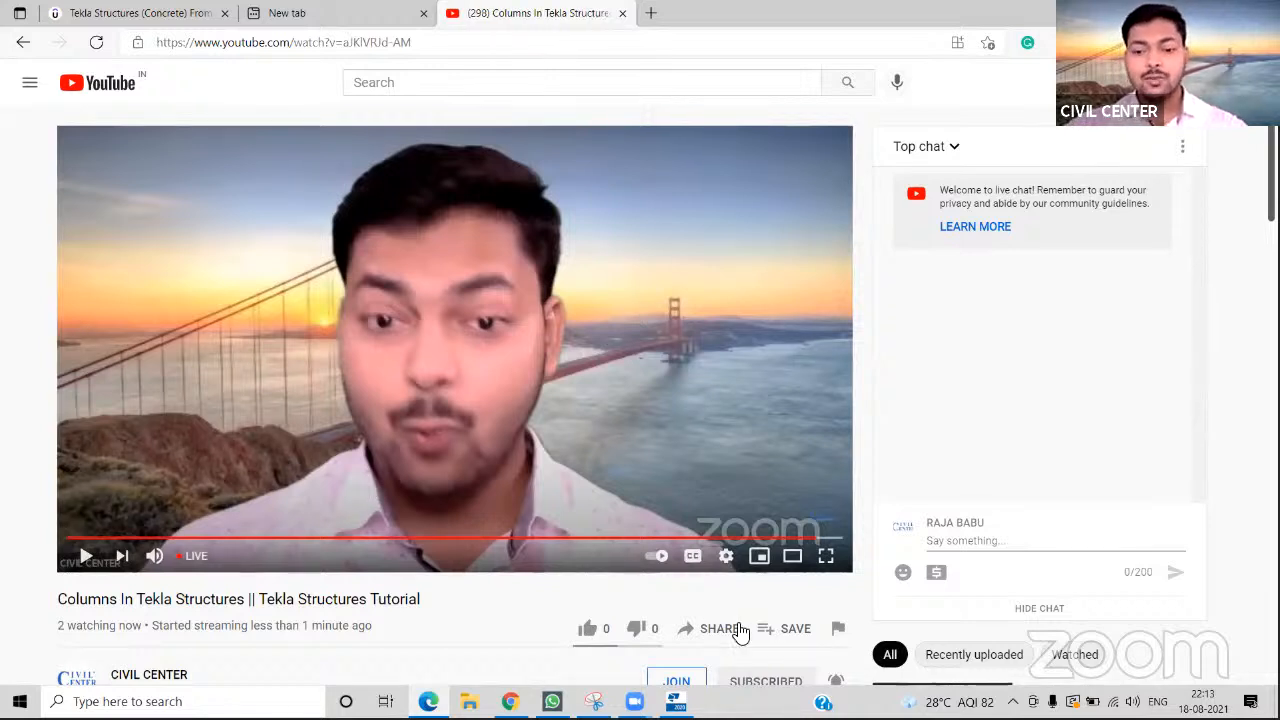
- Post the message "Hi Viewers" in the live chat of the Tekla columns stream
left_click(978, 541)
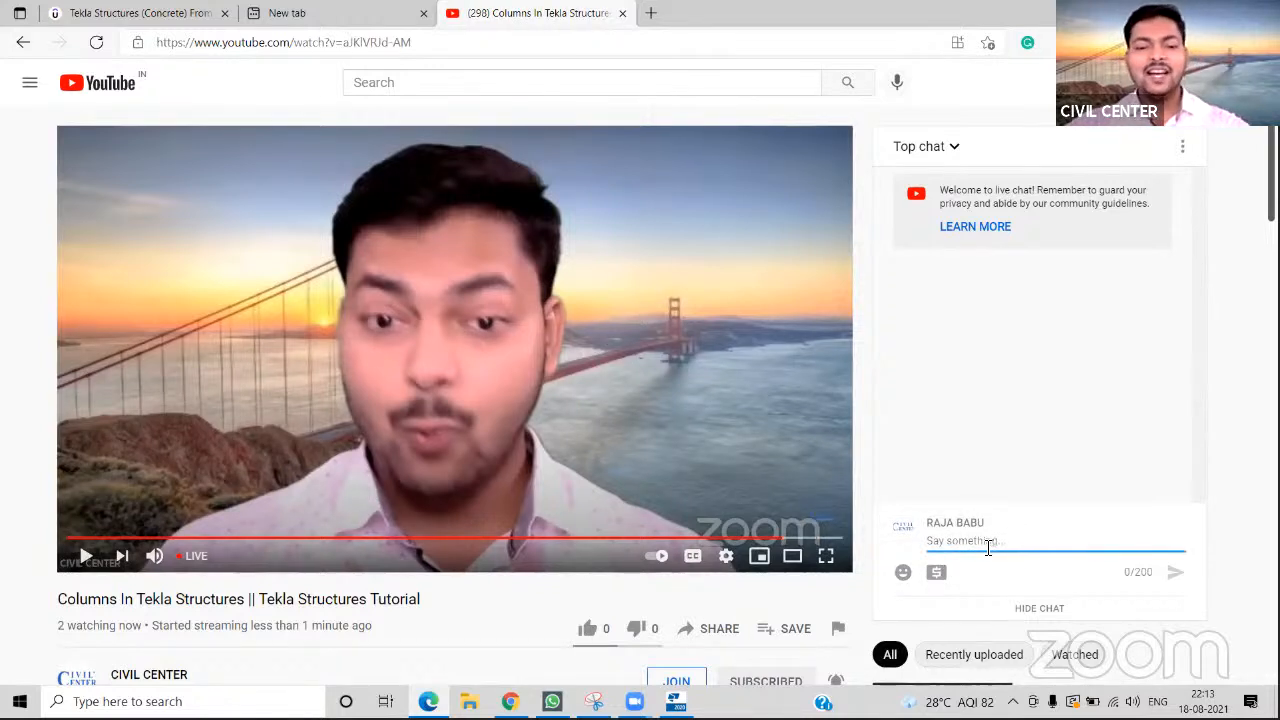
type("Hi Viewers")
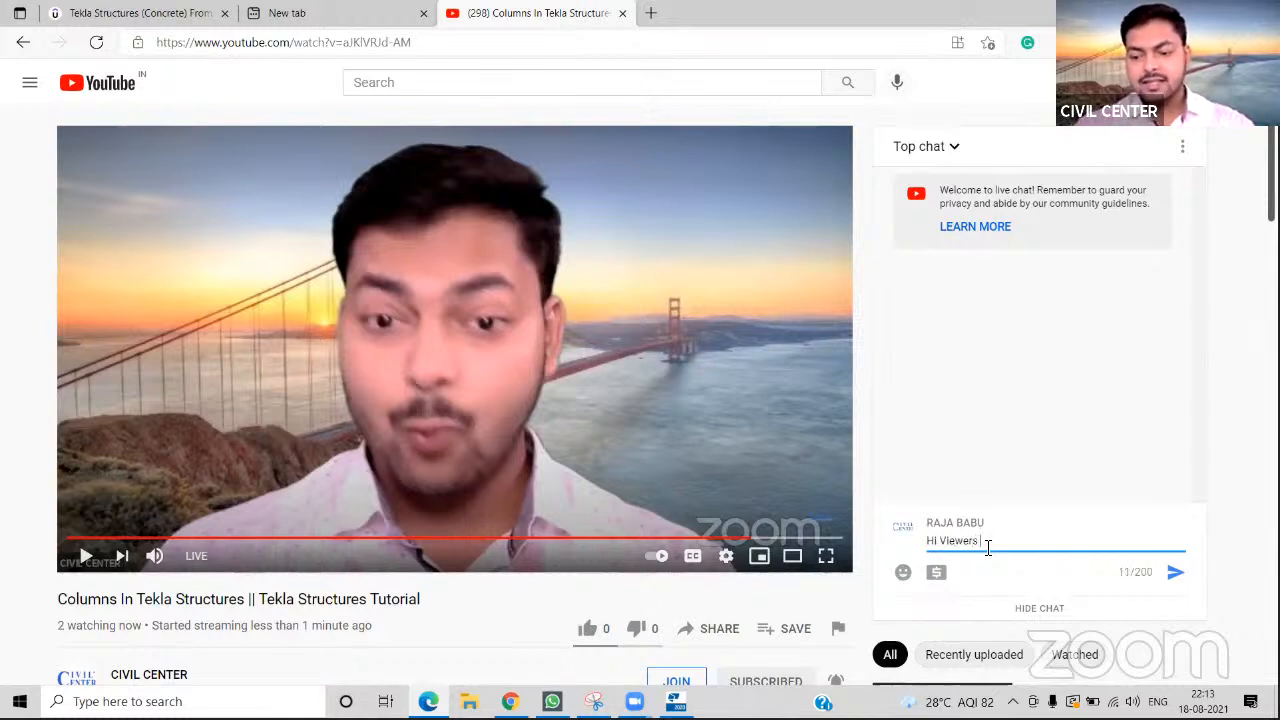
key("Return")
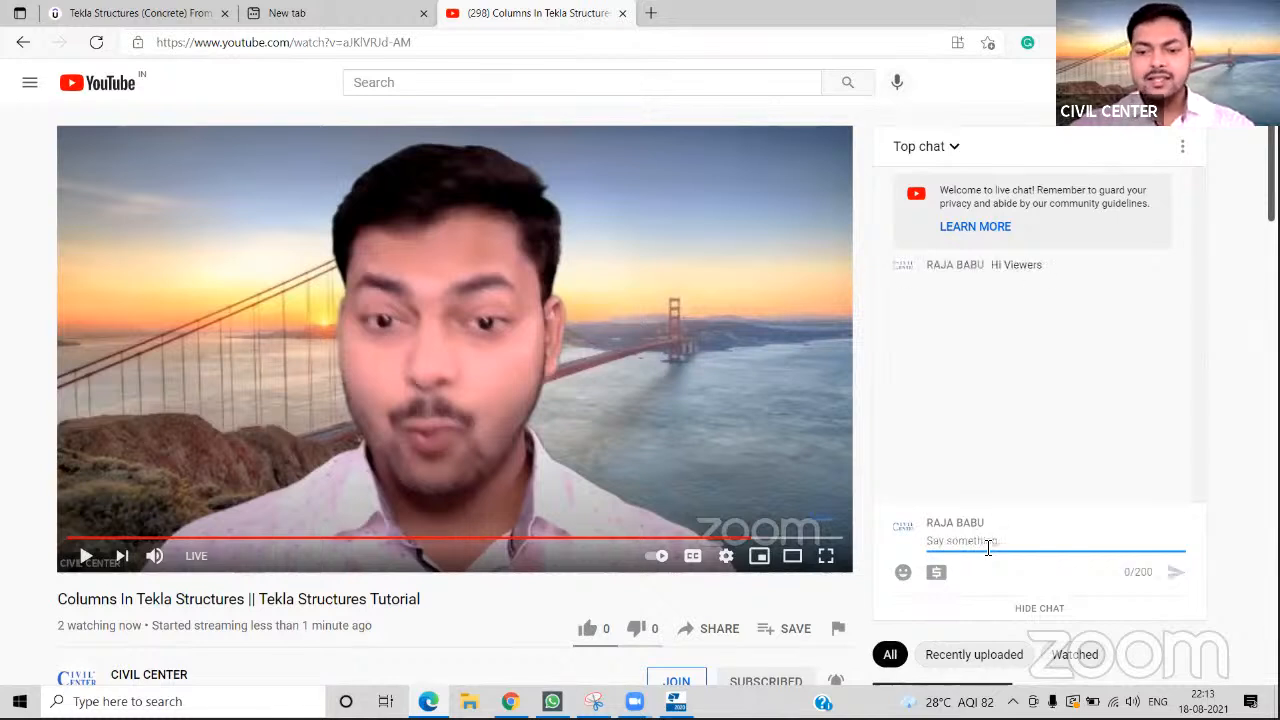
- Leave the browser and switch to the open Tekla Structures model
left_click(872, 130)
key("super+d")
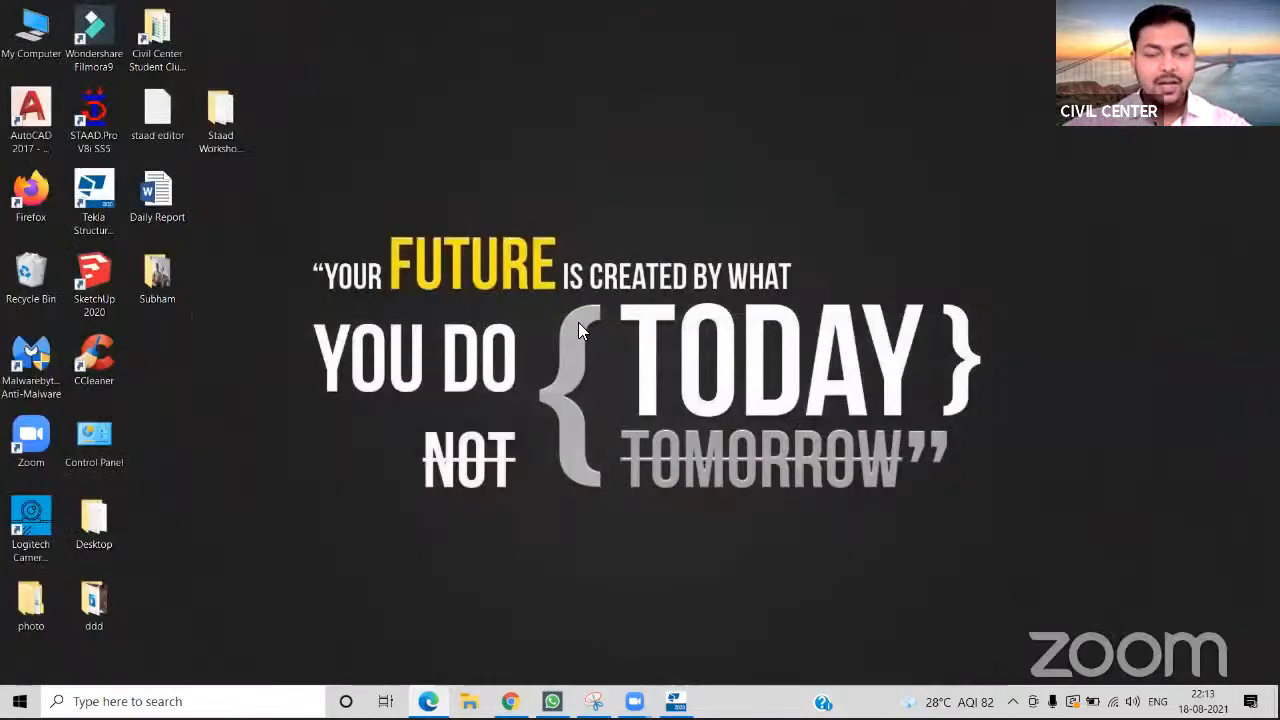
left_click(675, 701)
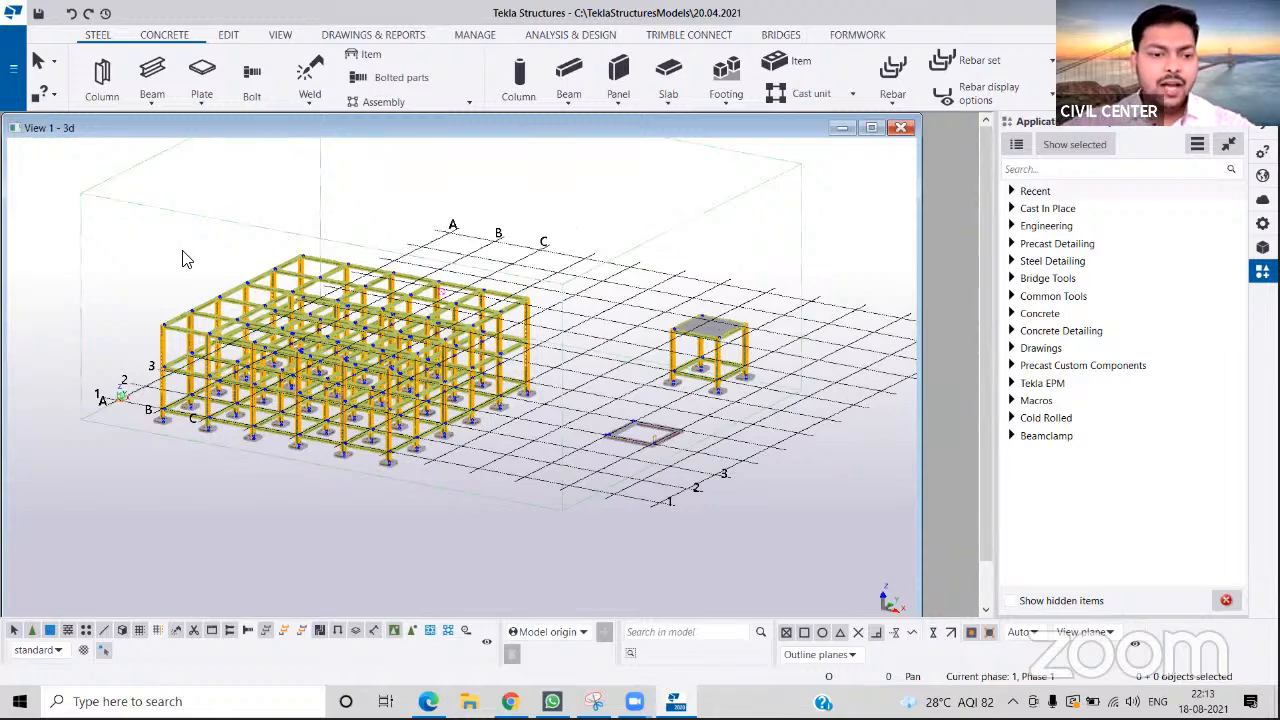
- Examine the existing multi-storey concrete frame, the small slab structure and the empty grid area beyond grid line C
scroll(189, 257, "up", 1)
scroll(414, 249, "up", 1)
scroll(343, 191, "up", 1)
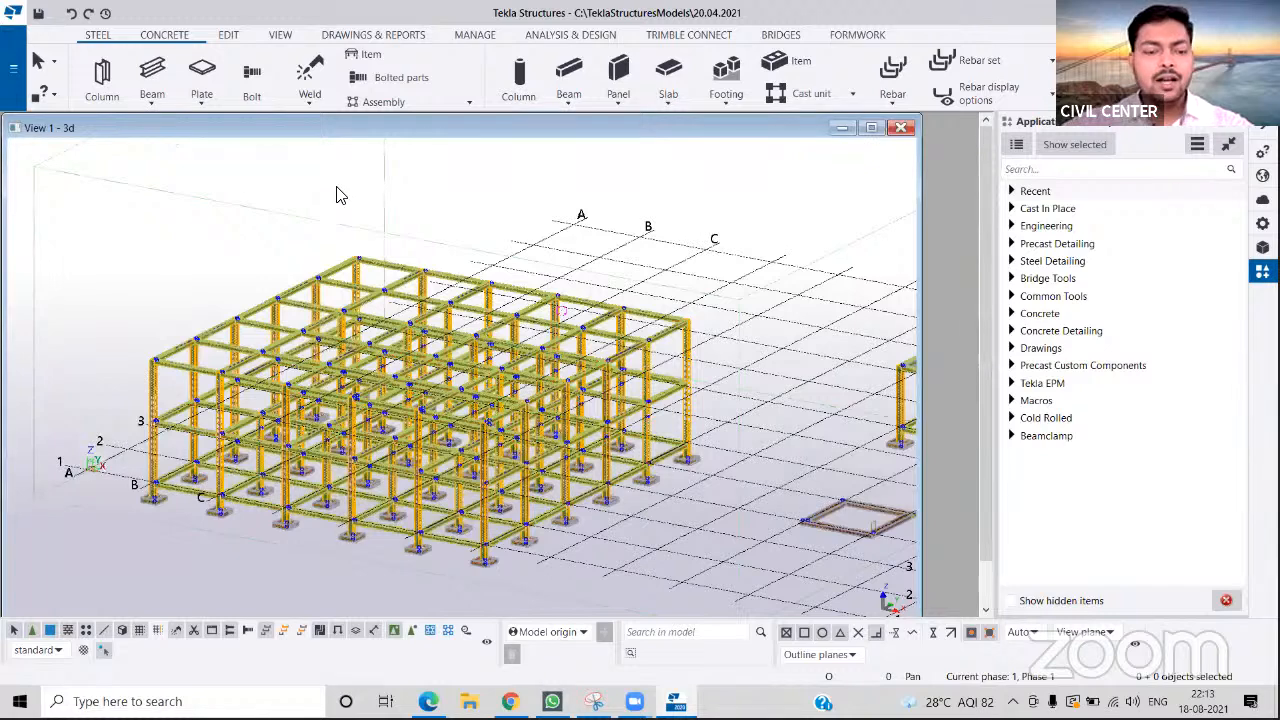
scroll(338, 194, "down", 1)
scroll(180, 440, "up", 1)
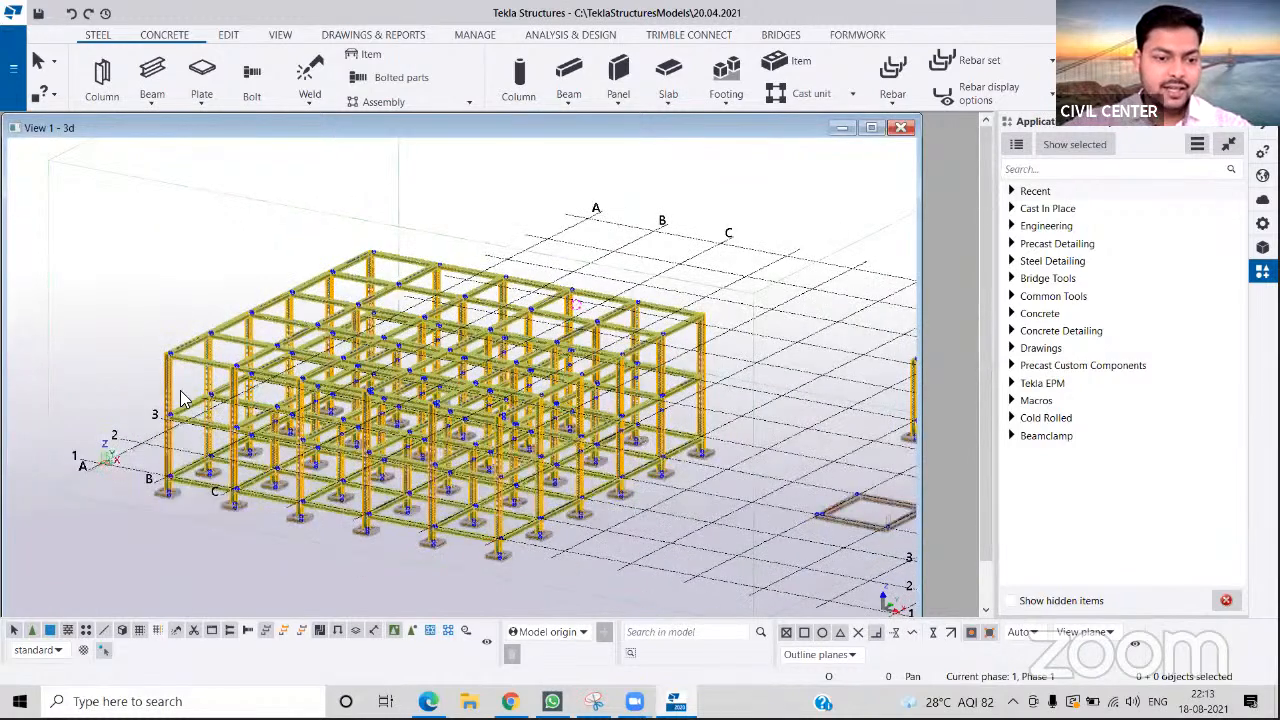
scroll(268, 388, "up", 2)
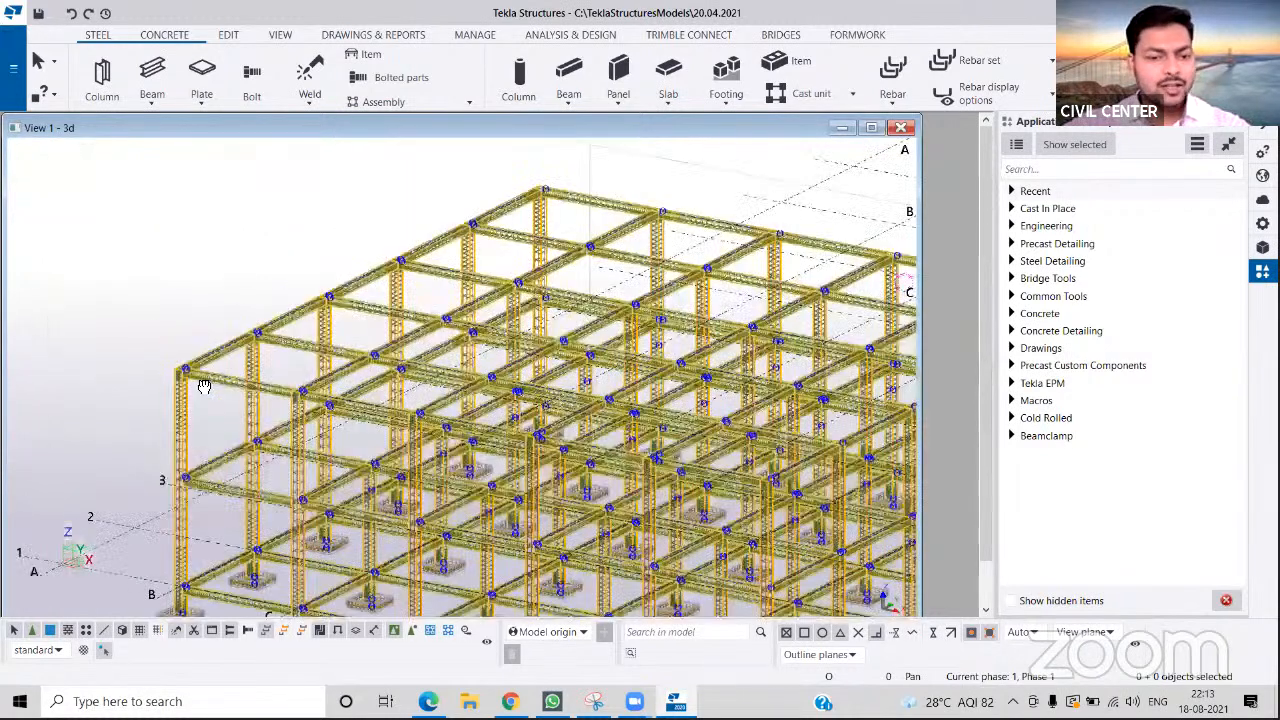
scroll(256, 446, "down", 2)
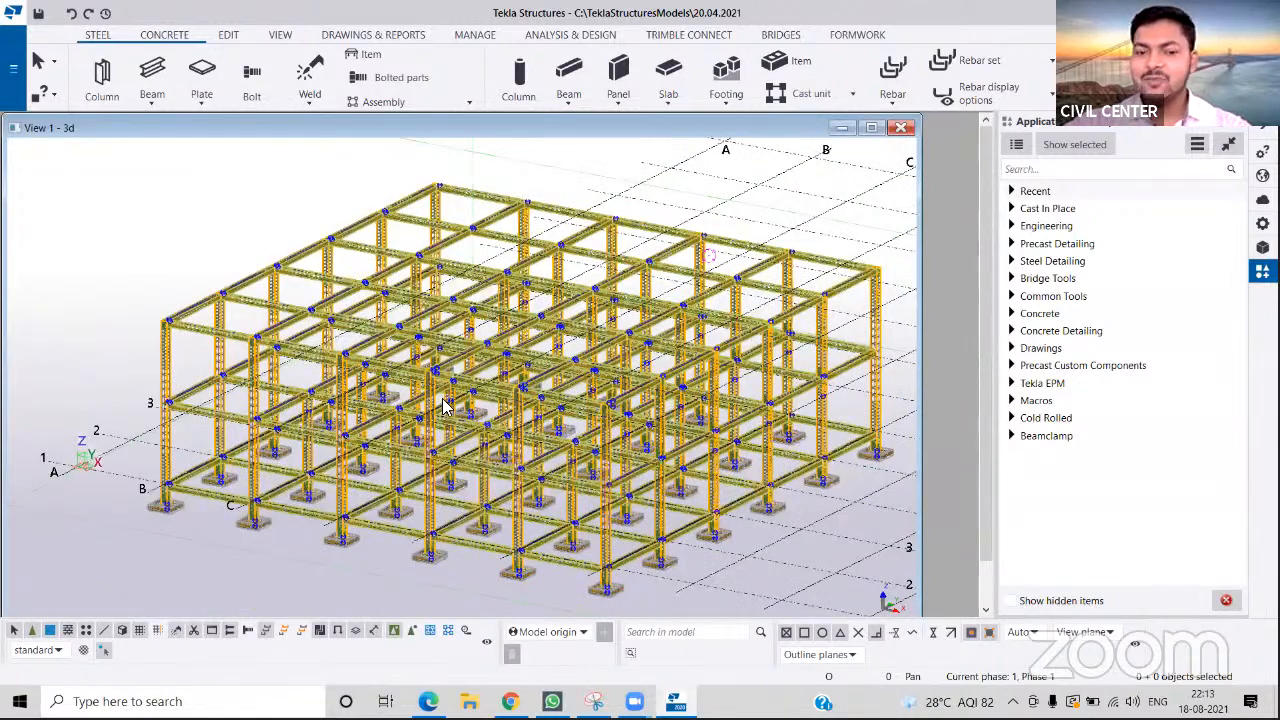
middle_click_drag(545, 426, 392, 428)
scroll(506, 257, "up", 2)
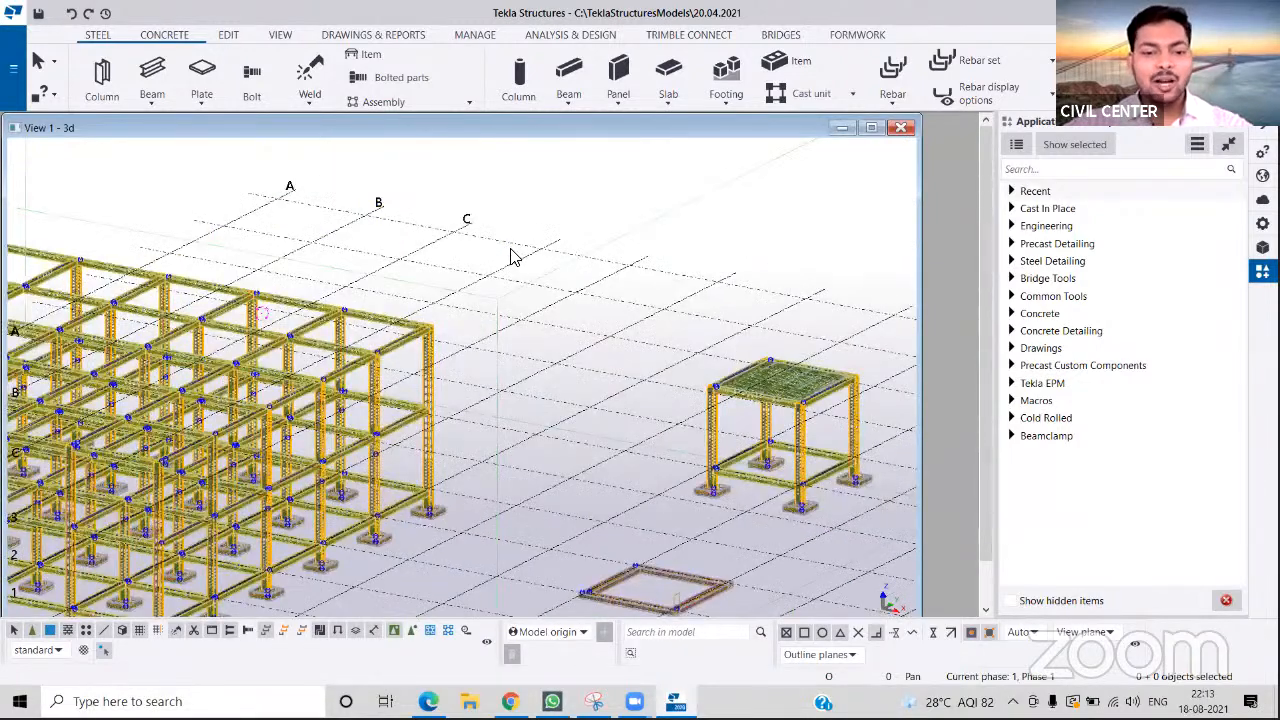
scroll(515, 260, "up", 2)
scroll(522, 264, "up", 2)
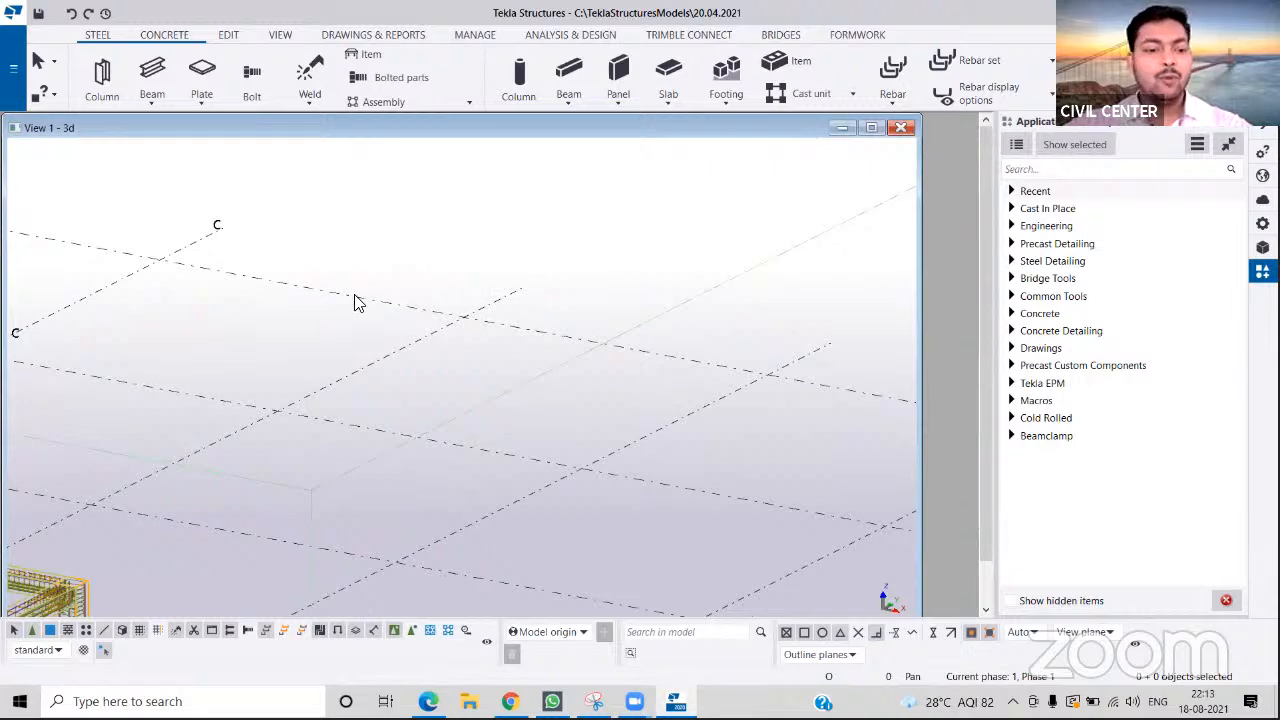
scroll(546, 311, "down", 2)
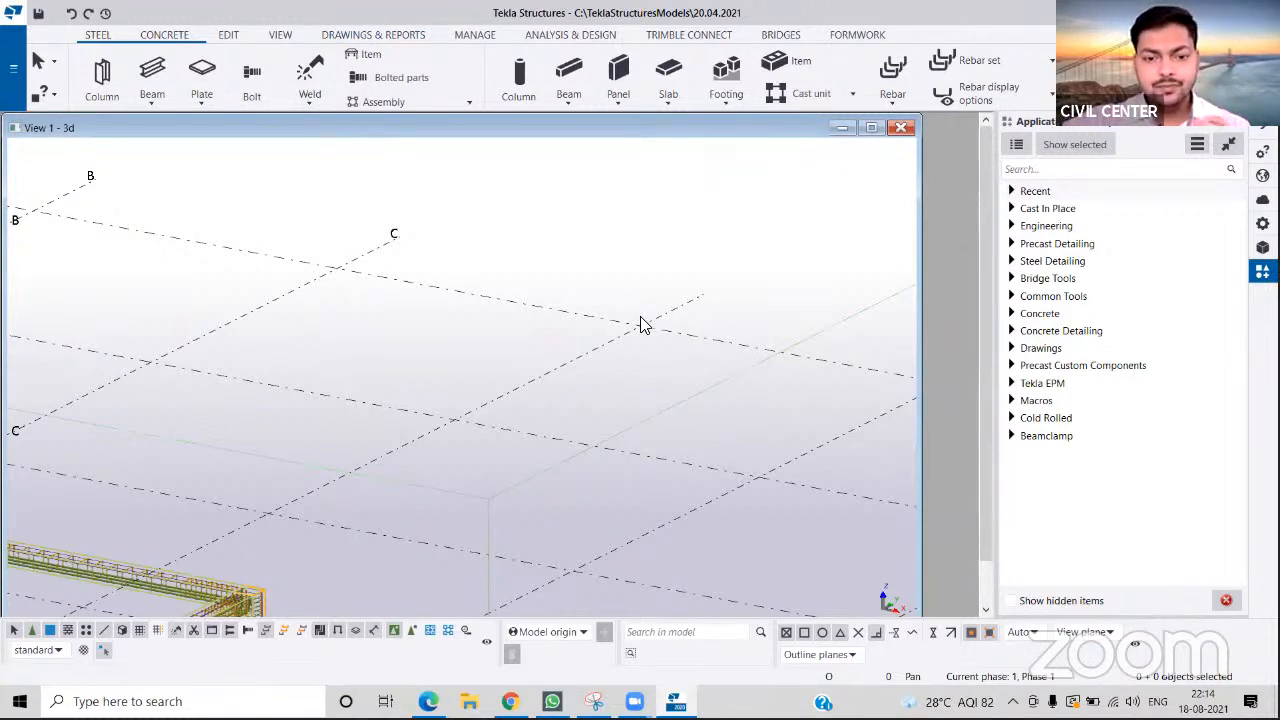
- Show only the concrete modelling tools instead of the combined steel and concrete set
left_click(166, 35)
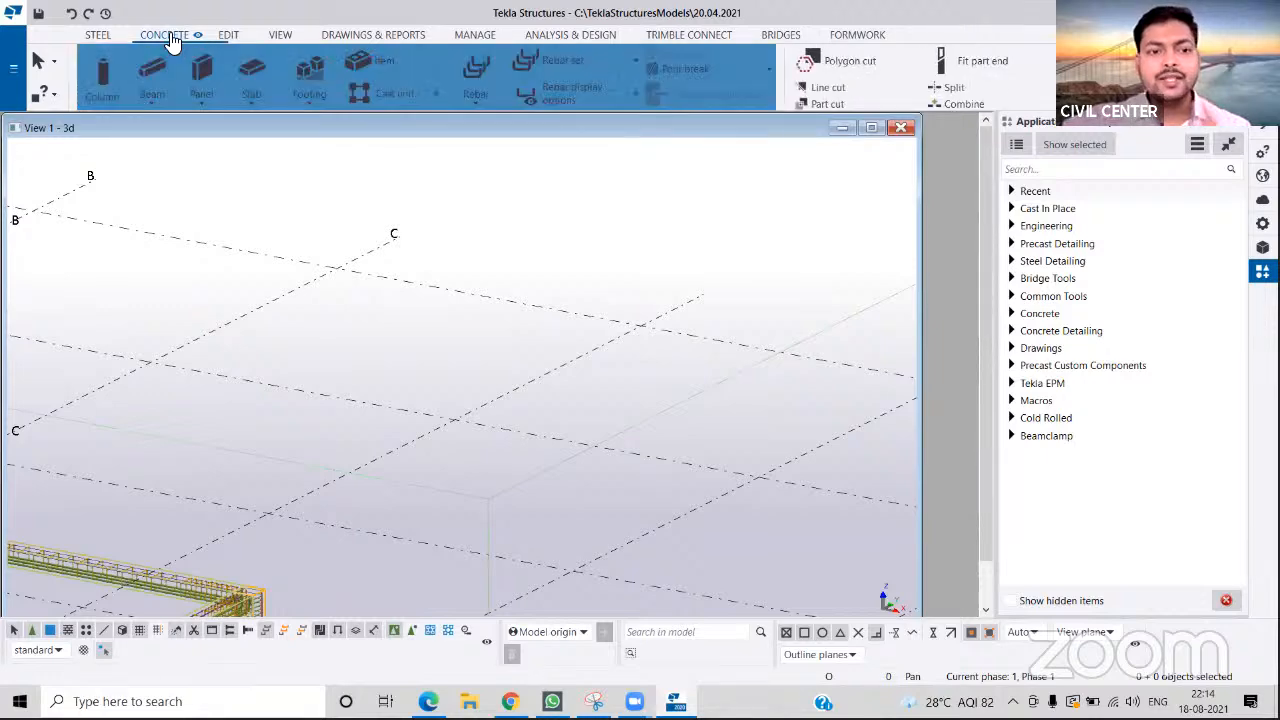
left_click(206, 78)
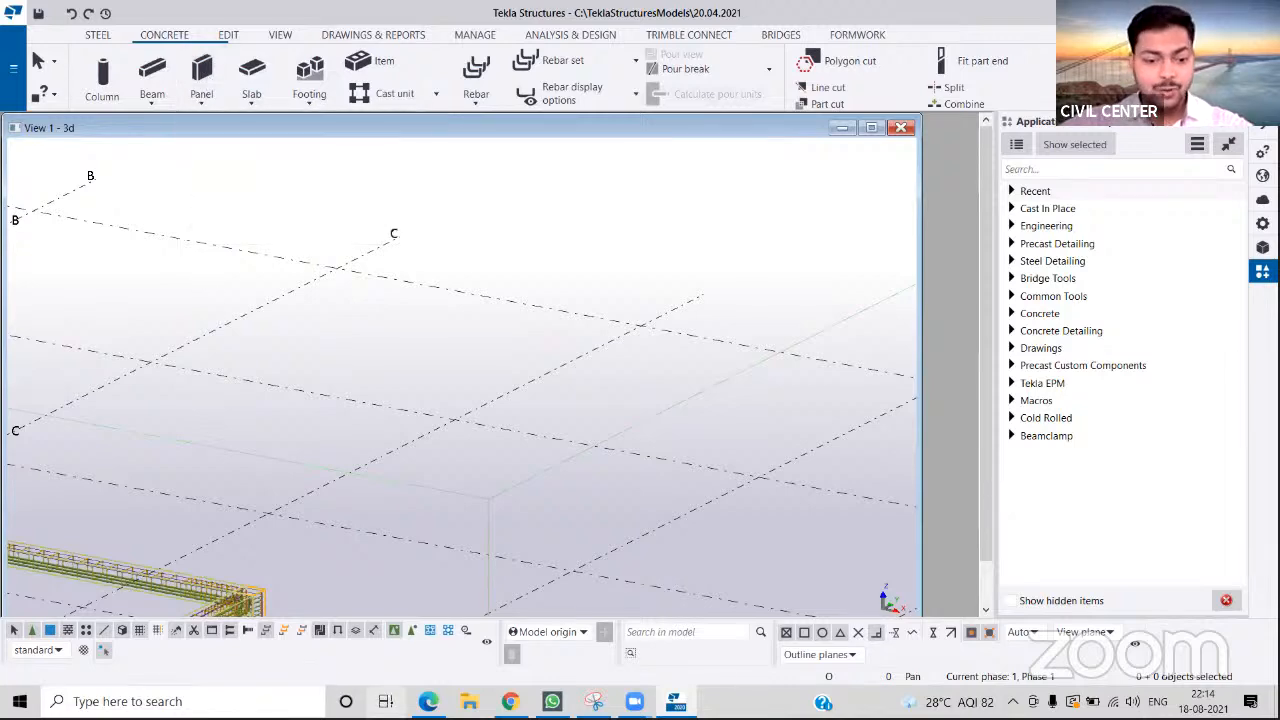
- Switch to the YouTube live stream to check its chat, mute the video and return to Tekla Structures
key("alt+Tab")
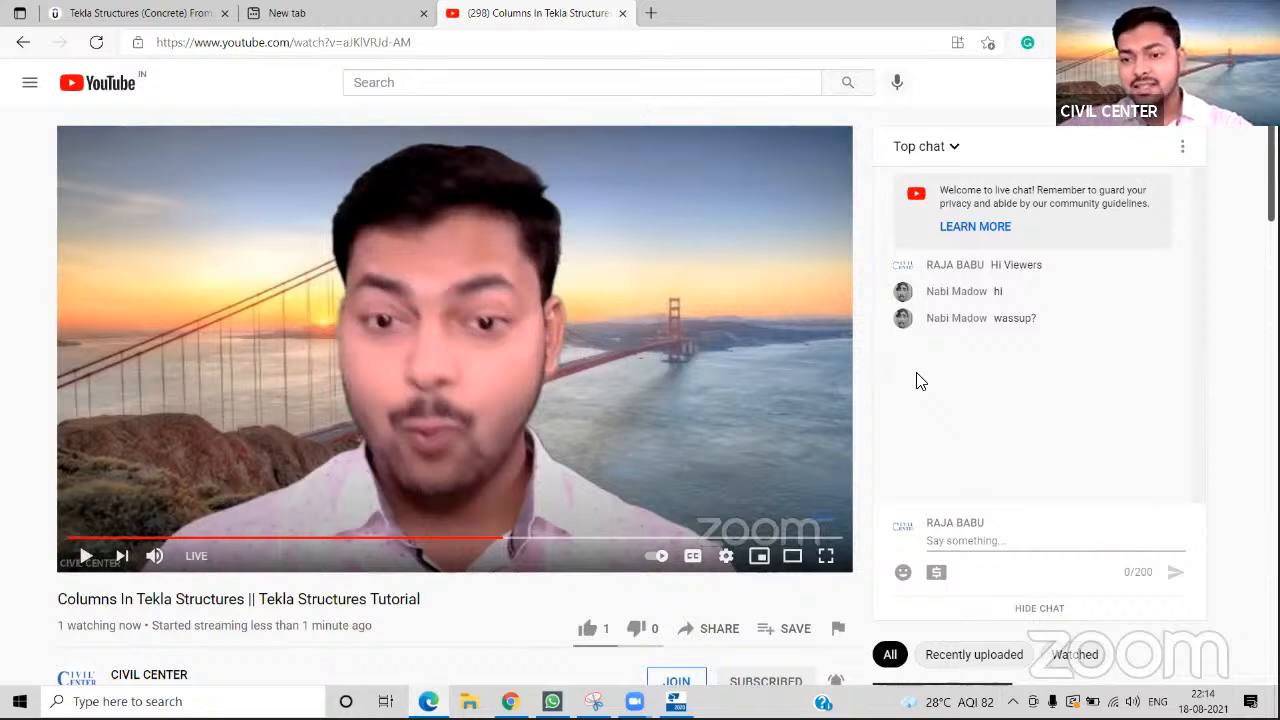
left_click(86, 556)
left_click(86, 557)
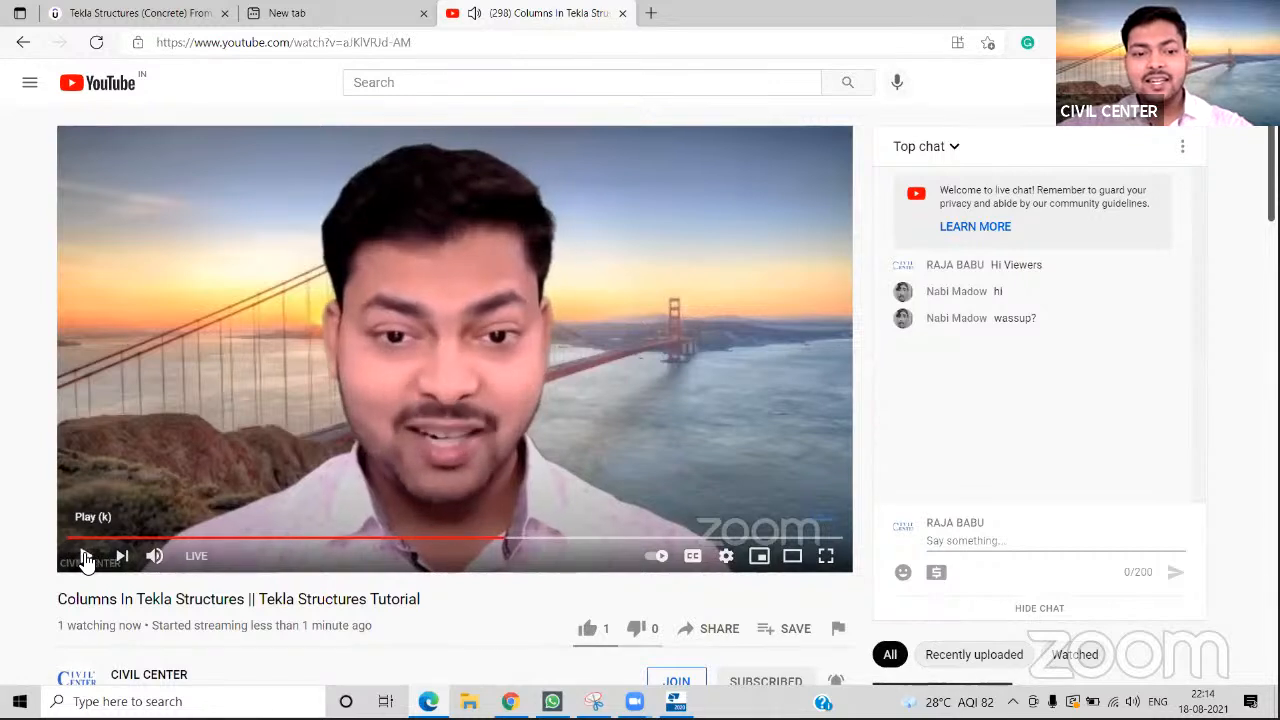
left_click(154, 556)
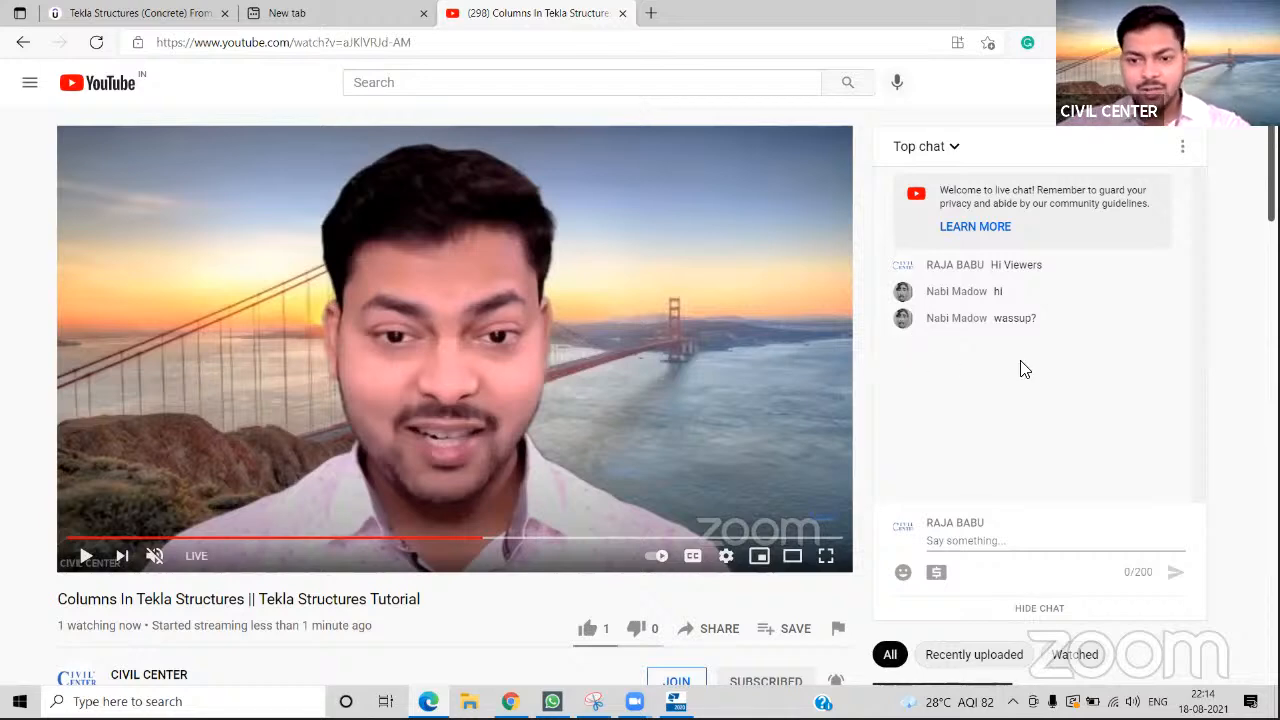
left_click(1184, 13)
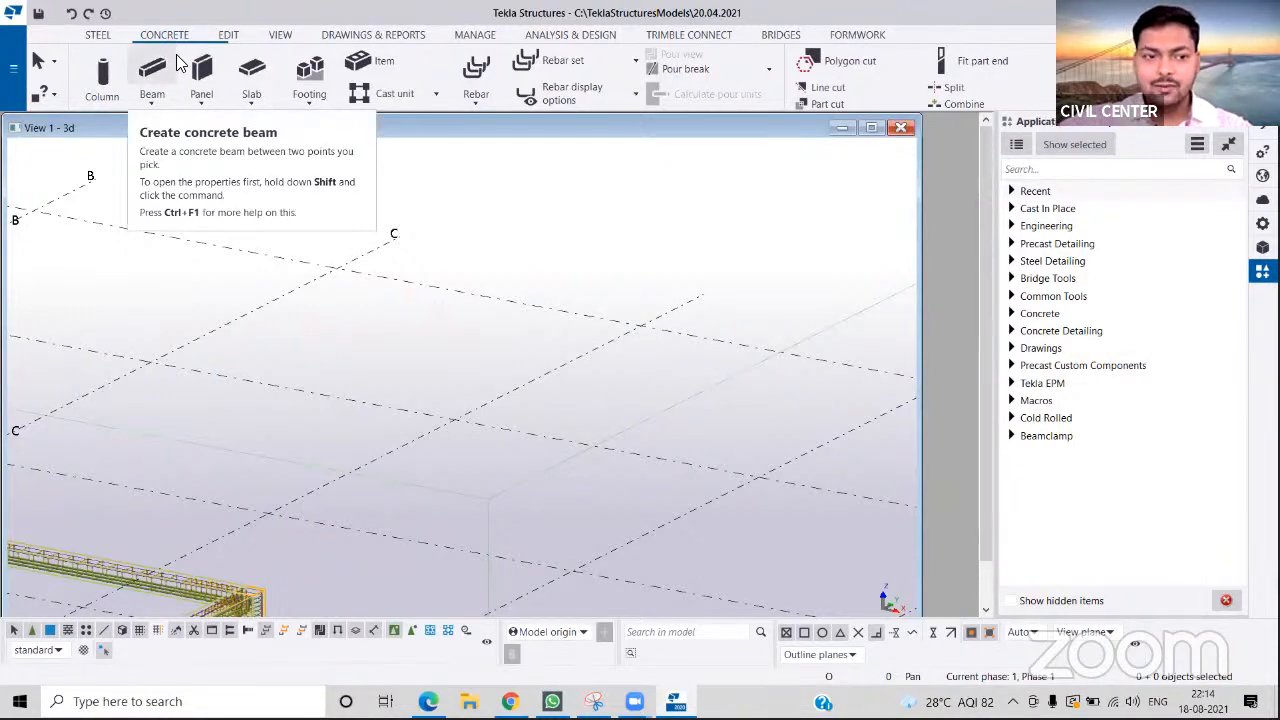
- Place a concrete column at the empty grid intersection on the first unlabelled grid line beyond line C
left_click(117, 95)
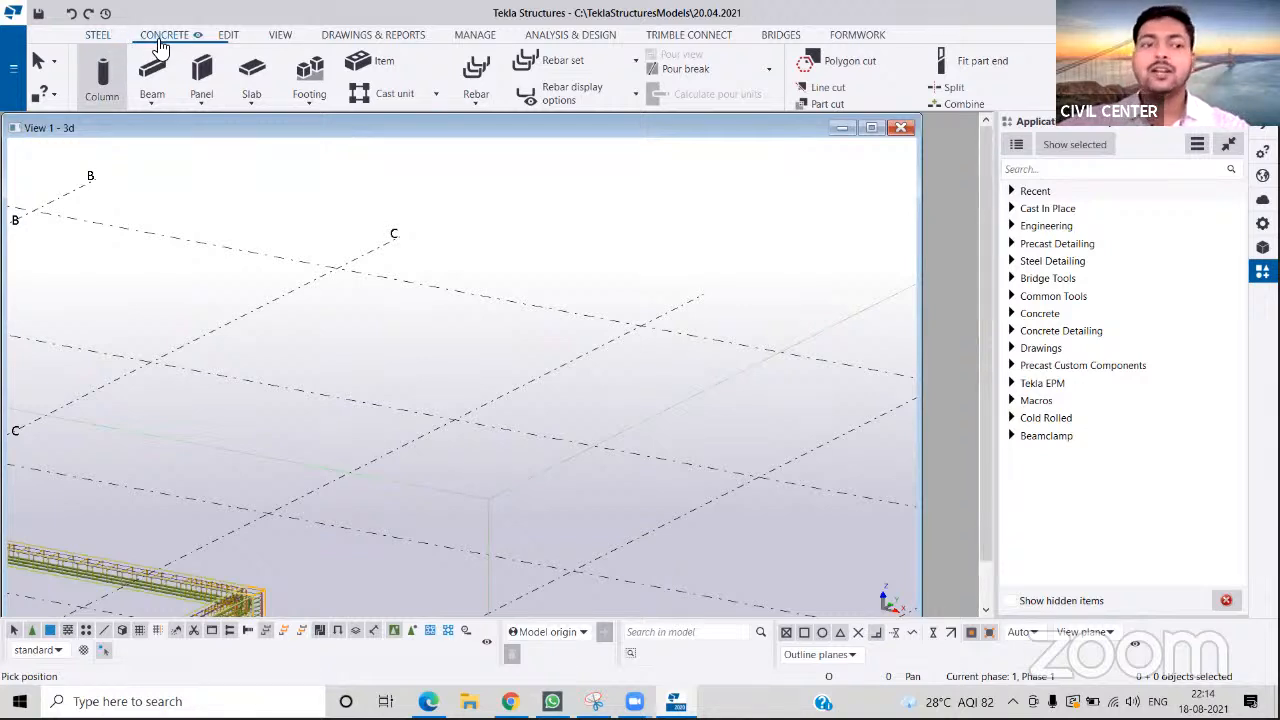
left_click(95, 36)
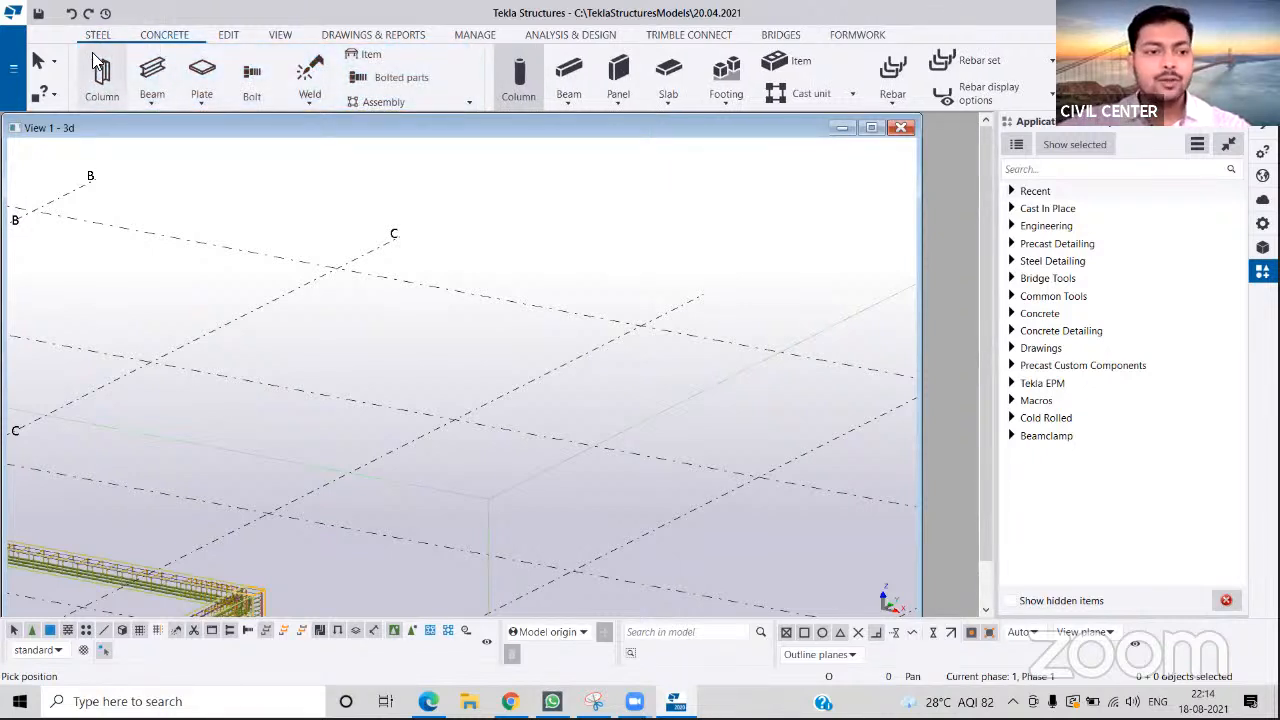
left_click(175, 38)
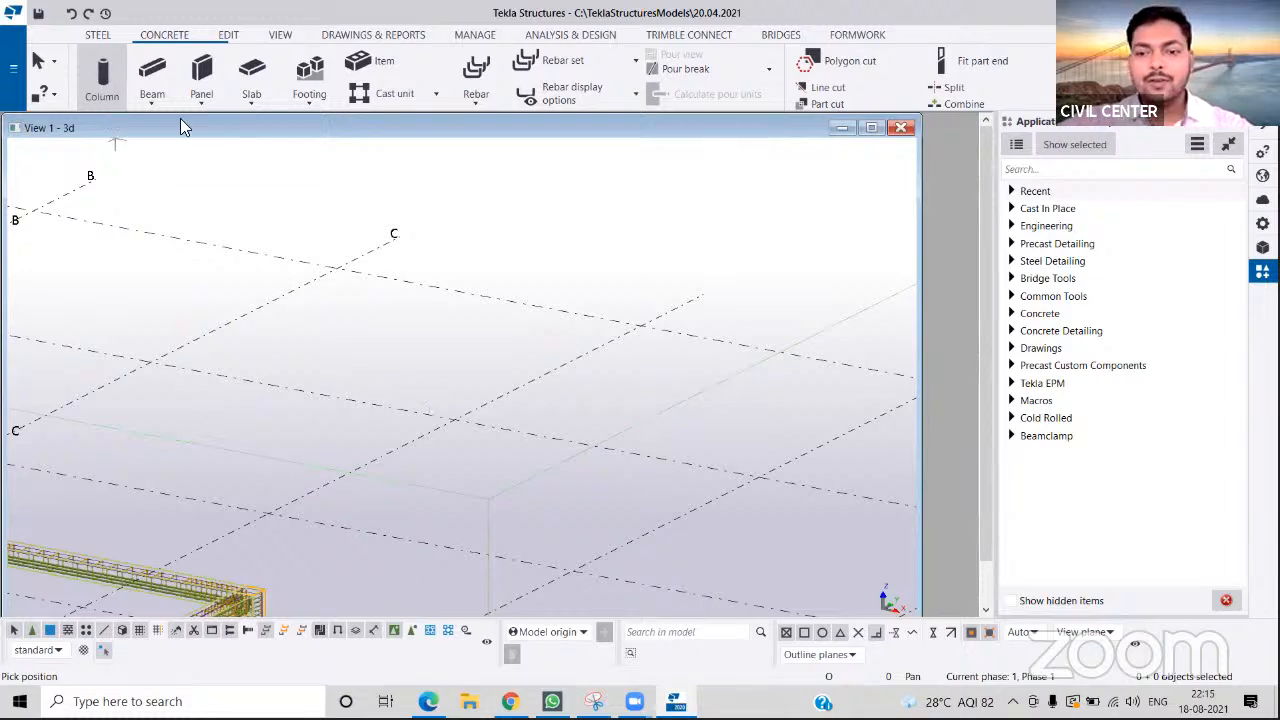
left_click(455, 420)
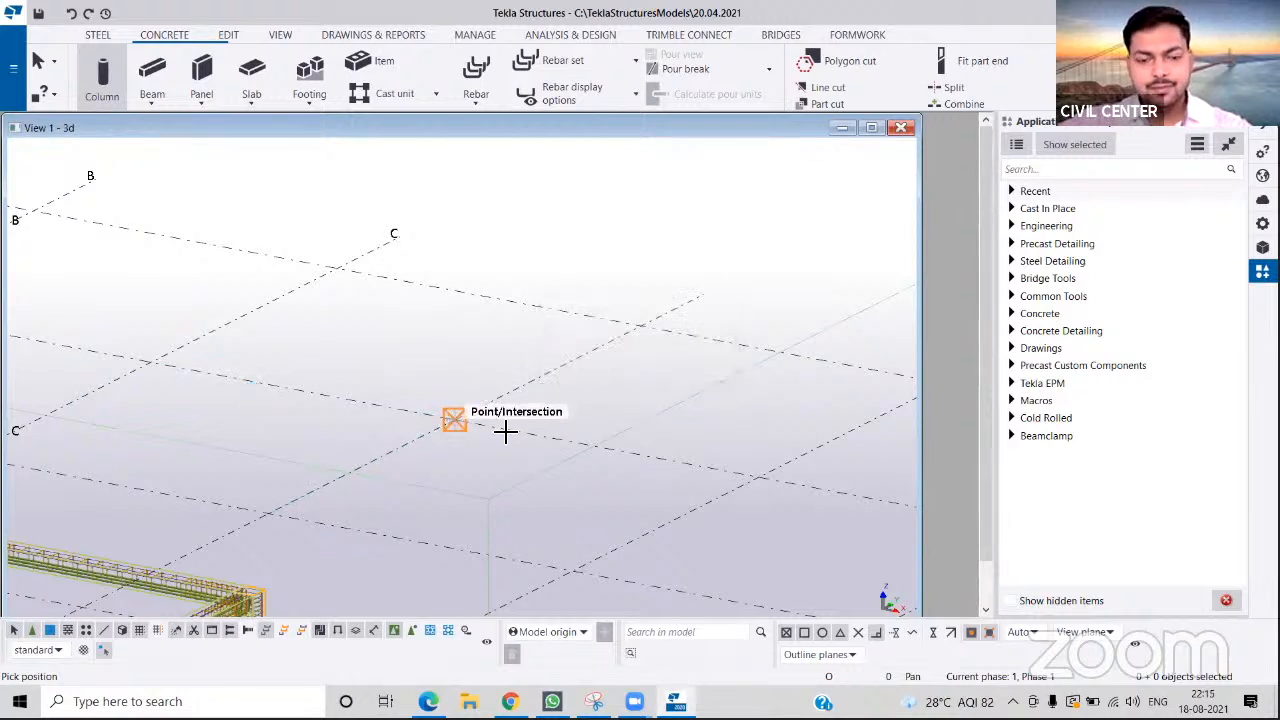
scroll(470, 390, "down", 10)
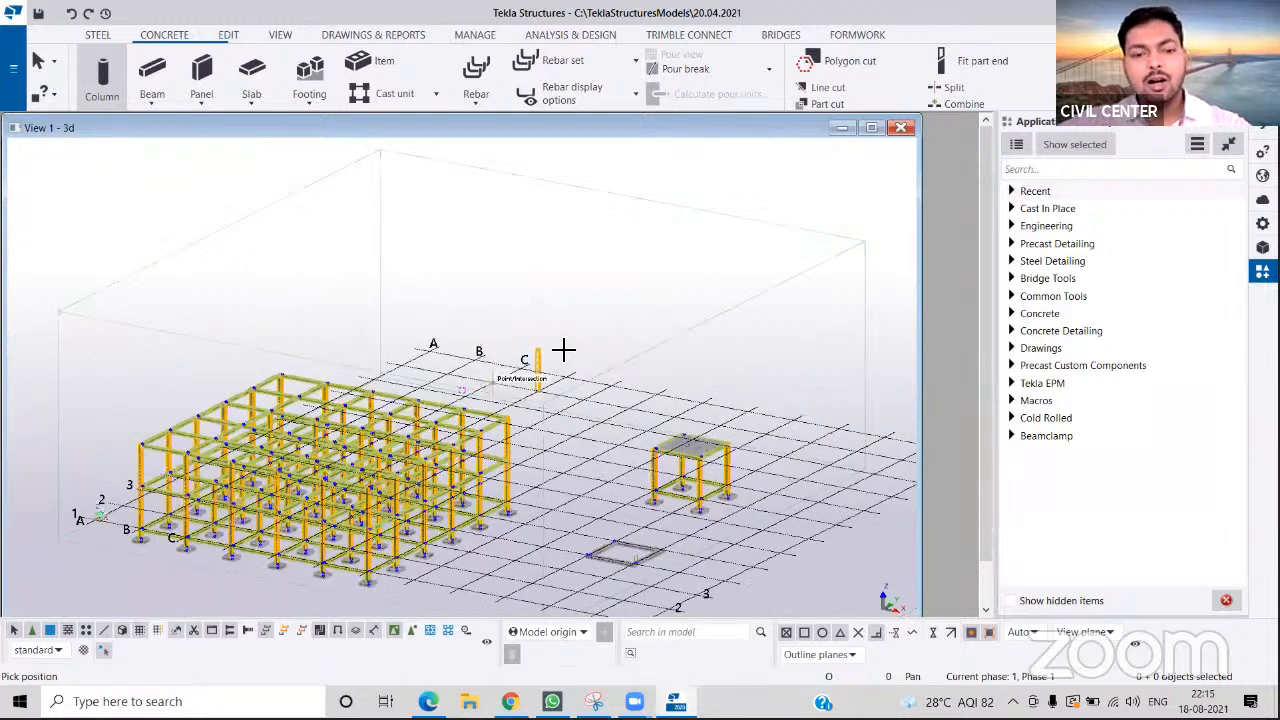
scroll(563, 366, "up", 5)
middle_click_drag(560, 366, 494, 246)
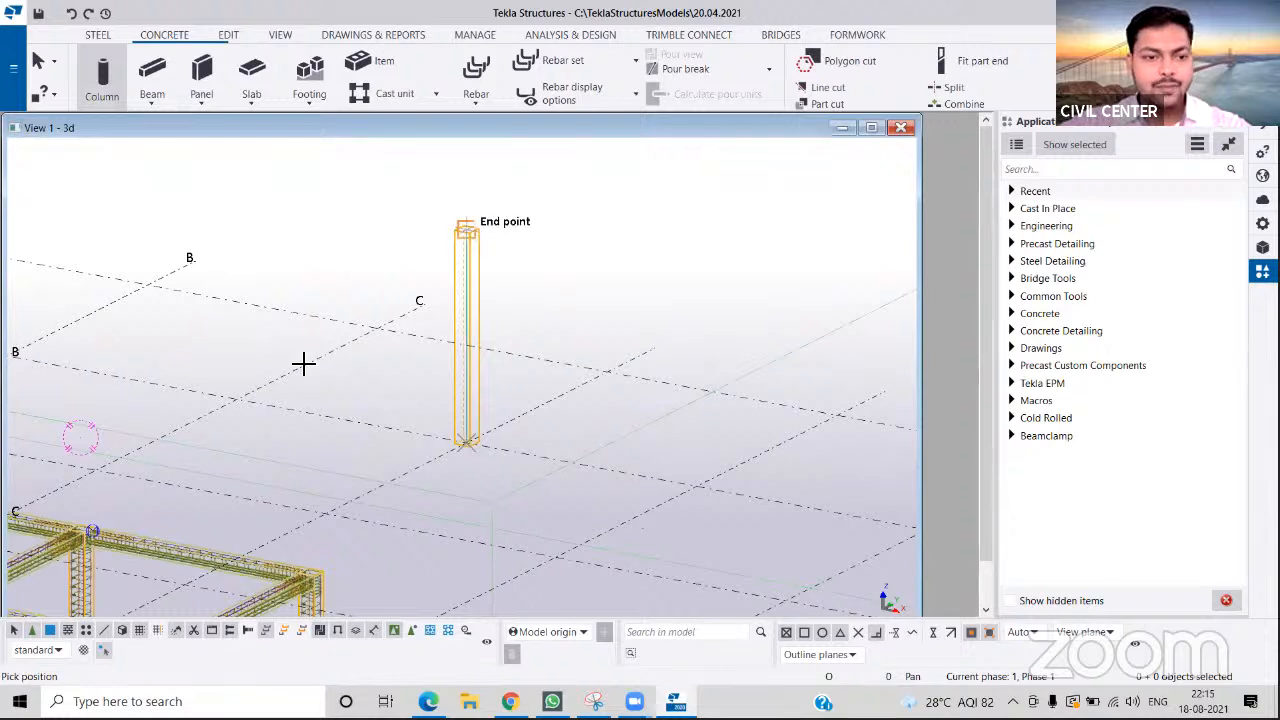
- Place two more concrete columns at the neighbouring intersections along the same grid line, on lines C and B, and end the Column command
left_click(352, 421)
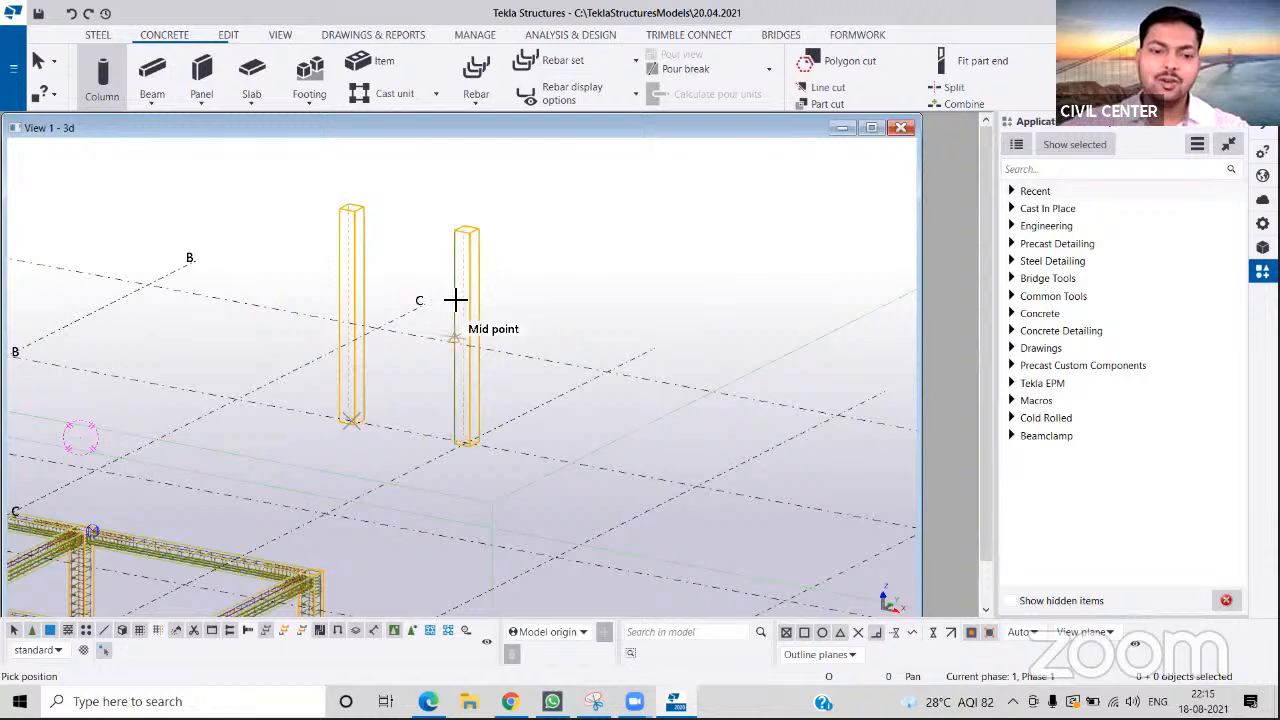
key("ctrl+z")
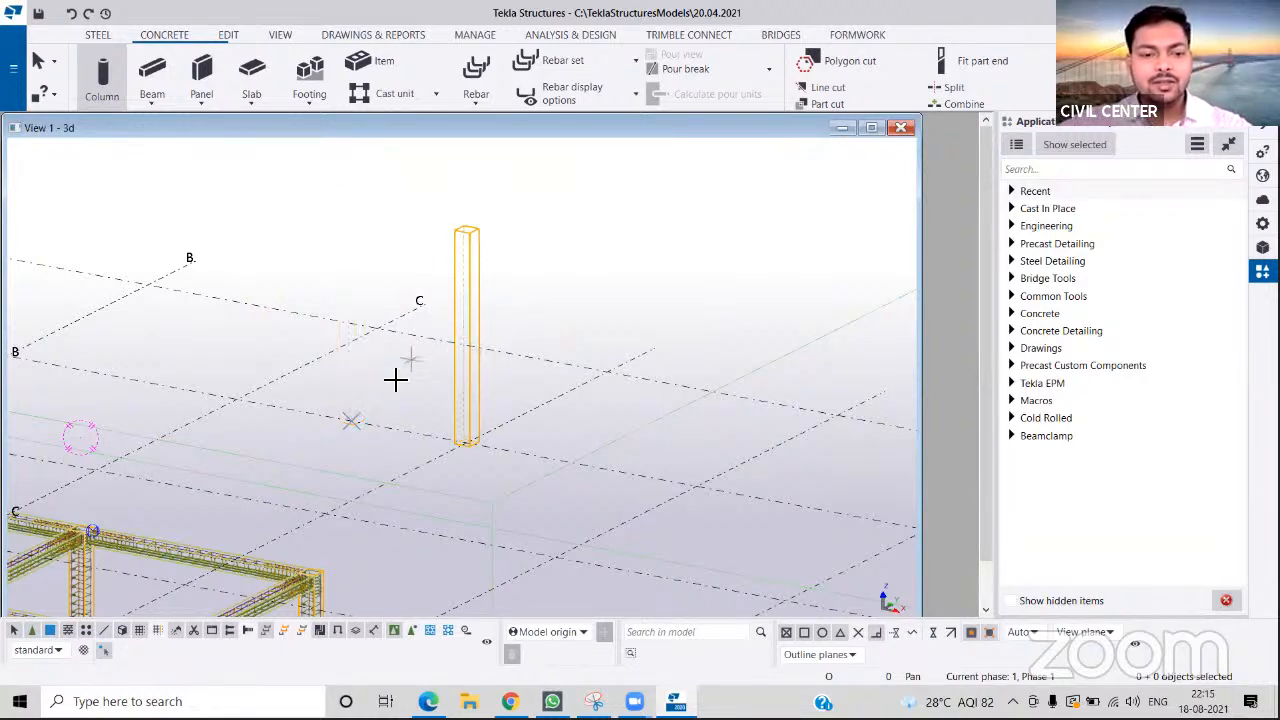
left_click(237, 400)
left_click(351, 421)
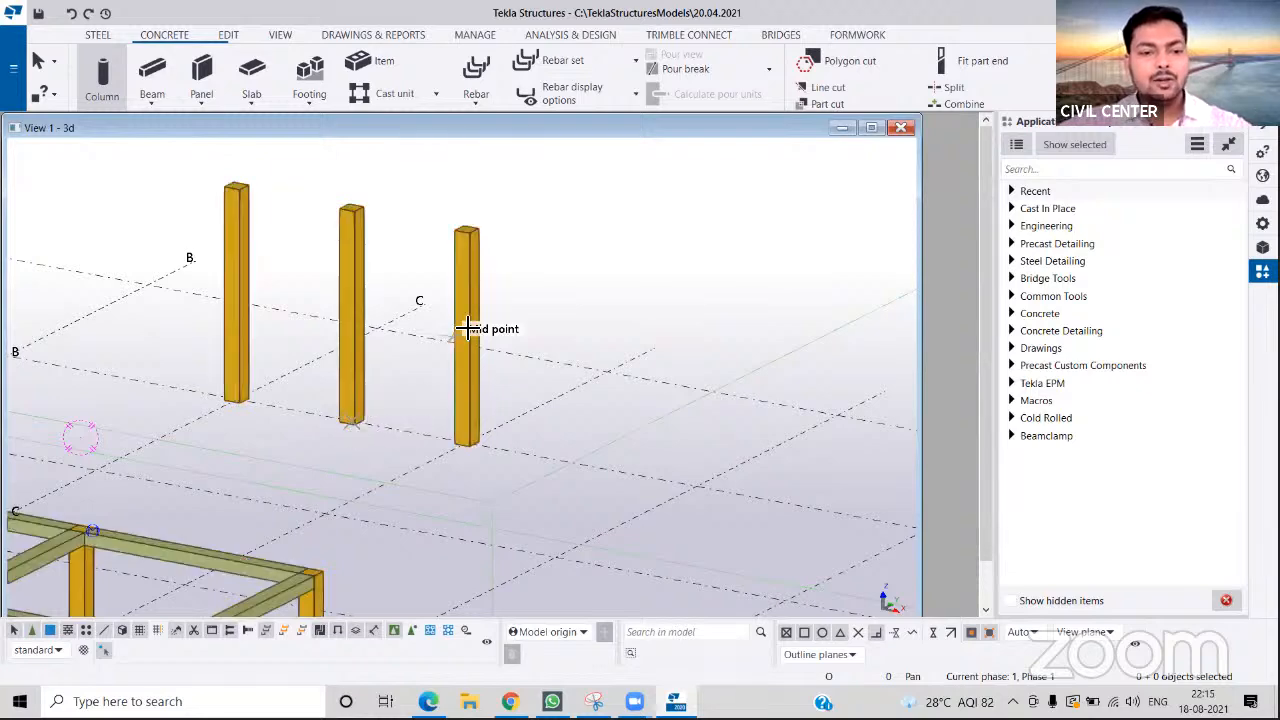
middle_click_drag(220, 256, 268, 286)
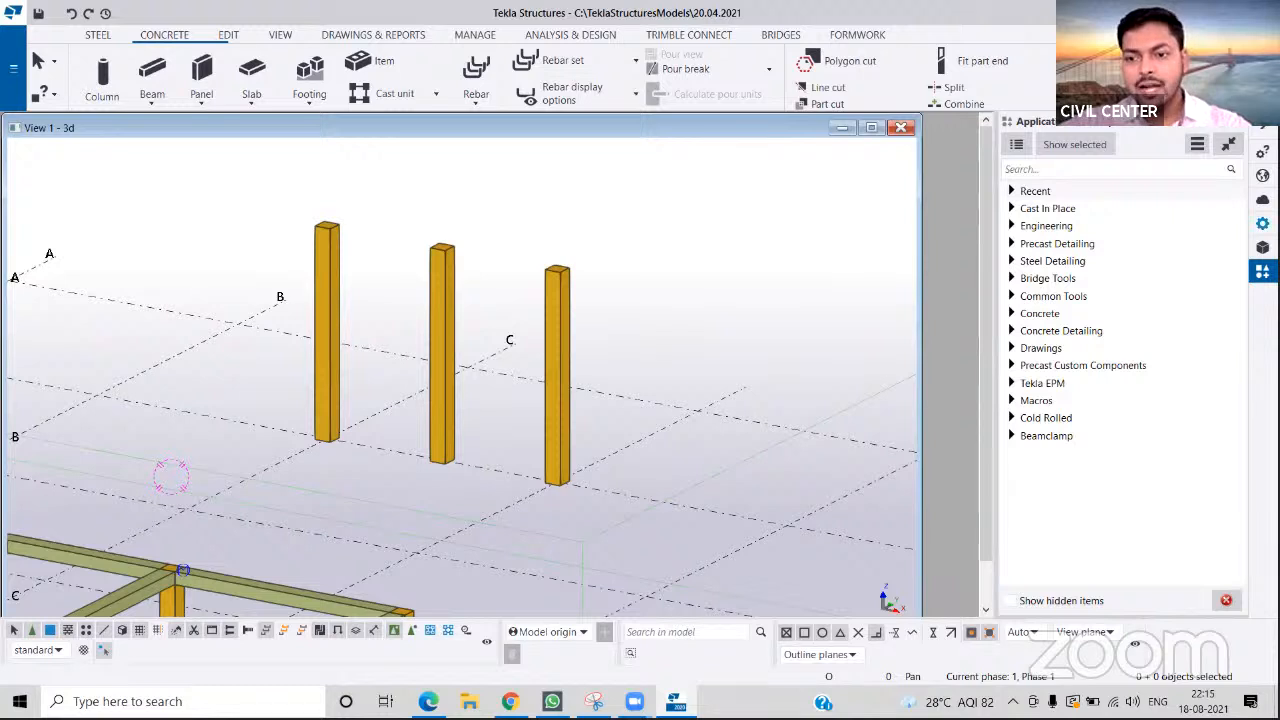
- Display the properties of the outermost new concrete column beyond grid line C
left_click(1262, 223)
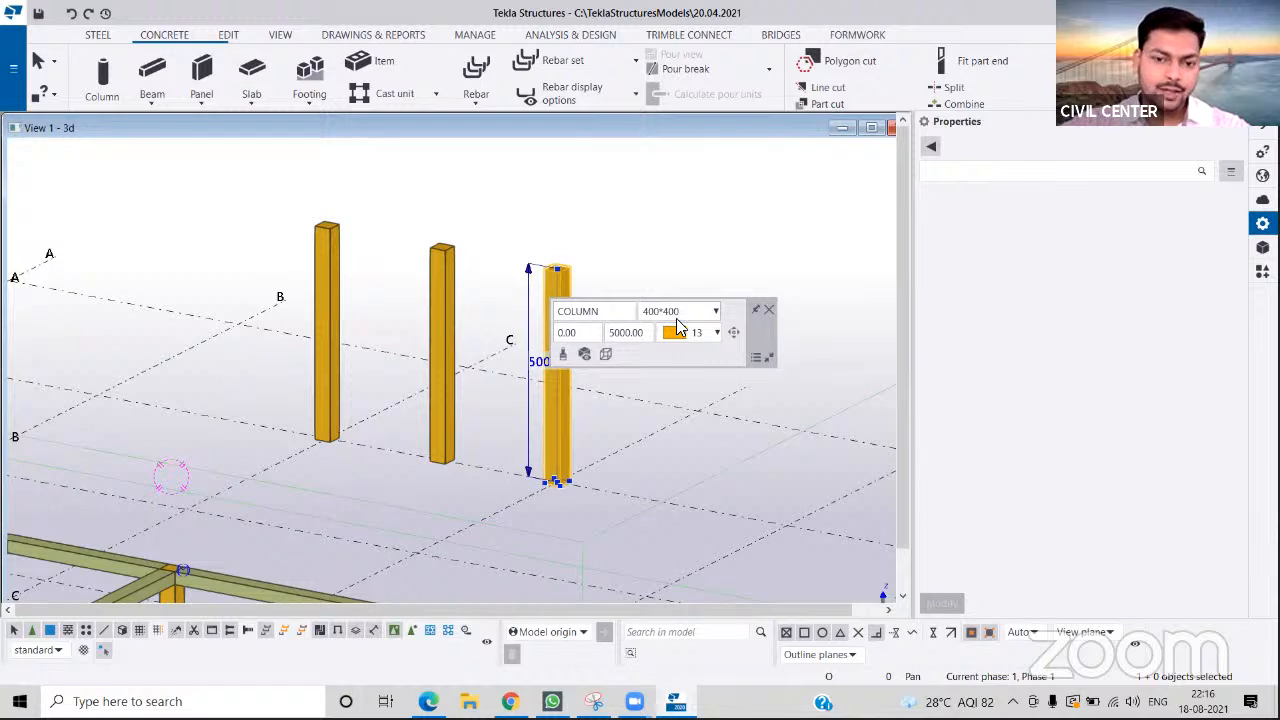
left_click(644, 311)
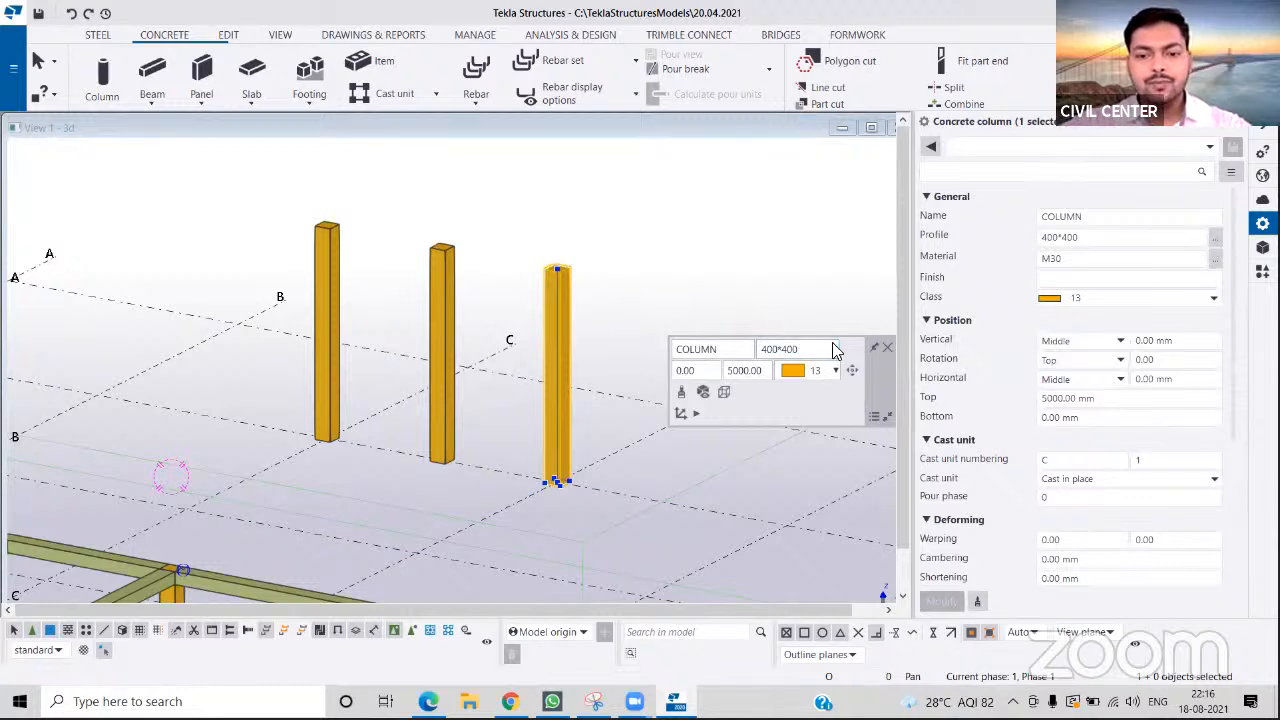
left_click(643, 305)
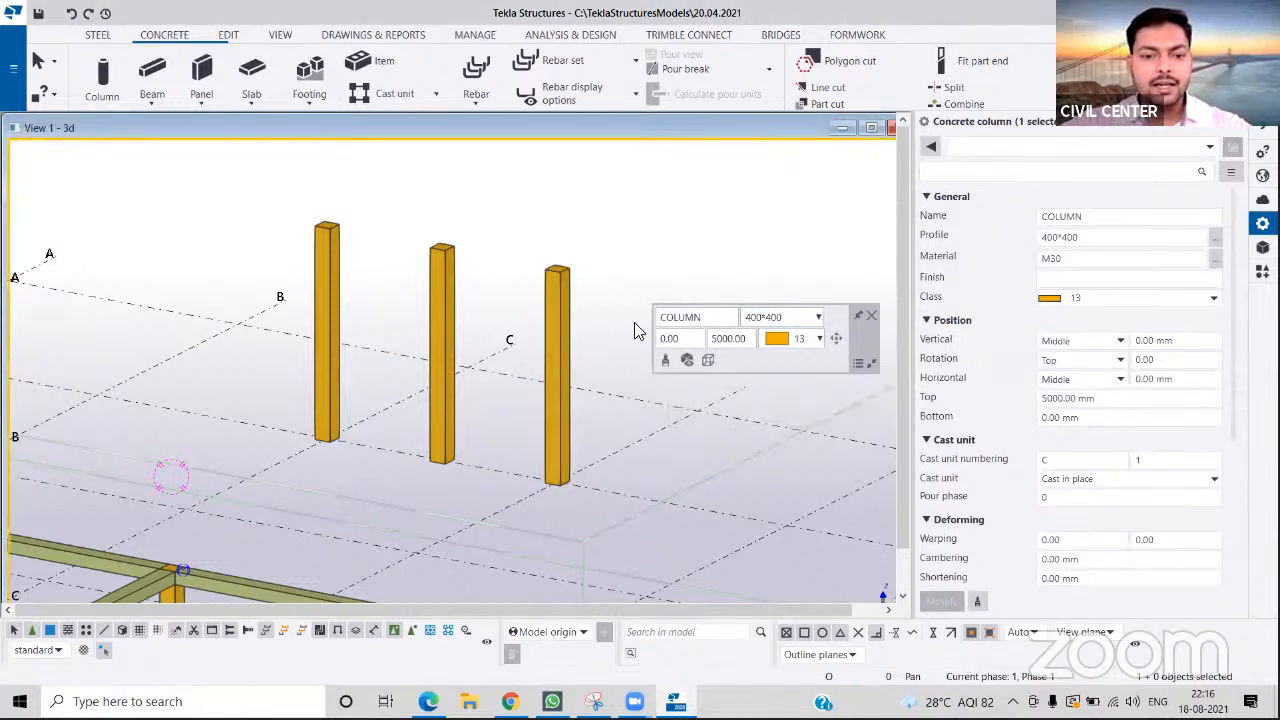
left_click(572, 295)
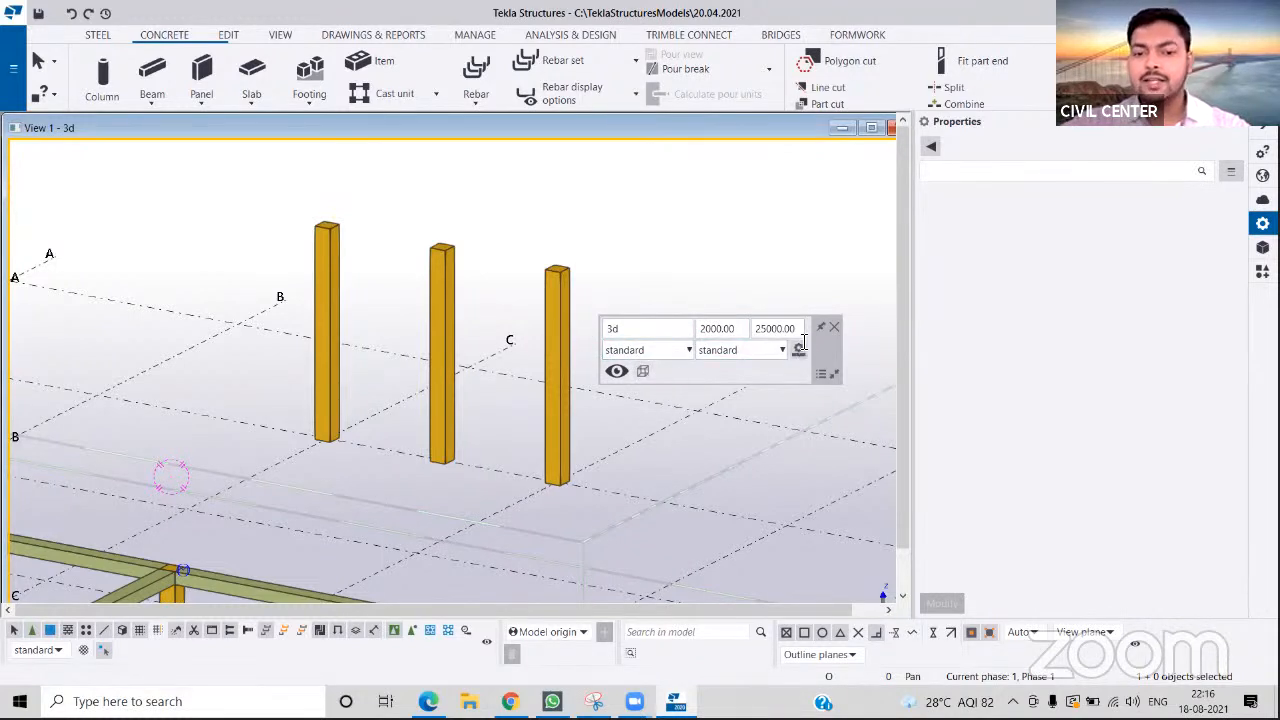
left_click(833, 327)
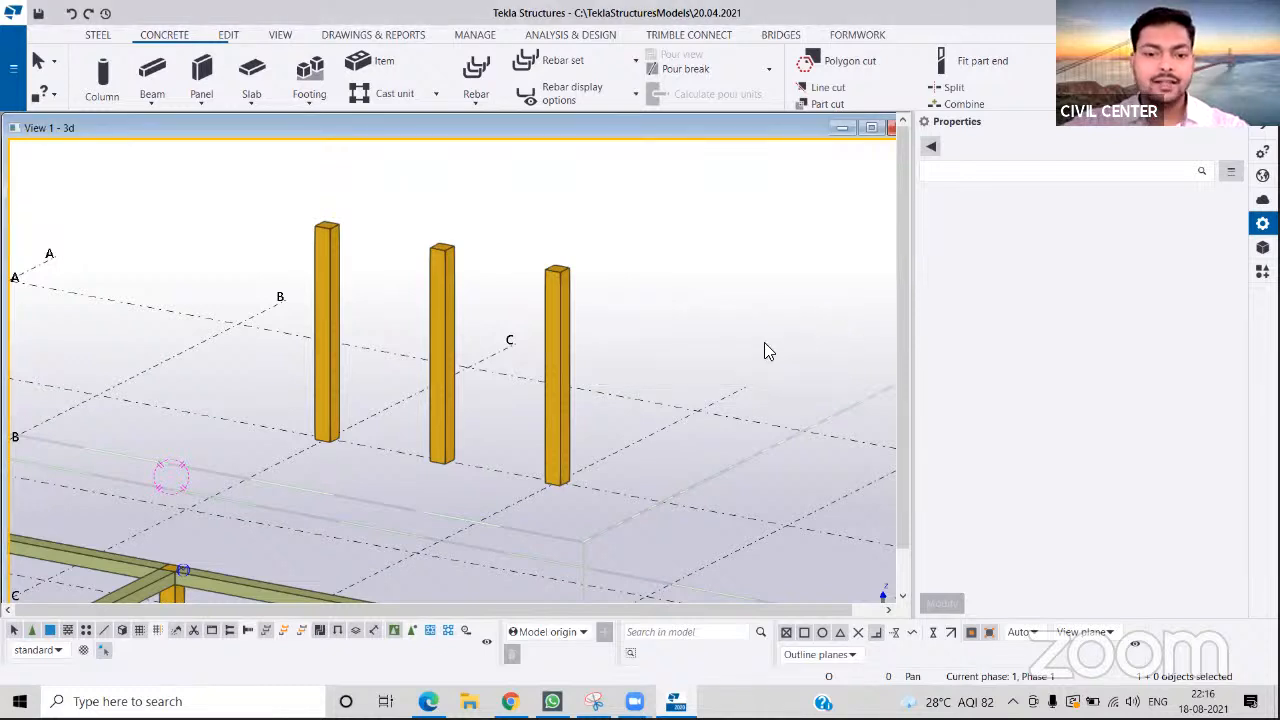
- Try the 300*400 and 800*400 profiles on the outermost new concrete column beyond grid line C
left_click(564, 306)
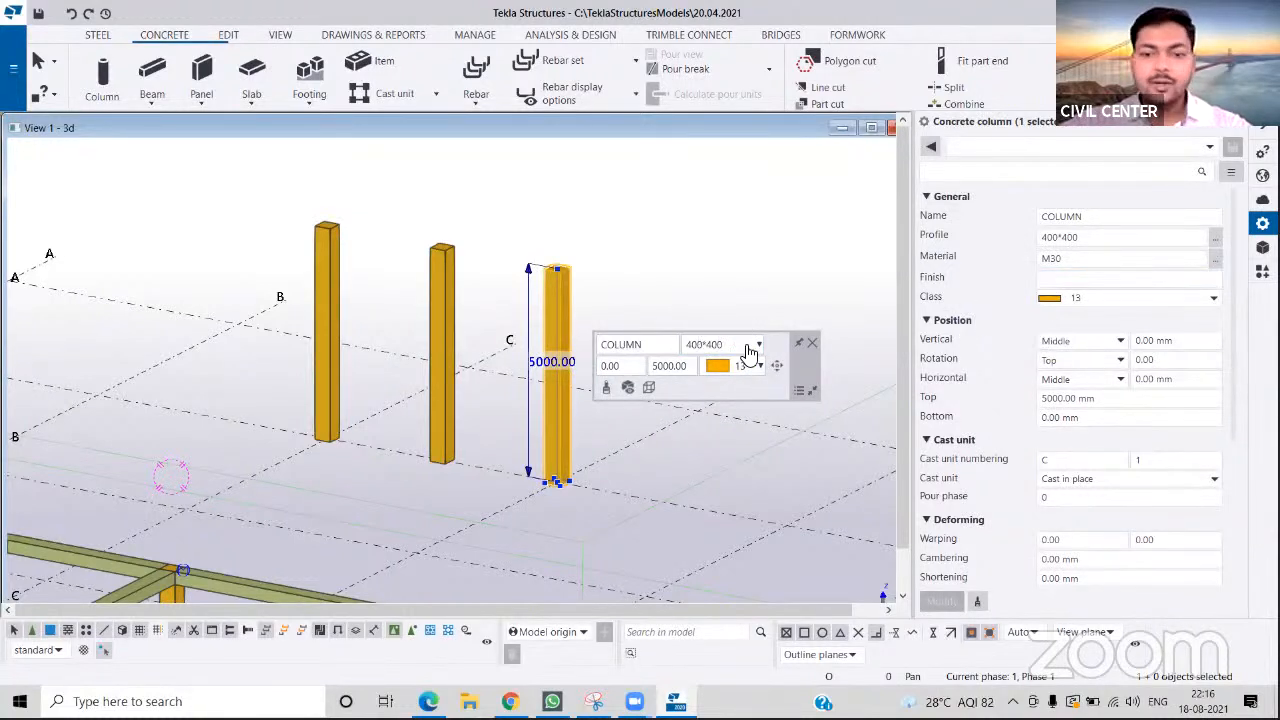
left_click(761, 346)
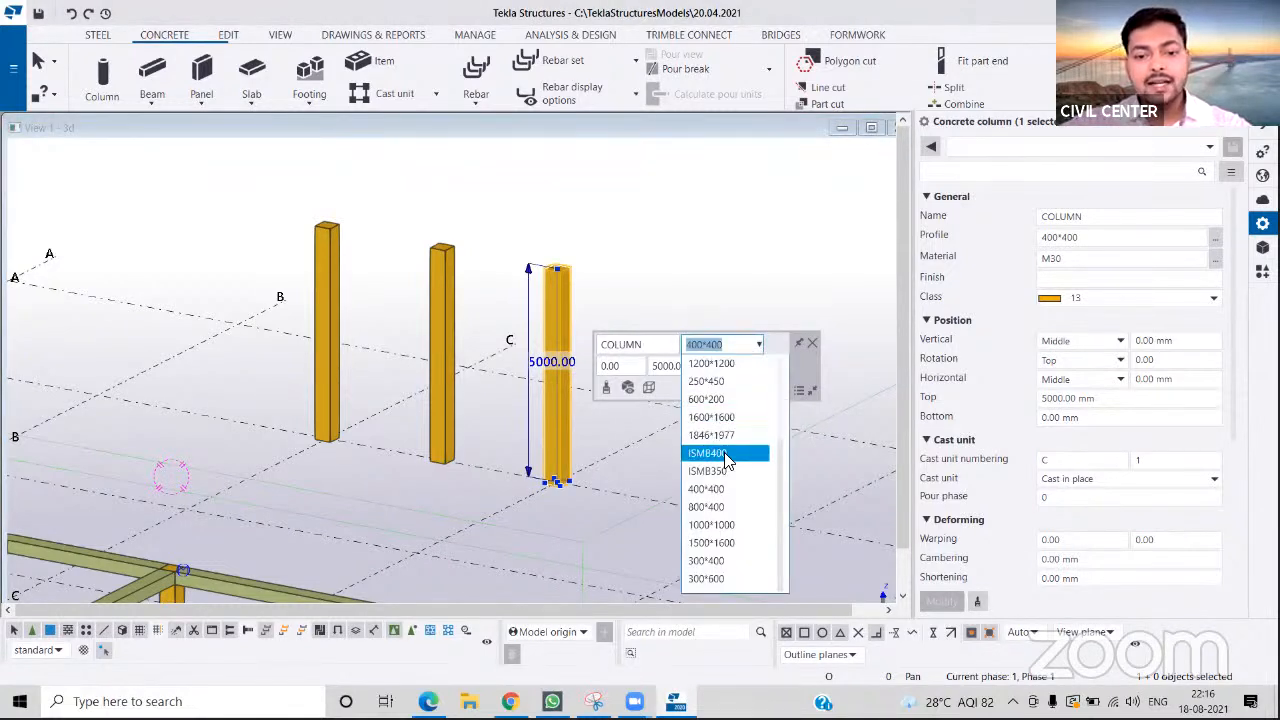
left_click(720, 561)
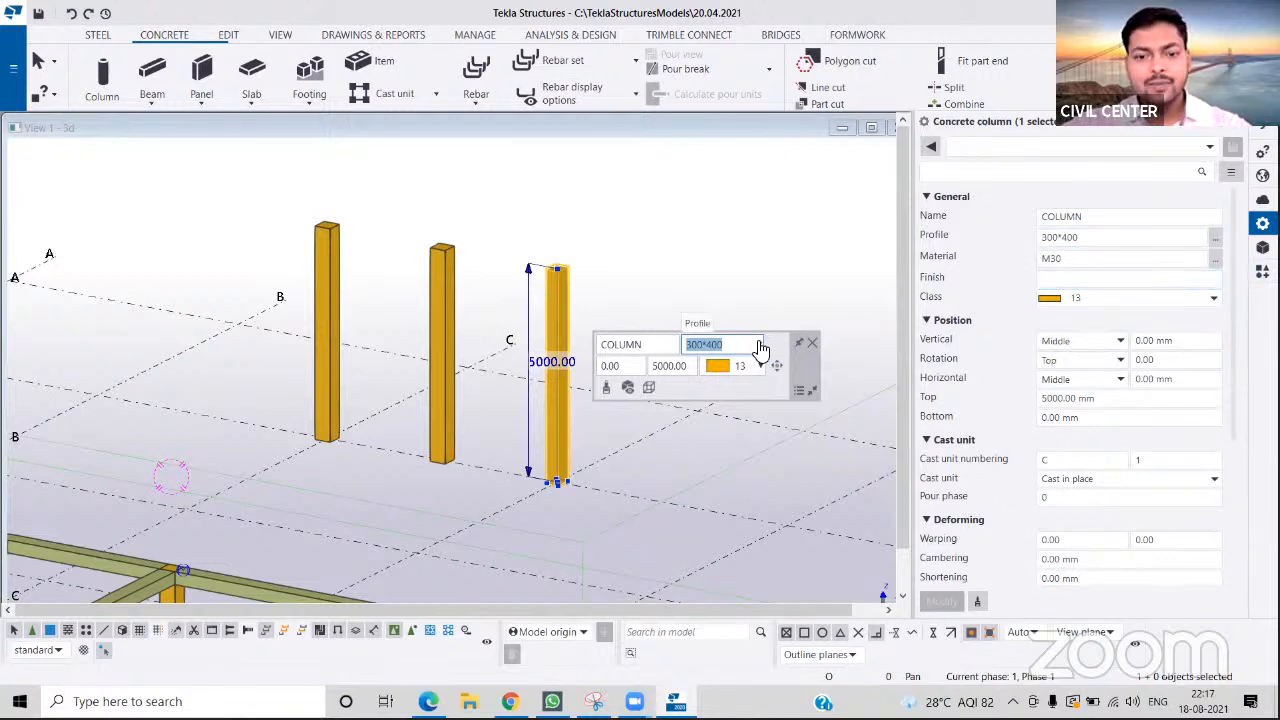
left_click(760, 346)
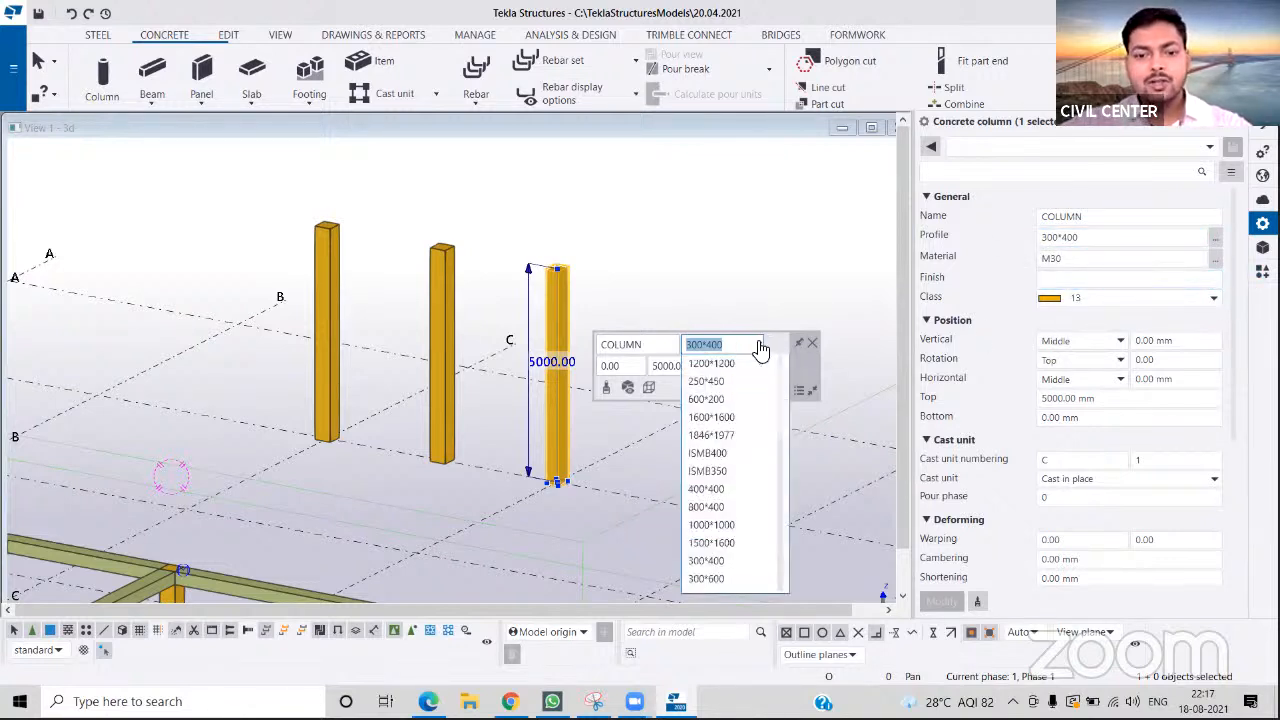
left_click(726, 504)
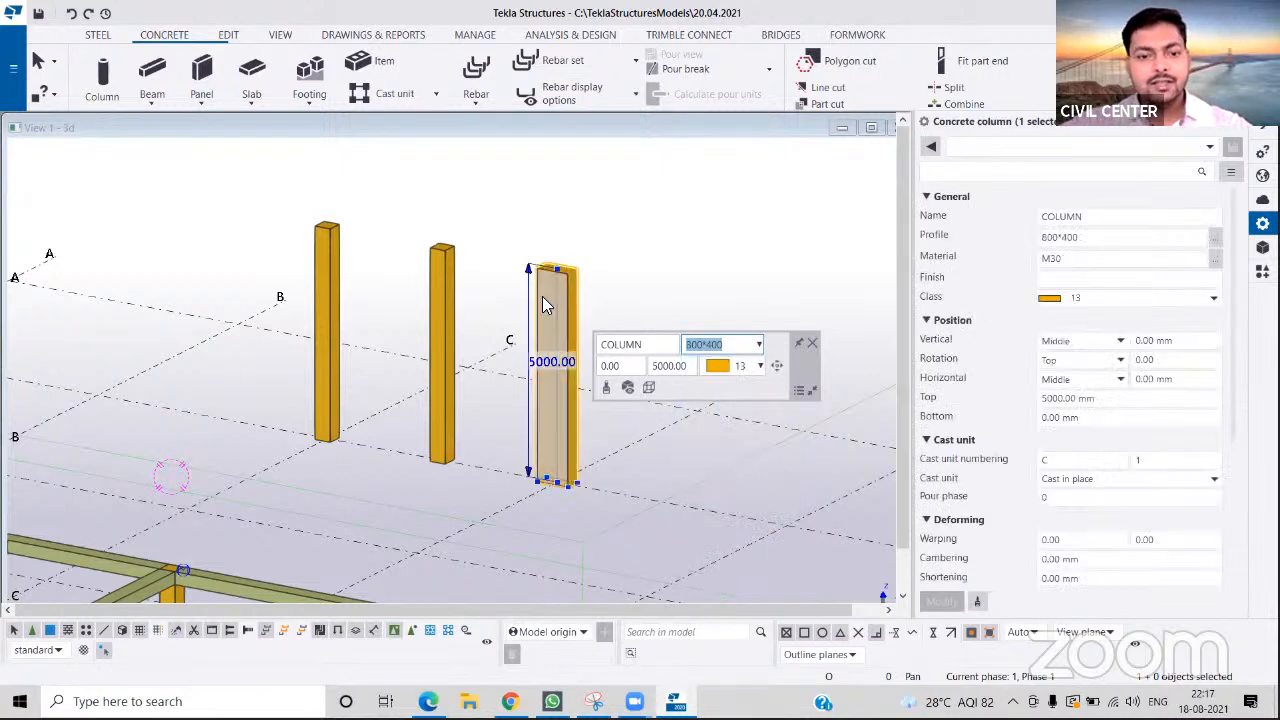
- Try the 300*600 and 600*200 profiles on the selected column, and return it to 400*400
left_click(759, 344)
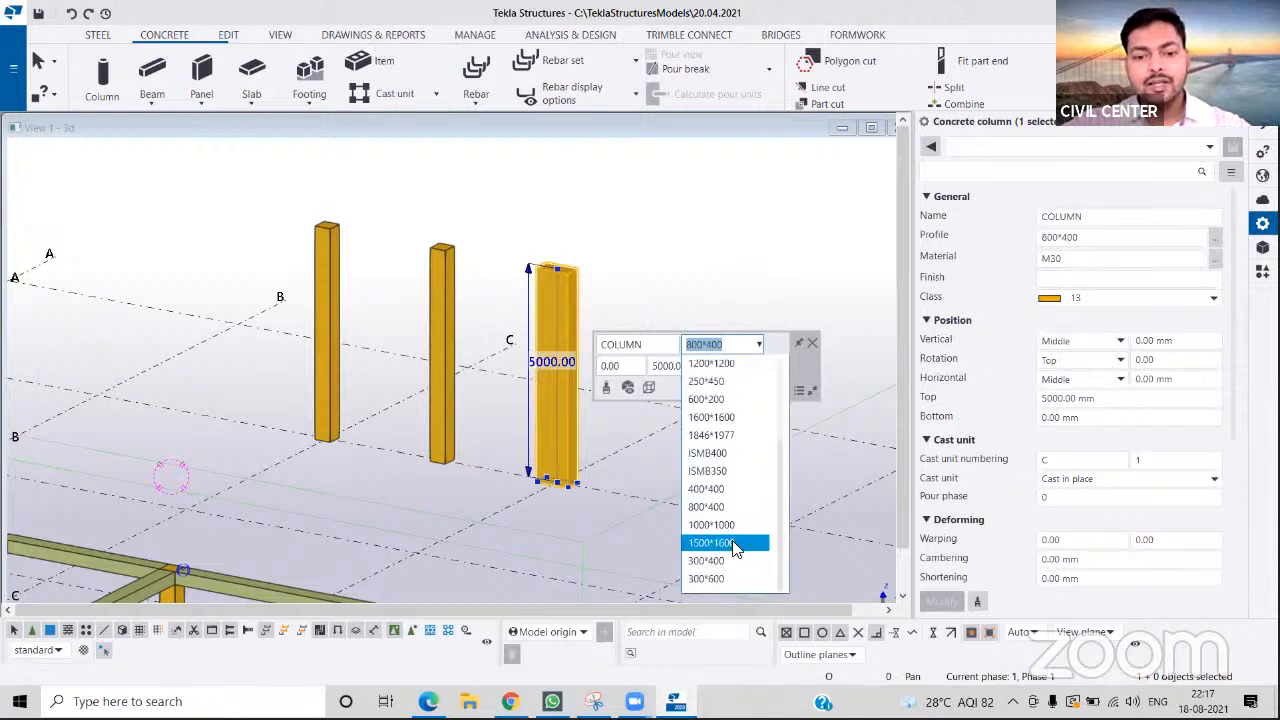
left_click(720, 579)
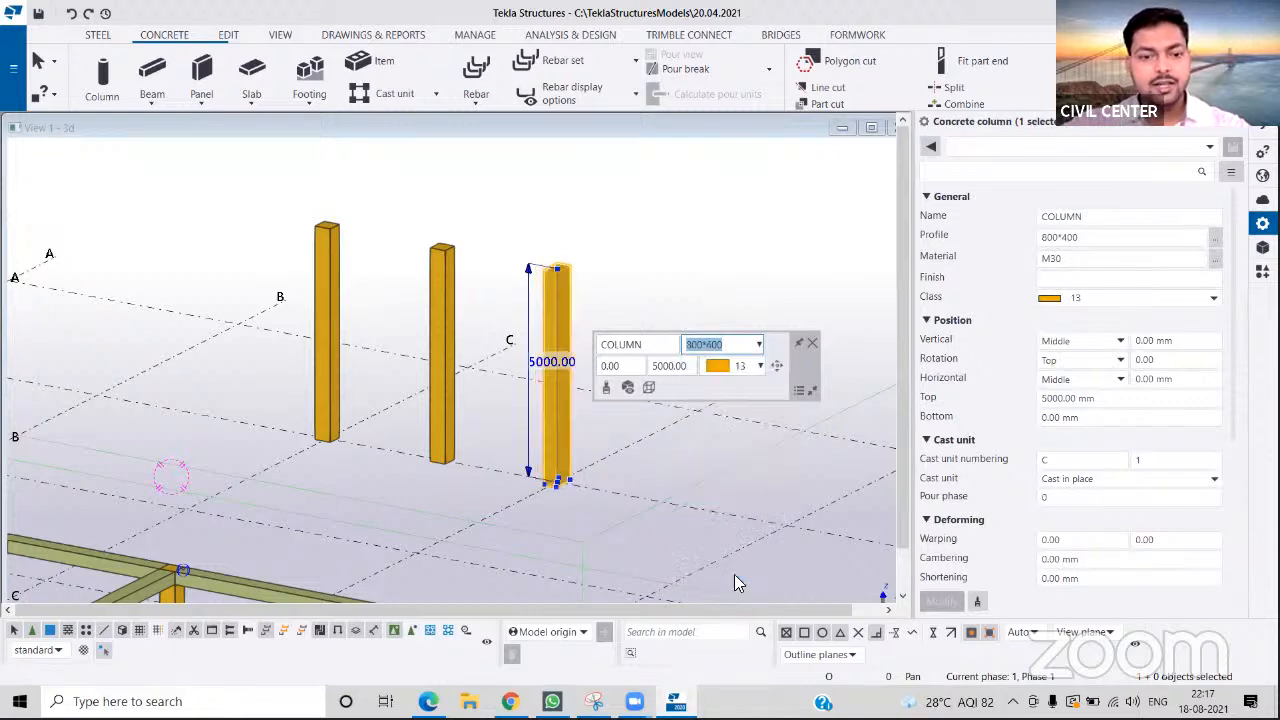
left_click(759, 346)
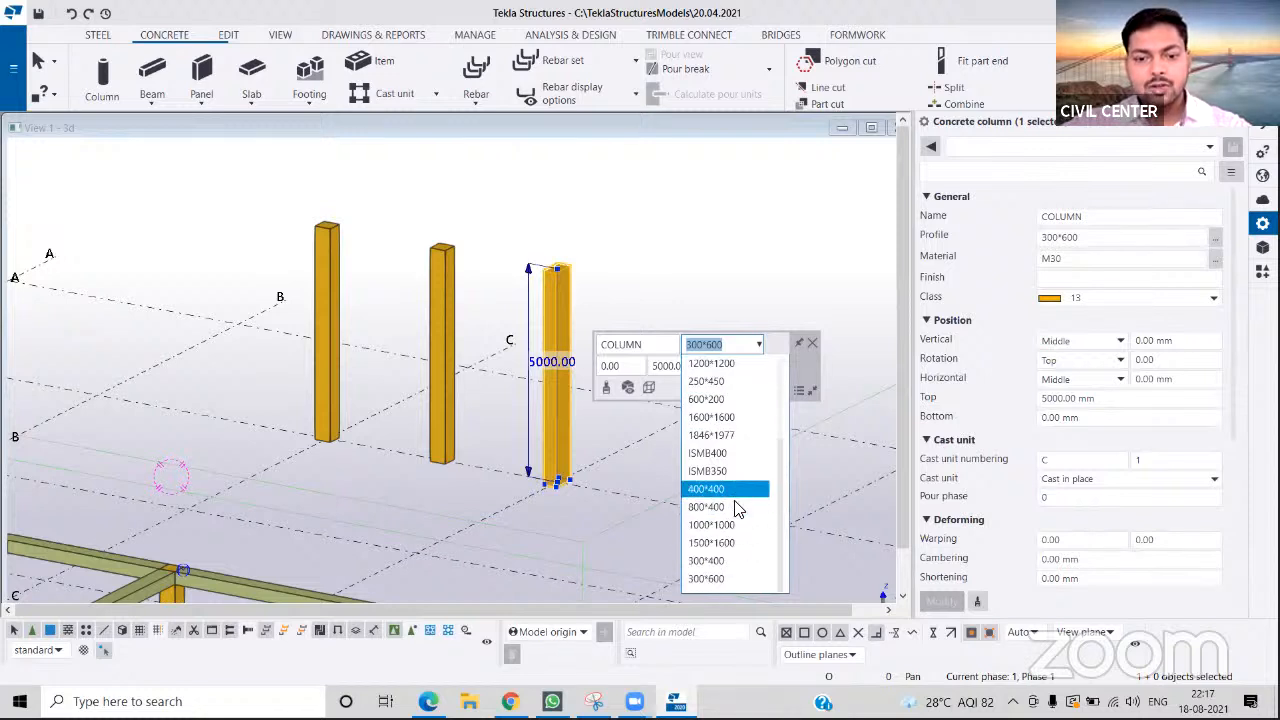
left_click(728, 399)
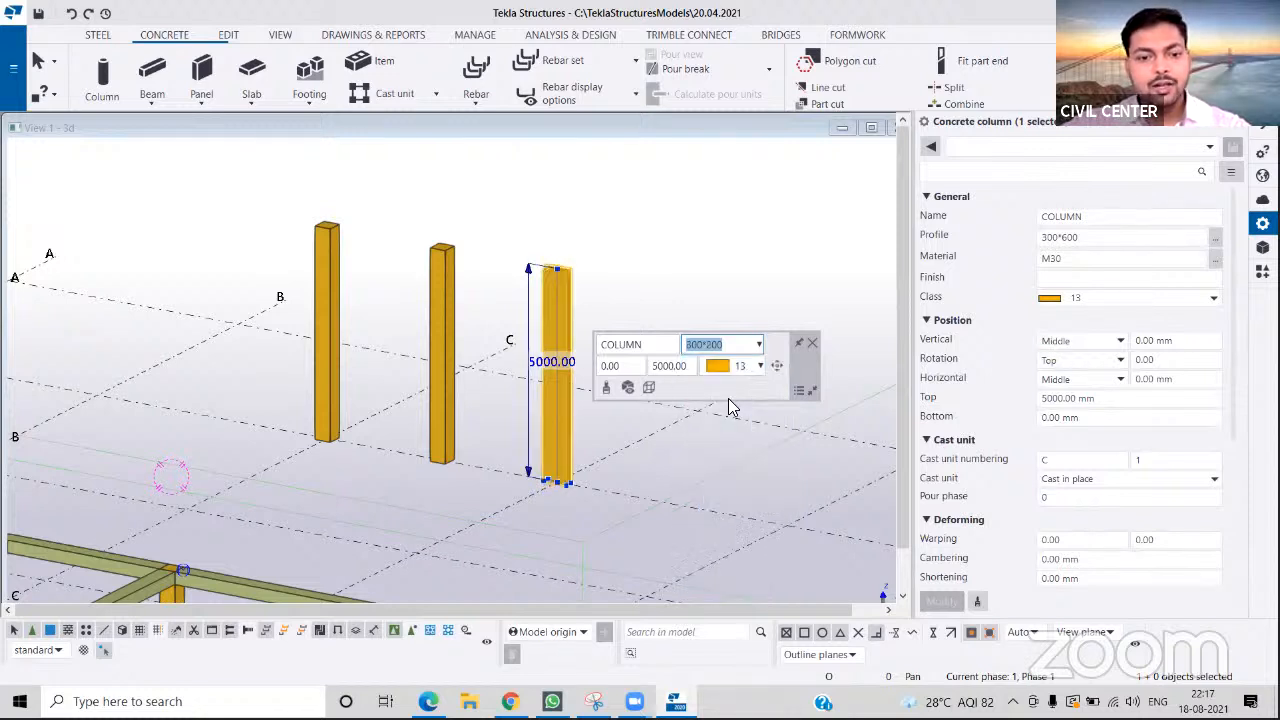
left_click(759, 346)
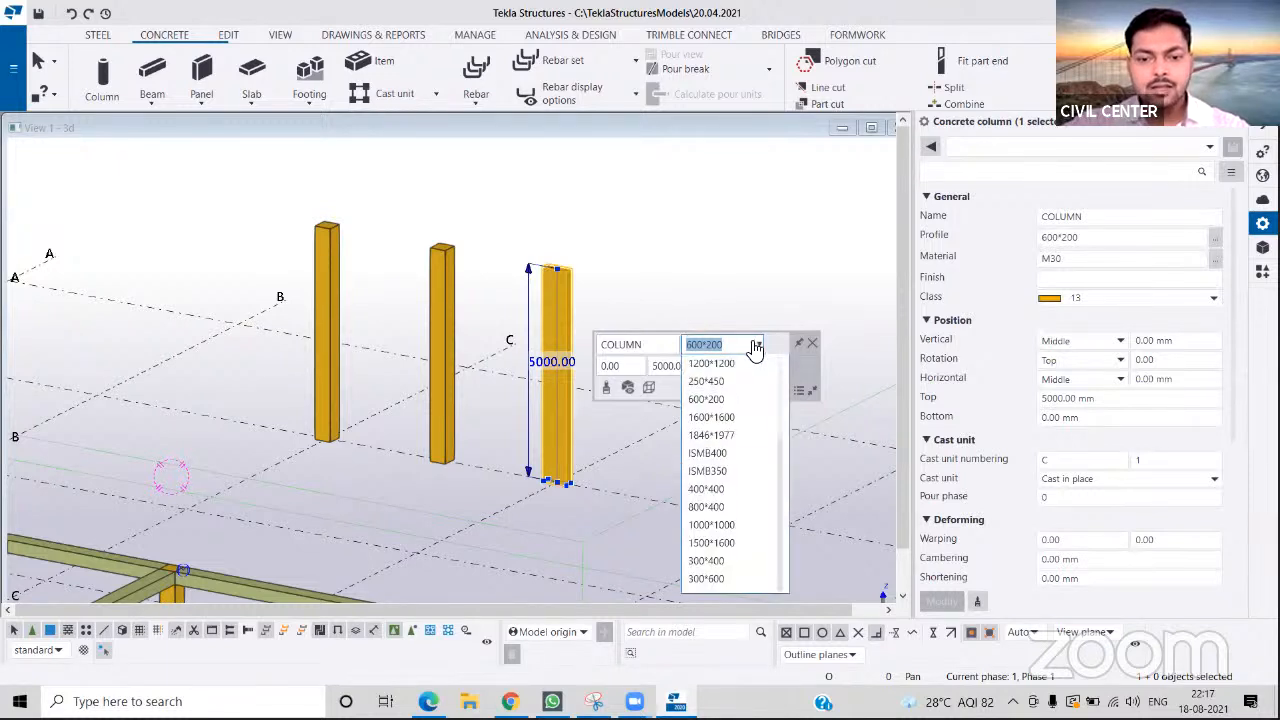
left_click(716, 488)
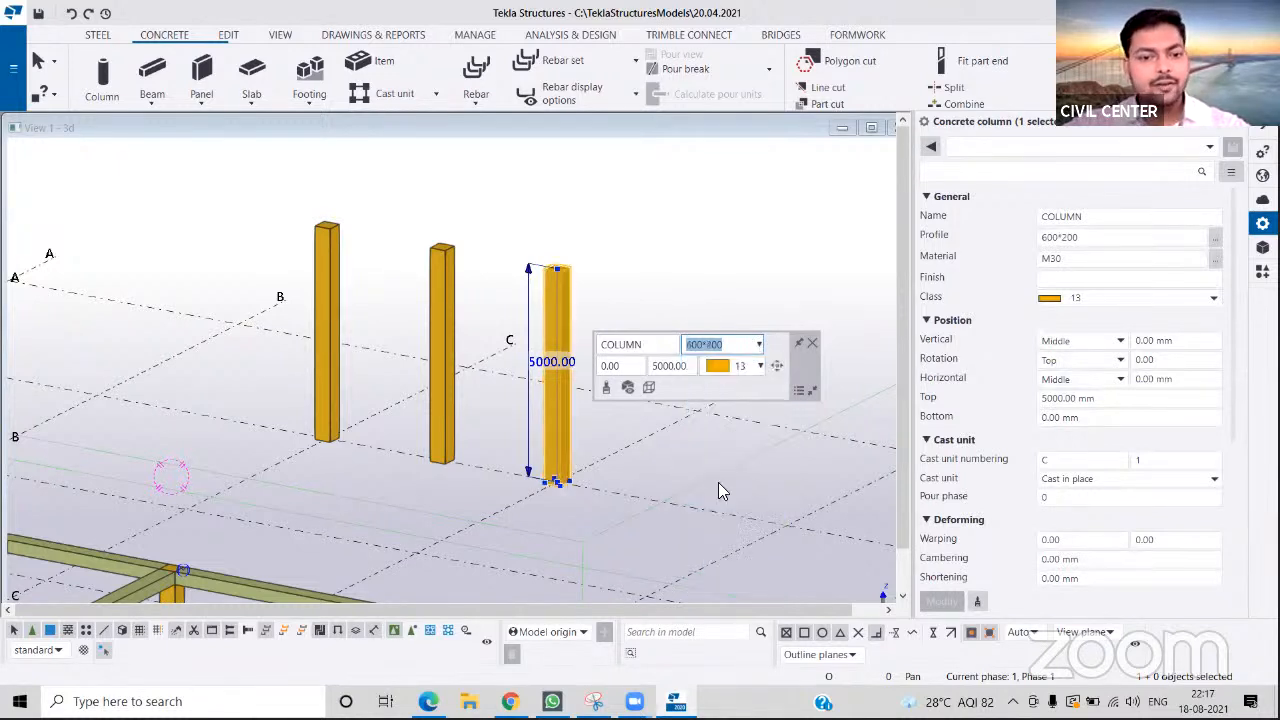
- Set a custom 250*250 profile for the selected column
left_click(737, 346)
left_click(734, 347)
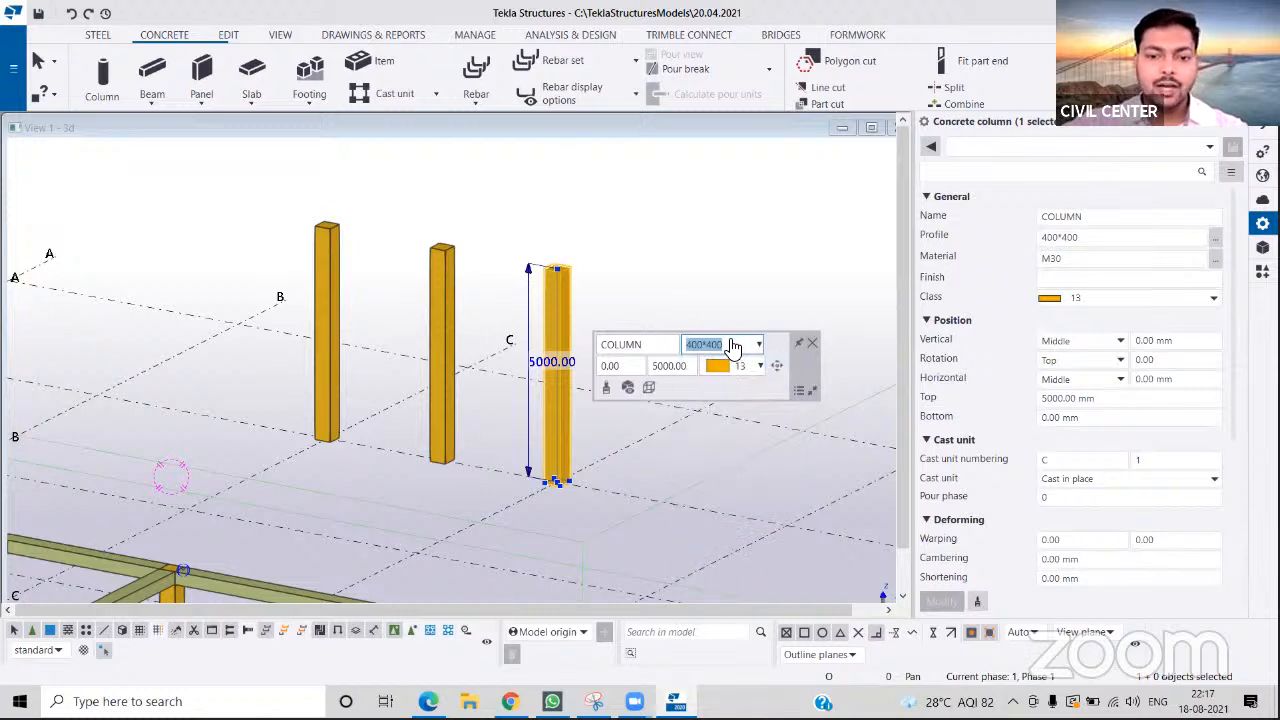
left_click(738, 348)
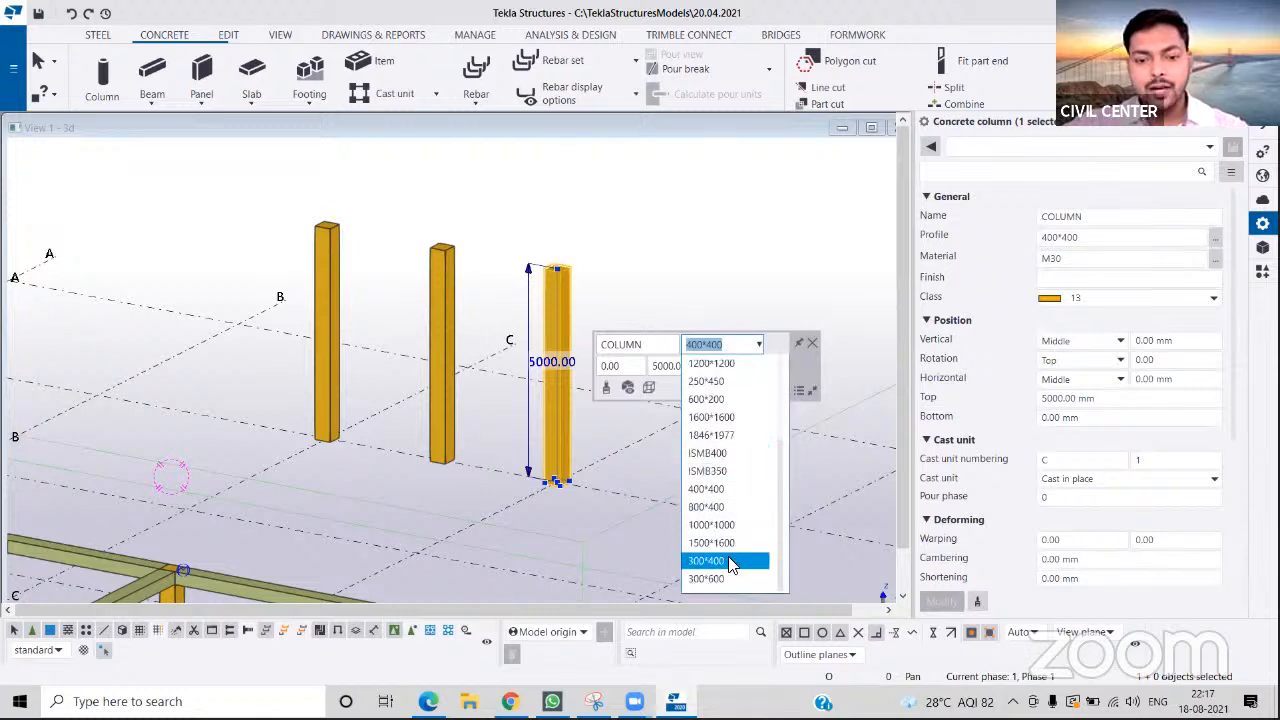
left_click(692, 344)
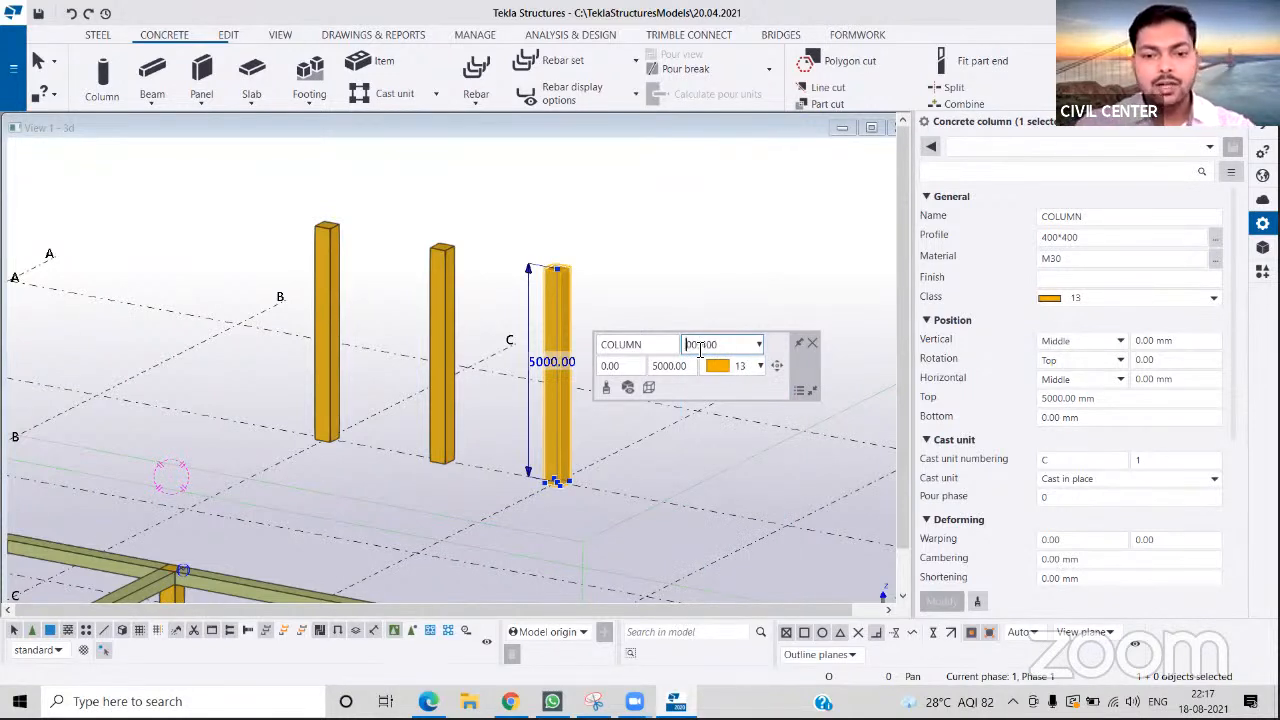
type("250*250")
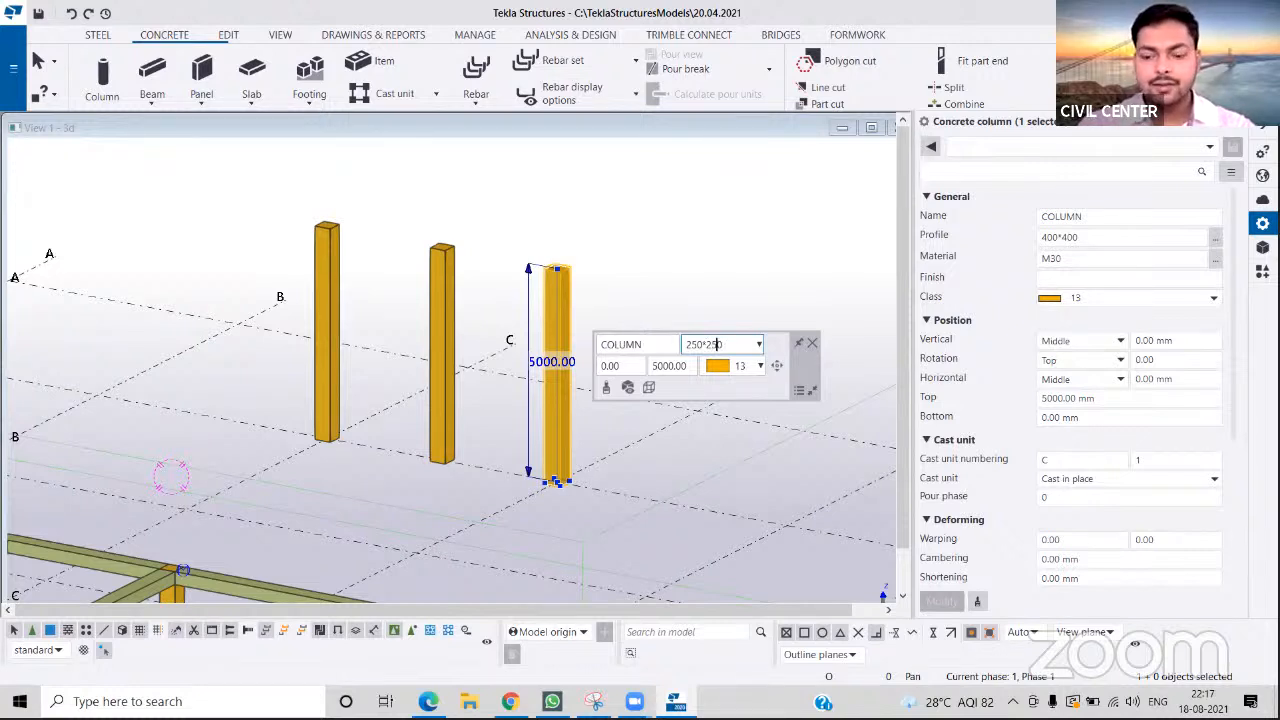
key("Tab")
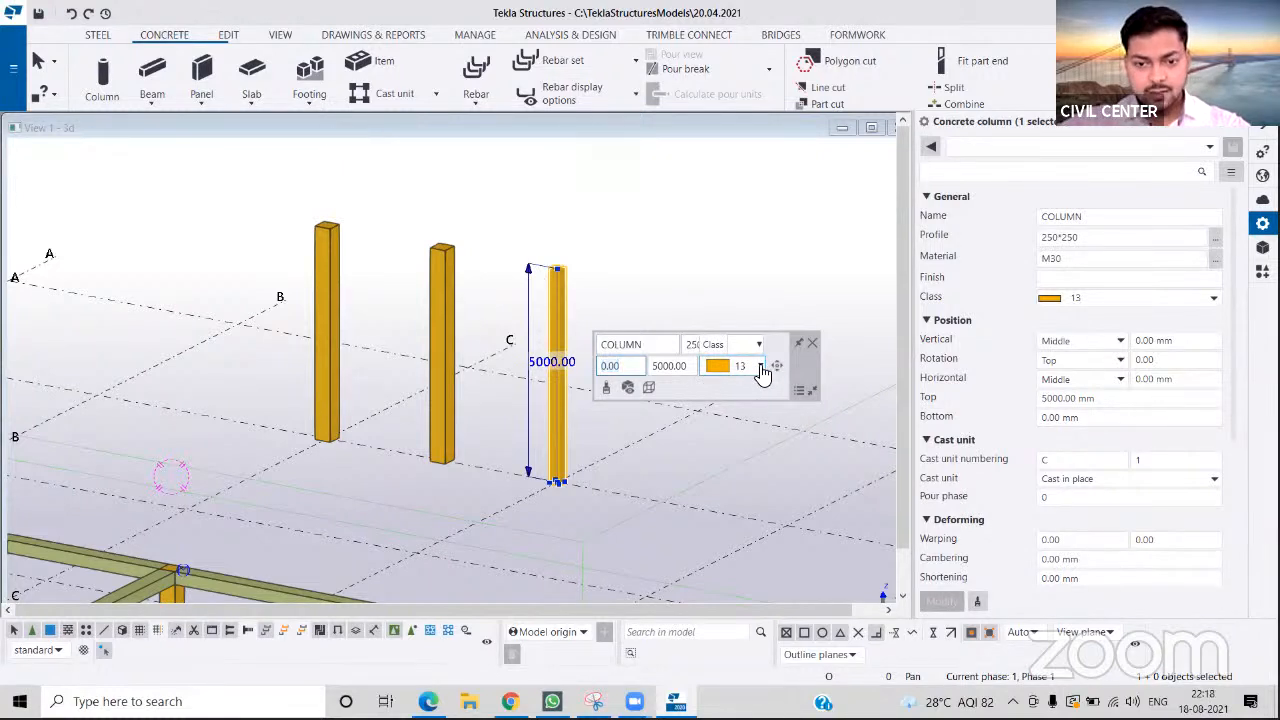
- Recolour the selected column by trying class 3 and class 8, and settle on class 12
left_click(762, 368)
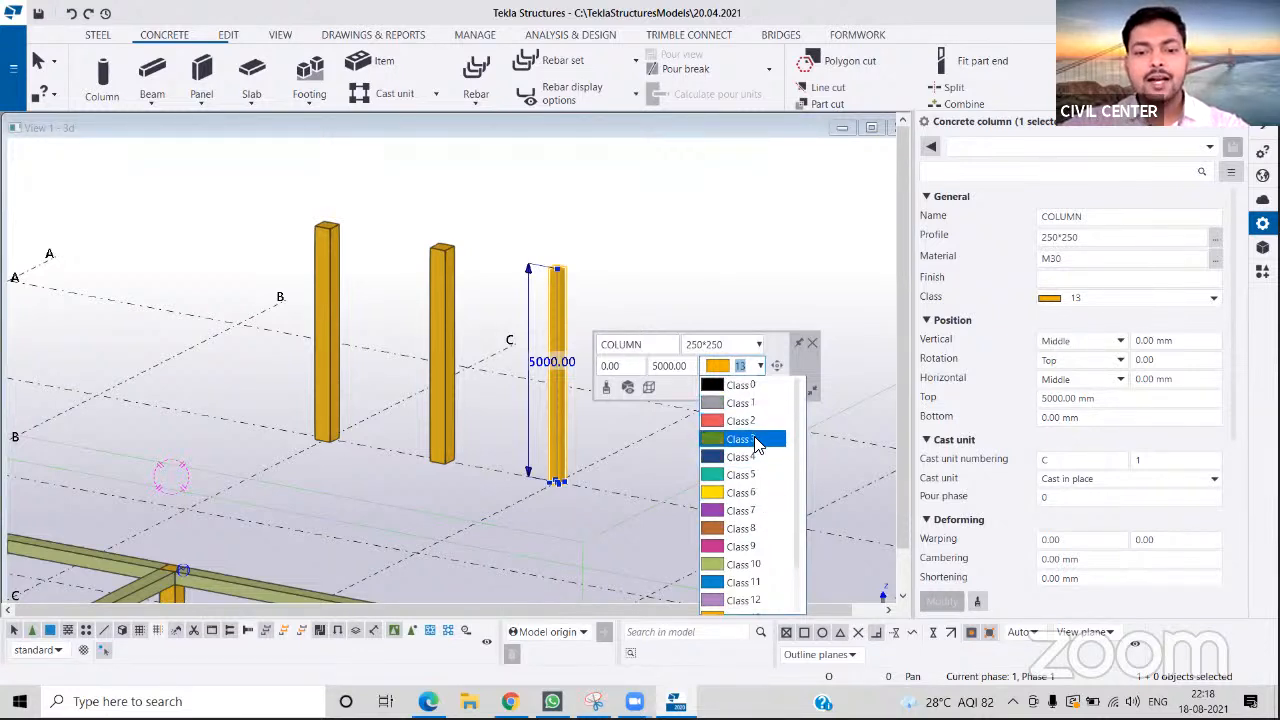
left_click(755, 441)
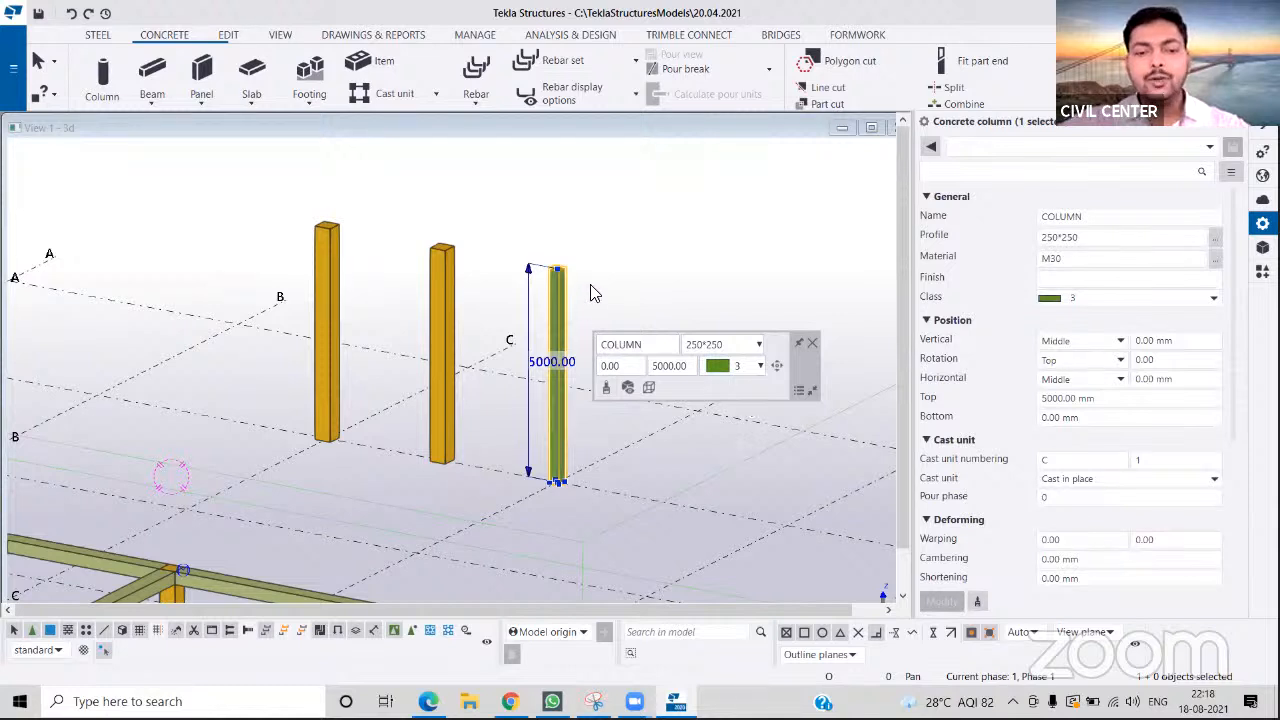
left_click(762, 367)
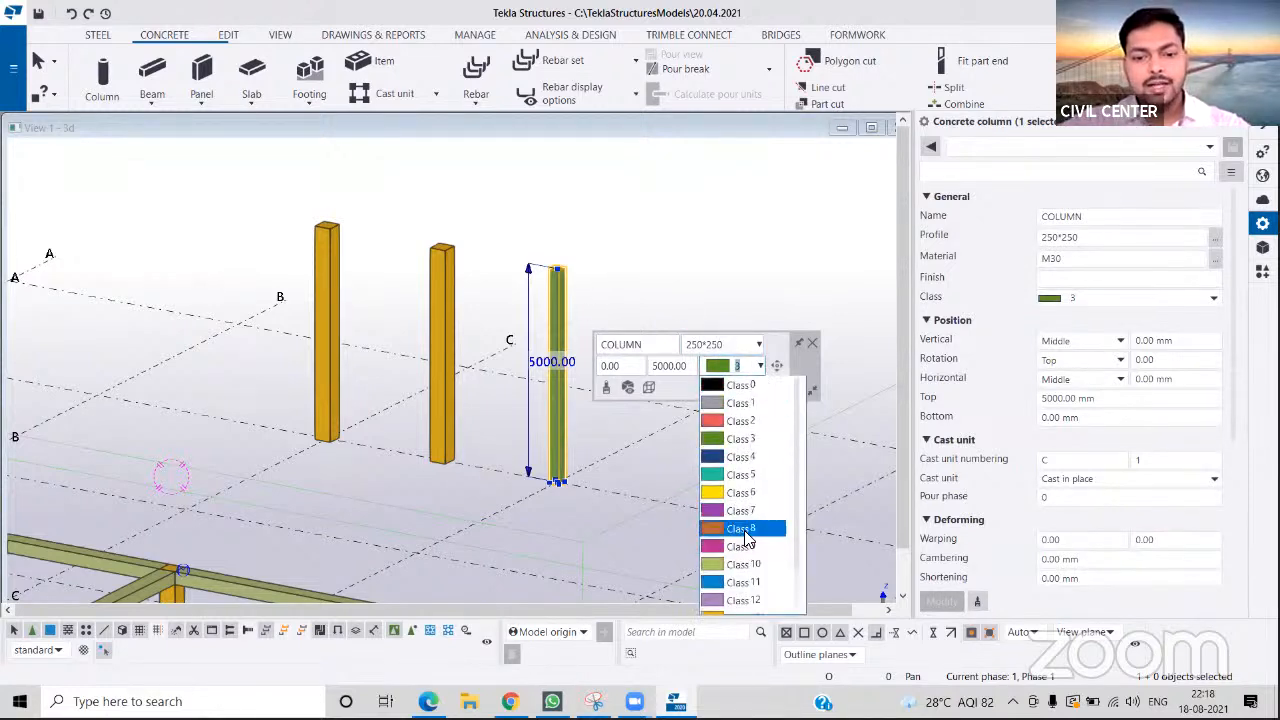
left_click(742, 527)
left_click(760, 366)
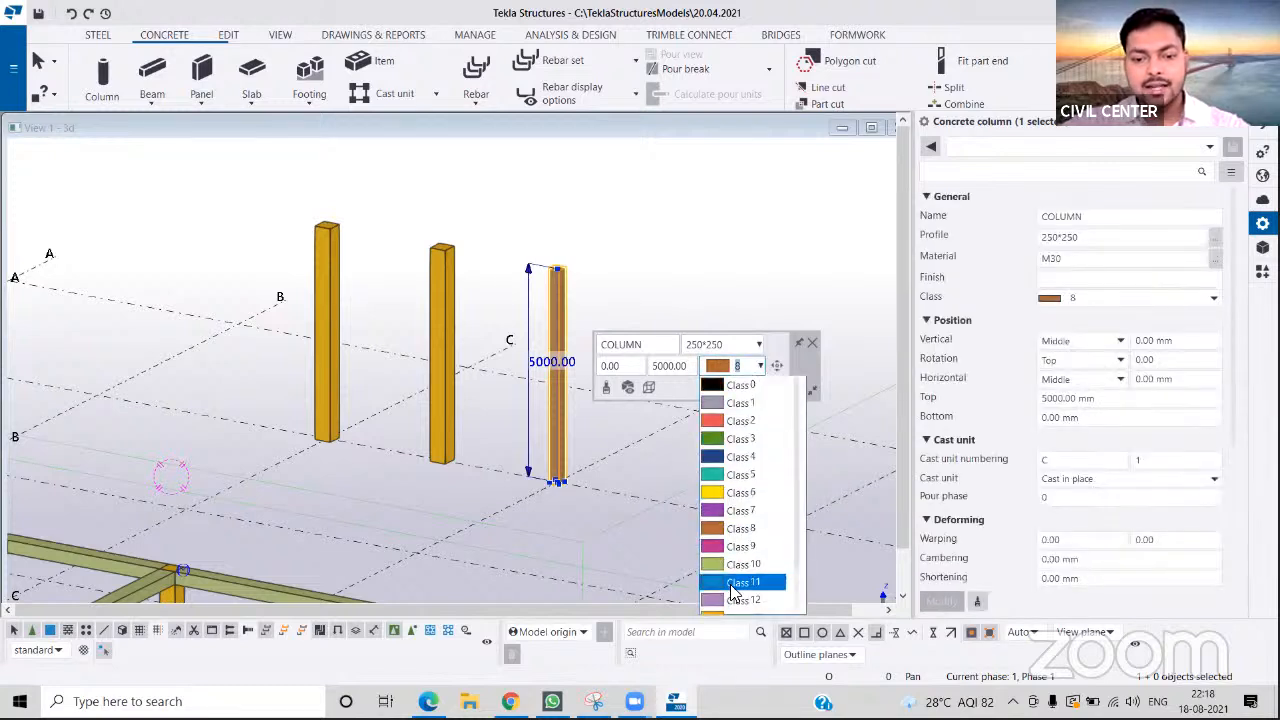
left_click(738, 598)
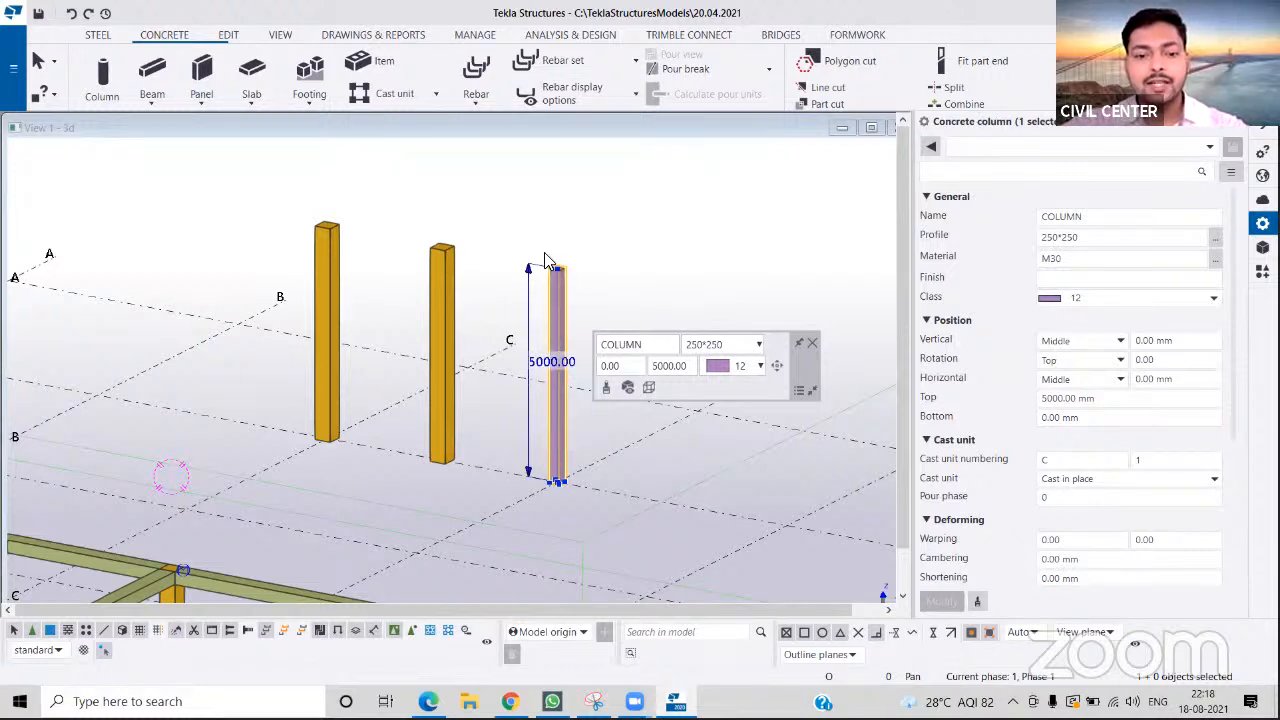
- Raise the top level of the selected column to 7000 mm
double_click(668, 366)
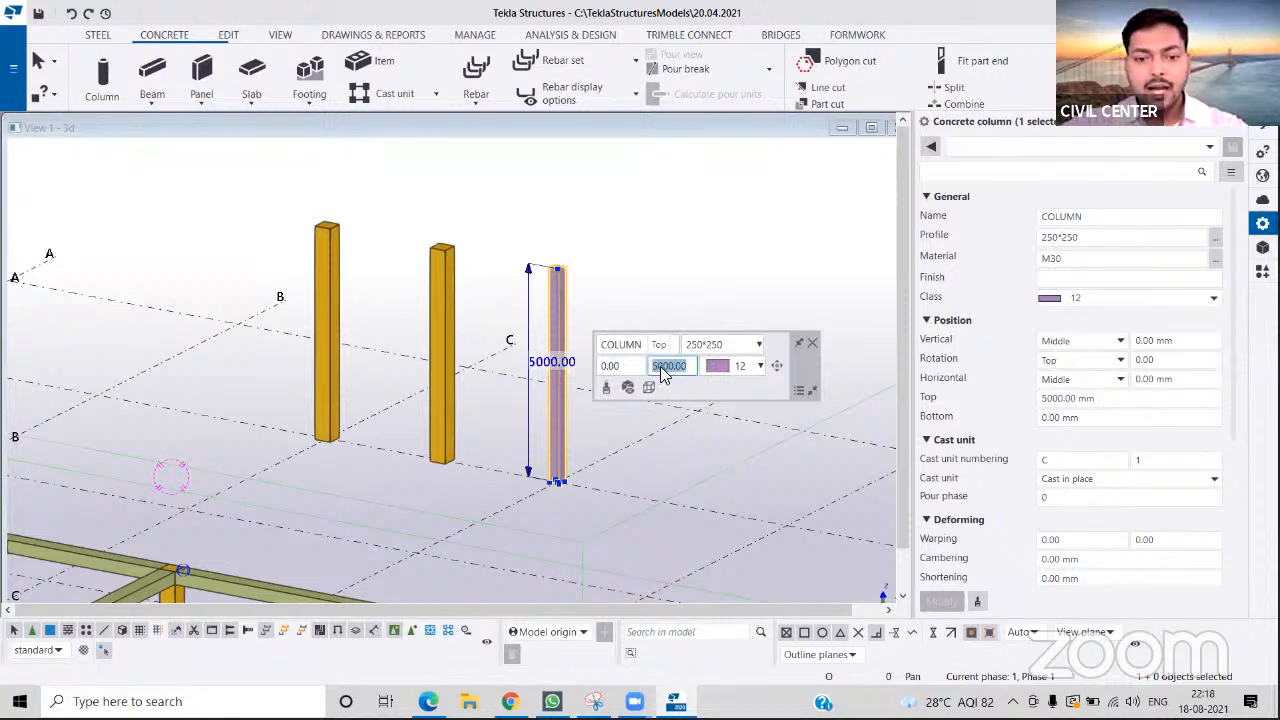
left_click(656, 367)
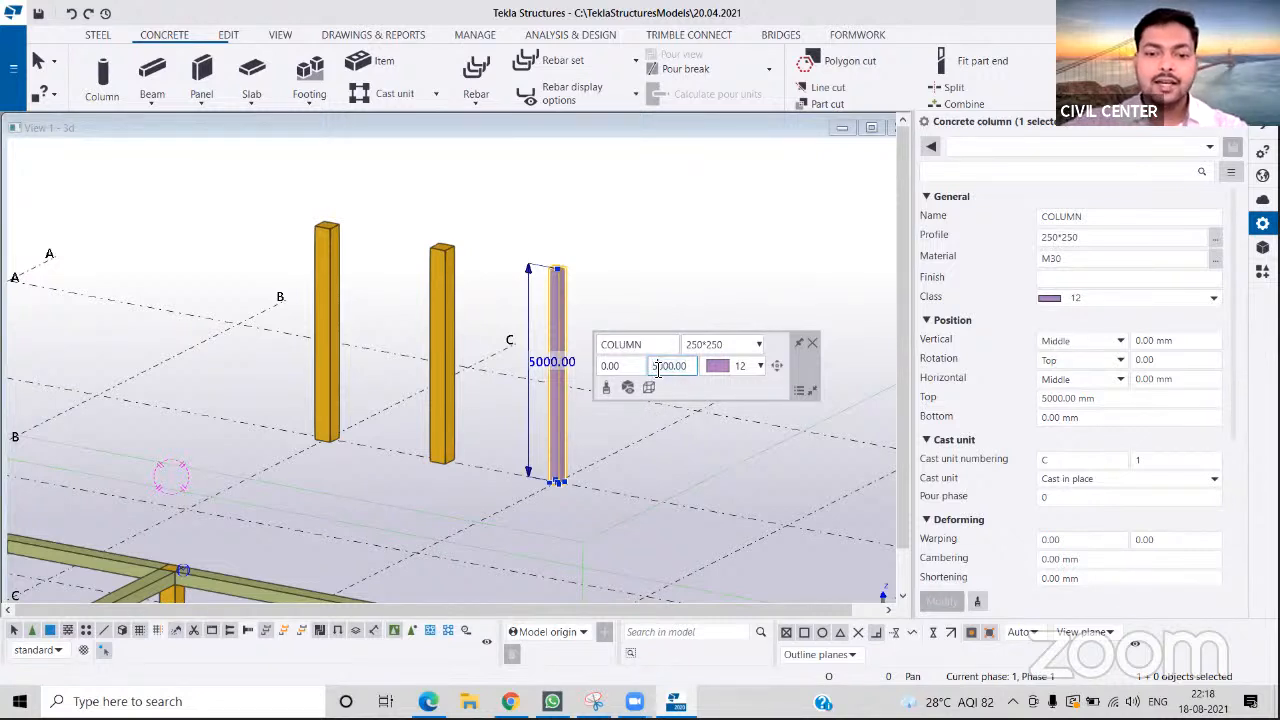
type("7")
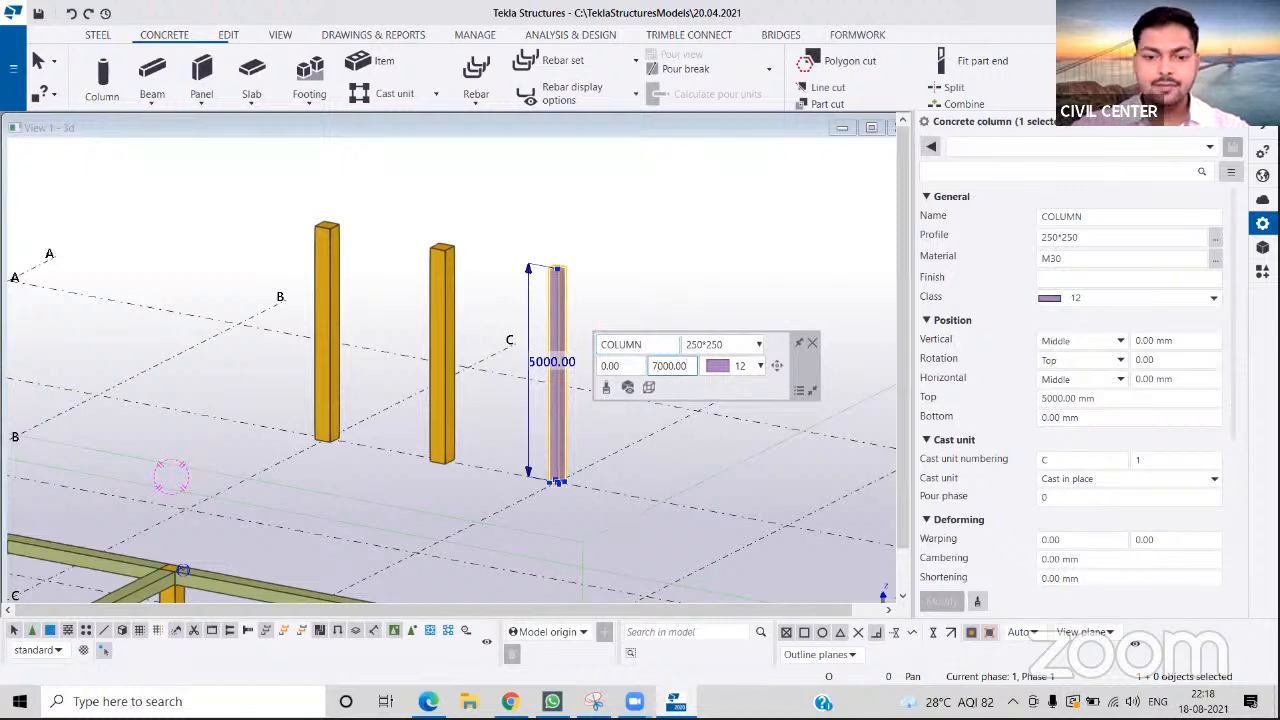
key("Return")
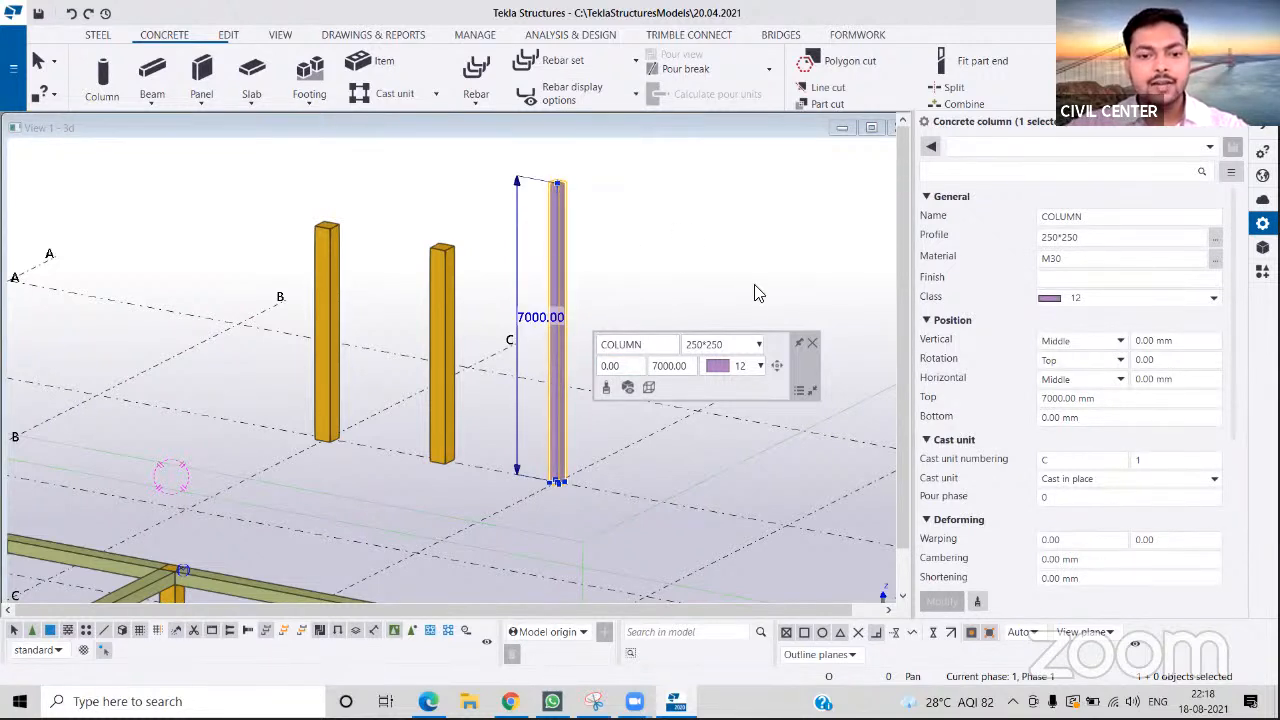
- Reselect the tall class 12 column and set its bottom level to -1200 mm
left_click(440, 278)
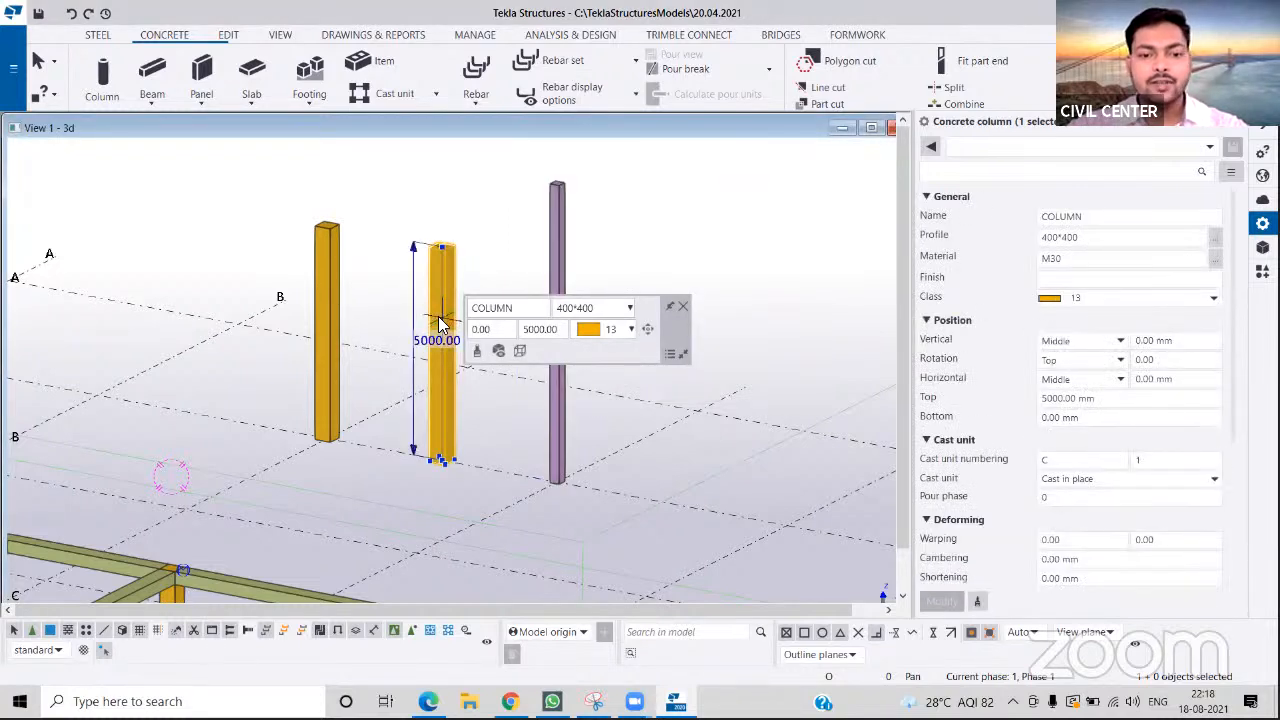
left_click(558, 230)
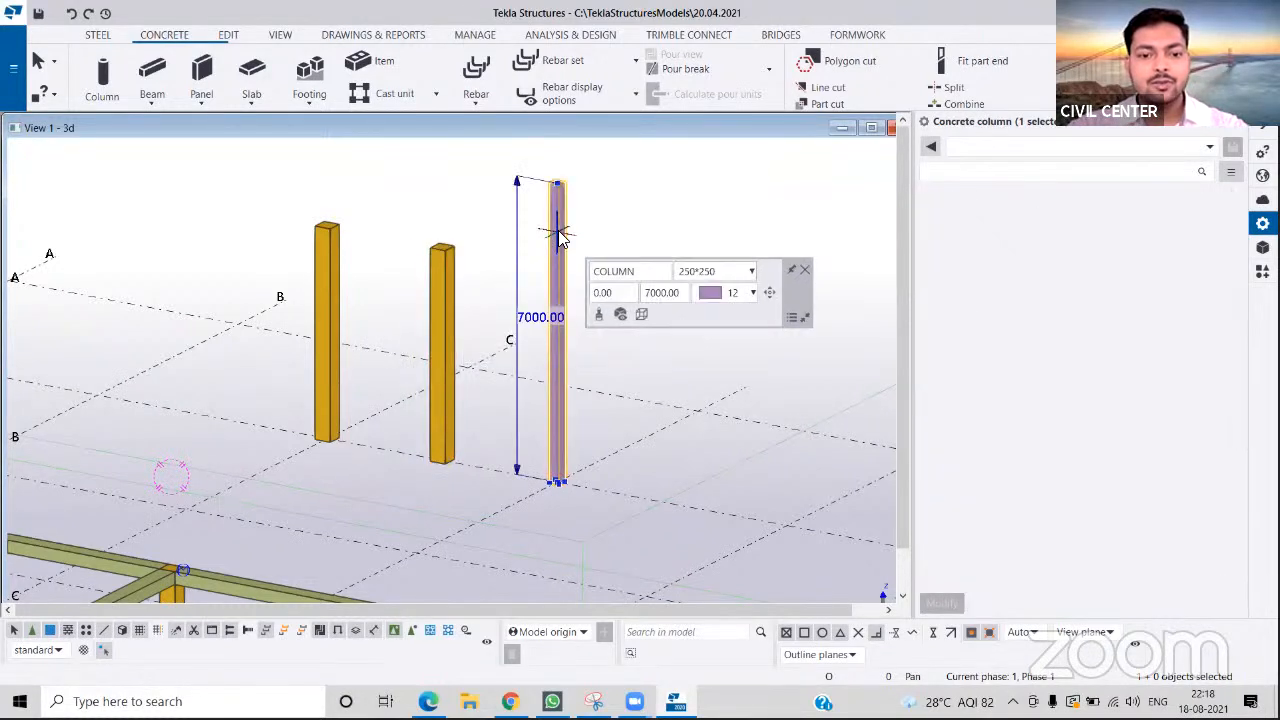
left_click(620, 294)
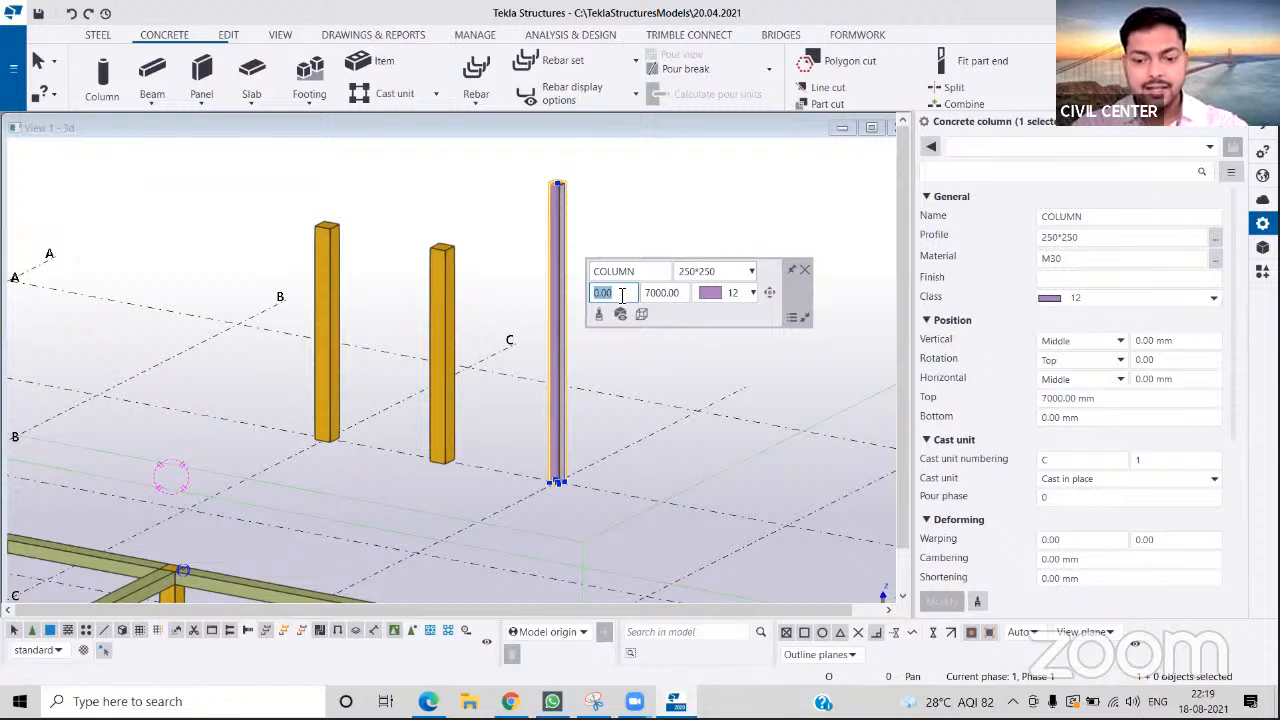
key("BackSpace")
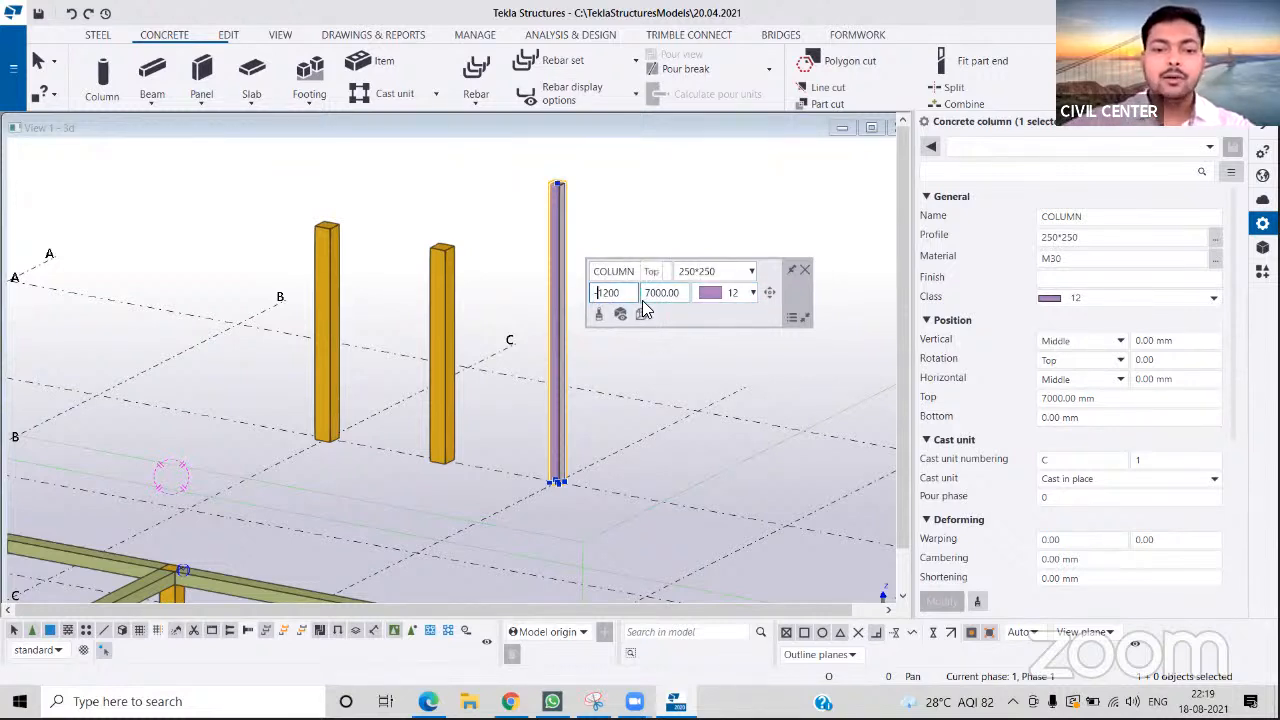
key("Tab")
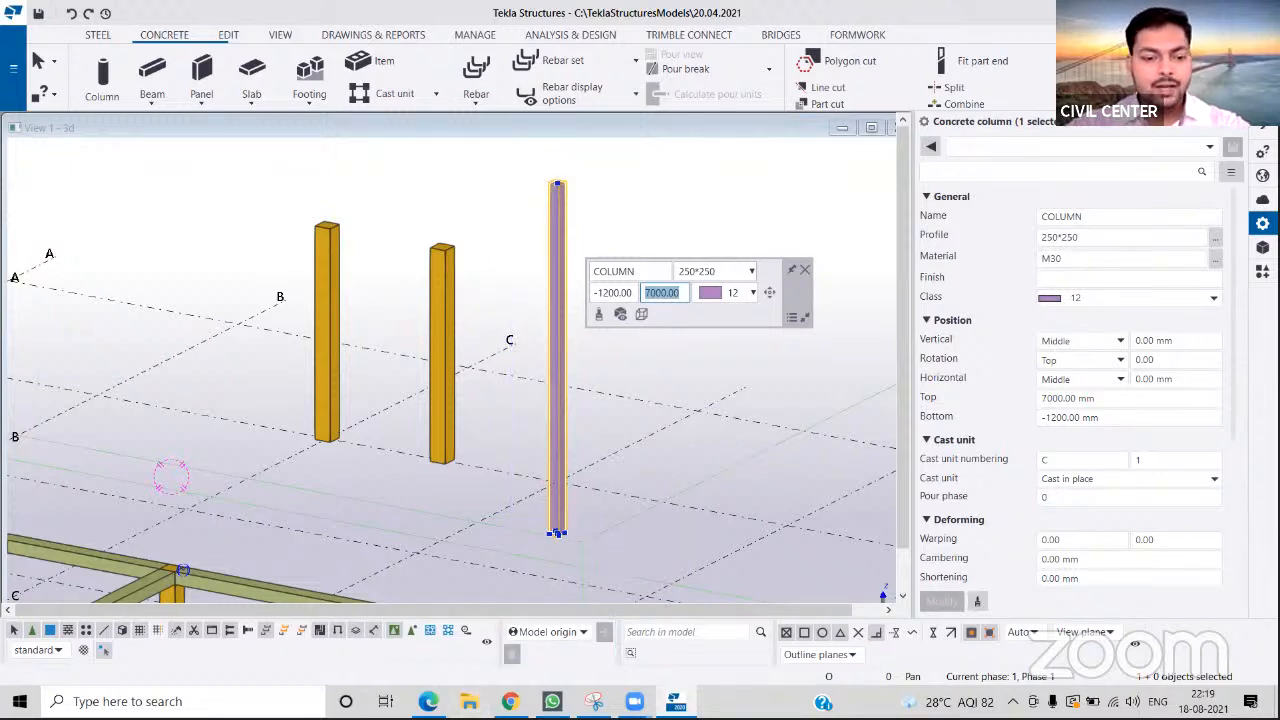
- Switch to the YouTube live stream in the browser, close the Tekla Structures (Concrete) page and skip the video ahead to check the broadcast
left_click(429, 700)
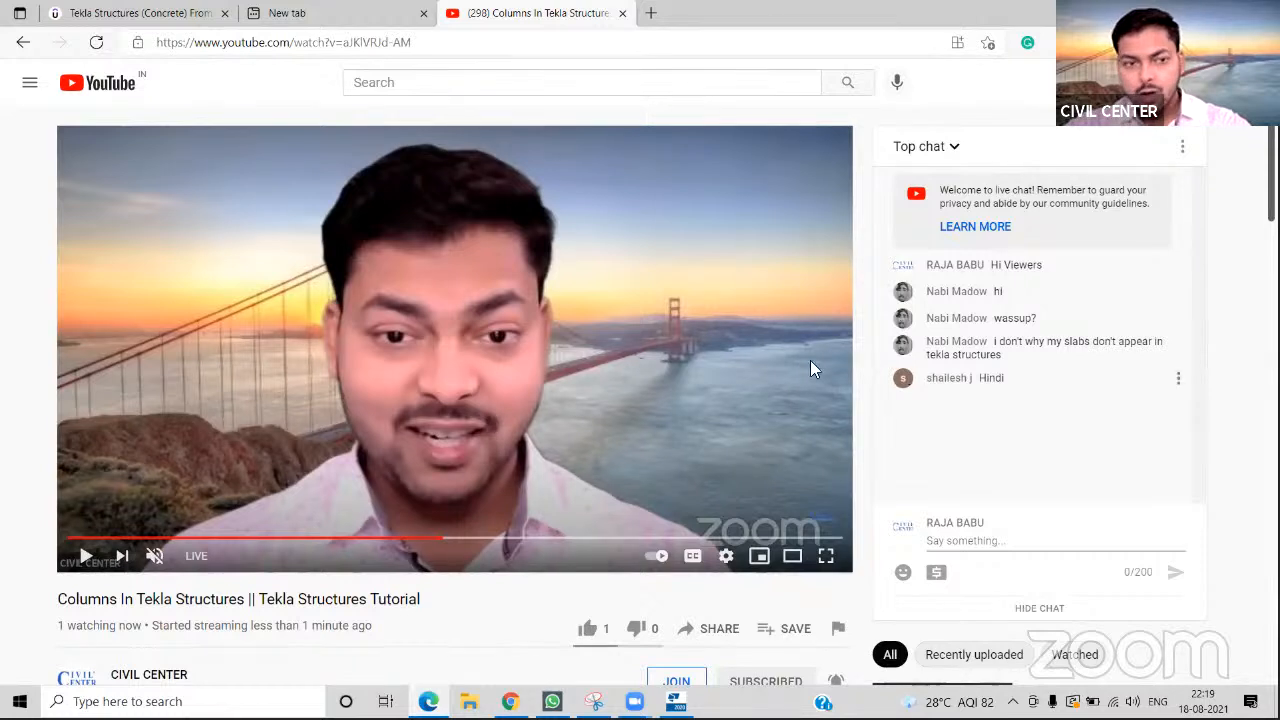
left_click(226, 14)
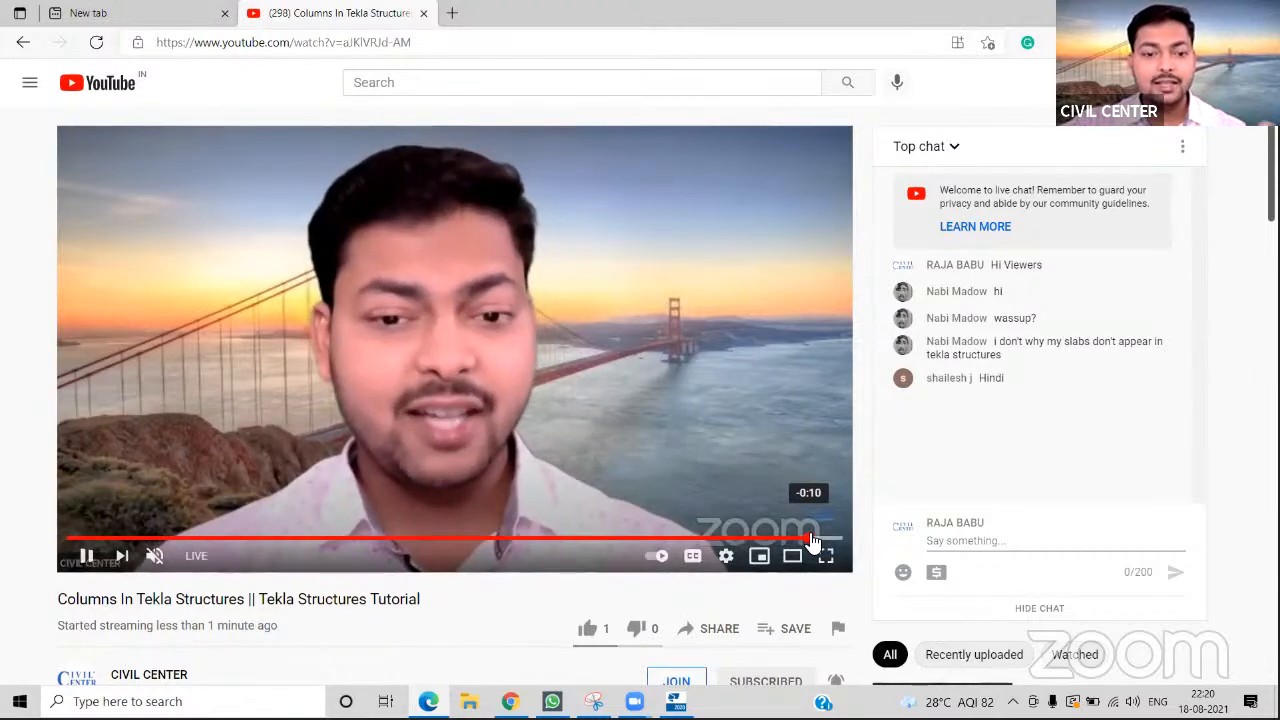
left_click(813, 540)
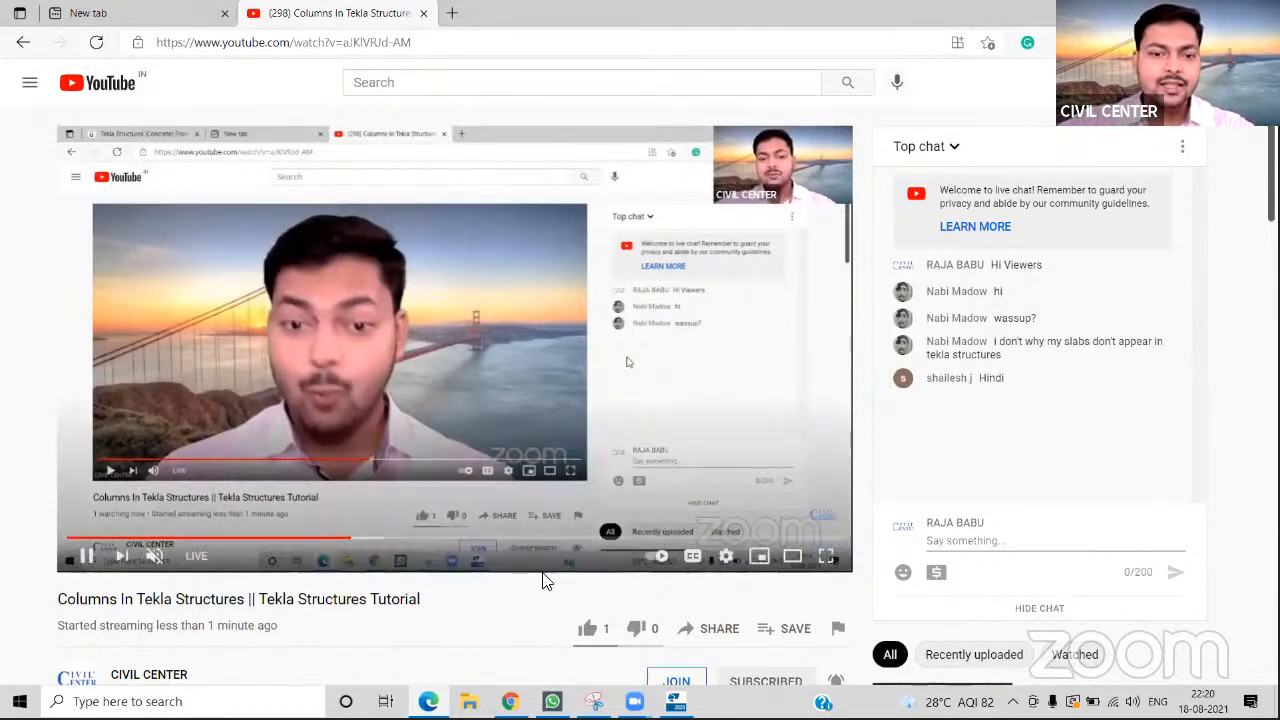
left_click(750, 538)
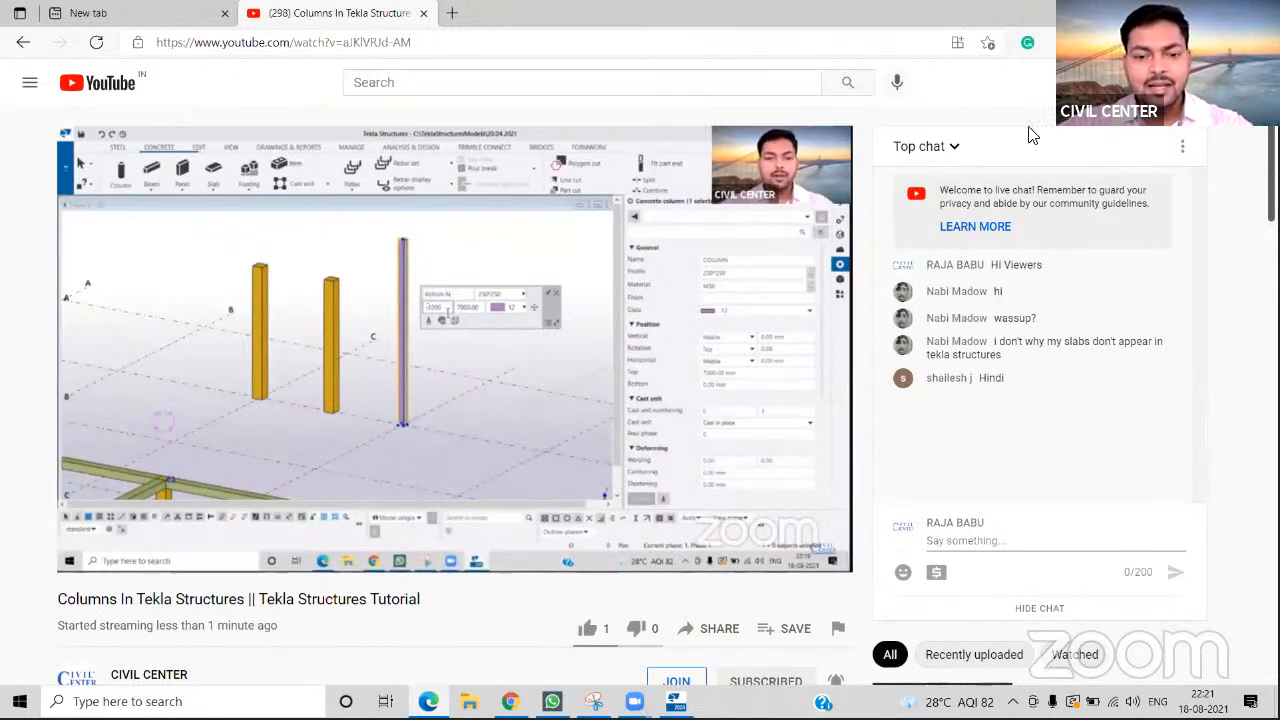
mouse_move(372, 504)
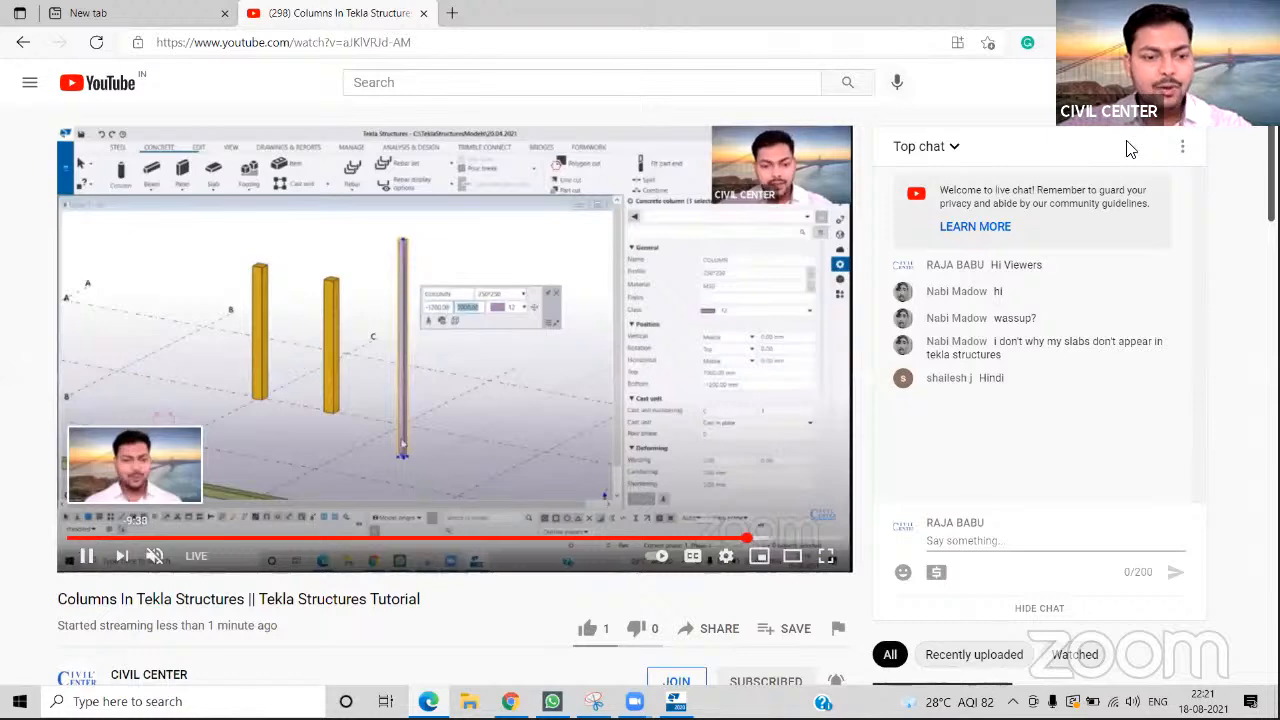
- Switch back to Tekla Structures, inspect the model in top, back, side and bottom orientations, and return to the 3D orientation
key("alt+Tab")
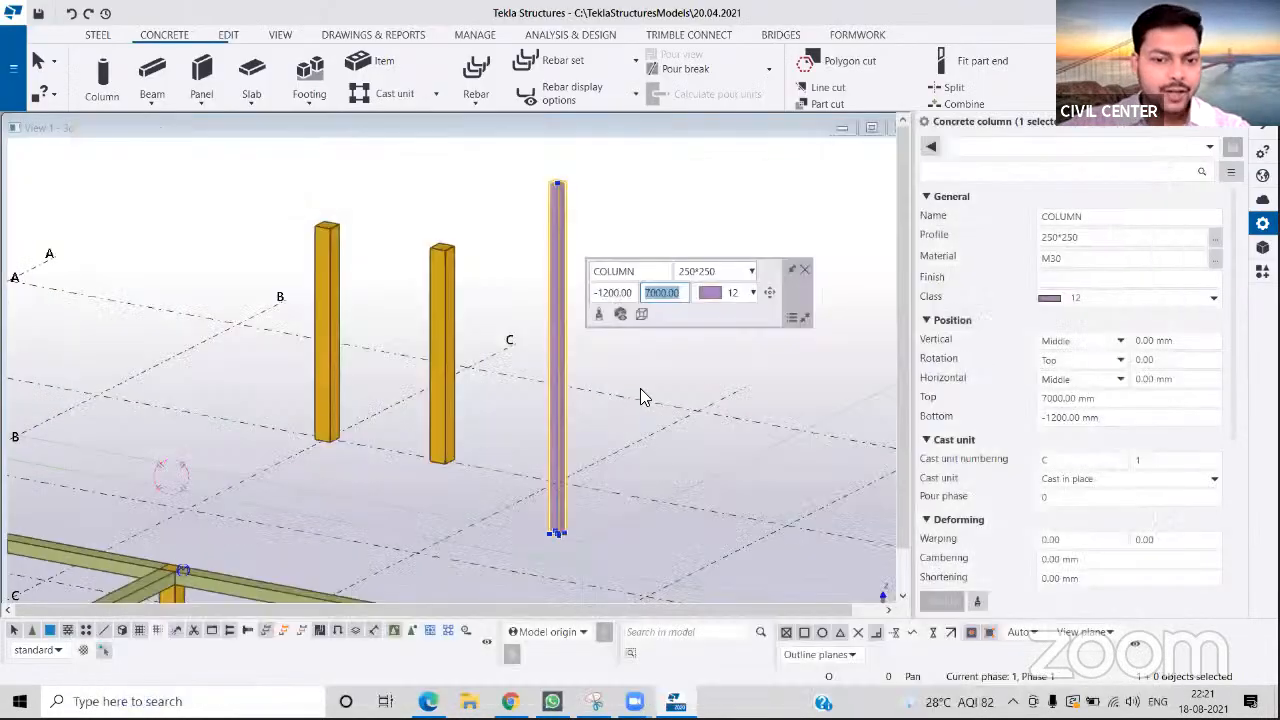
left_click(758, 340)
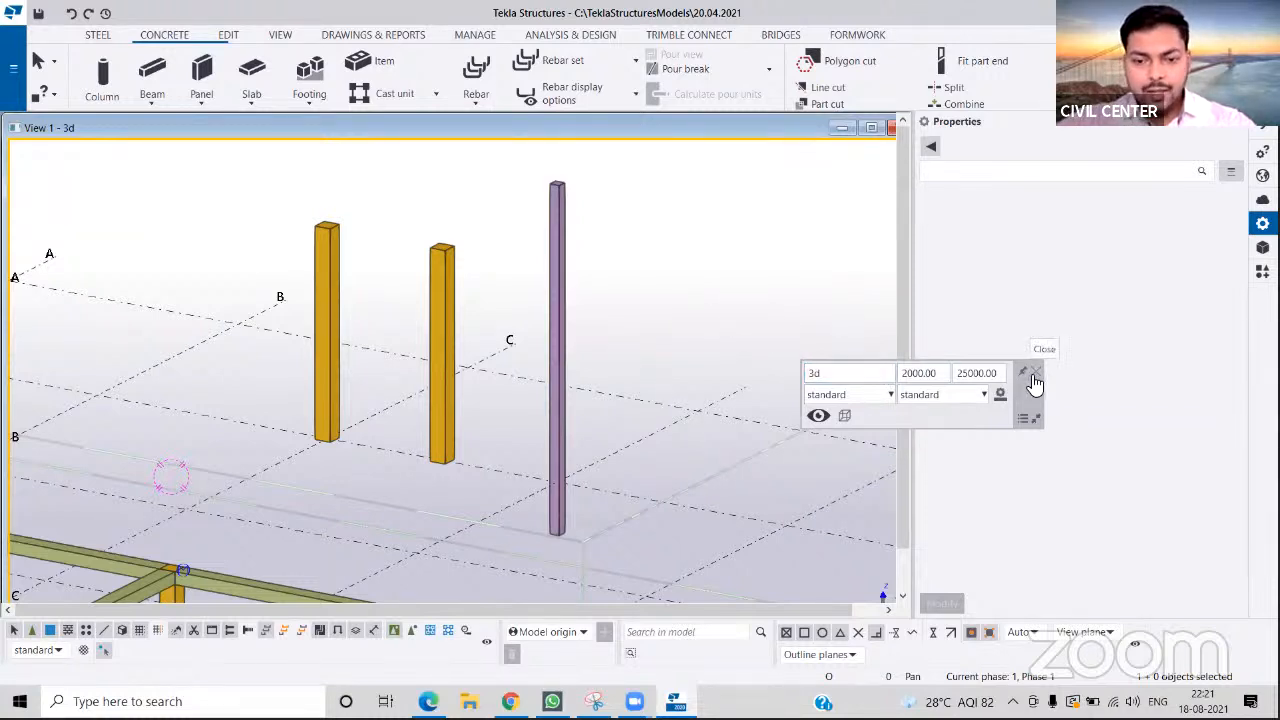
left_click(845, 417)
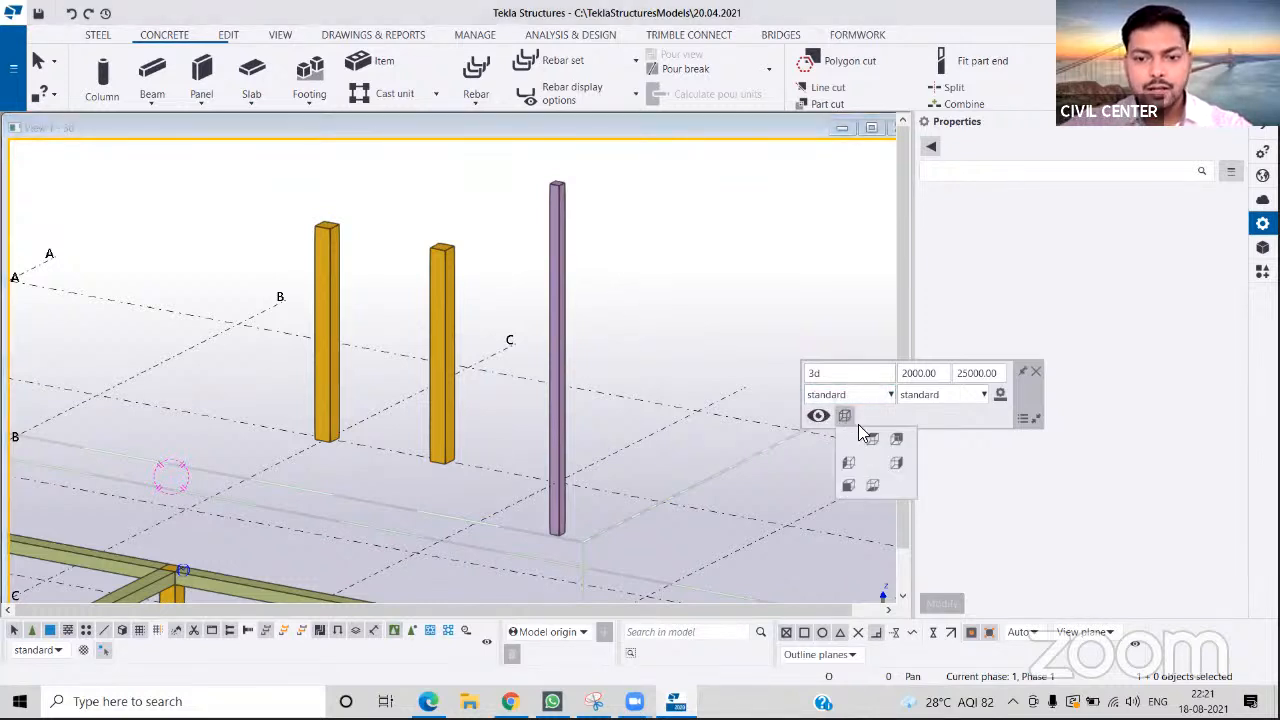
left_click(874, 443)
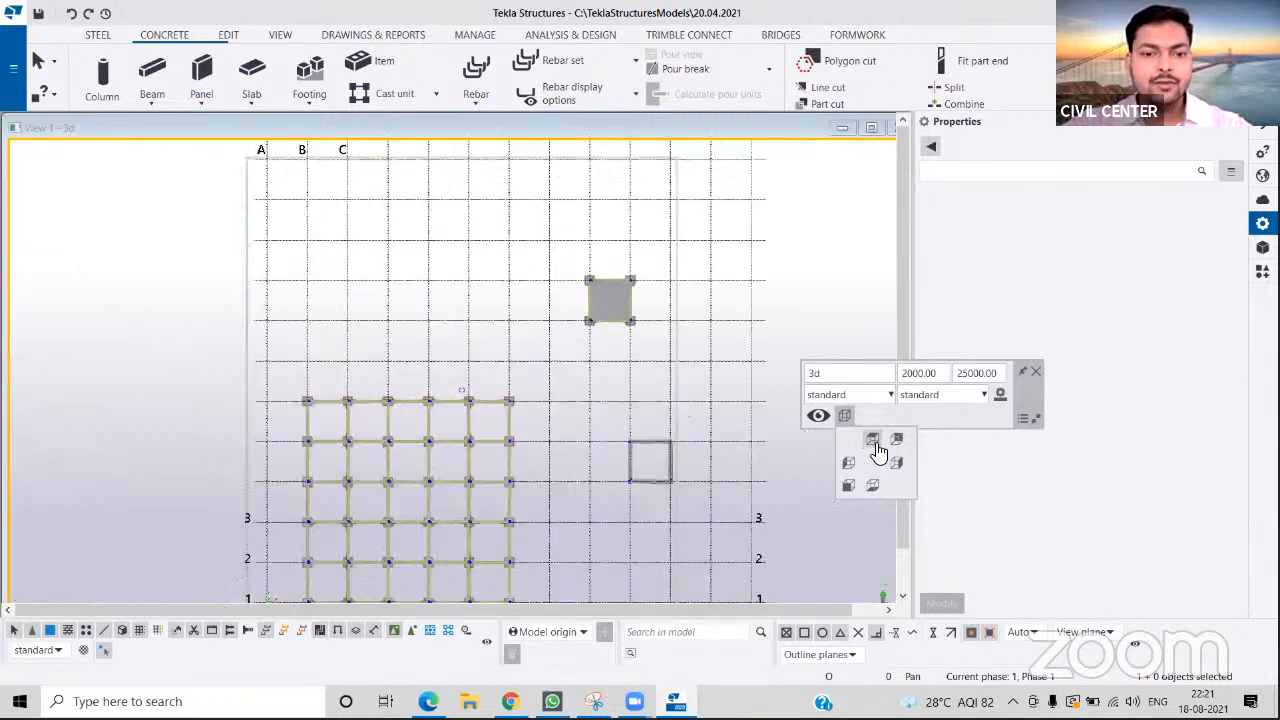
left_click(897, 444)
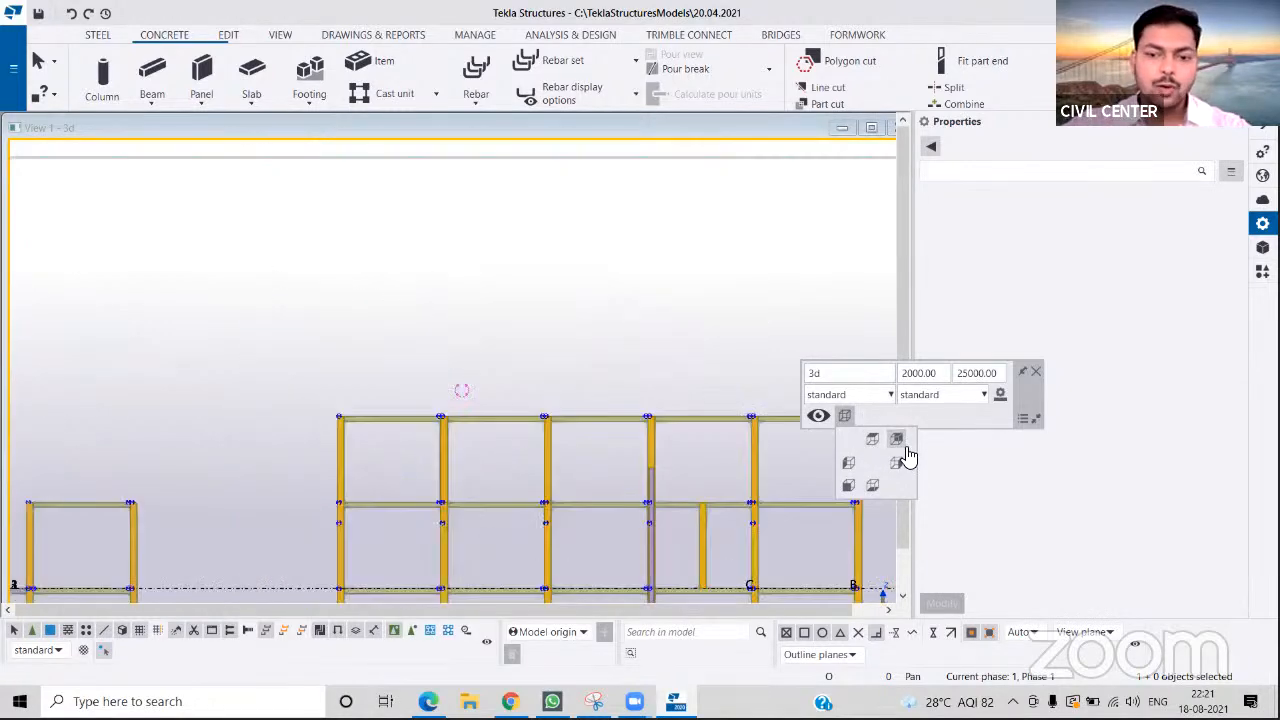
left_click(895, 463)
left_click(849, 486)
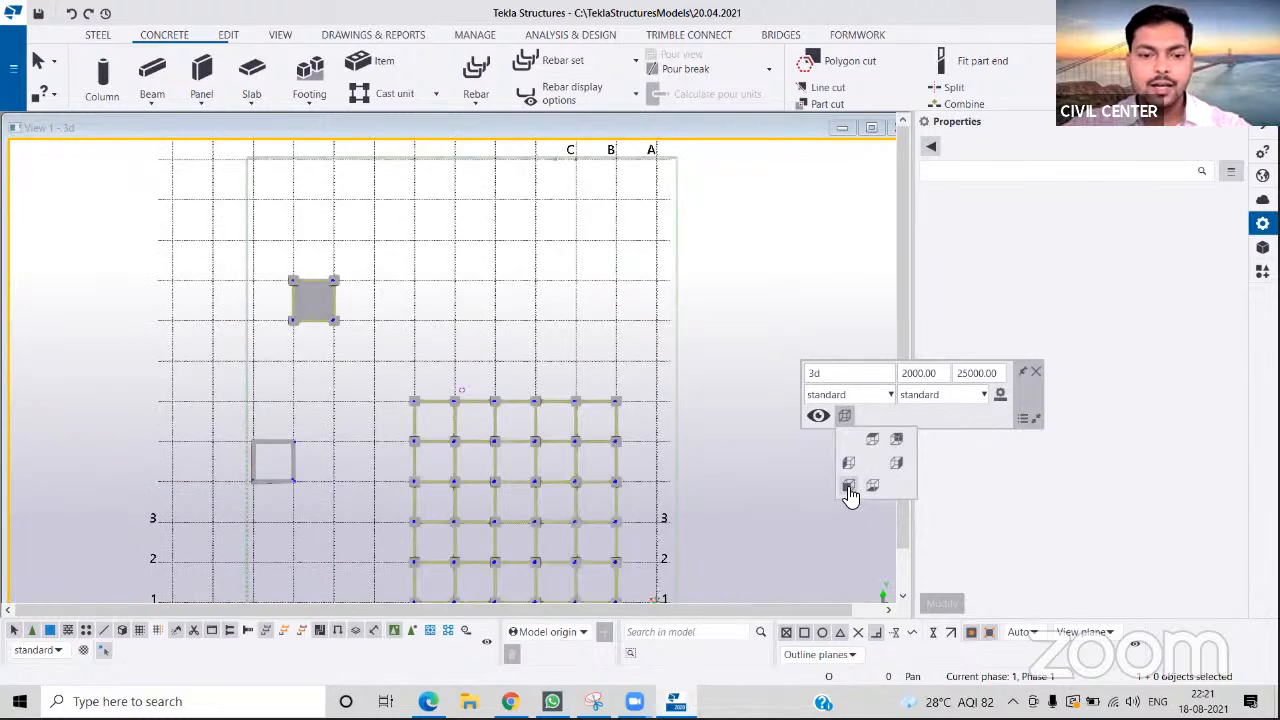
left_click(850, 465)
left_click(851, 466)
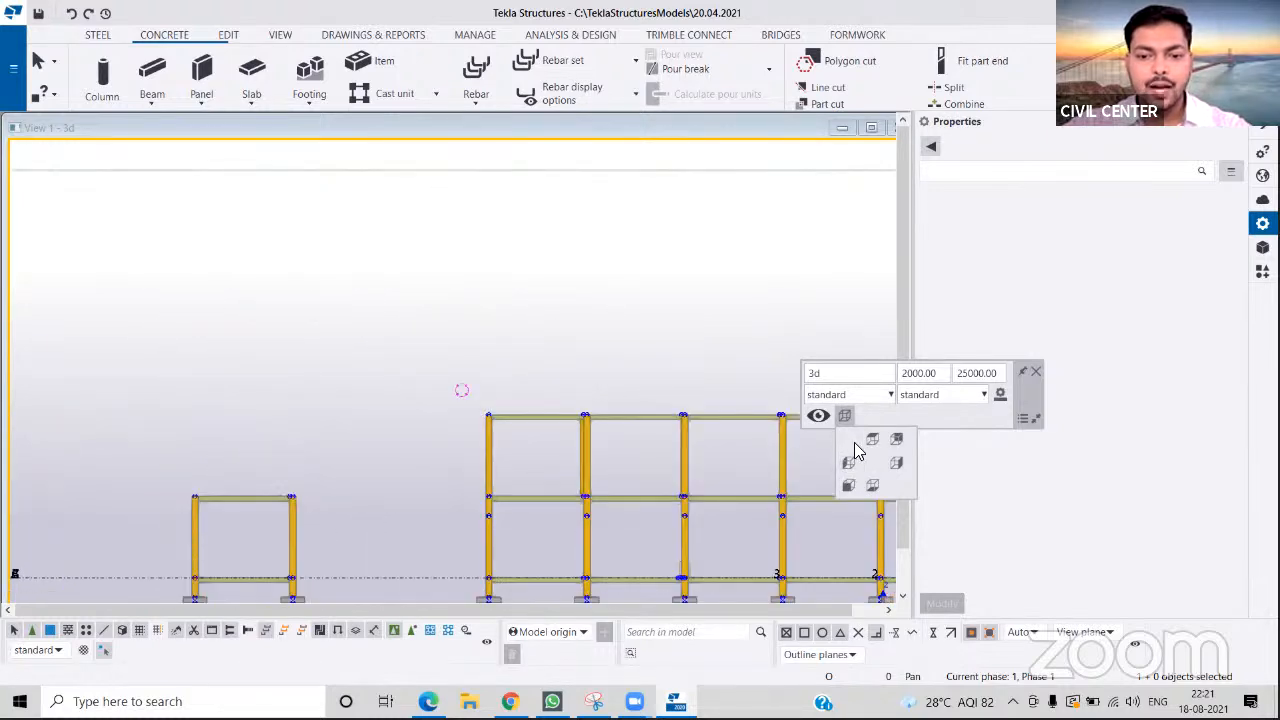
left_click(874, 465)
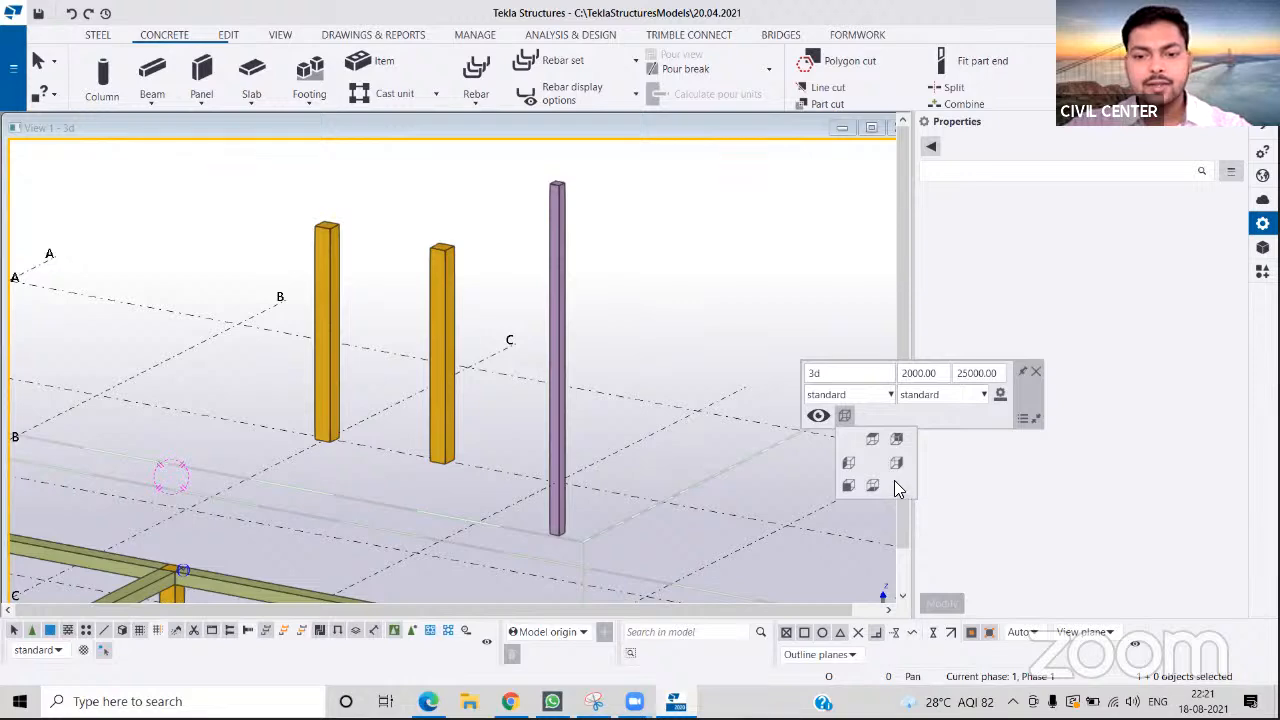
- Run through the side, back, bottom and top orientations again, restore the 3D orientation and look over the object visibility options
left_click(896, 462)
left_click(849, 463)
left_click(898, 441)
left_click(850, 486)
left_click(872, 487)
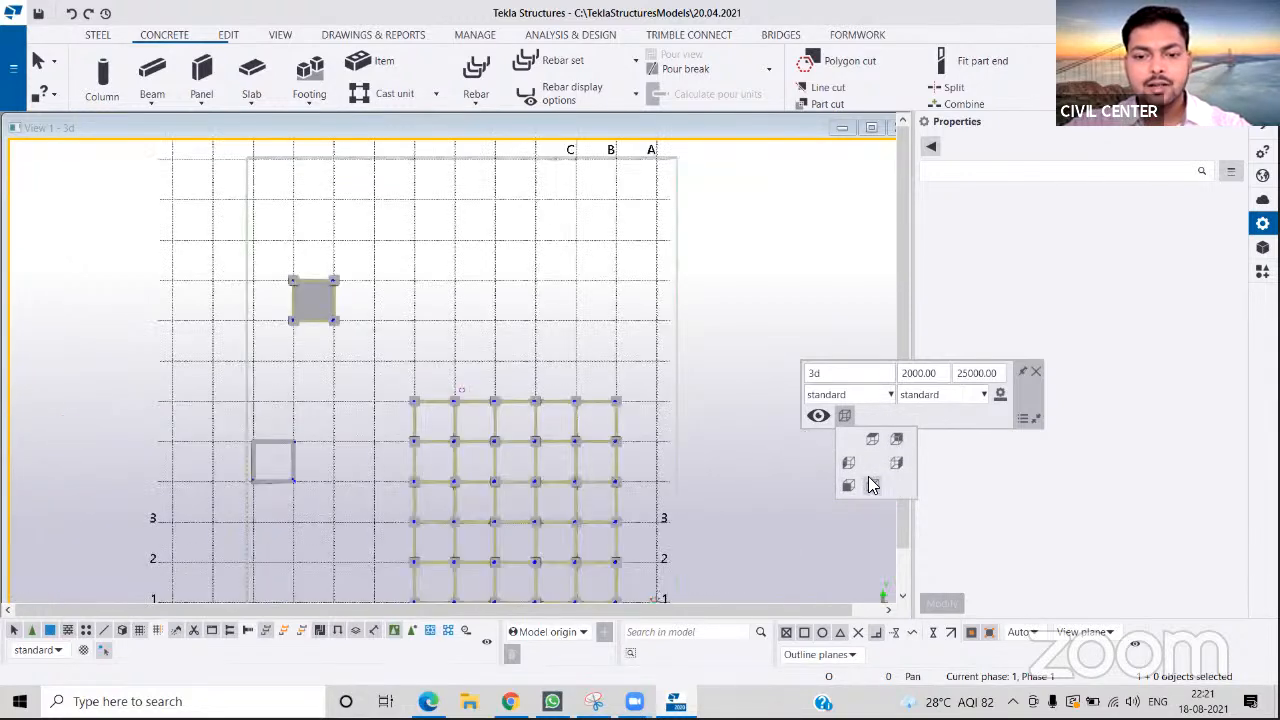
left_click(875, 440)
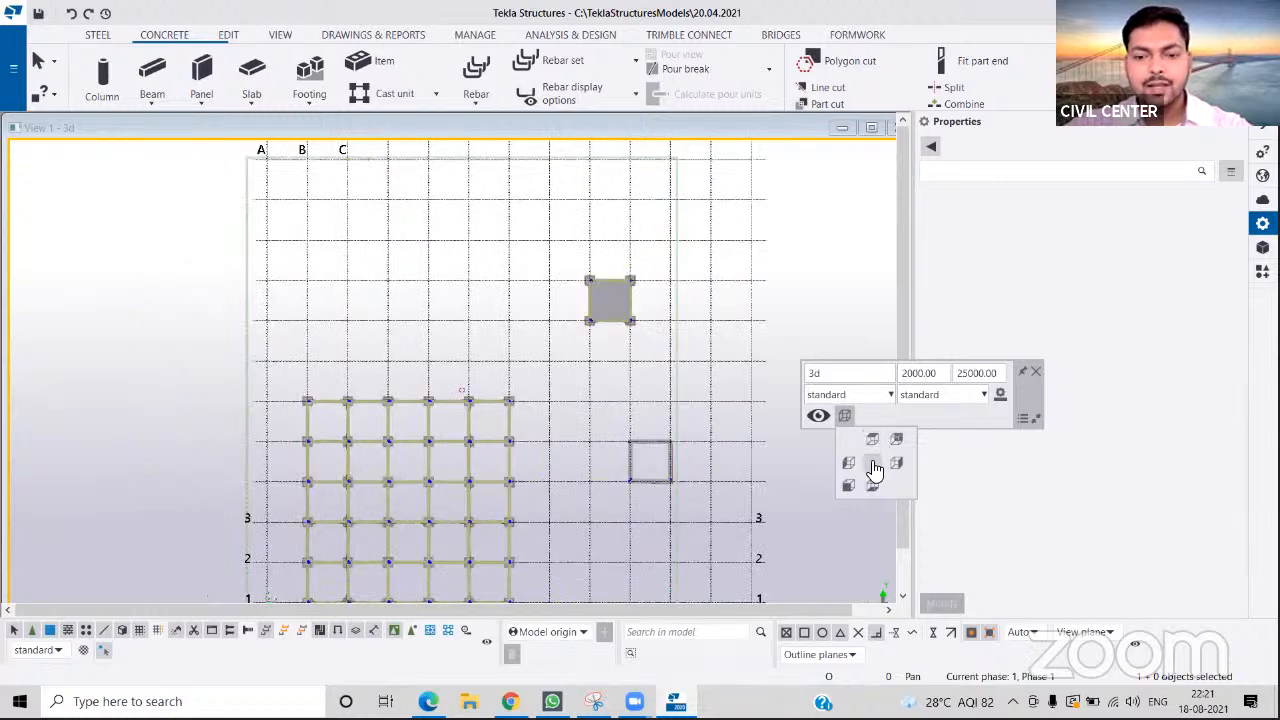
left_click(873, 465)
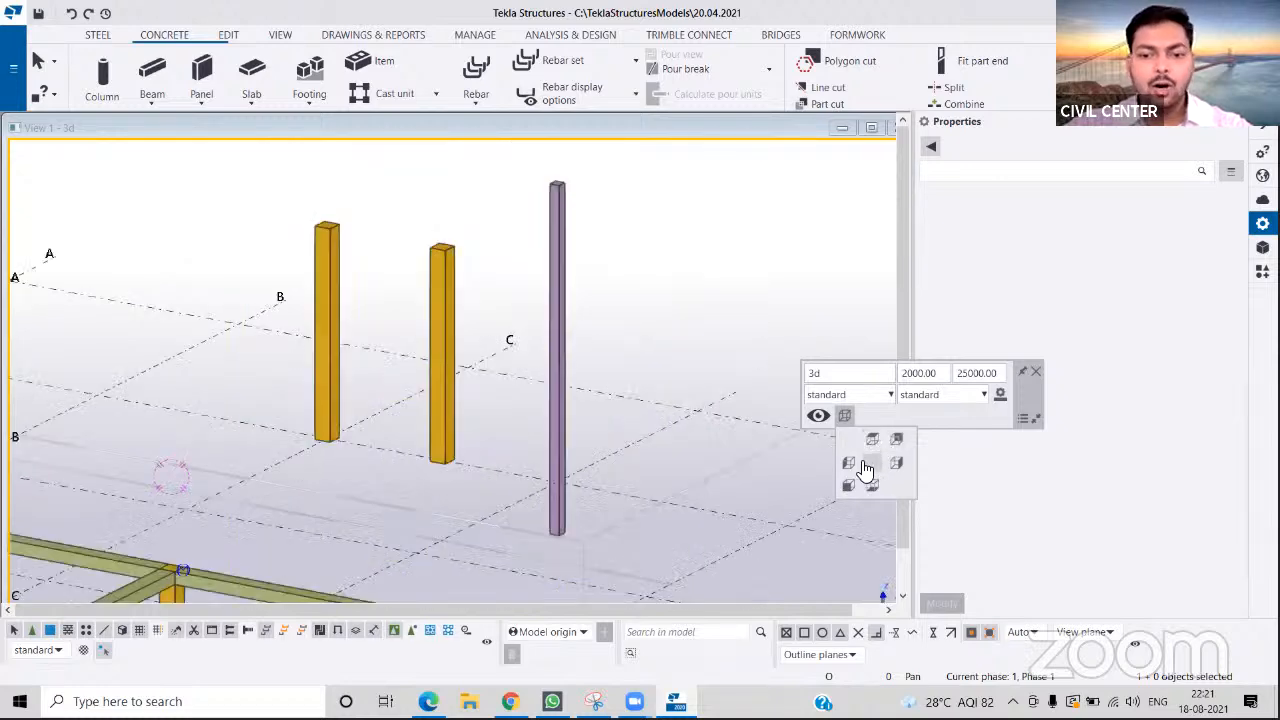
left_click(816, 416)
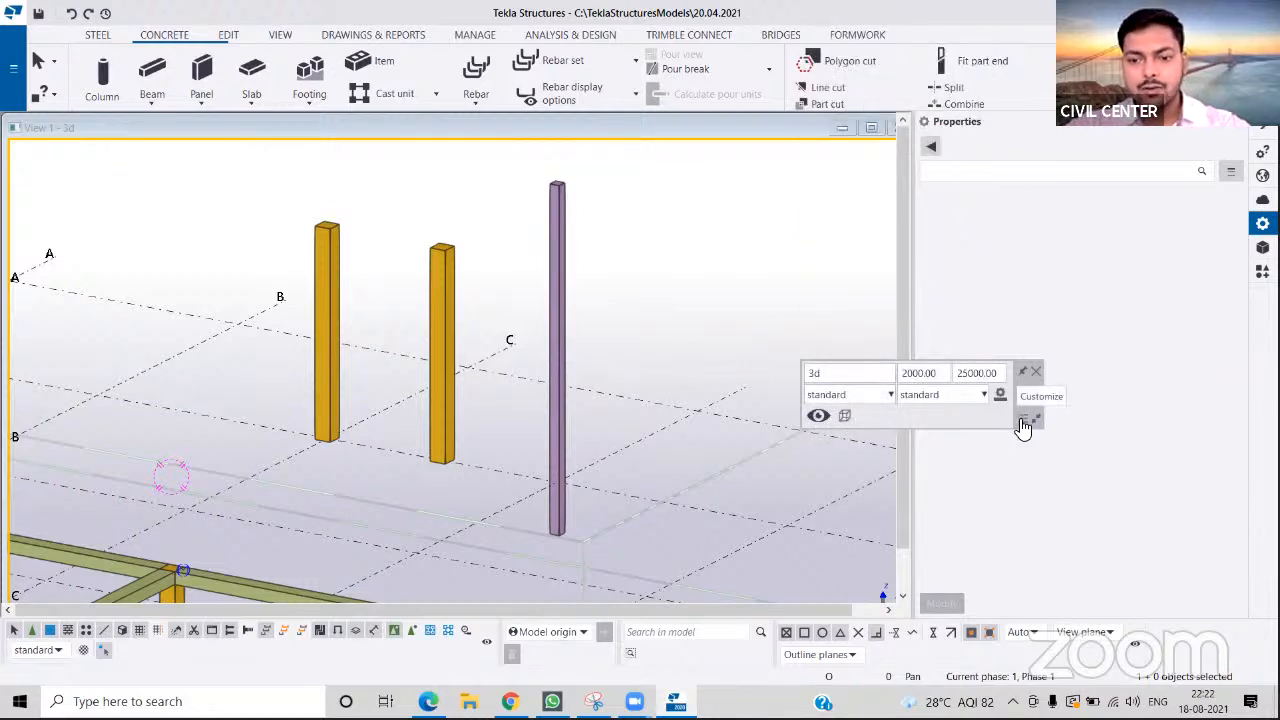
left_click(1038, 374)
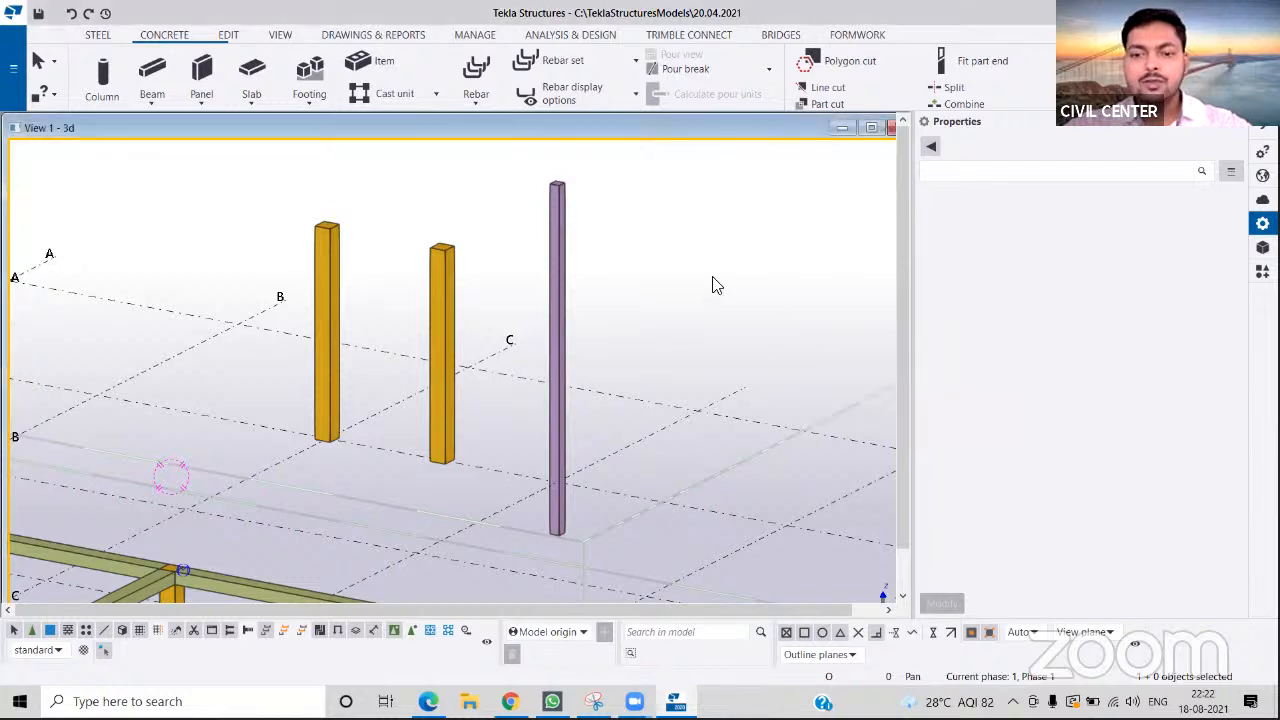
- Rotate the tall class 12 column to 70 degrees and change its profile to 300*600
left_click(562, 248)
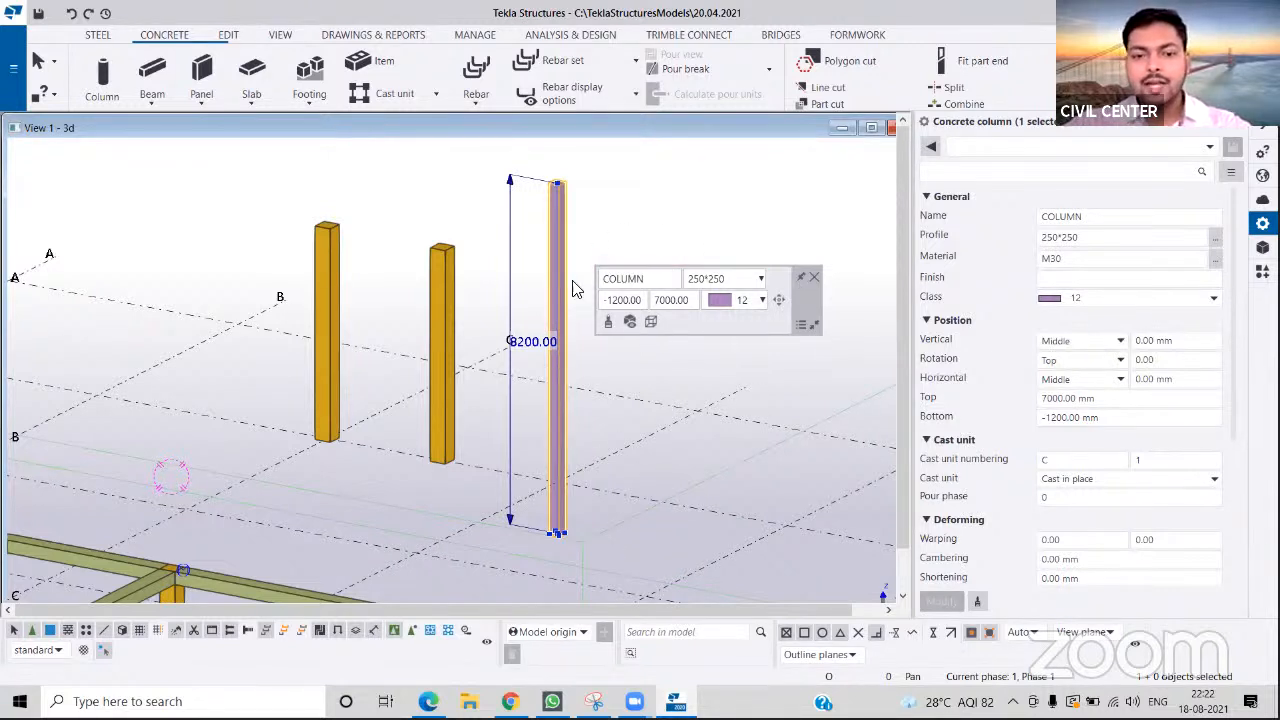
left_click(780, 302)
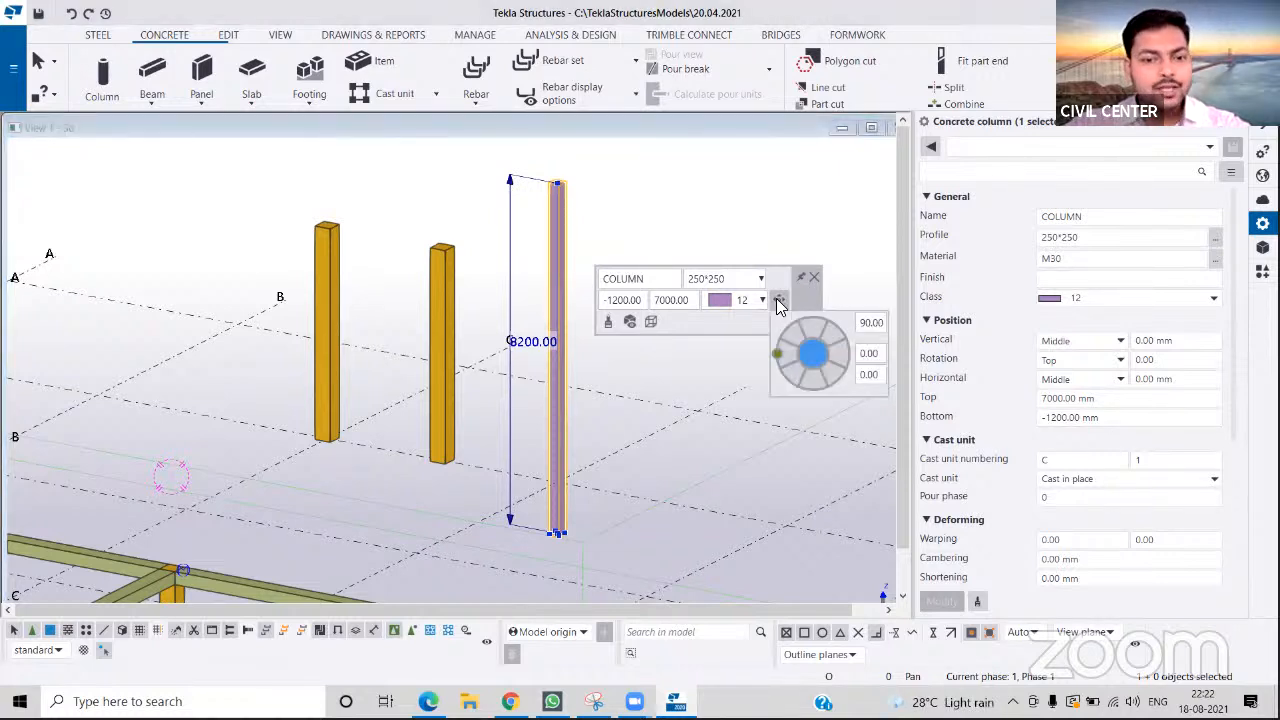
mouse_move(776, 350)
left_mouse_down()
mouse_move(784, 330)
mouse_move(780, 340)
left_mouse_up()
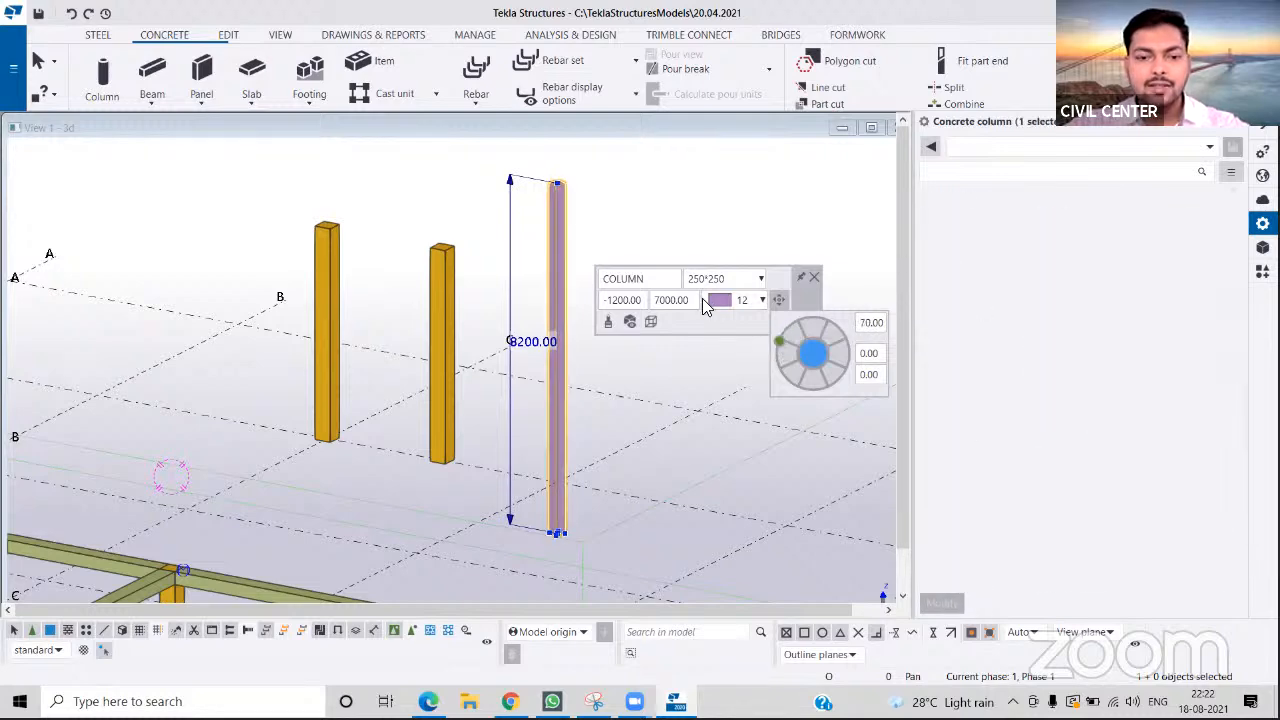
left_click(761, 279)
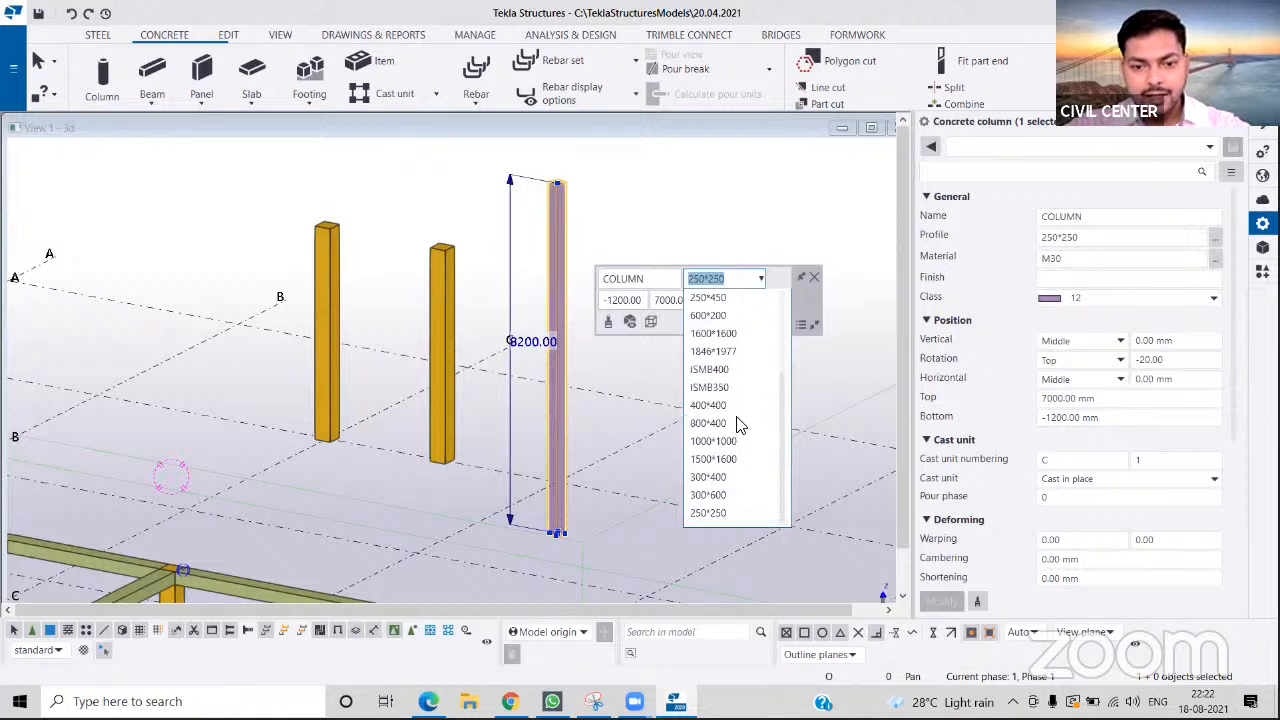
left_click(720, 494)
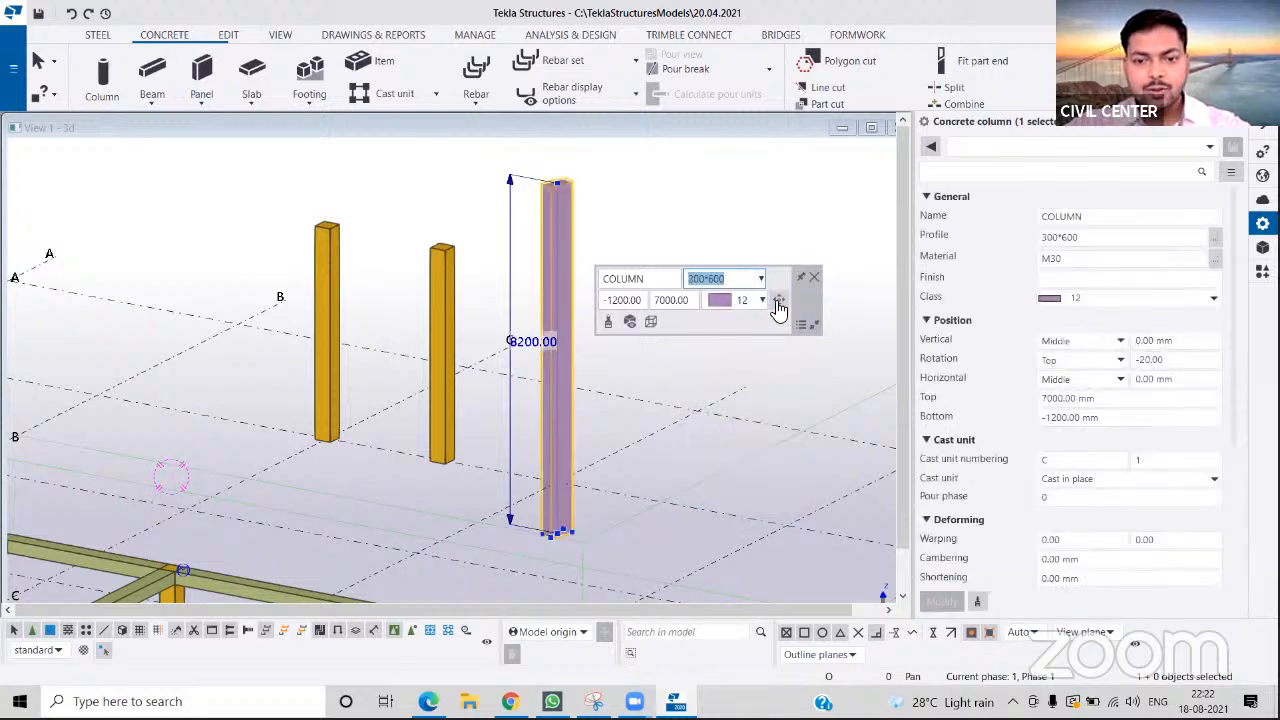
- Turn the tall column to the Front rotation with an angle of 0.00 and deselect it
left_click(778, 300)
left_click_drag(776, 338, 812, 330)
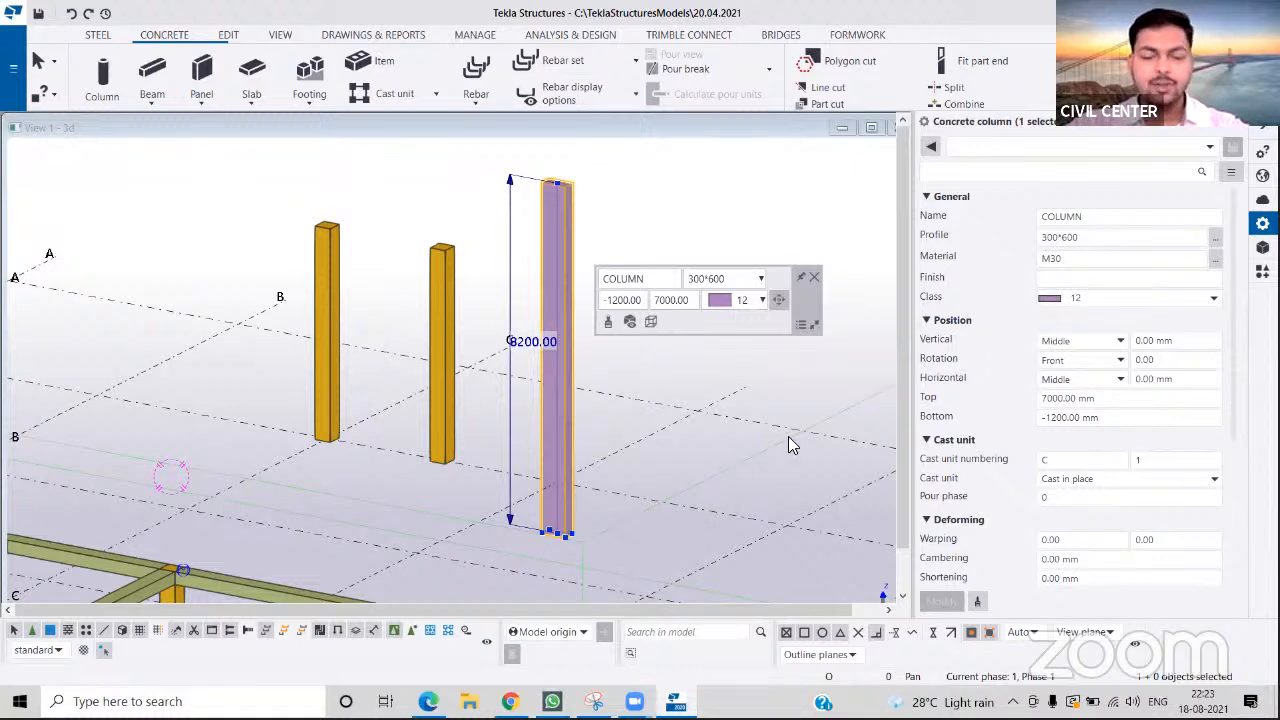
left_click(688, 422)
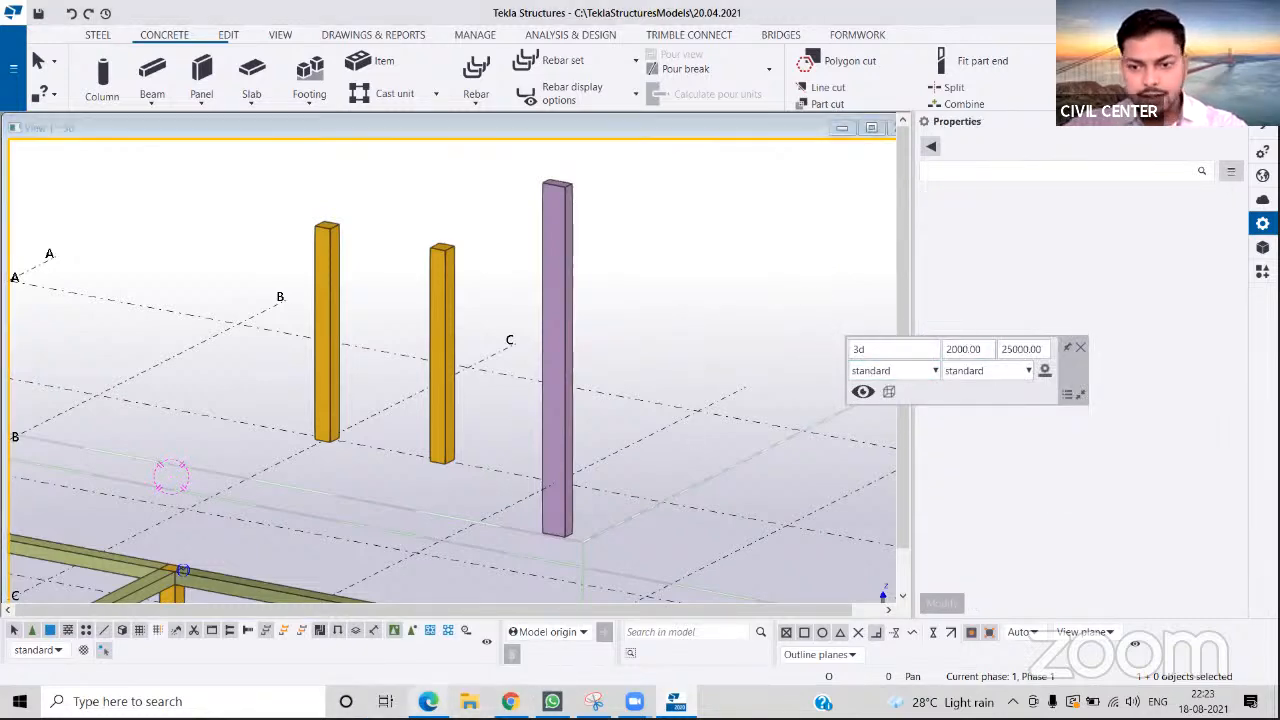
- Switch to the YouTube live stream in the browser, look through the video description and chat, and return to Tekla Structures
key("alt+Tab")
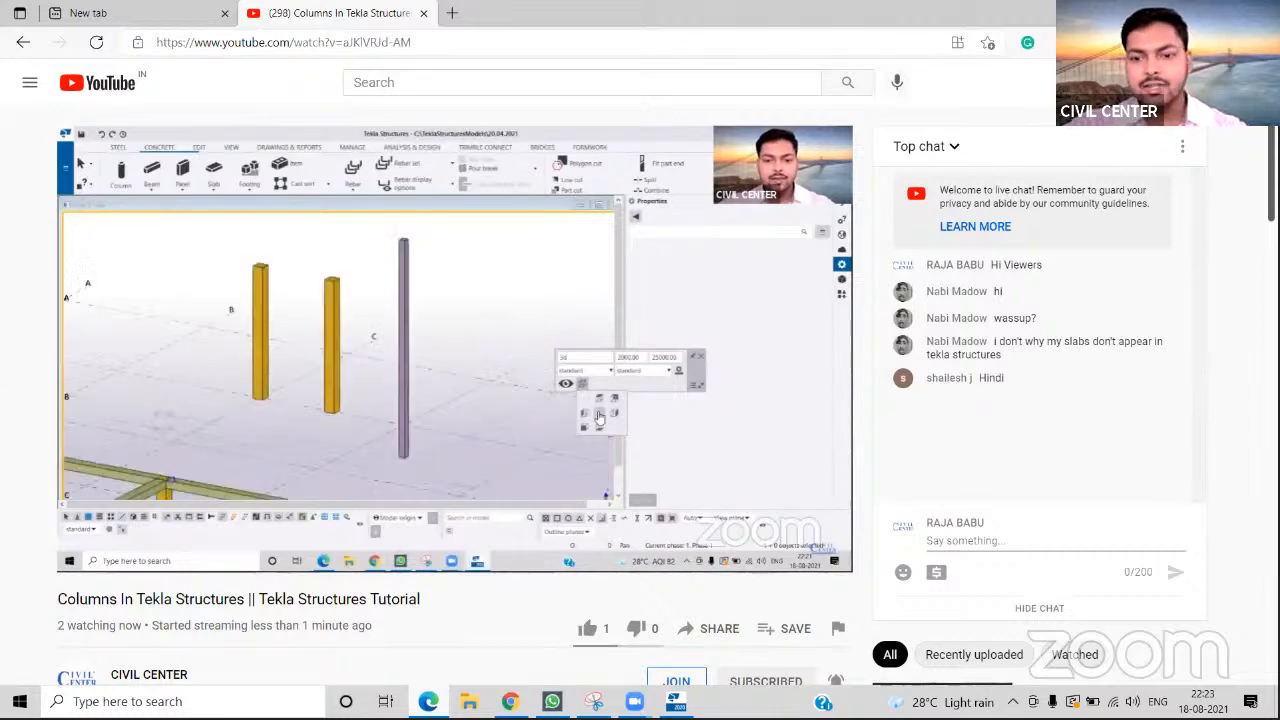
mouse_move(395, 470)
scroll(396, 473, "down", 3)
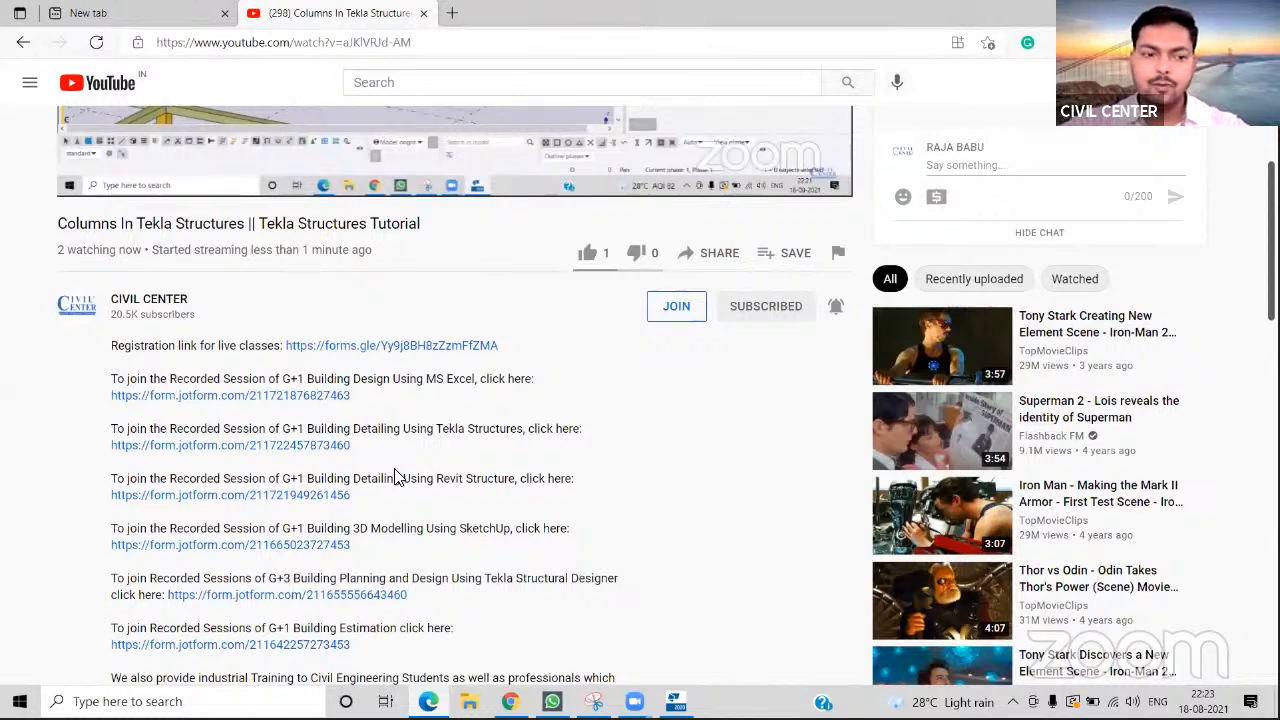
scroll(400, 470, "up", 3)
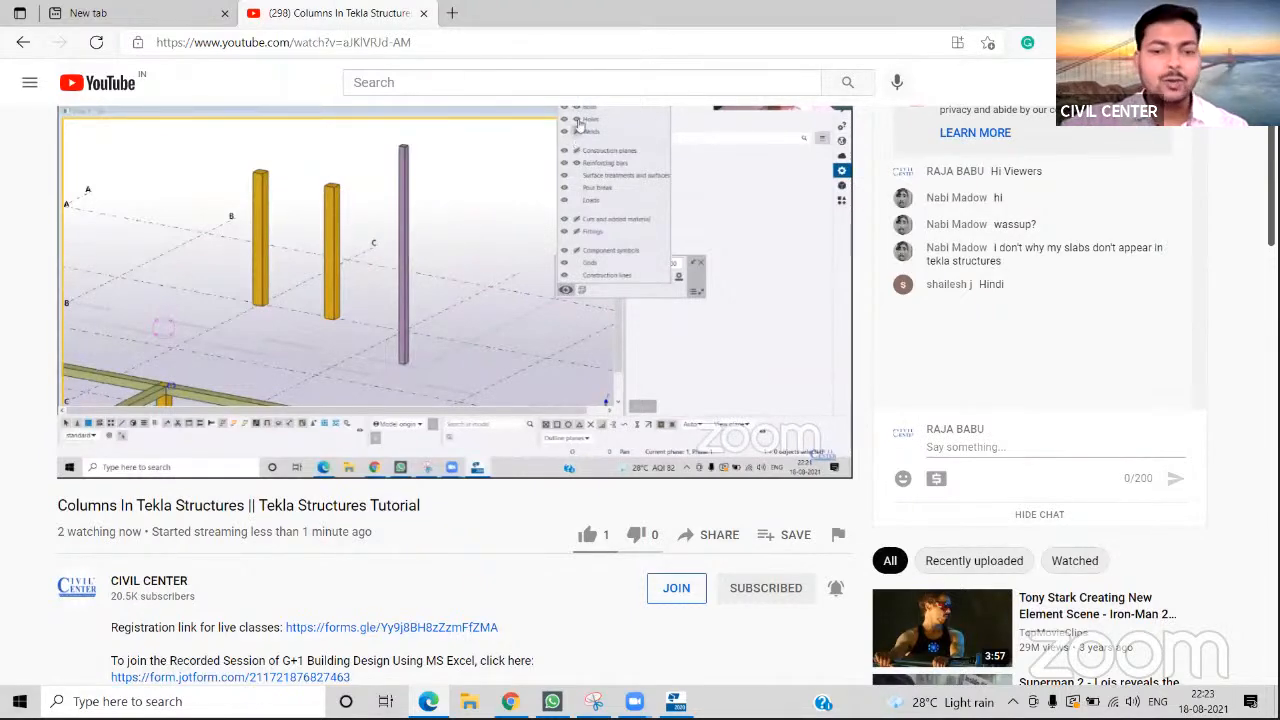
left_click(1184, 12)
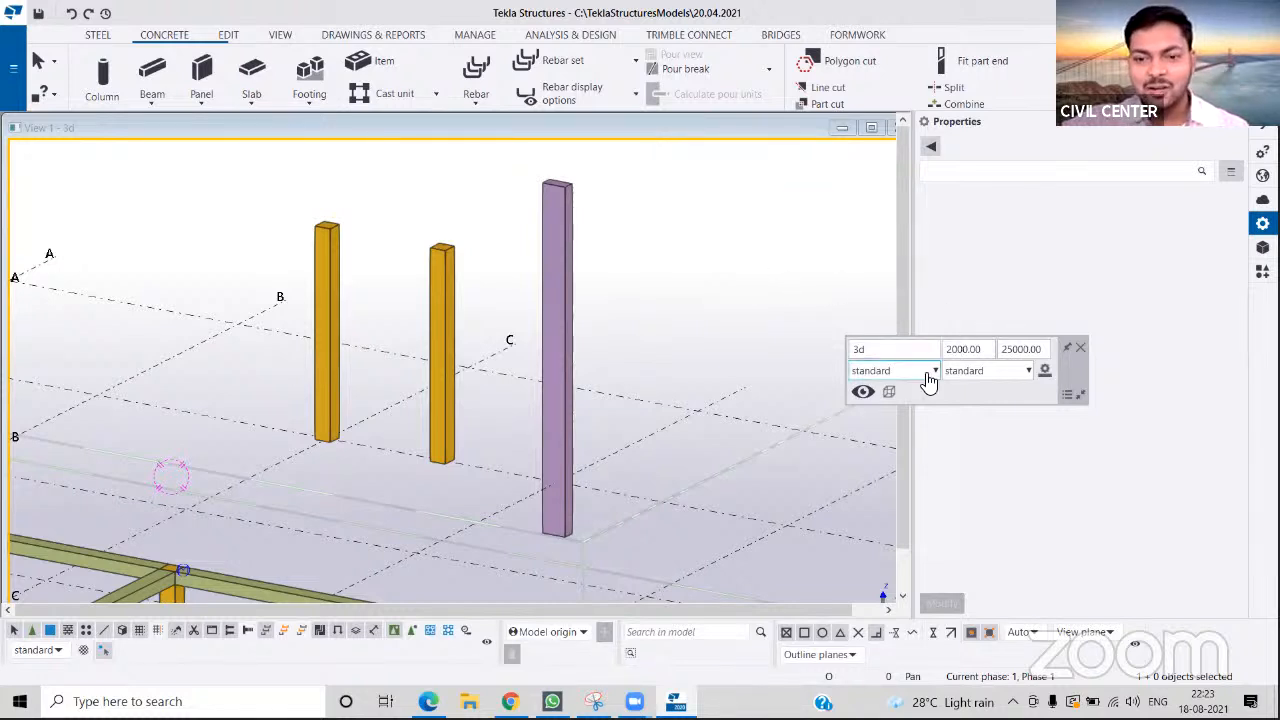
- Reselect the tall class 12 column, review its name and profile properties, and open the profile catalog for it
left_click(780, 333)
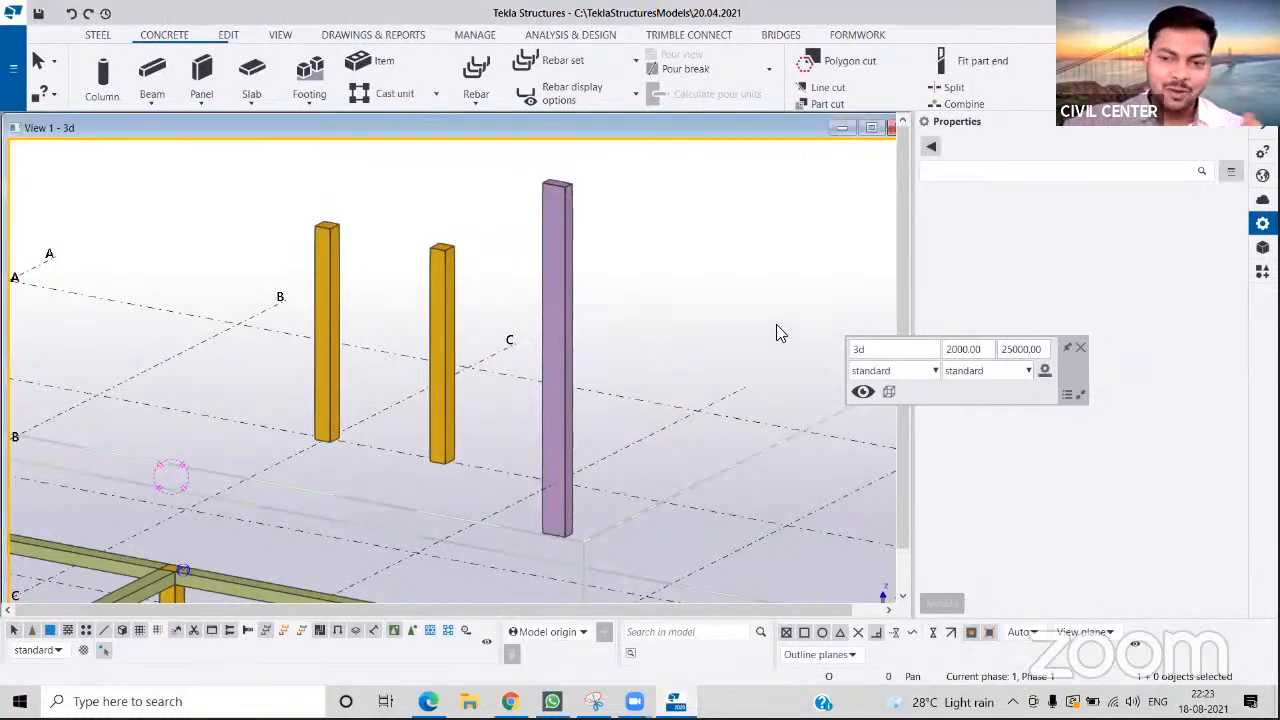
left_click(1080, 348)
left_click(566, 244)
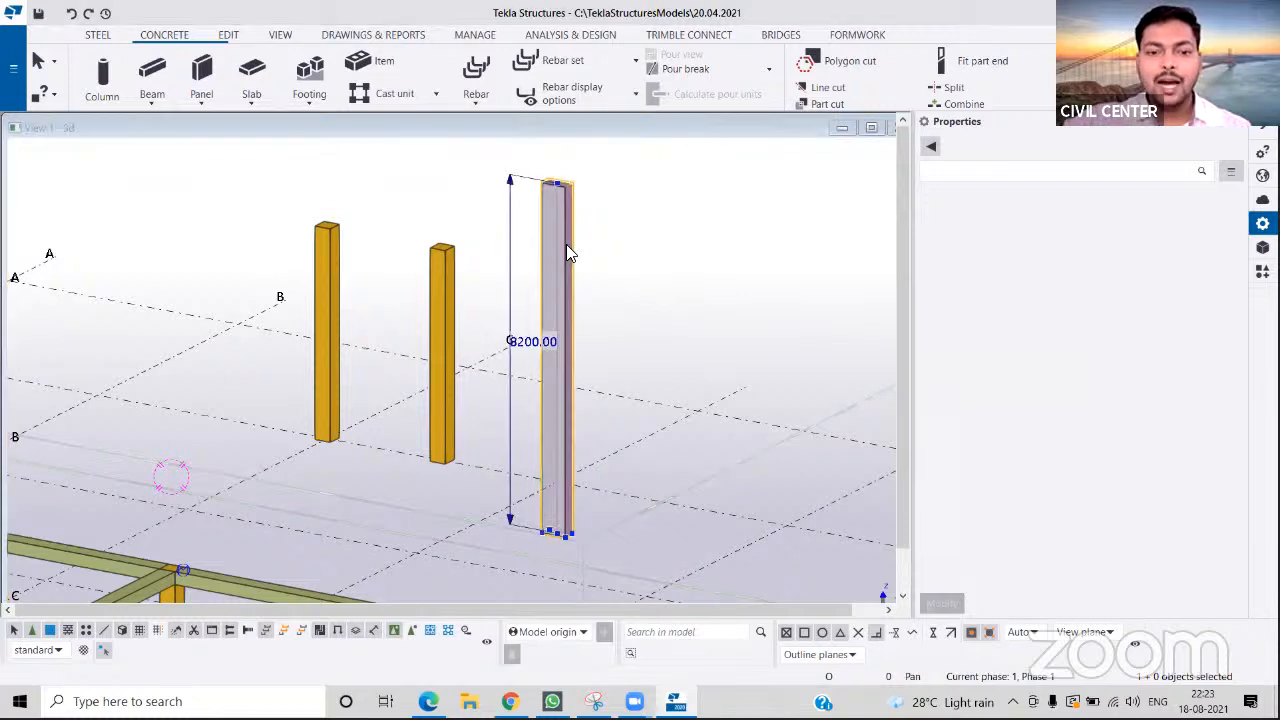
left_click(1100, 216)
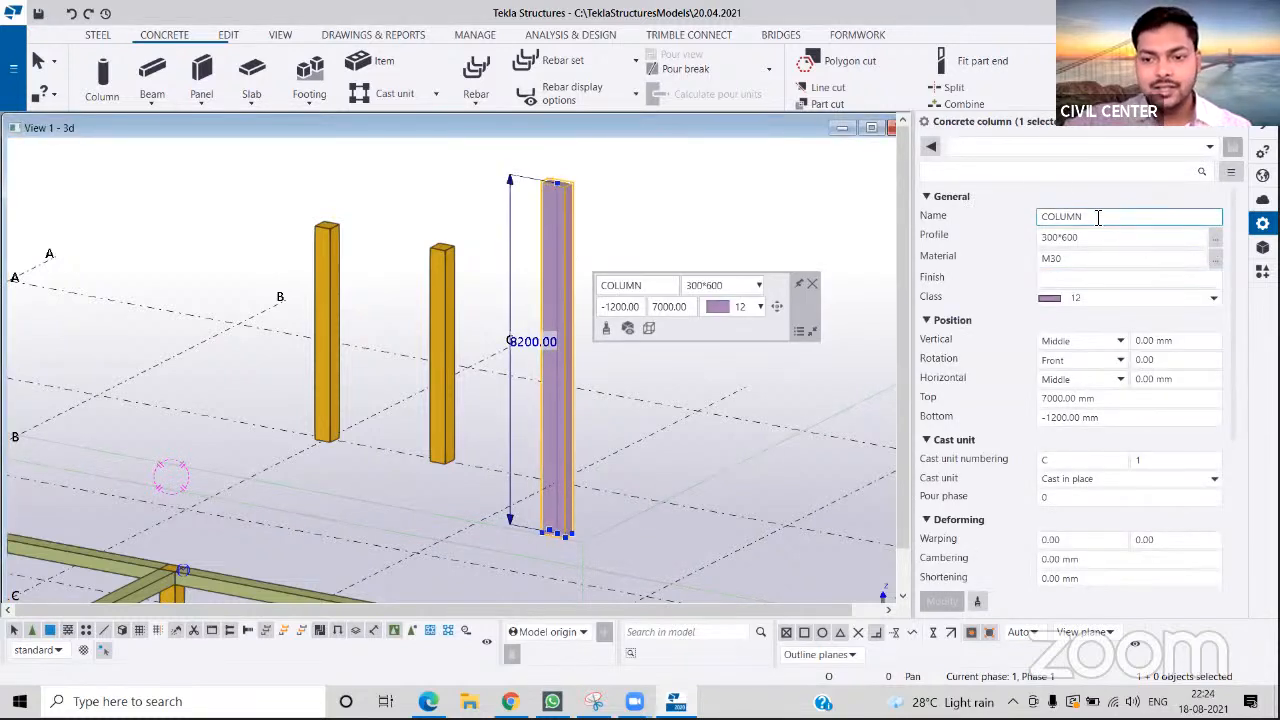
double_click(1098, 217)
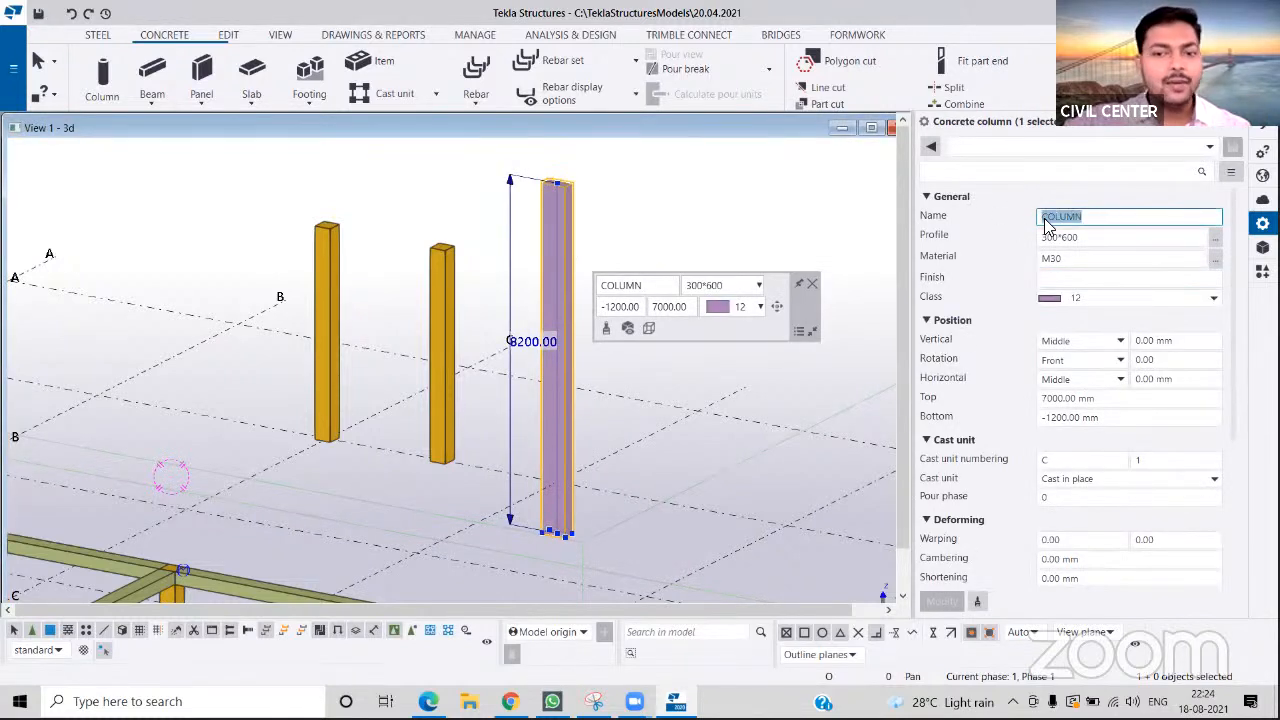
left_click(1098, 237)
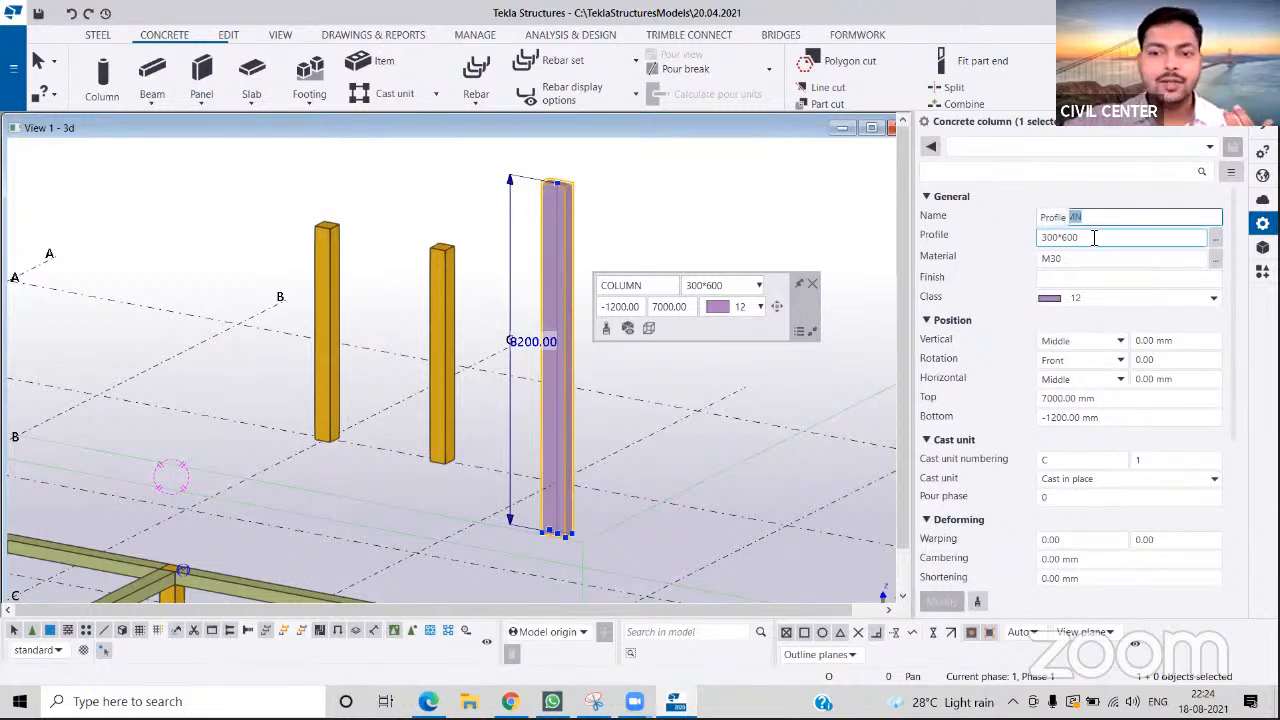
left_click(1215, 237)
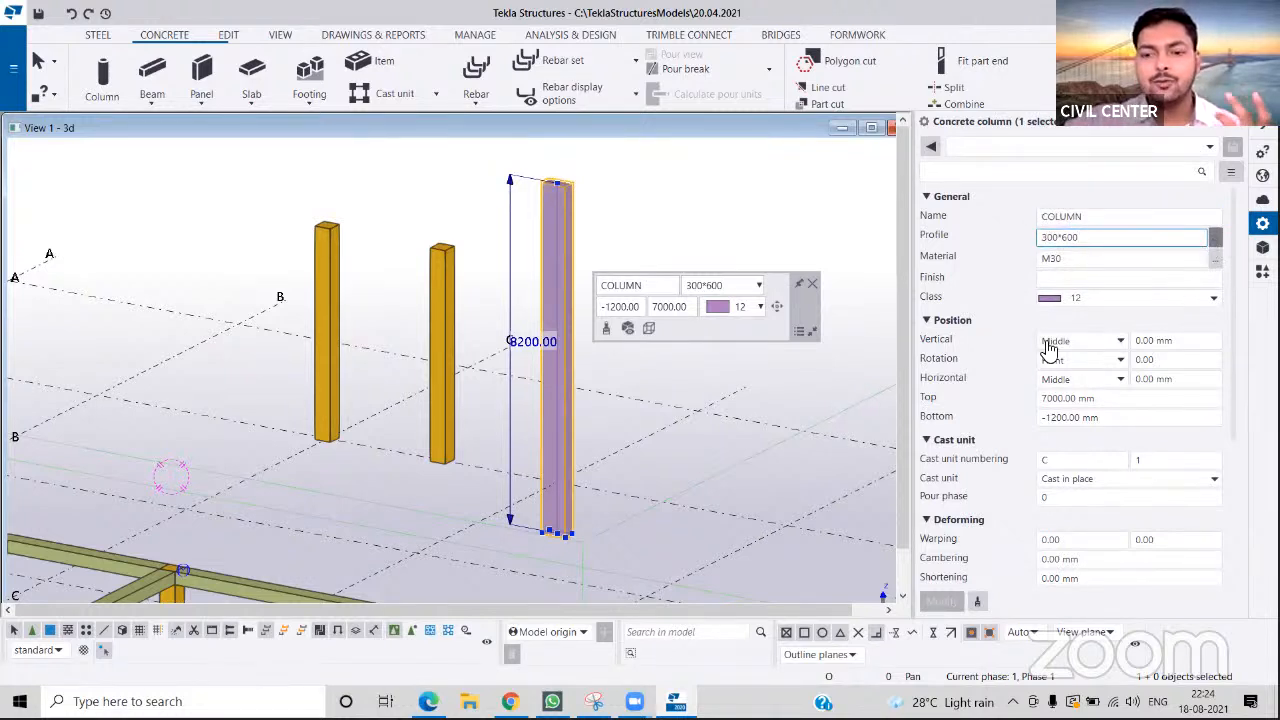
left_click(1216, 240)
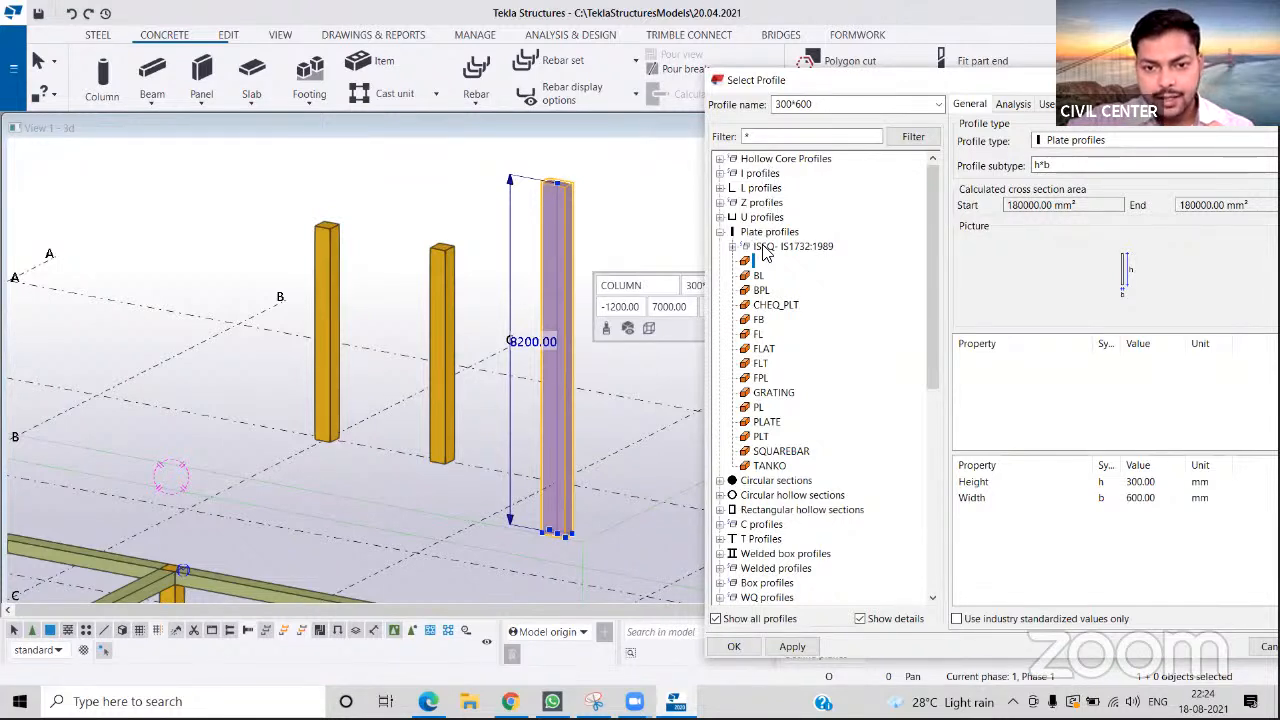
- Browse the profile types in the catalog and filter the list by "concrete"
scroll(806, 261, "down", 4)
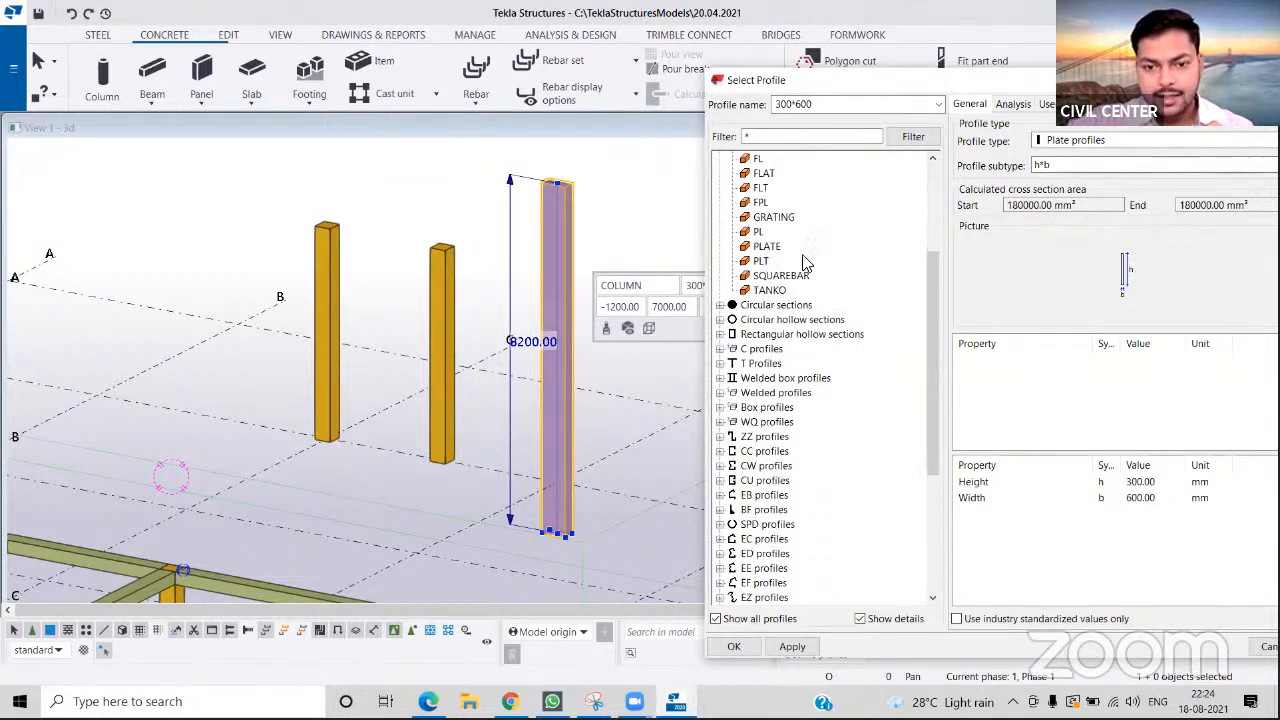
scroll(806, 261, "down", 5)
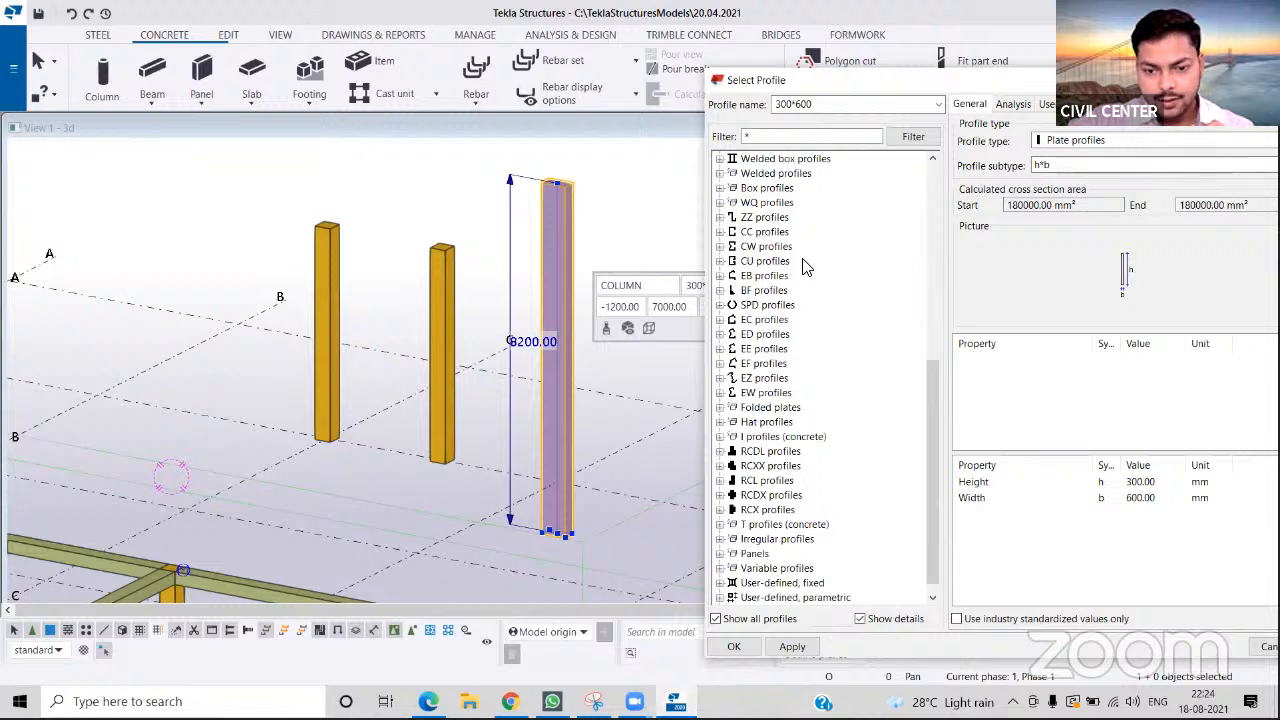
scroll(806, 261, "up", 9)
left_click(788, 137)
type("*con")
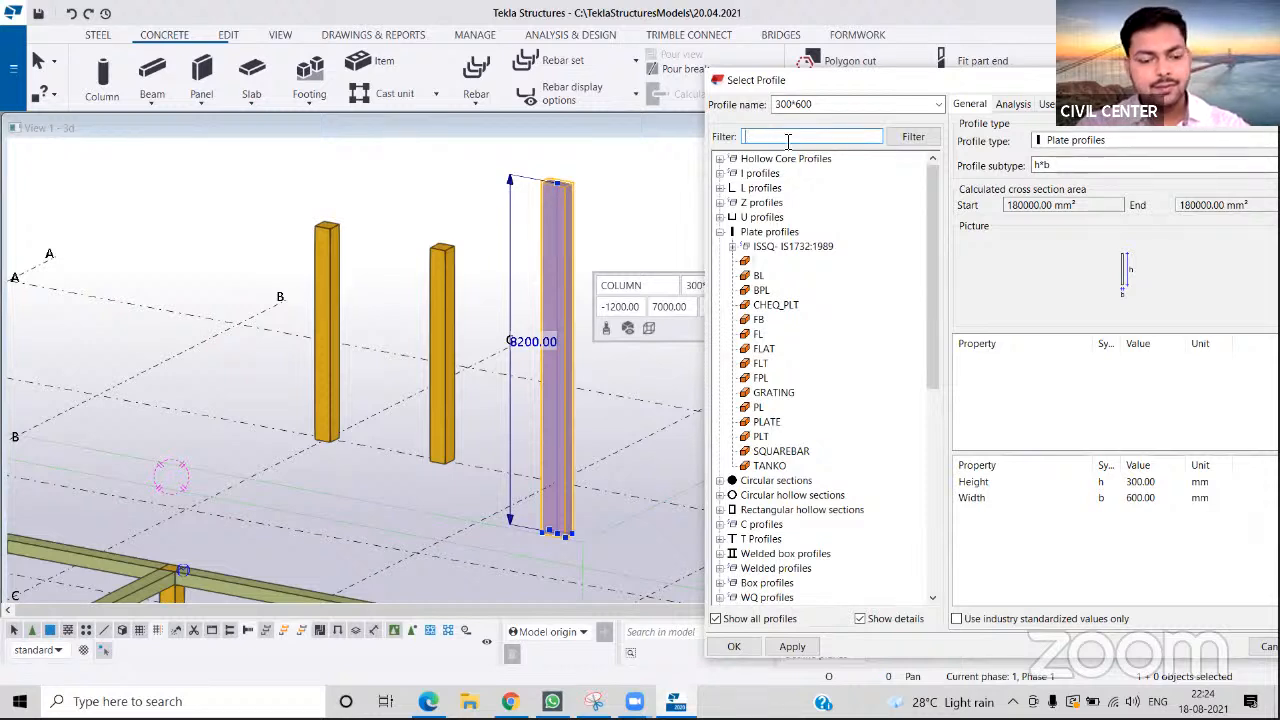
type("crete")
key("Return")
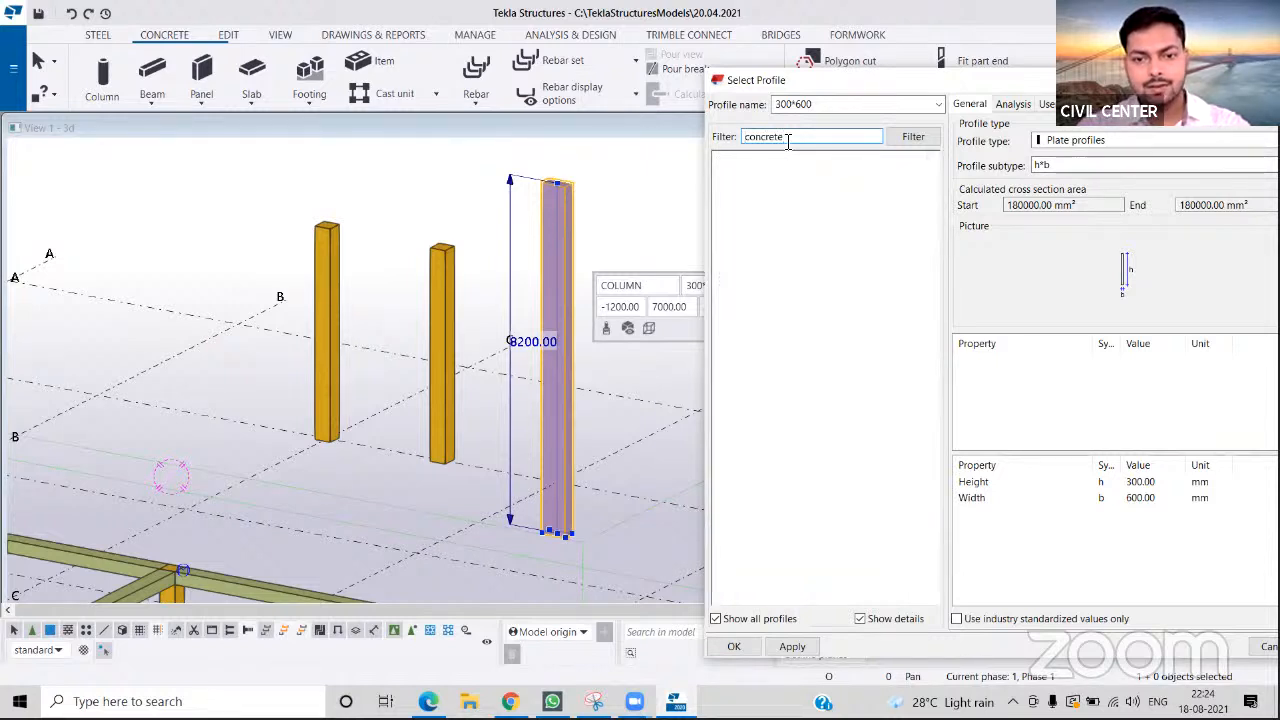
- Run the "concrete" filter in the profile catalog, and reset the filter to "*" to list all profile types
left_click(916, 137)
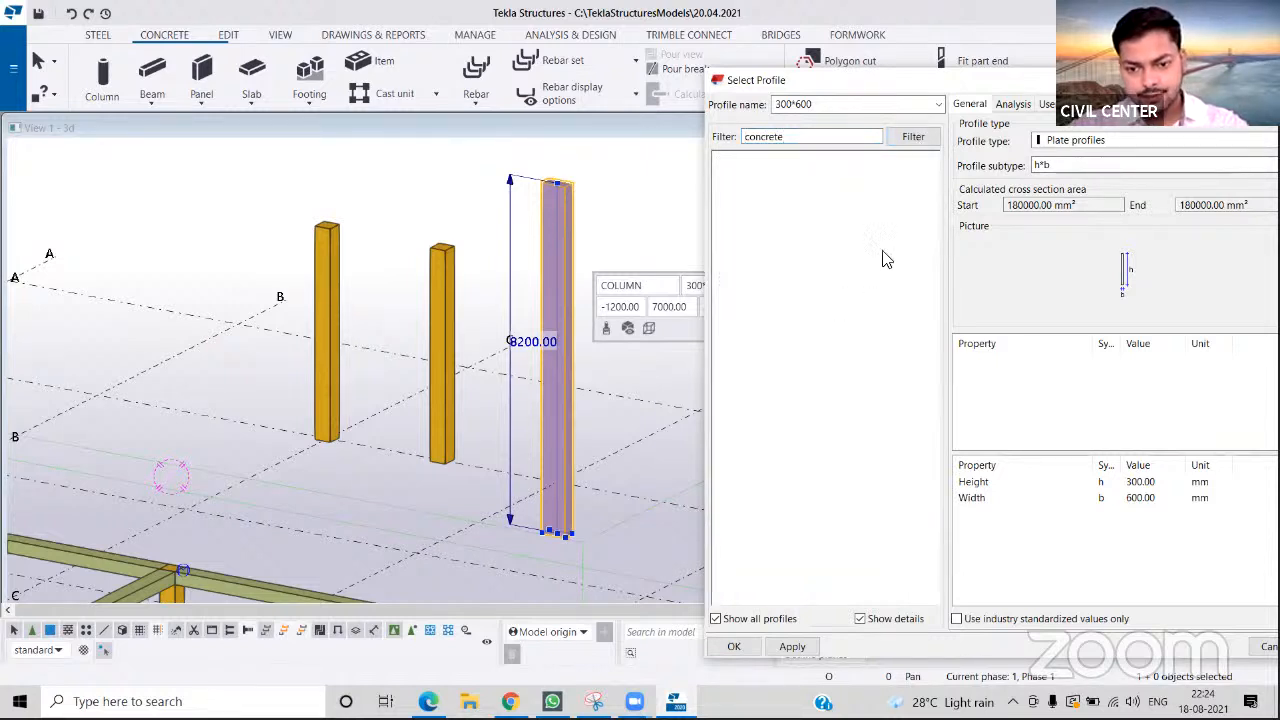
left_click(826, 137)
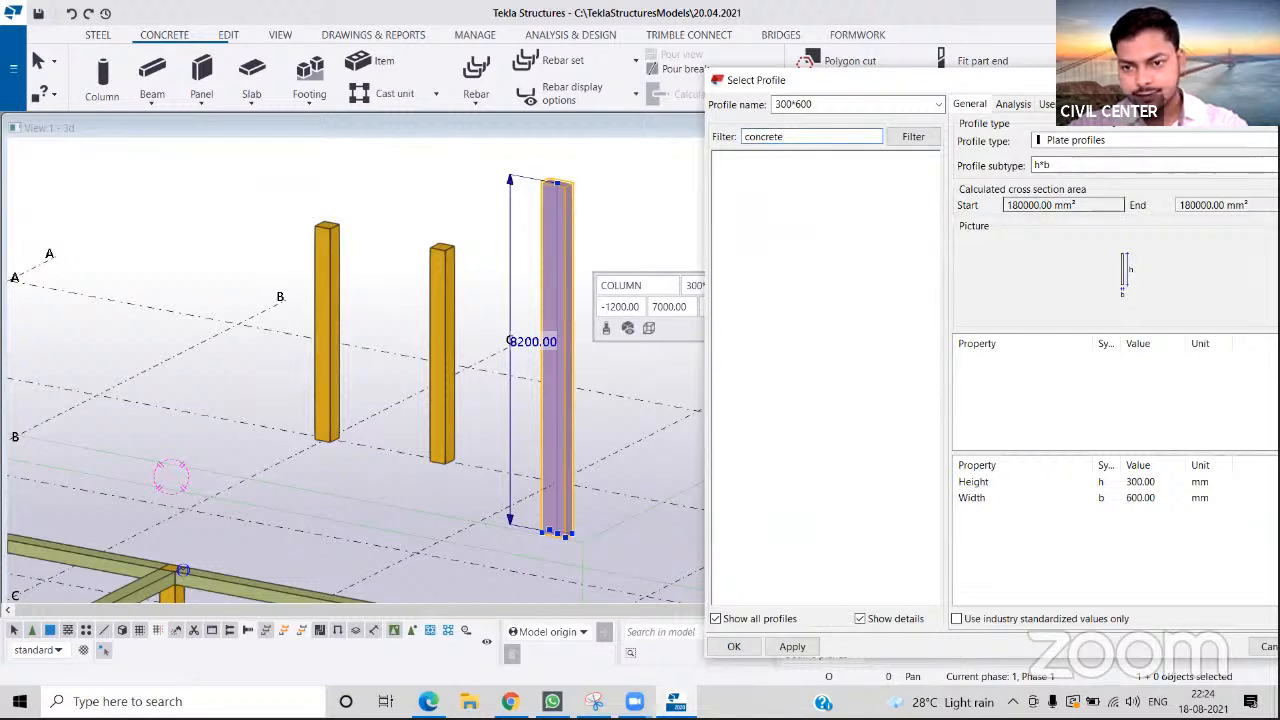
left_click_drag(960, 80, 859, 81)
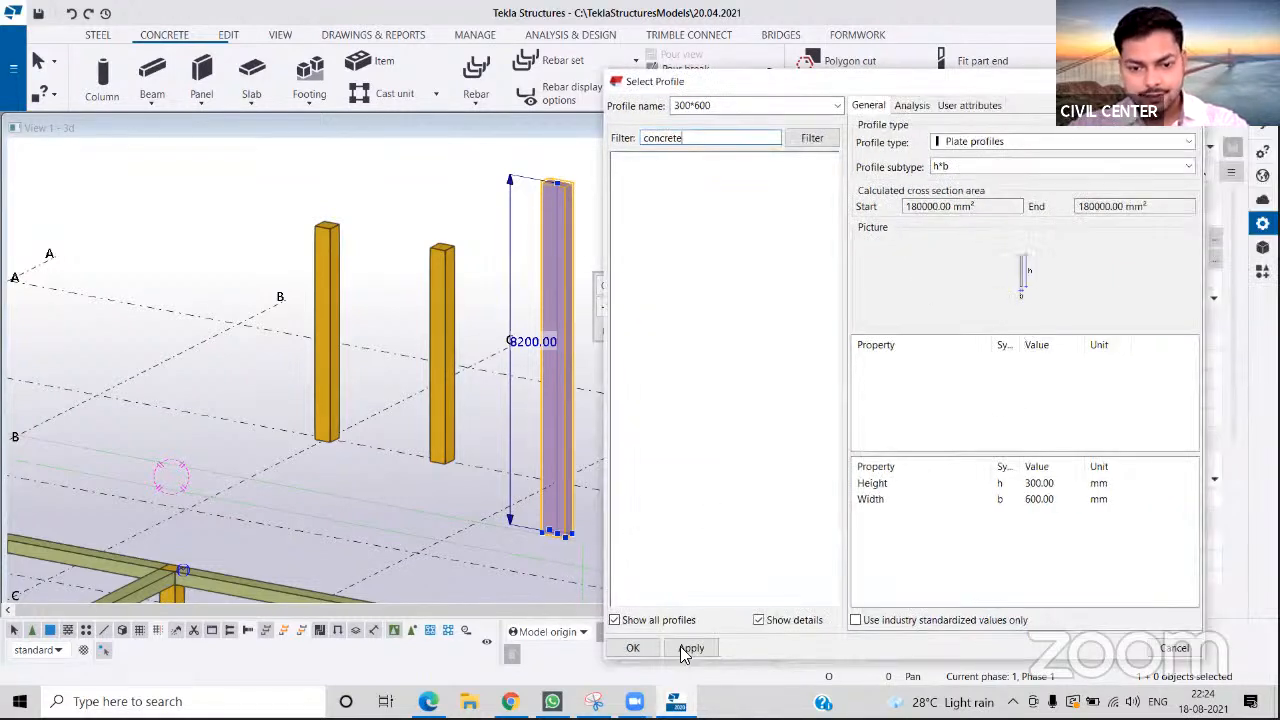
left_click_drag(715, 140, 534, 156)
type("*")
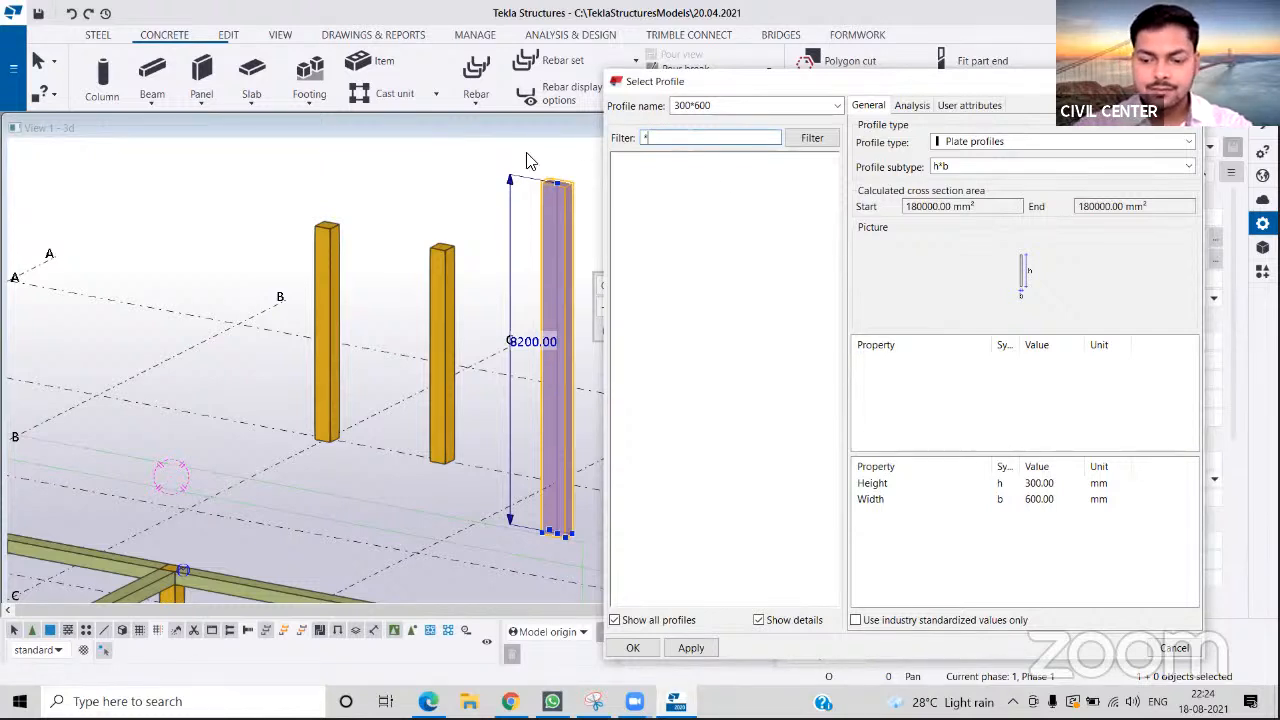
key("Return")
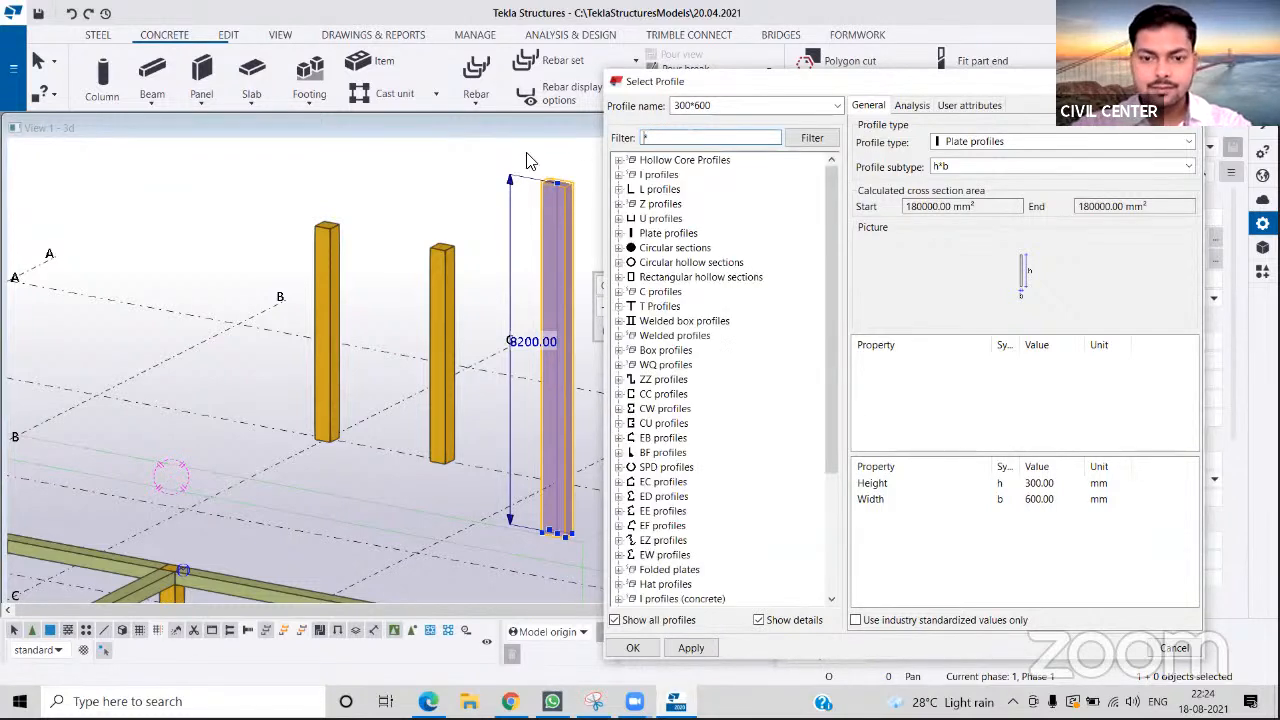
- Expand the plate profiles in the catalog and preview the CHEQ_PLT, FLAT and PLT profiles
left_click(619, 234)
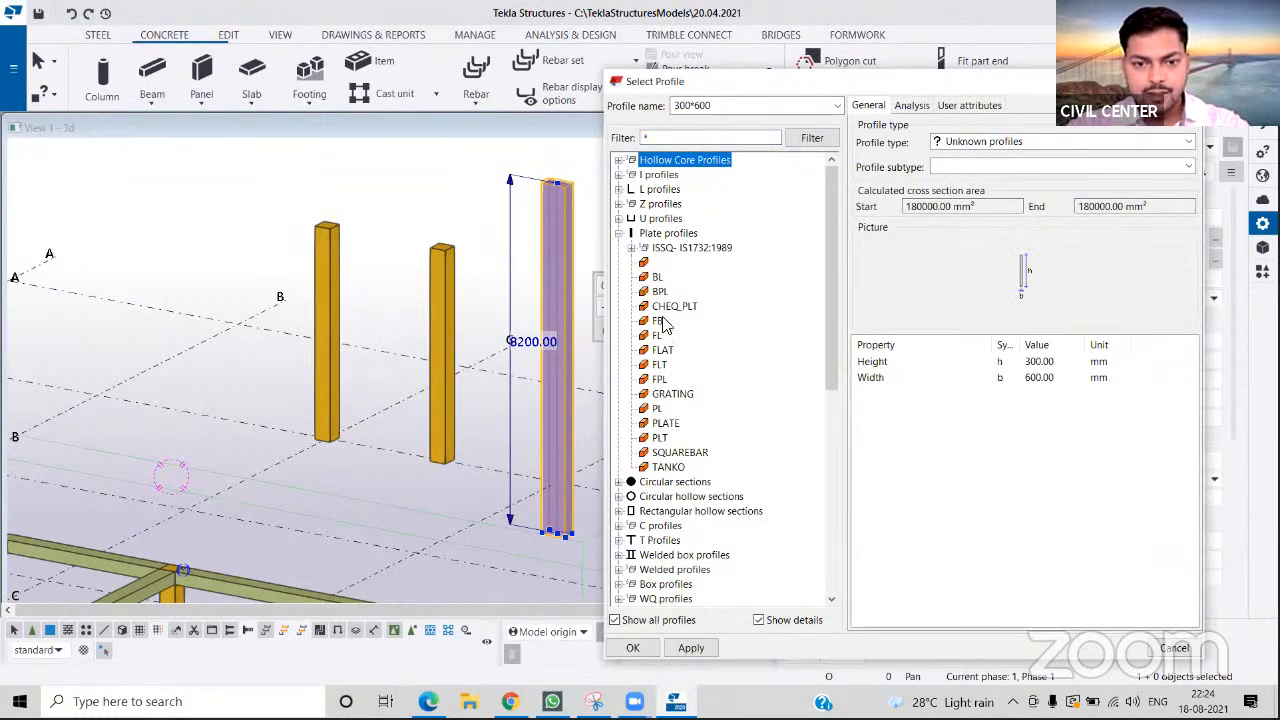
left_click(655, 307)
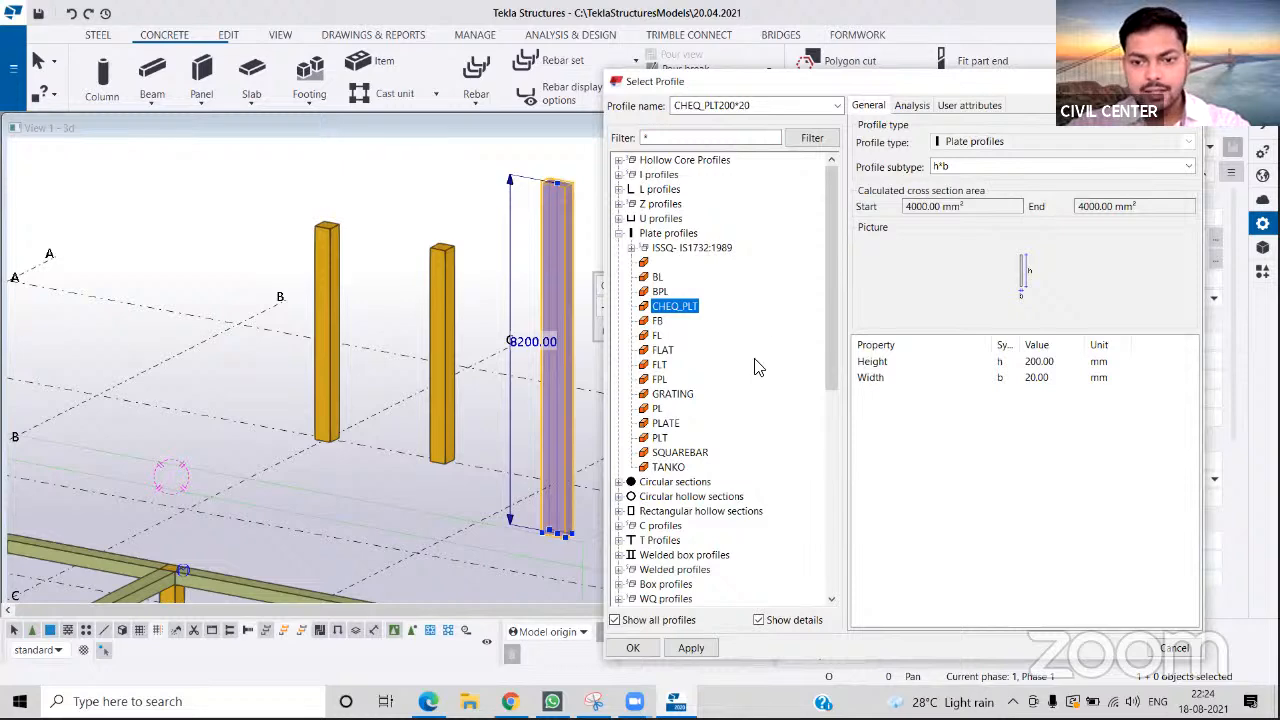
left_click(660, 352)
left_click(660, 438)
scroll(660, 440, "down", 4)
- Choose the circular section D with a diameter of 500 mm as the column's profile, previewing ELD first
left_click(619, 306)
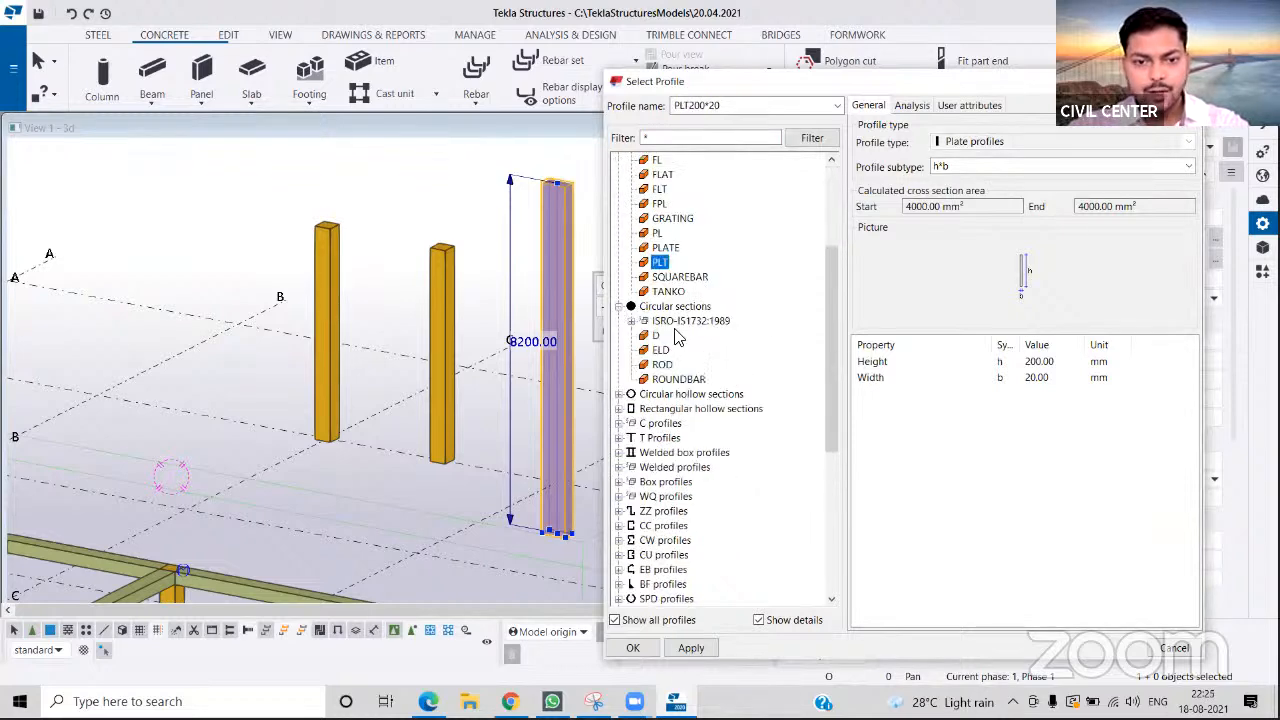
left_click(662, 351)
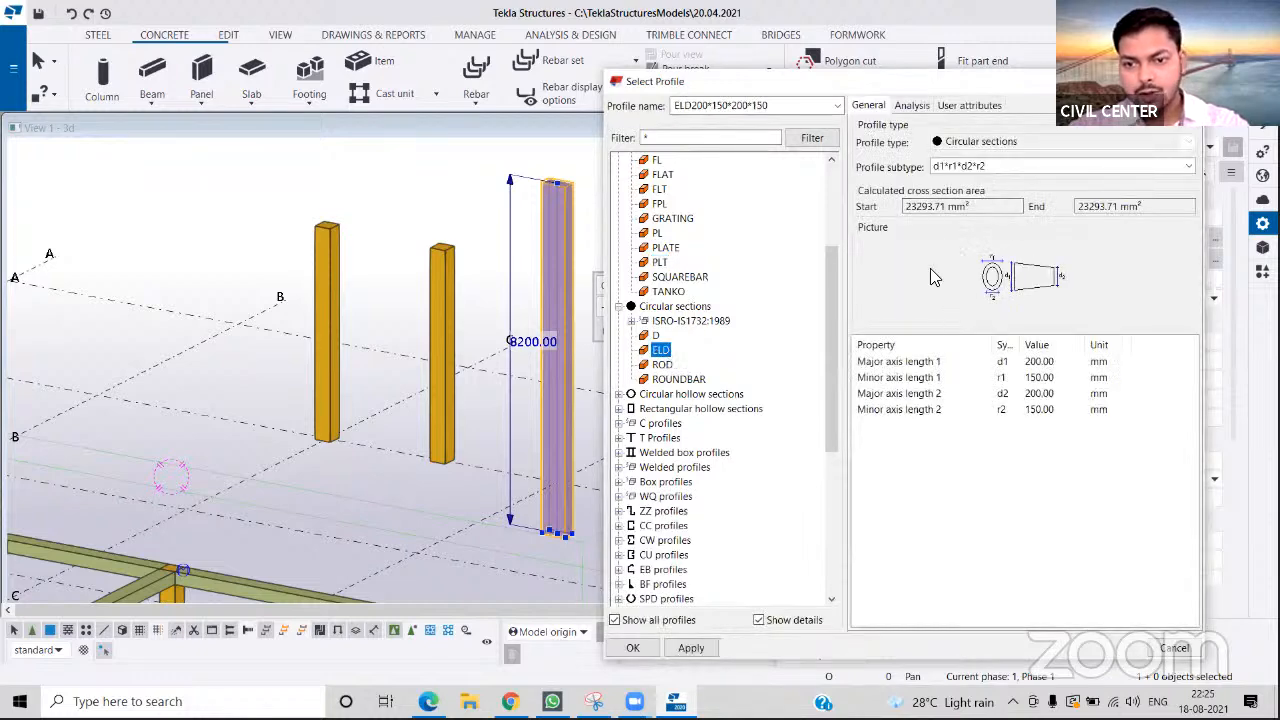
left_click(656, 336)
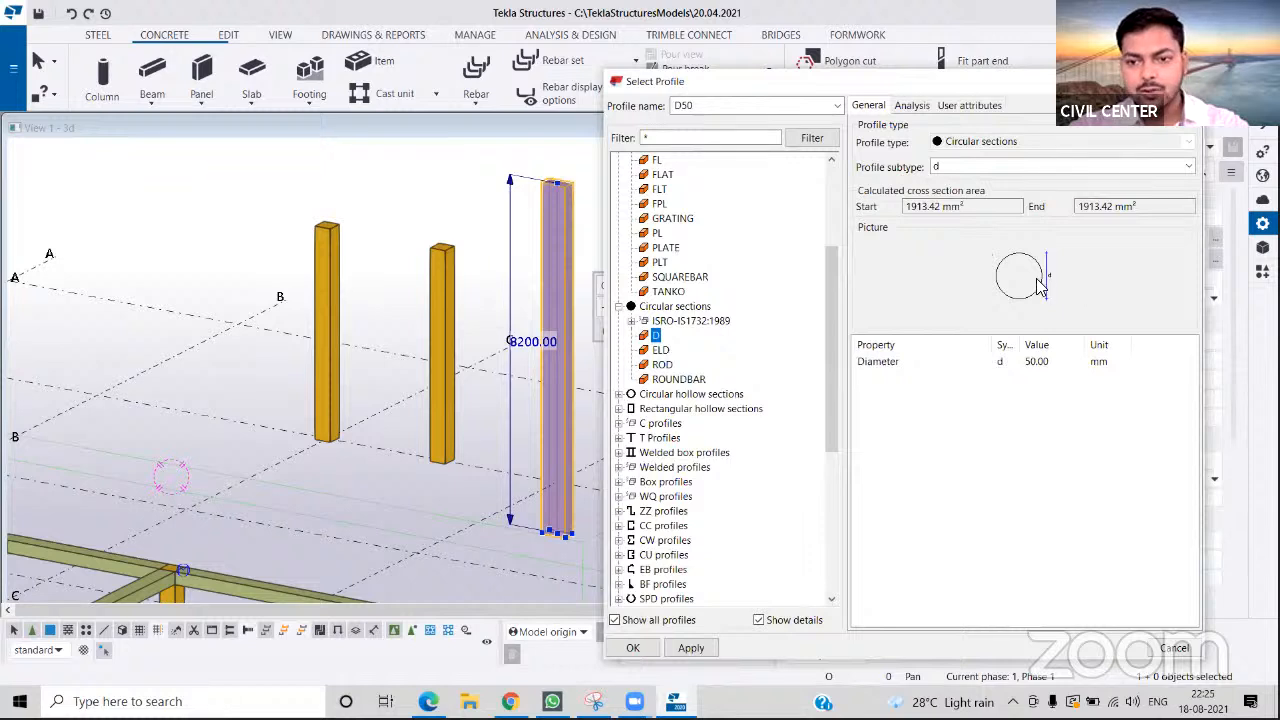
left_click(1031, 364)
type("0")
left_click(1019, 438)
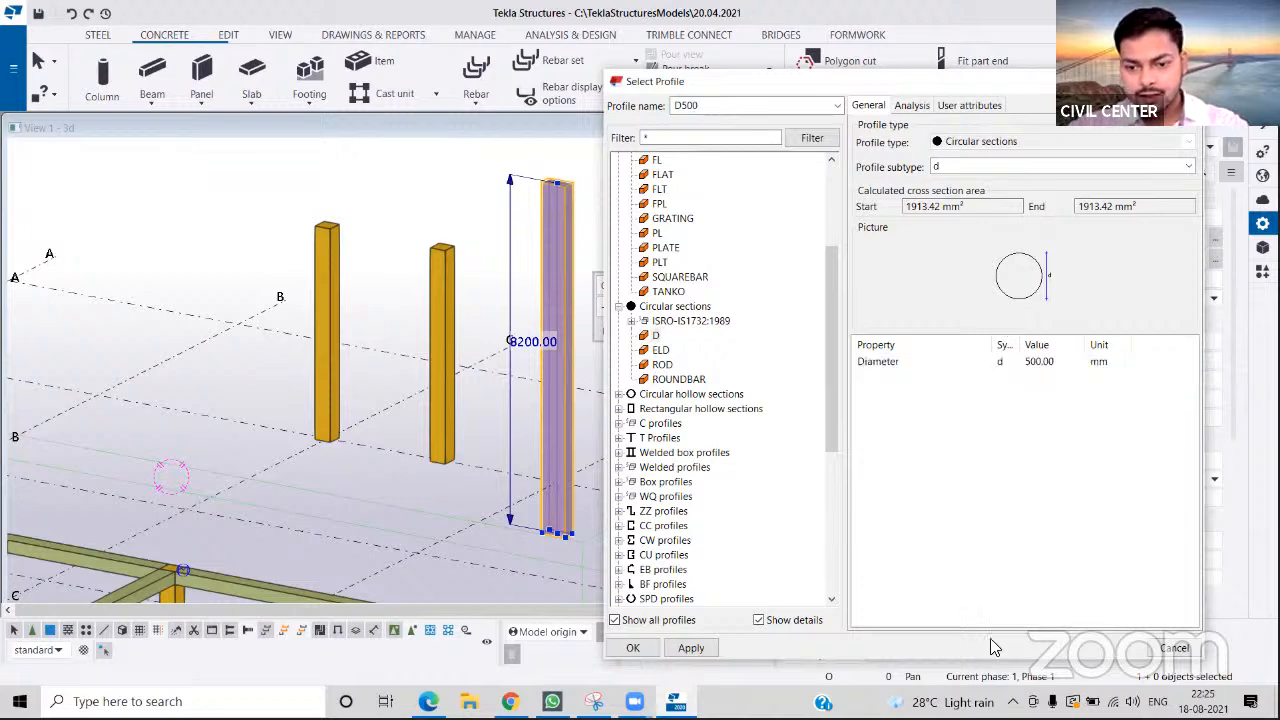
left_click(691, 649)
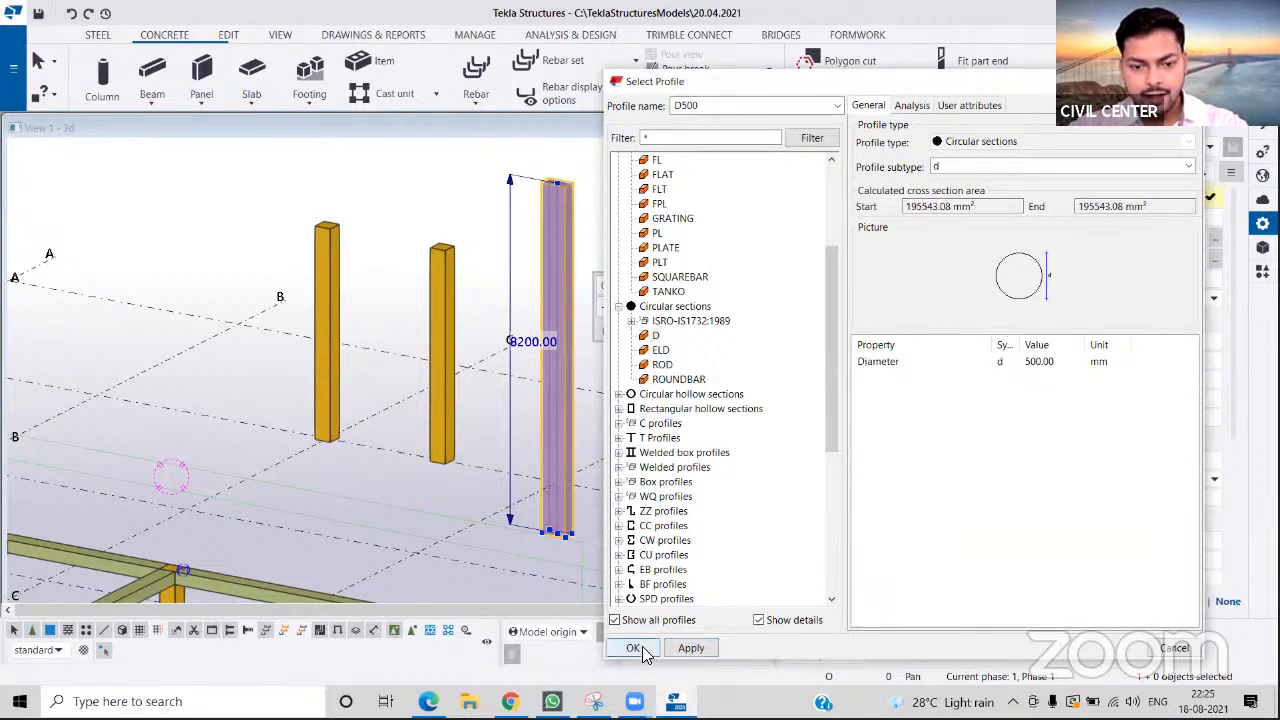
left_click(641, 649)
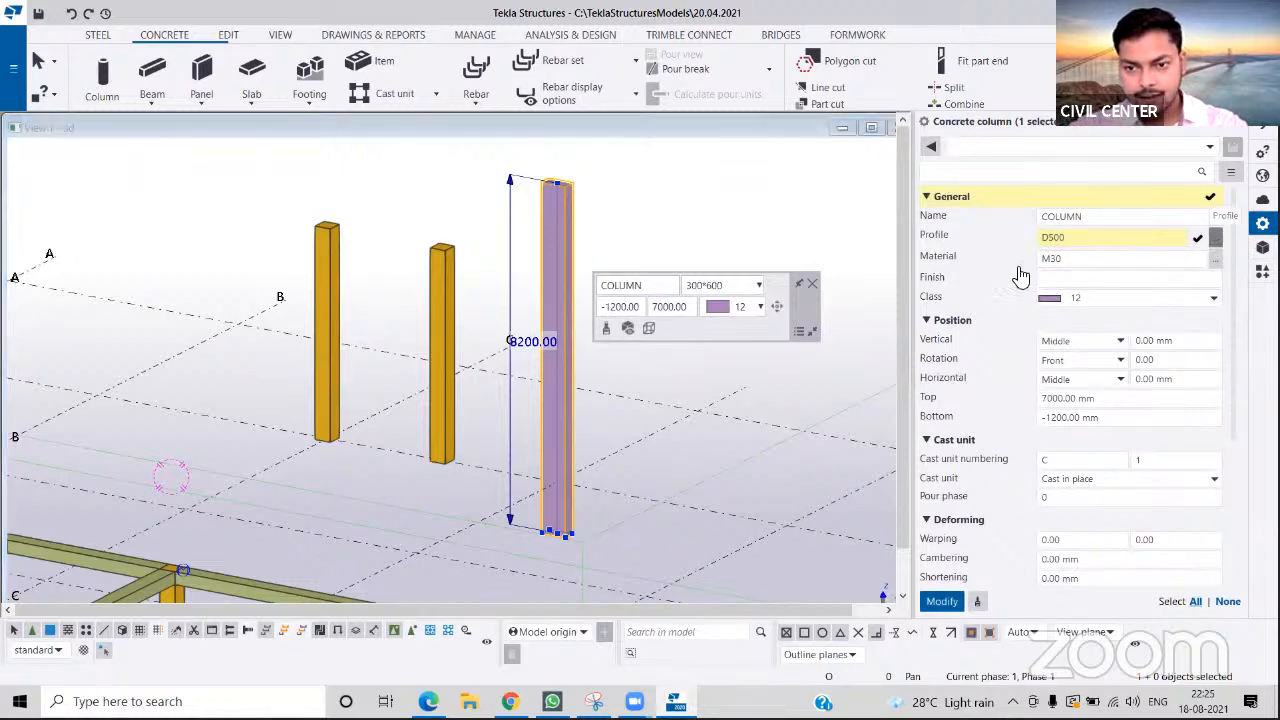
- Look through the remaining profile types in the catalog, from plate and T profiles to the concrete and user-defined ones, and close it
scroll(753, 257, "down", 8)
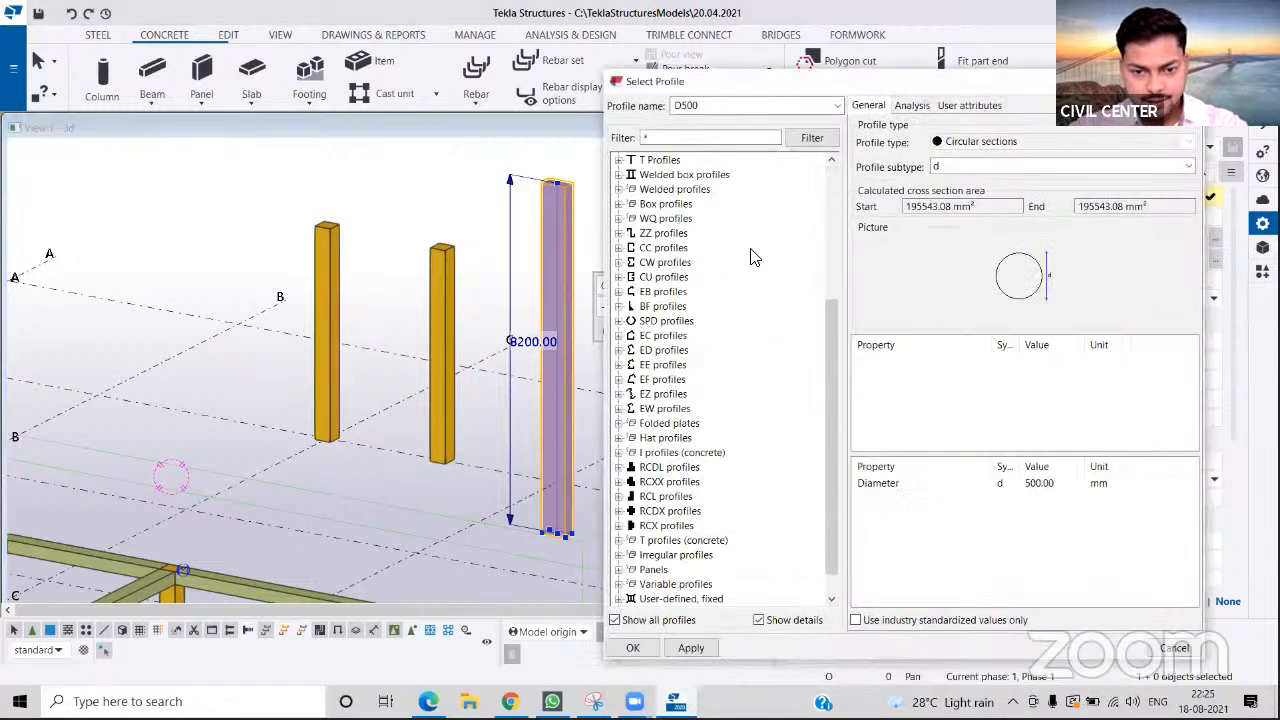
scroll(753, 257, "down", 1)
scroll(726, 360, "up", 8)
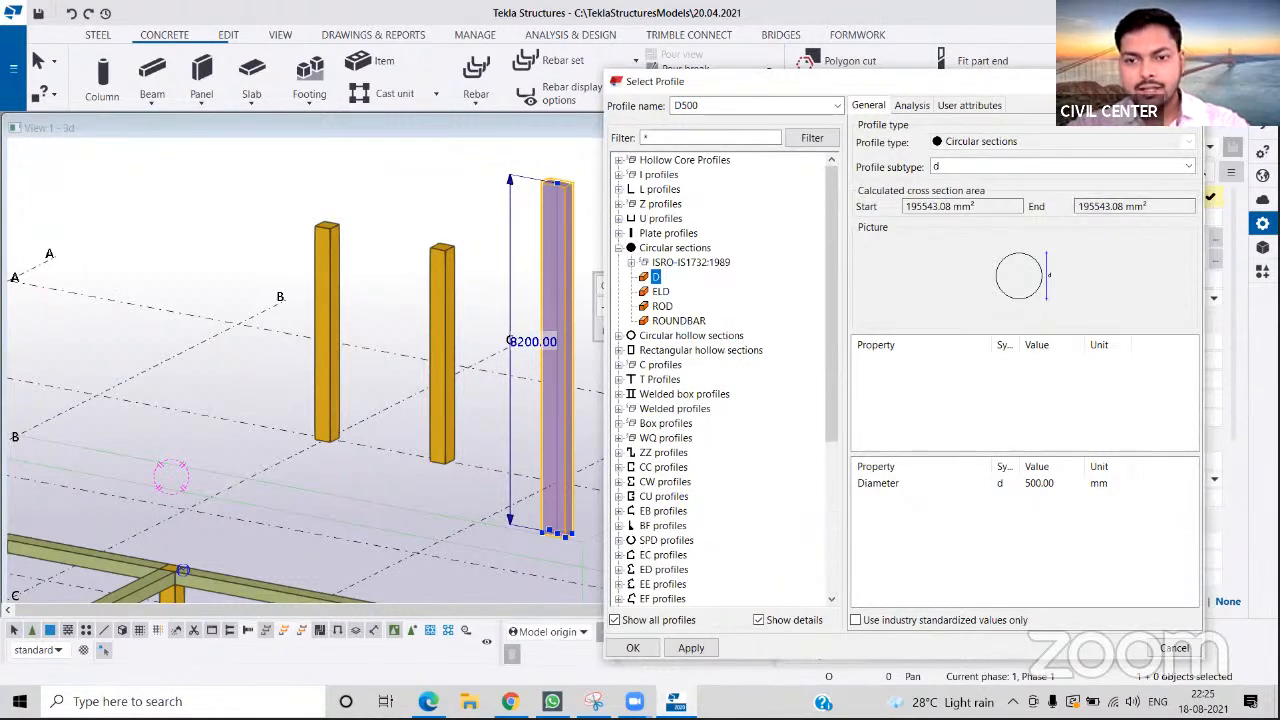
key("Return")
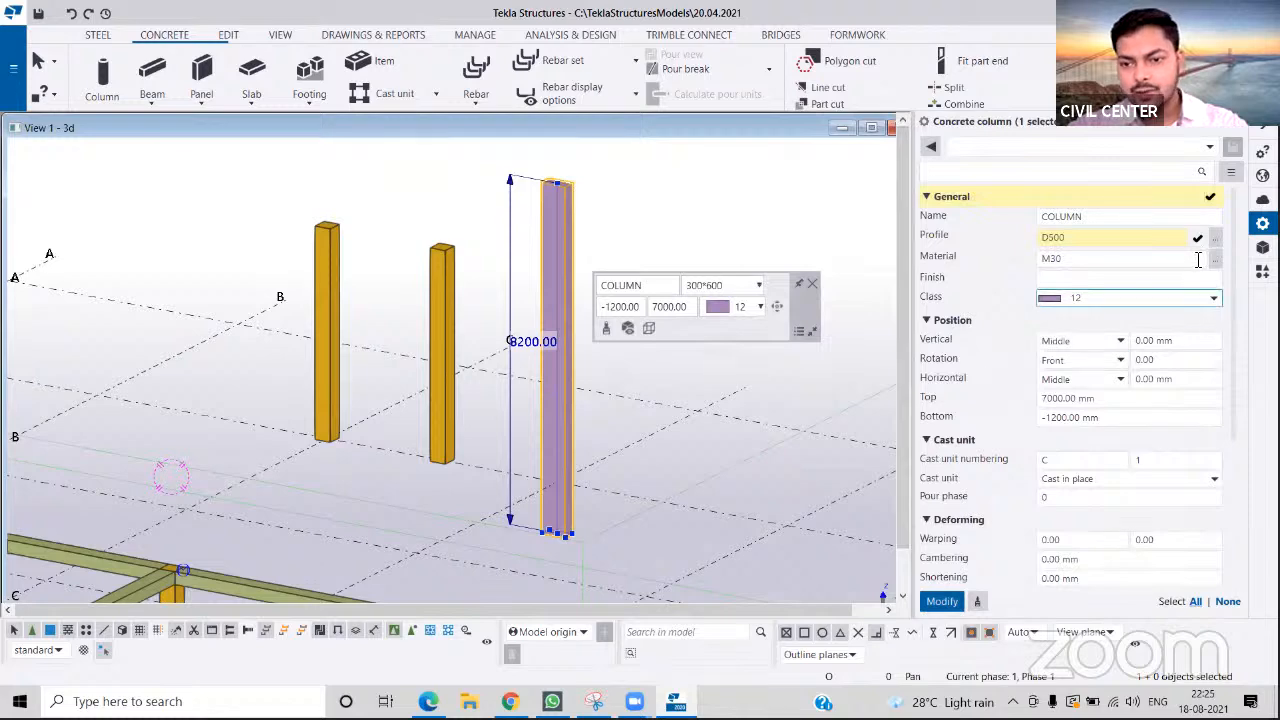
left_click(1215, 238)
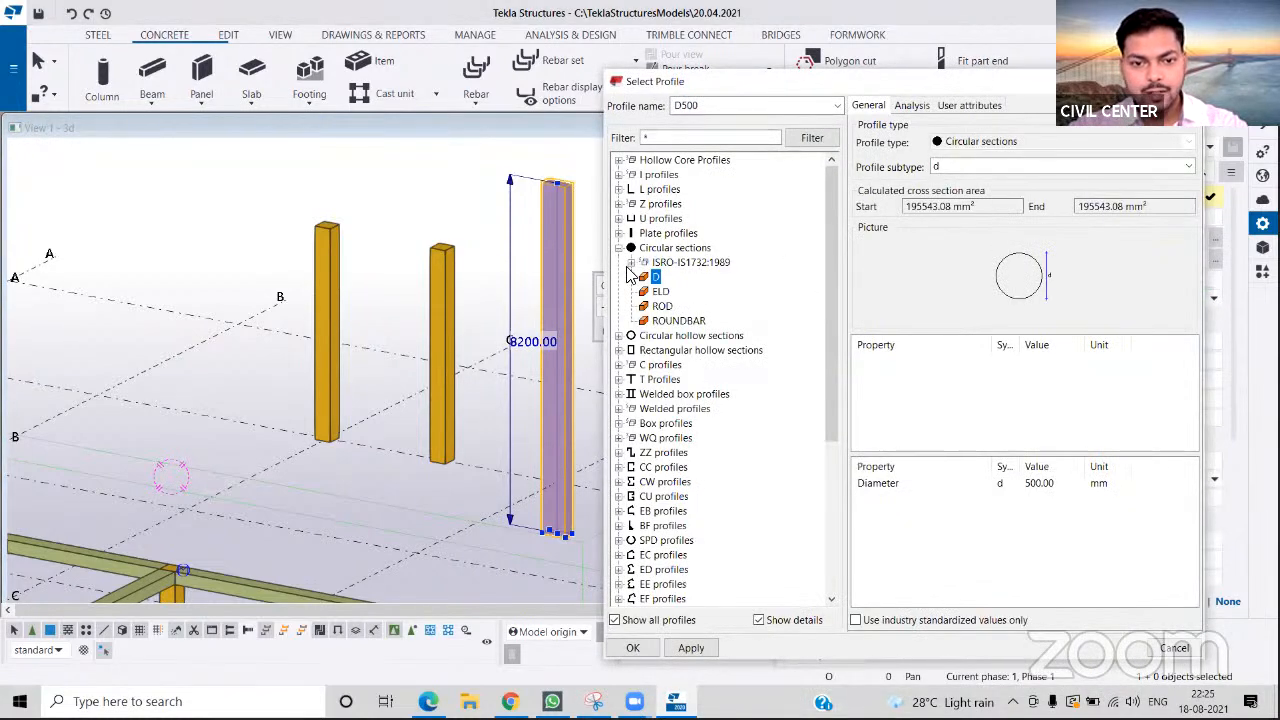
left_click(638, 233)
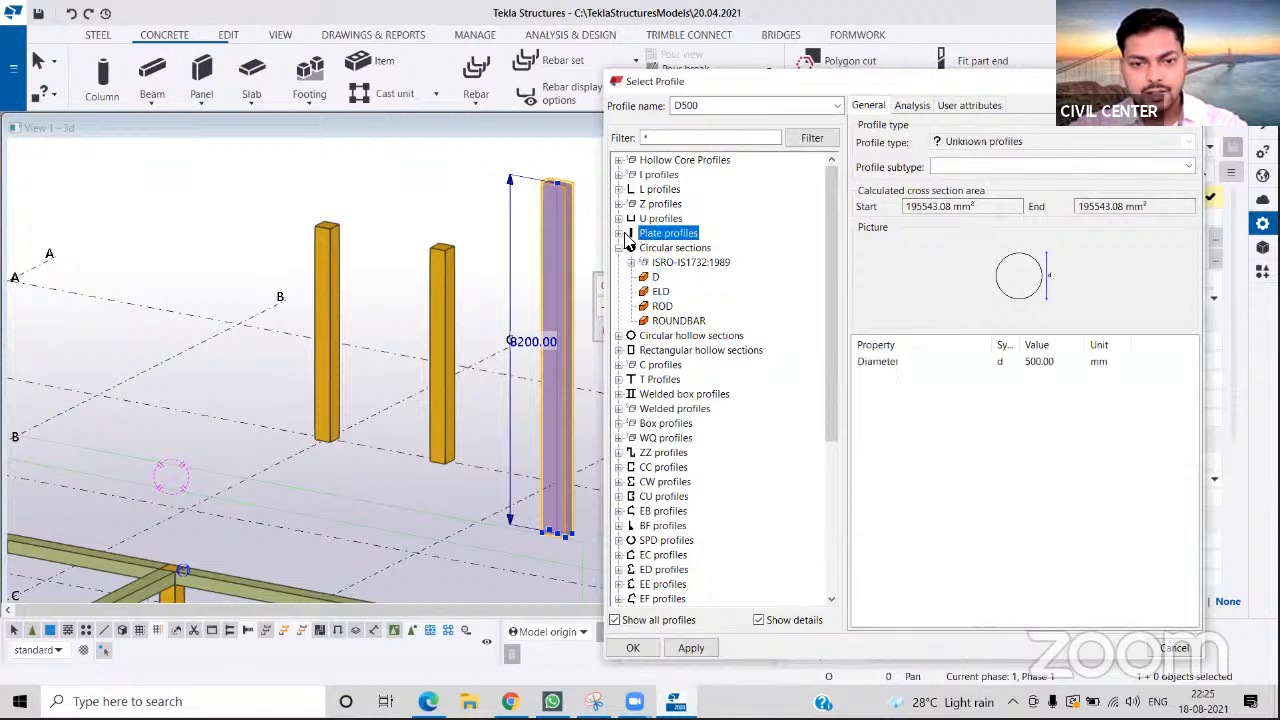
left_click(650, 351)
left_click(670, 381)
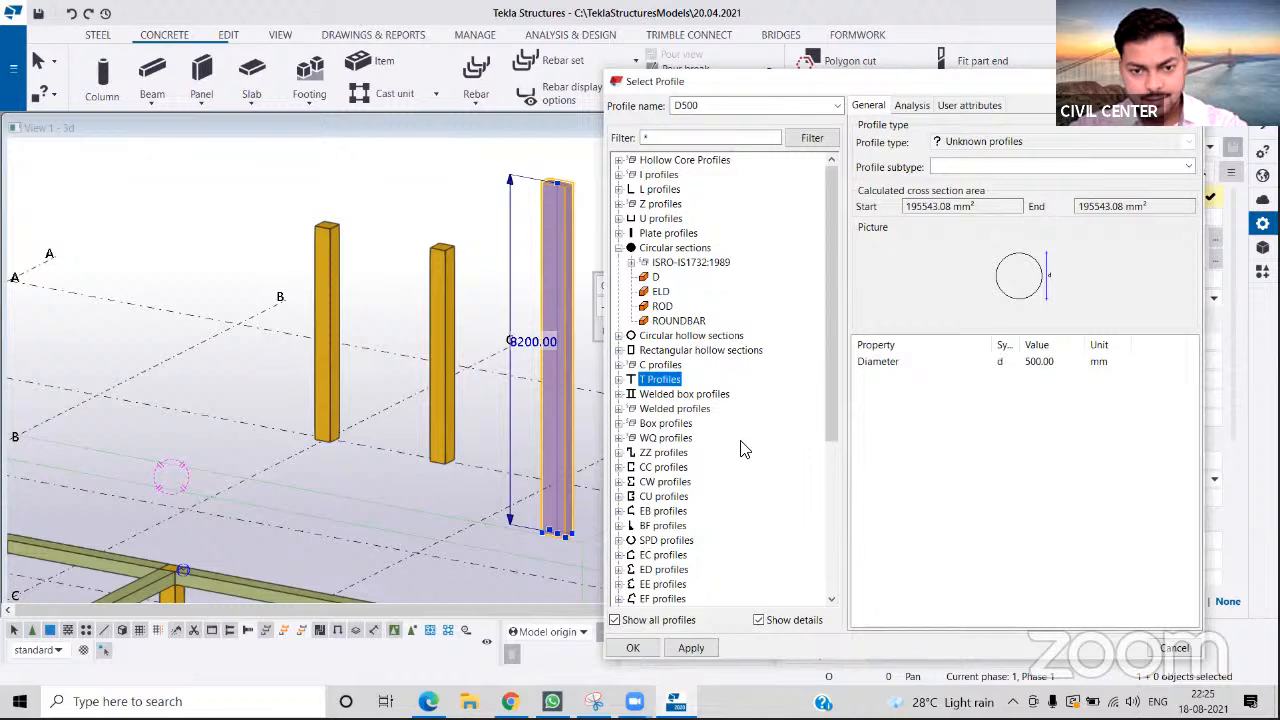
scroll(745, 420, "down", 6)
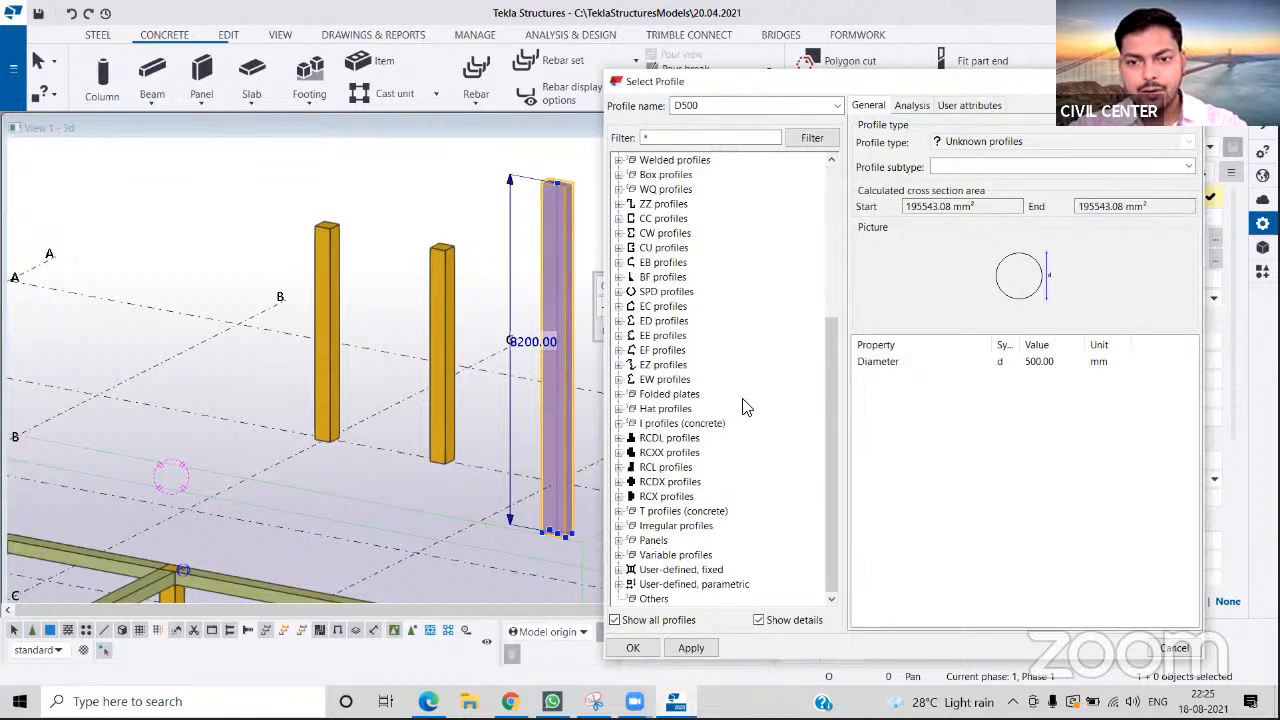
scroll(745, 407, "up", 6)
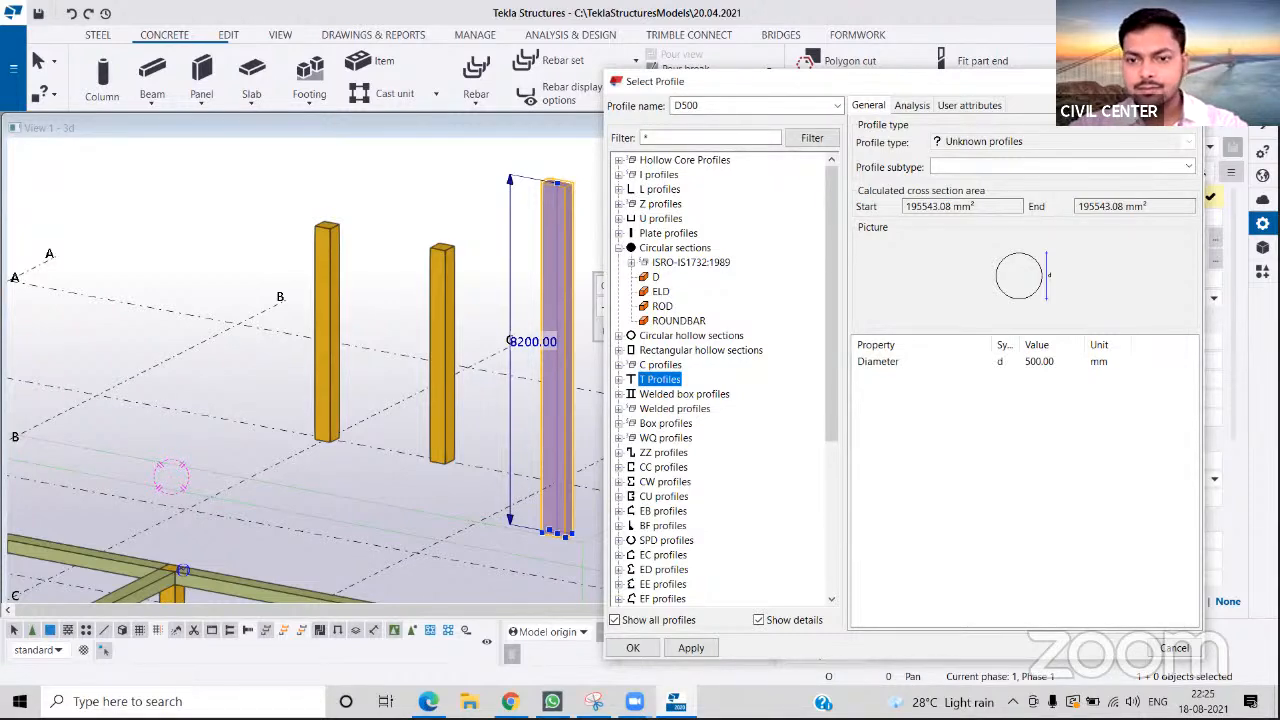
left_click(633, 648)
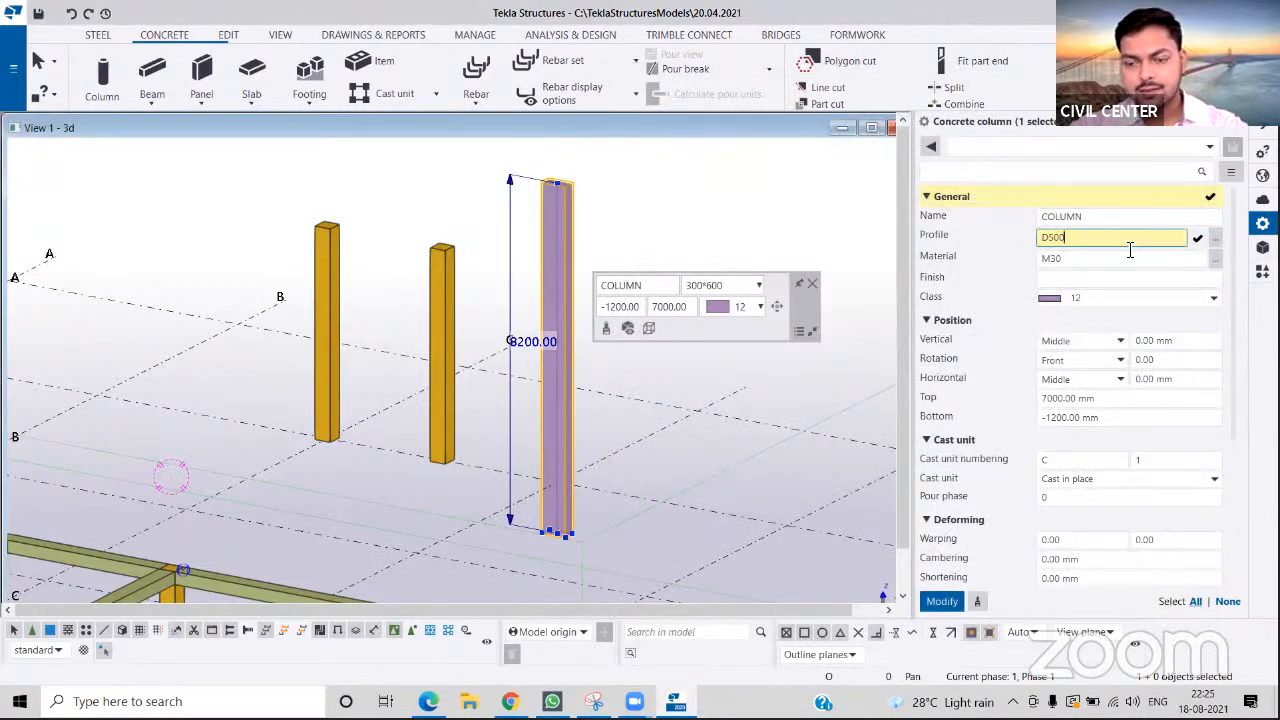
- Replace the D500 entry in the column's profile property with 300*600
key("BackSpace")
key("BackSpace")
key("BackSpace")
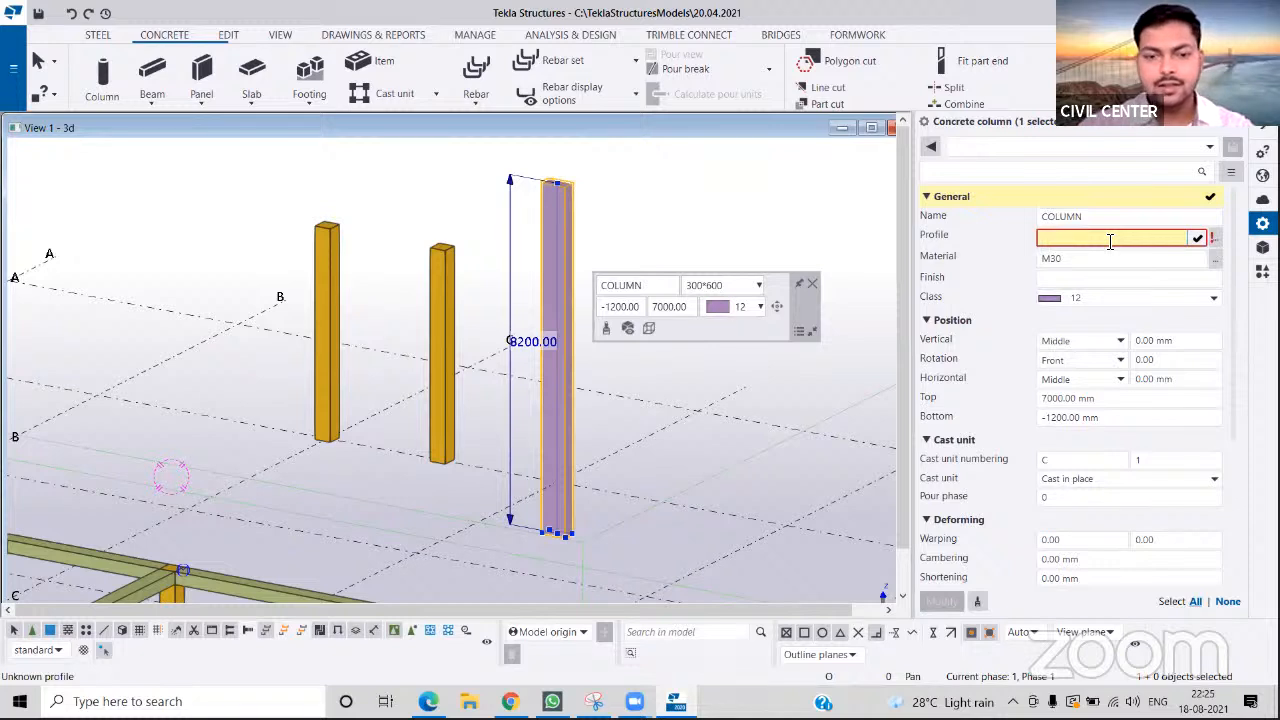
type("300")
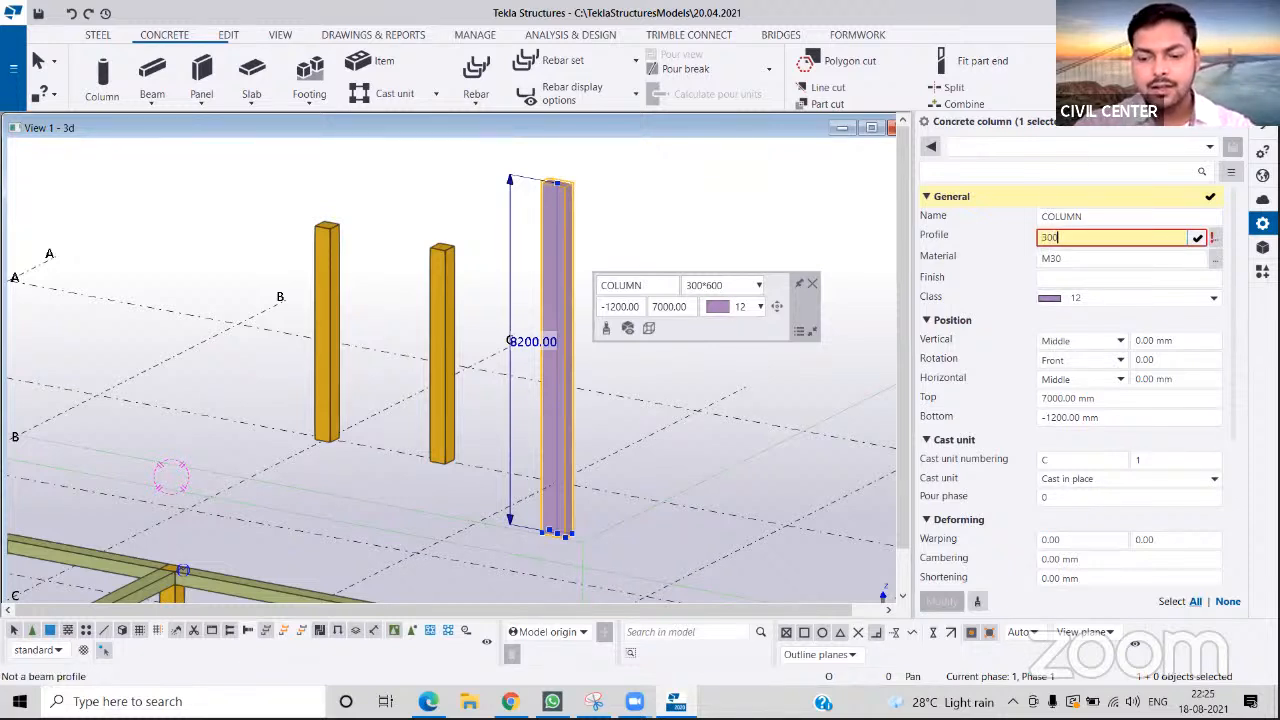
type("*600")
- Select the concrete grade M20 from the material catalog for the column
left_click(1140, 260)
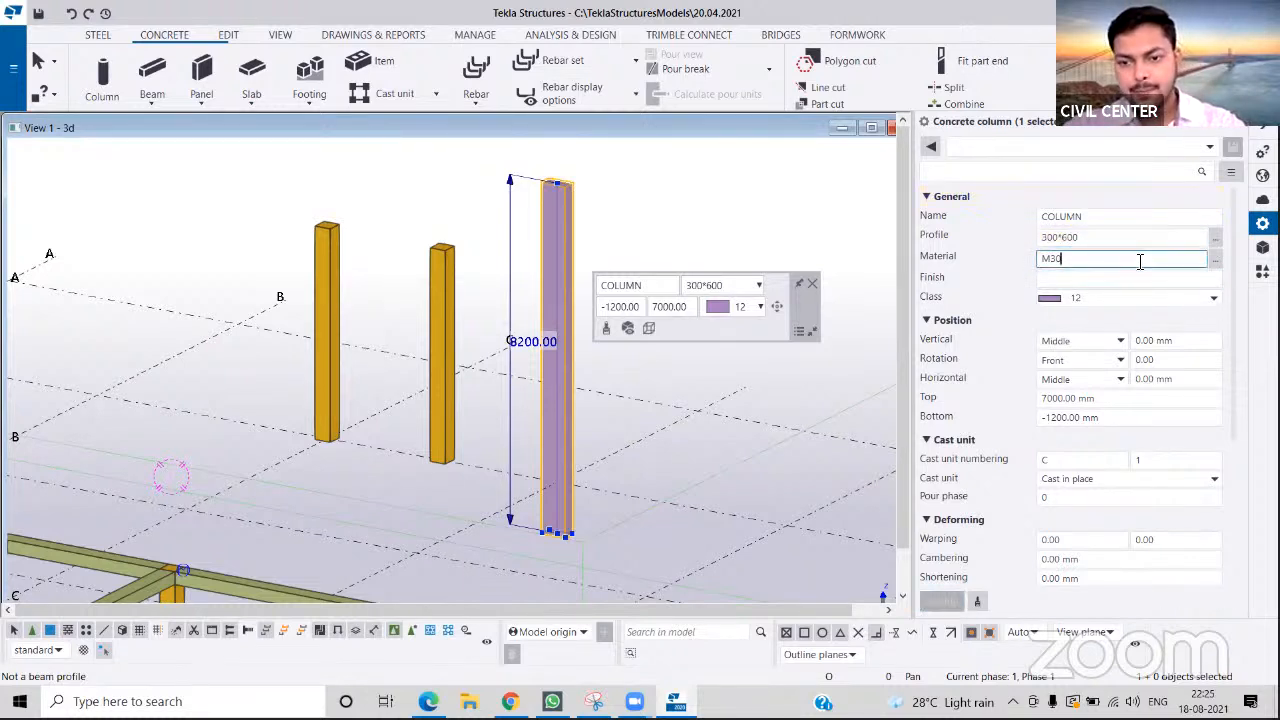
left_click(1214, 258)
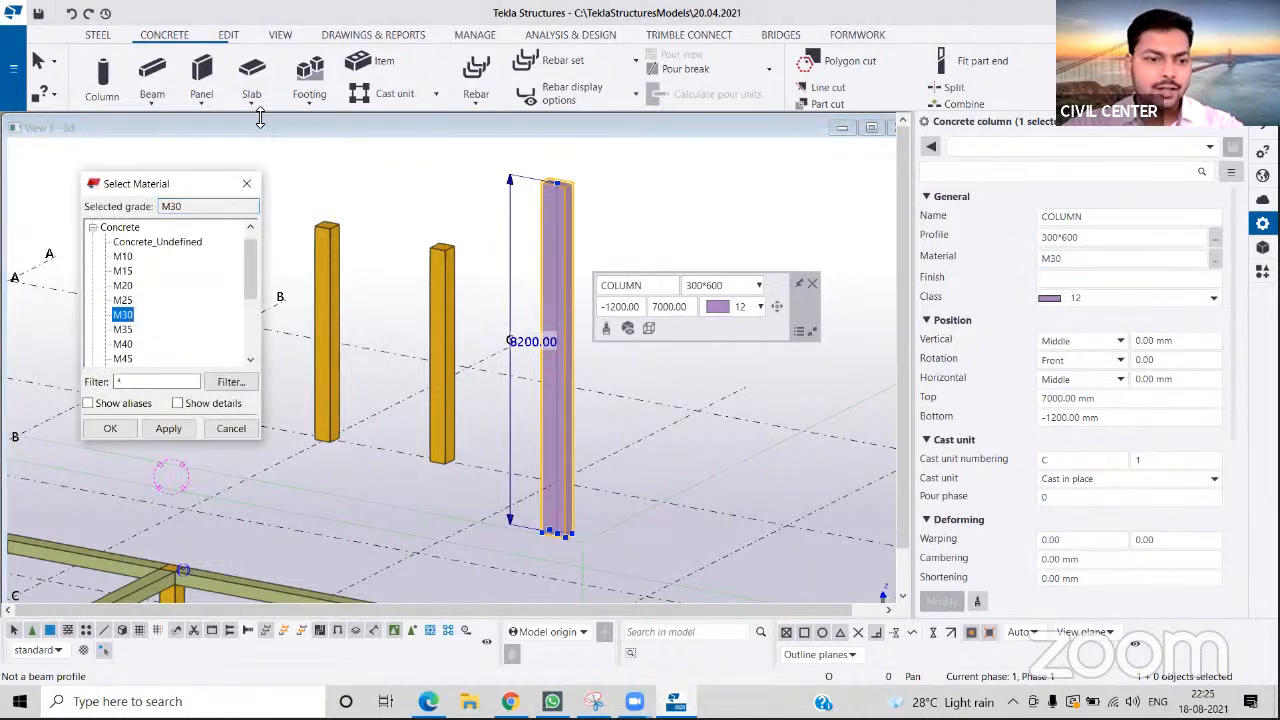
left_click(122, 286)
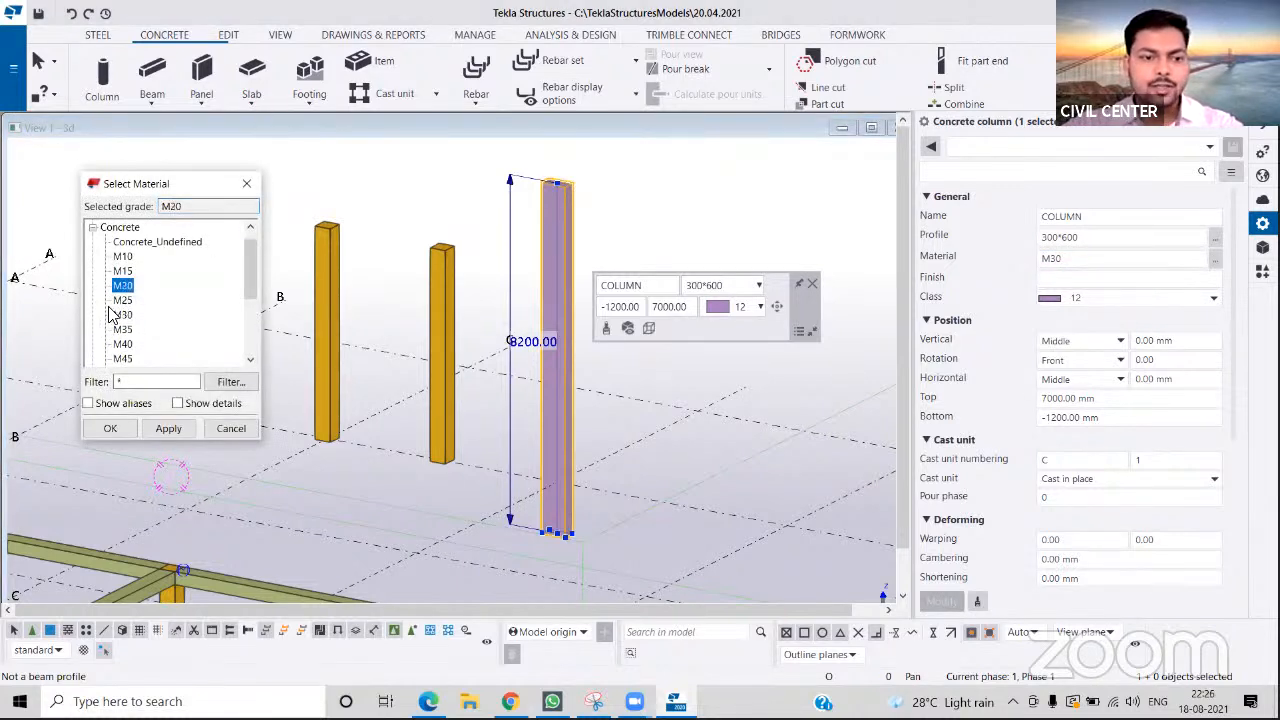
left_click(168, 428)
left_click(126, 432)
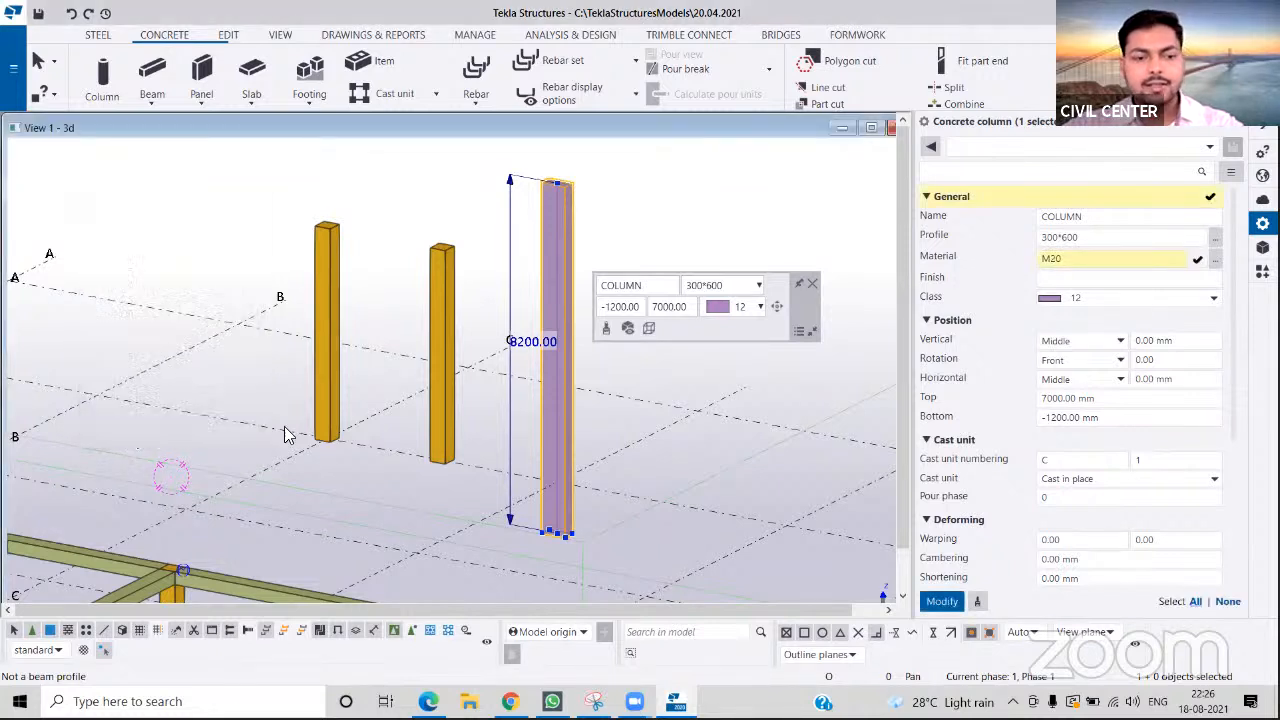
- Set the column's class to 8 and apply the changed properties to the selected column
left_click(1215, 300)
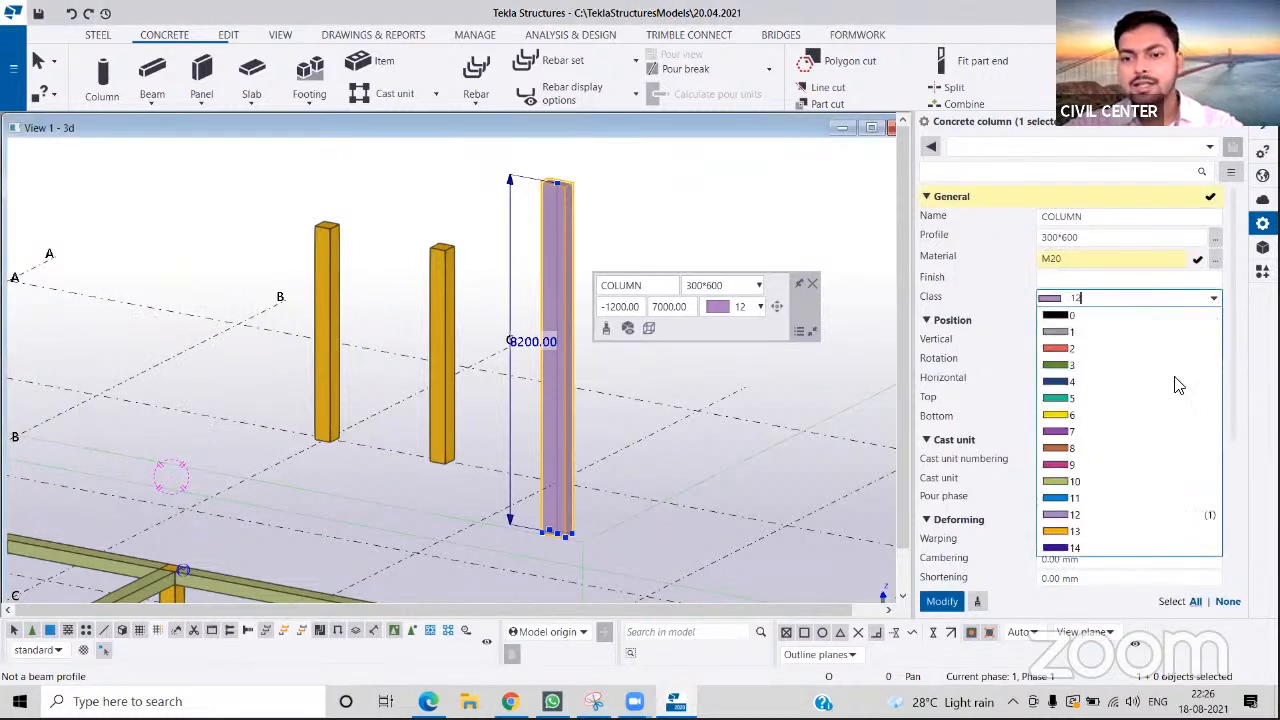
left_click(1055, 452)
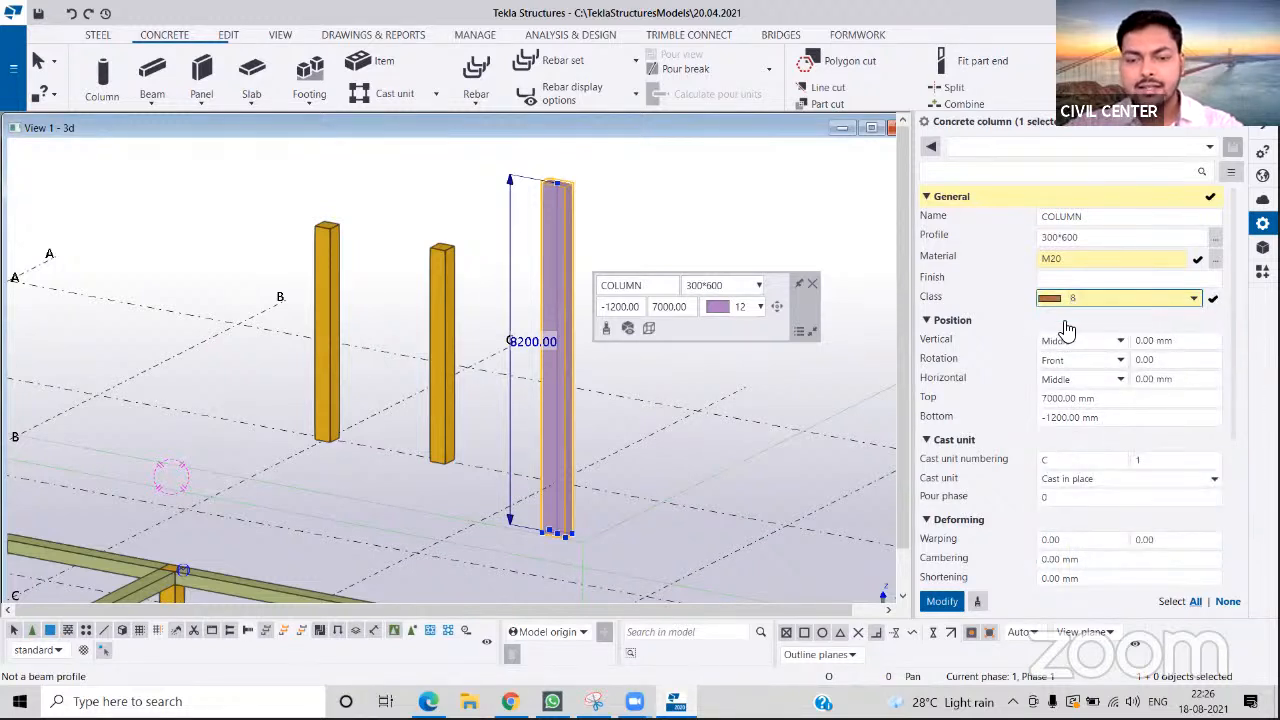
left_click(942, 601)
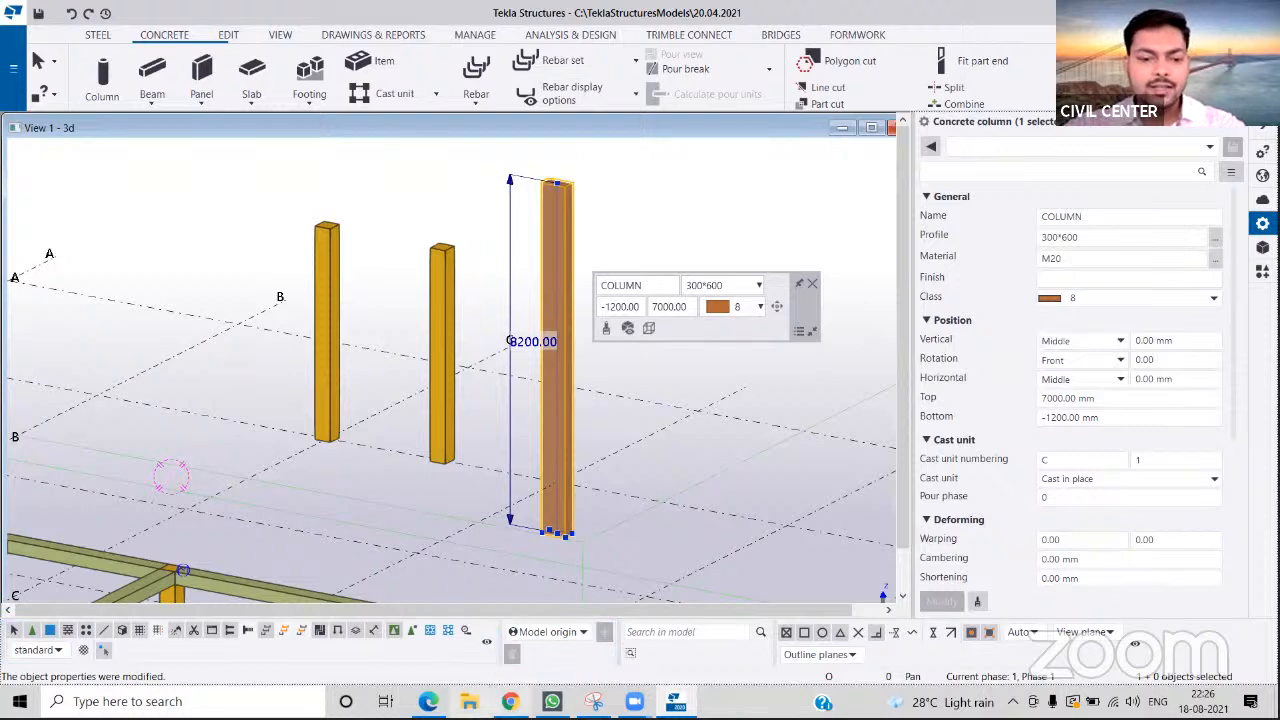
- Switch to the YouTube live stream in the browser to check the chat, and return to Tekla Structures
left_click(428, 702)
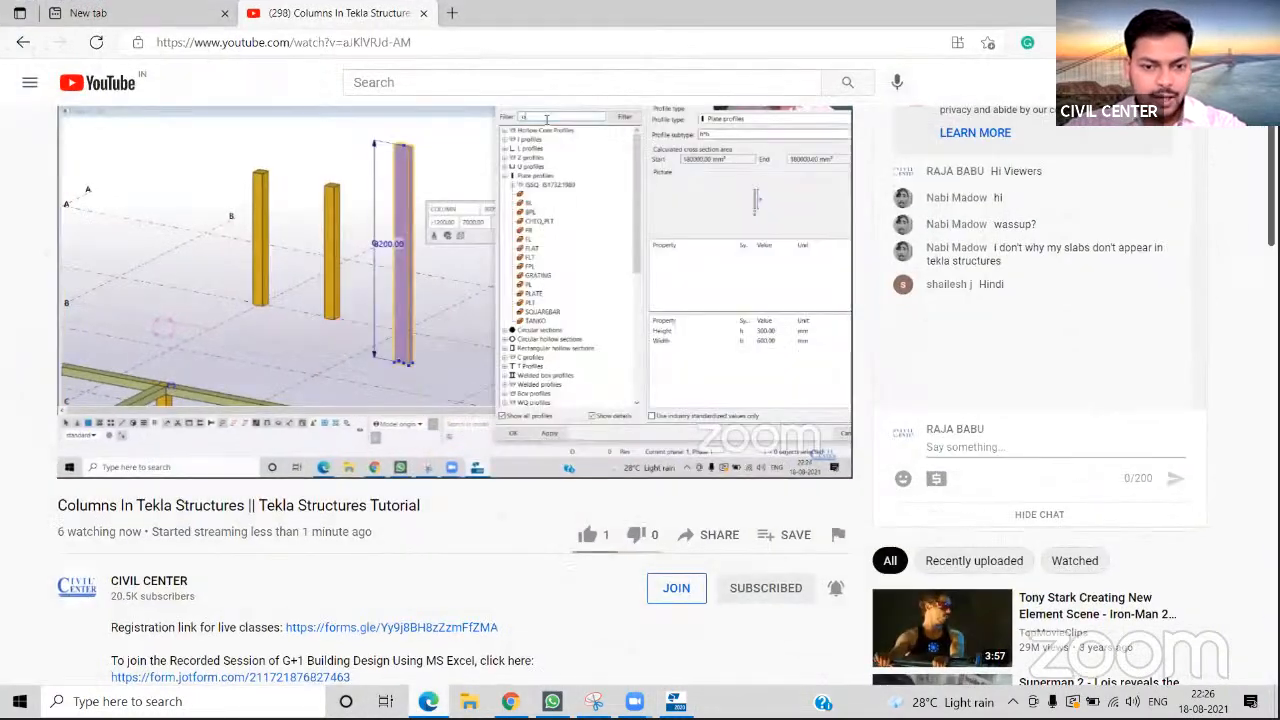
left_click(428, 702)
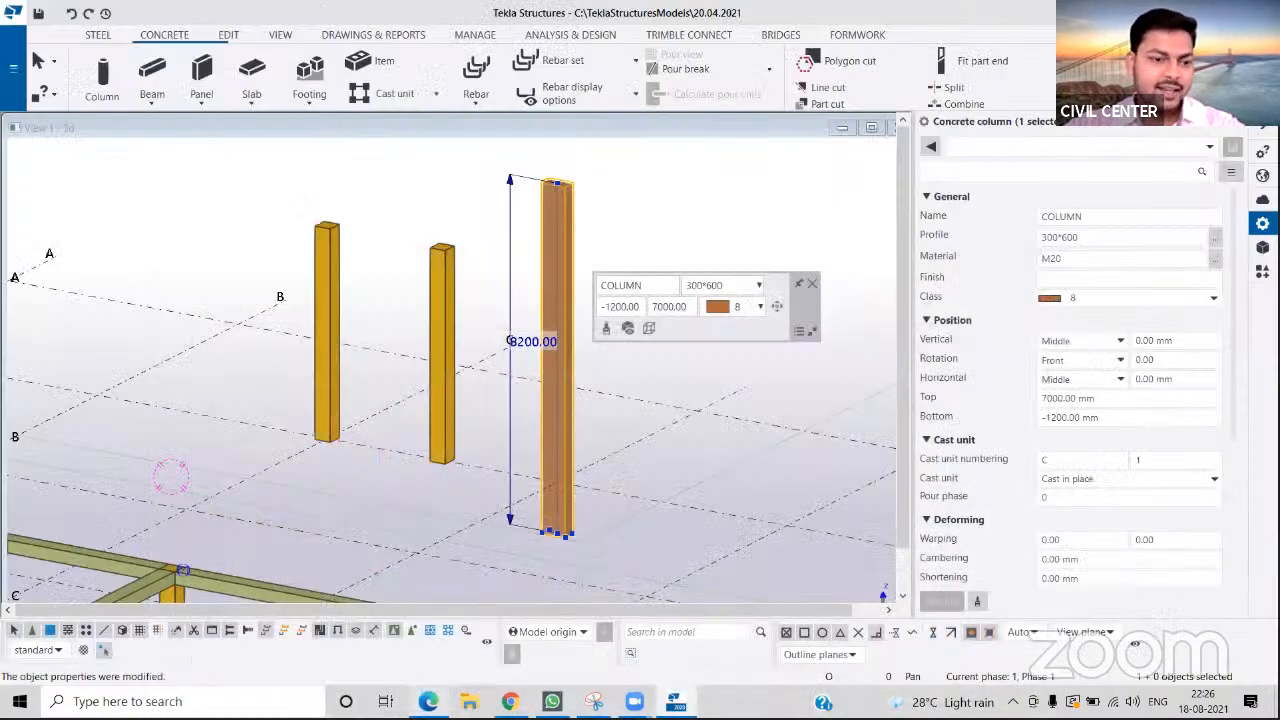
left_click(428, 702)
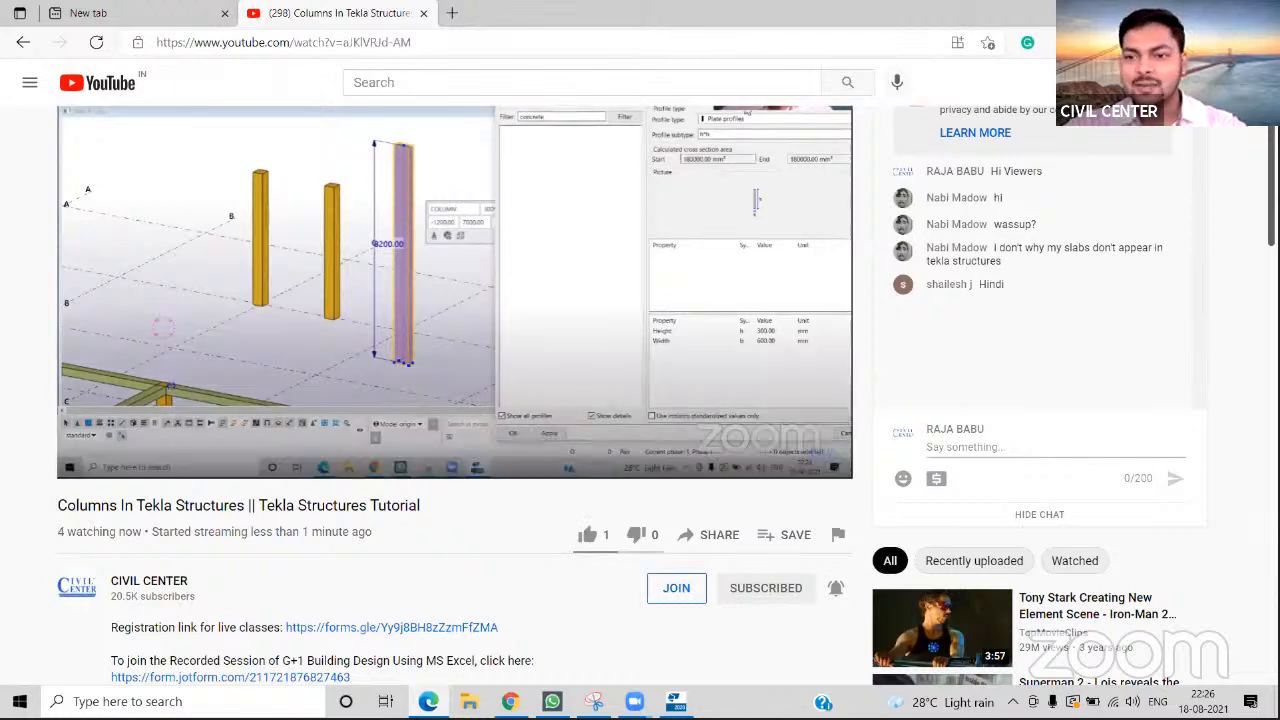
left_click(1172, 13)
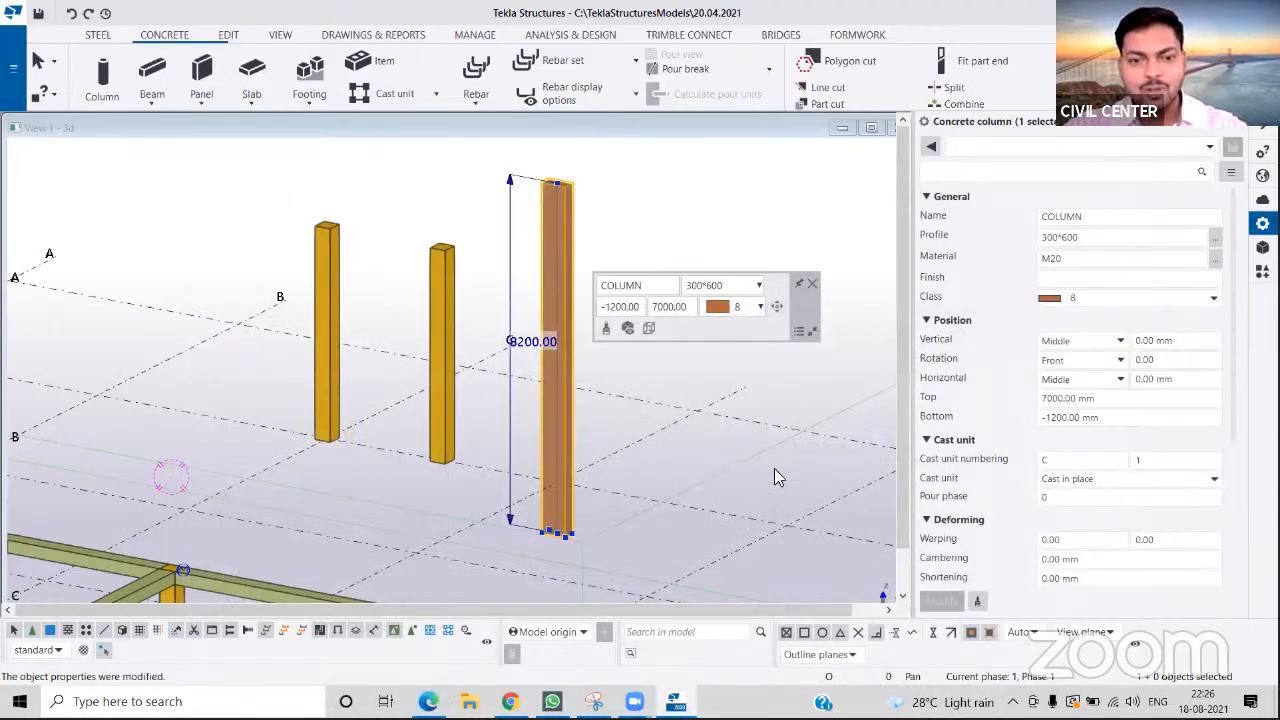
- Set the selected column's vertical position to Down and apply the modification
scroll(1108, 297, "down", 1)
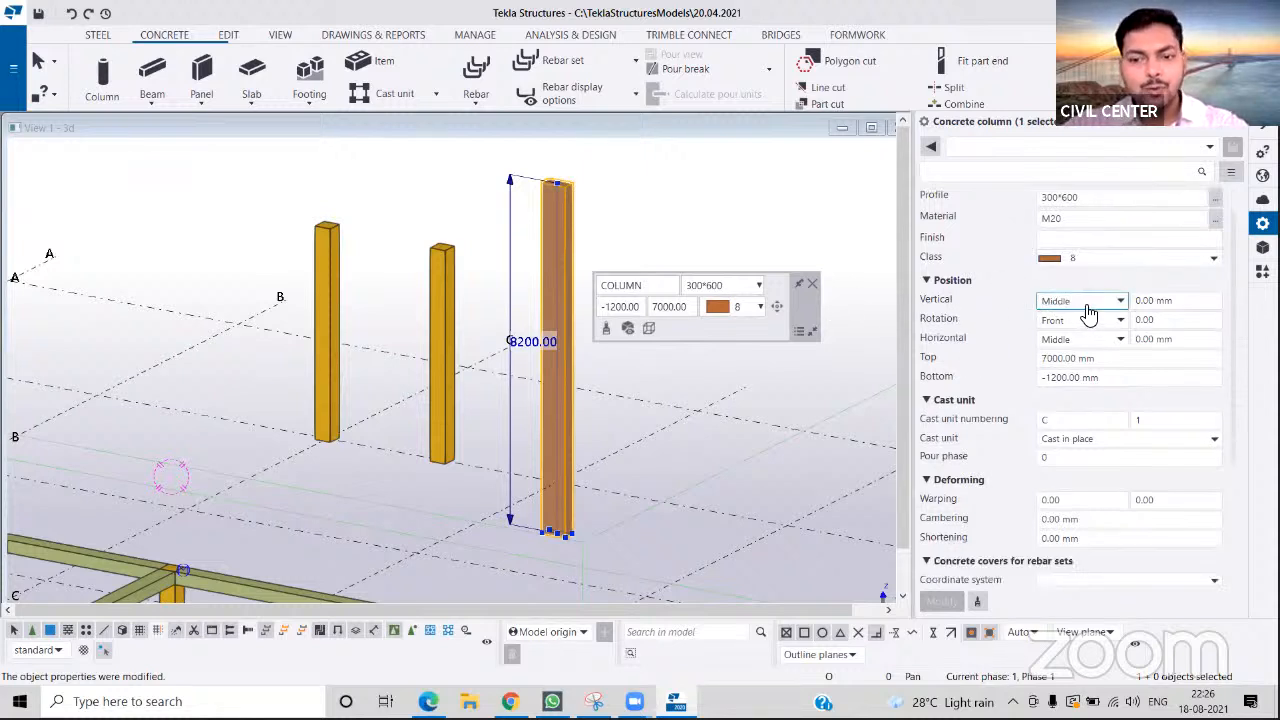
left_click(1093, 310)
left_click(1093, 316)
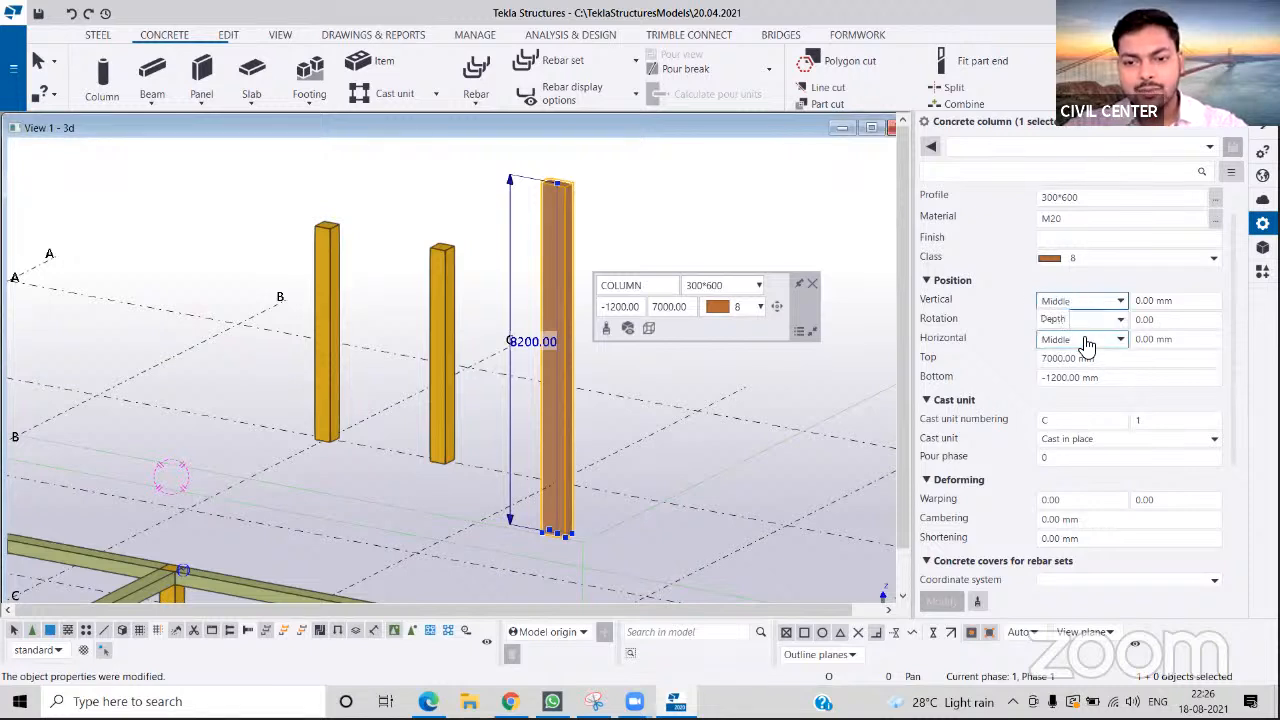
left_click(1093, 311)
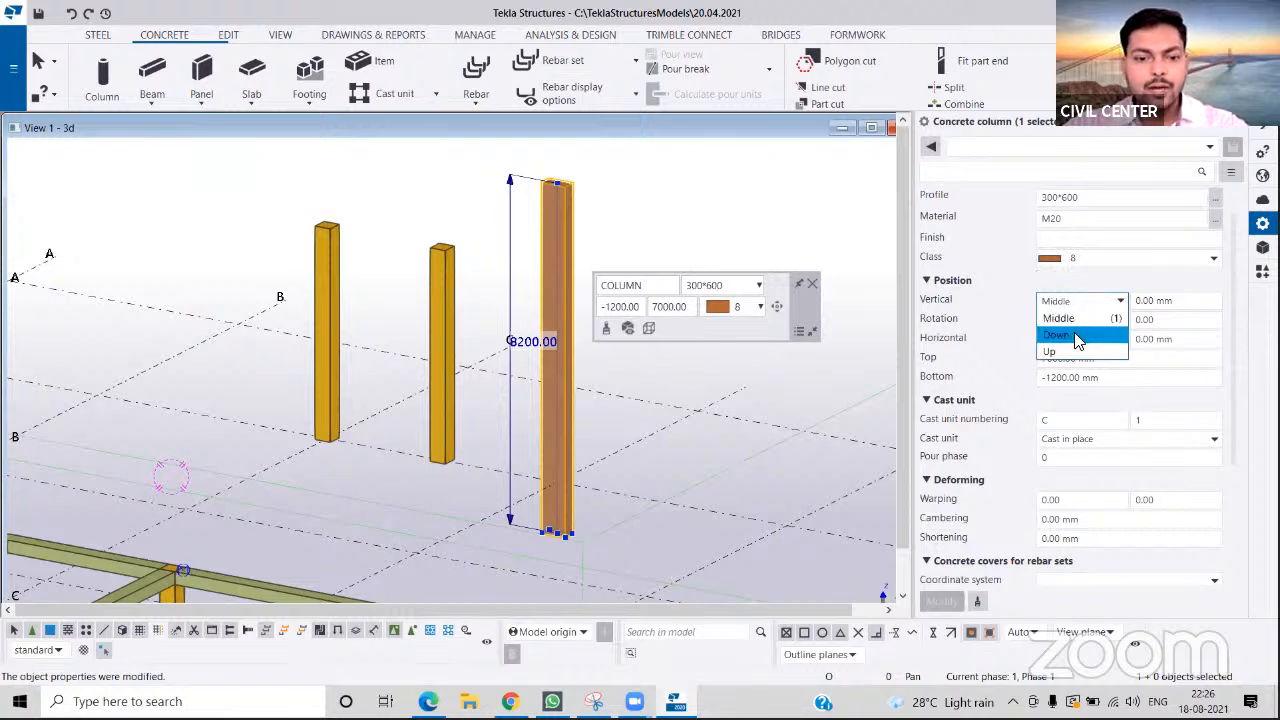
left_click(1078, 337)
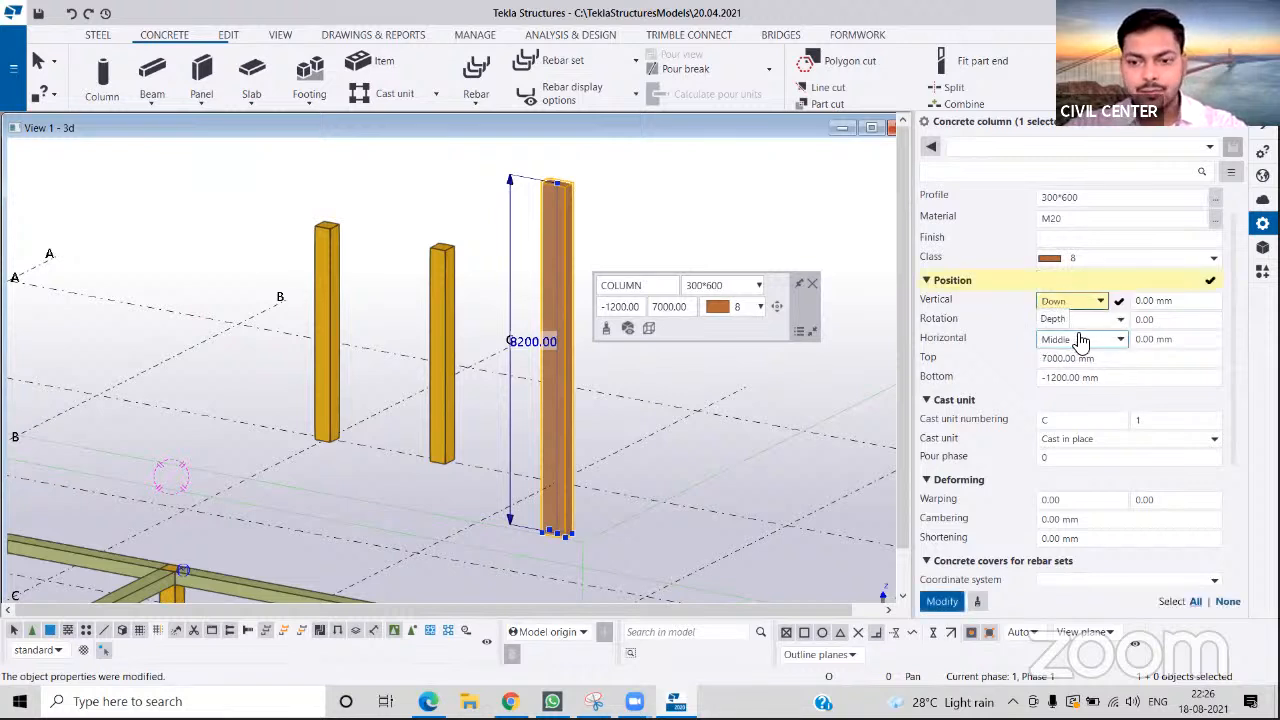
left_click(945, 604)
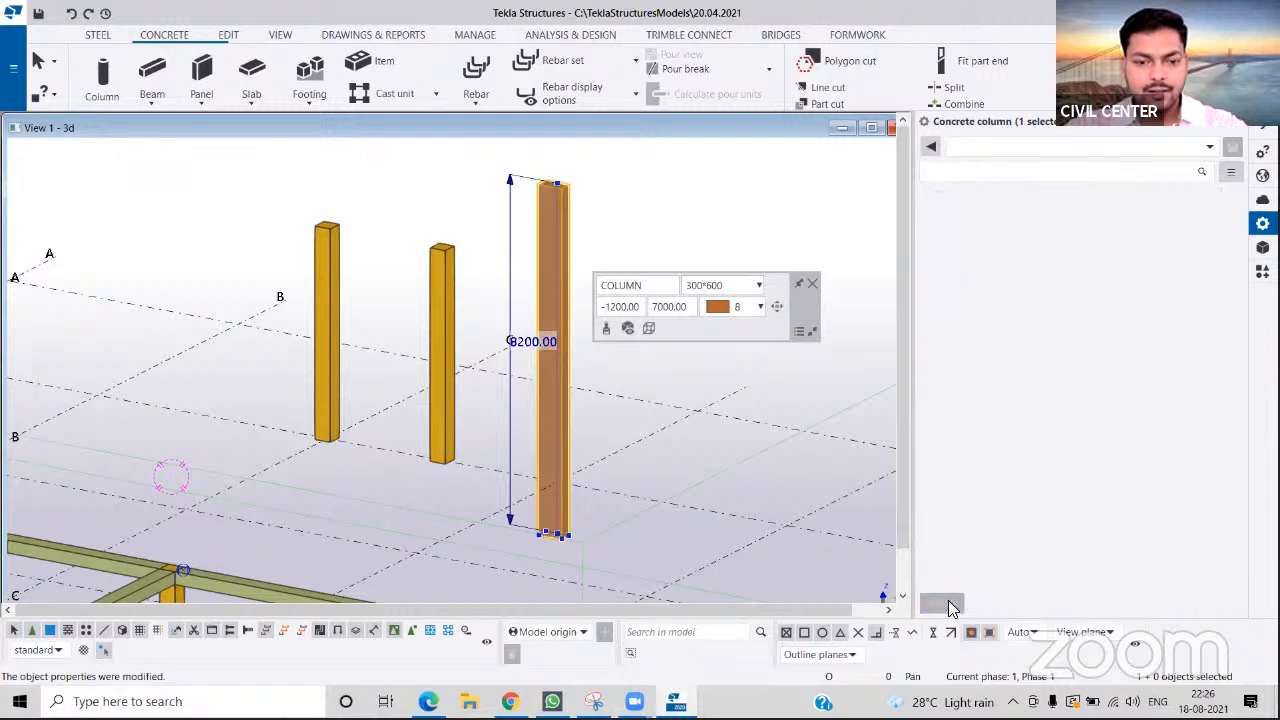
scroll(555, 447, "up", 2)
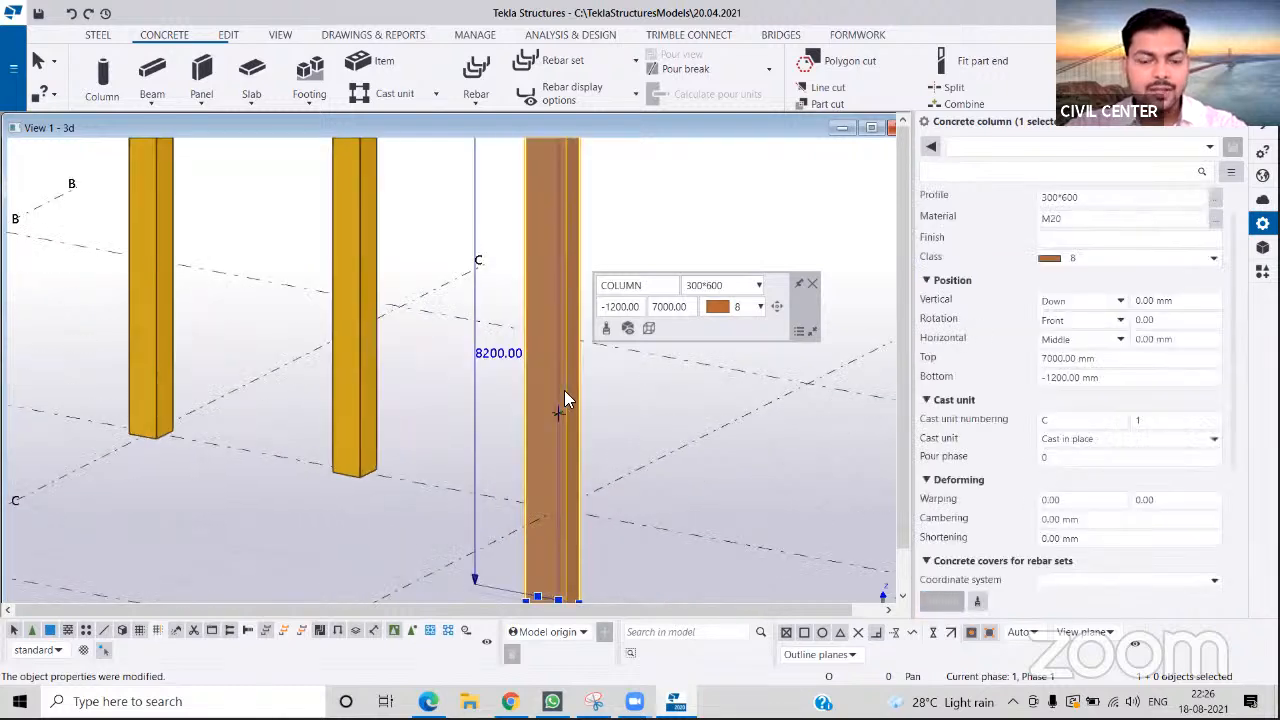
scroll(564, 391, "down", 3)
- Set the bottom level of the 300*600 column to 0
left_click(636, 308)
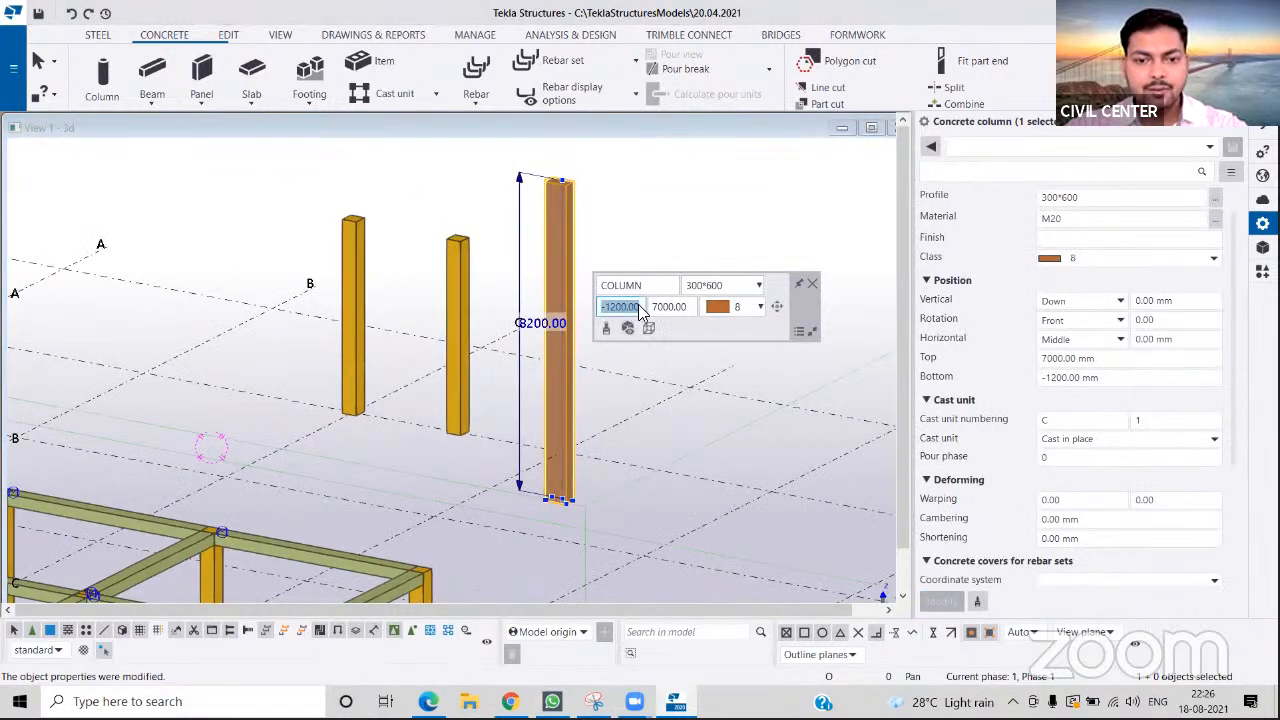
type("0")
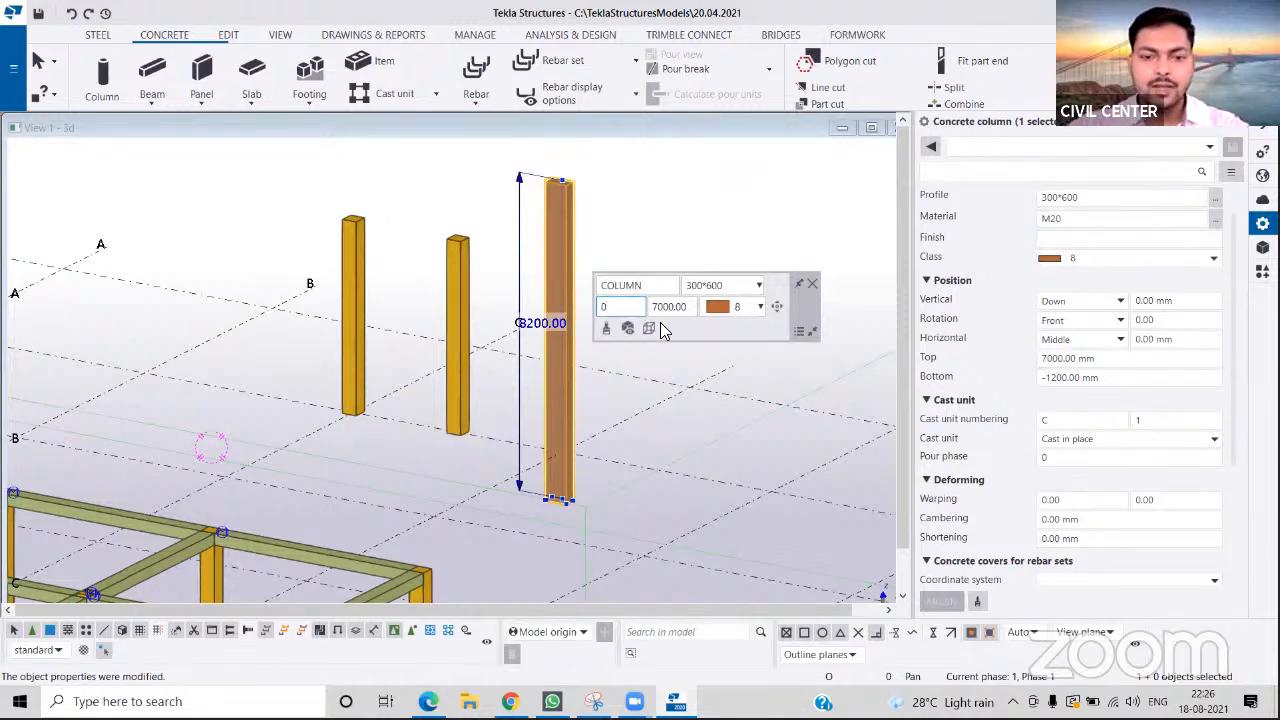
key("Tab")
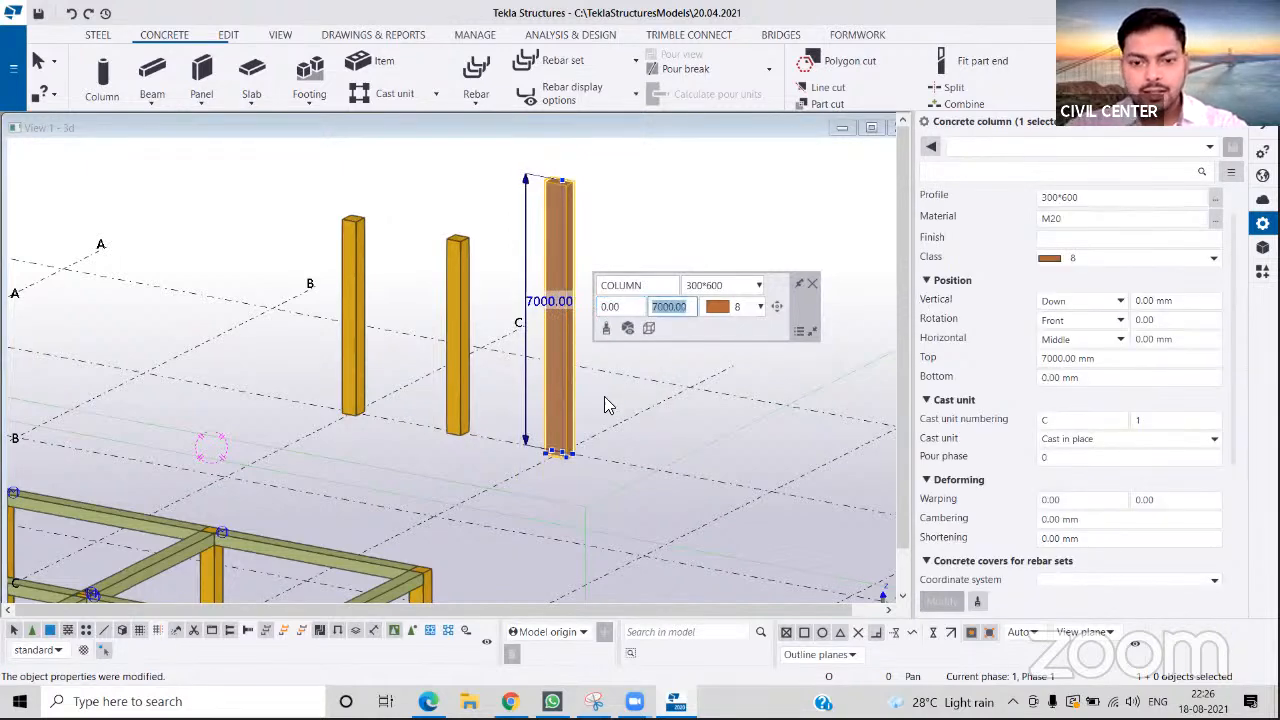
- Reselect the brown column, set its vertical position to Up and apply the modification
scroll(566, 428, "up", 3)
left_click(594, 562)
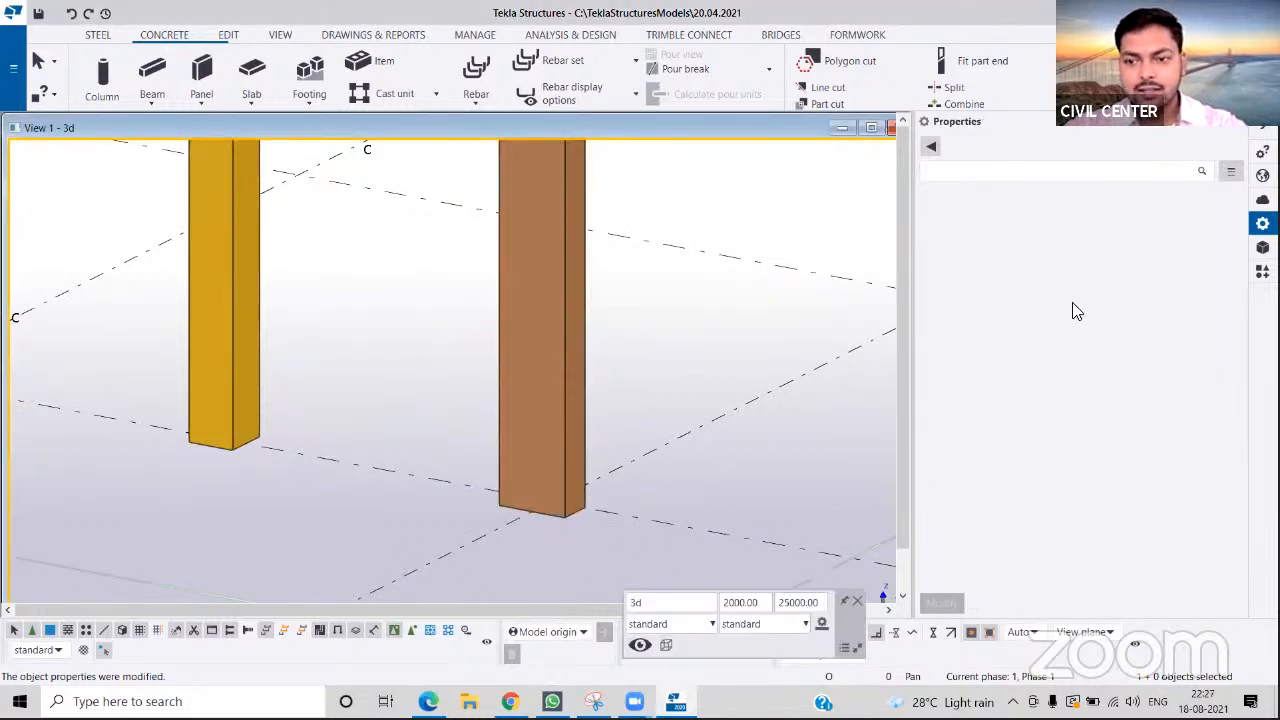
left_click(522, 316)
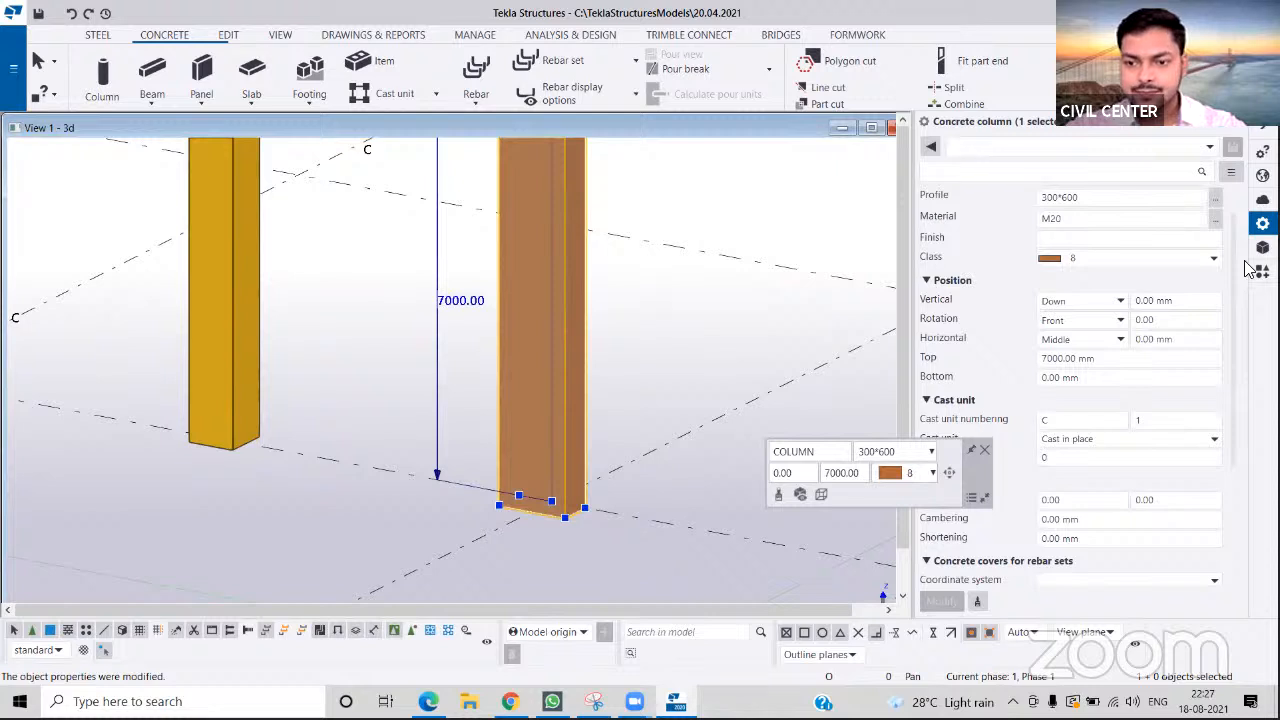
left_click(1092, 300)
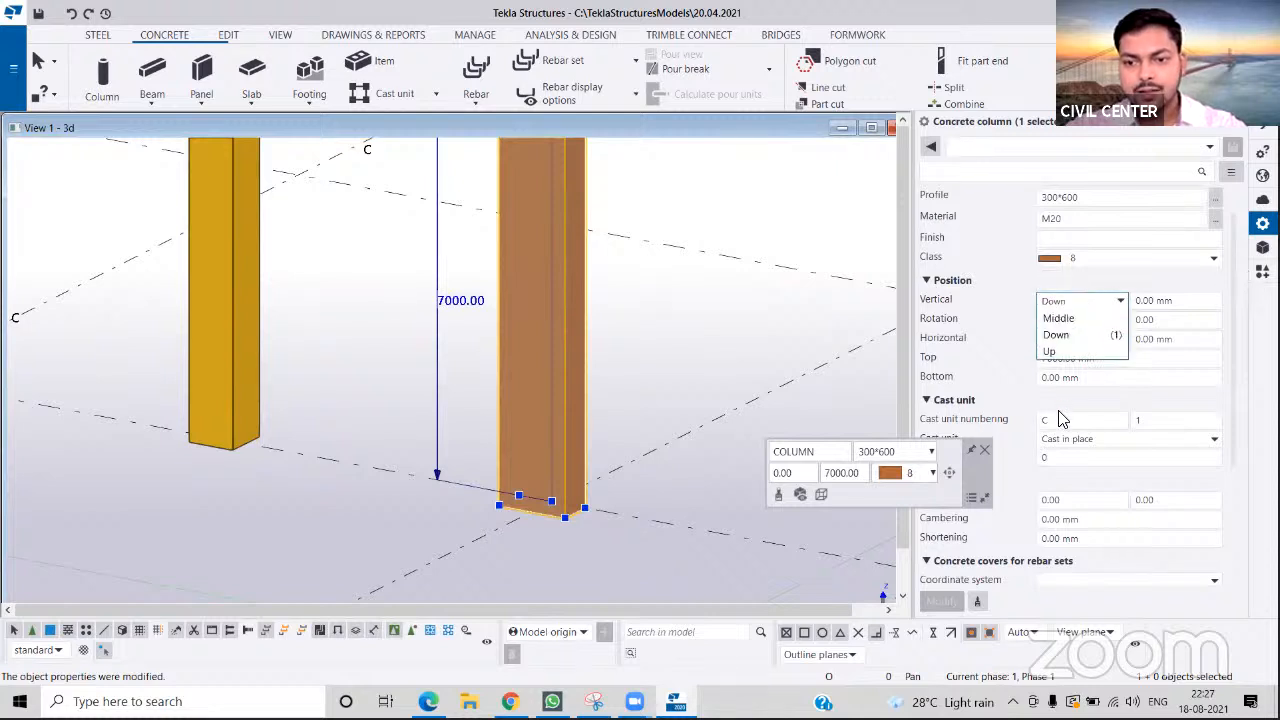
left_click(1071, 355)
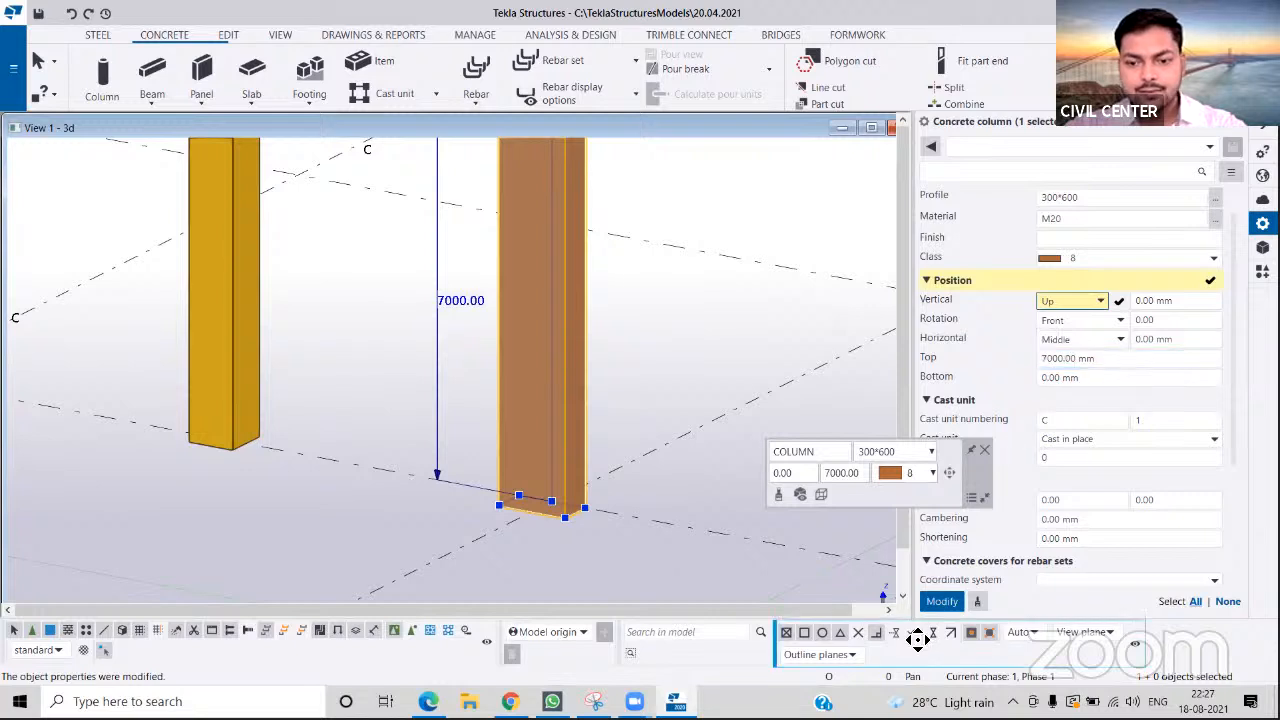
left_click(941, 601)
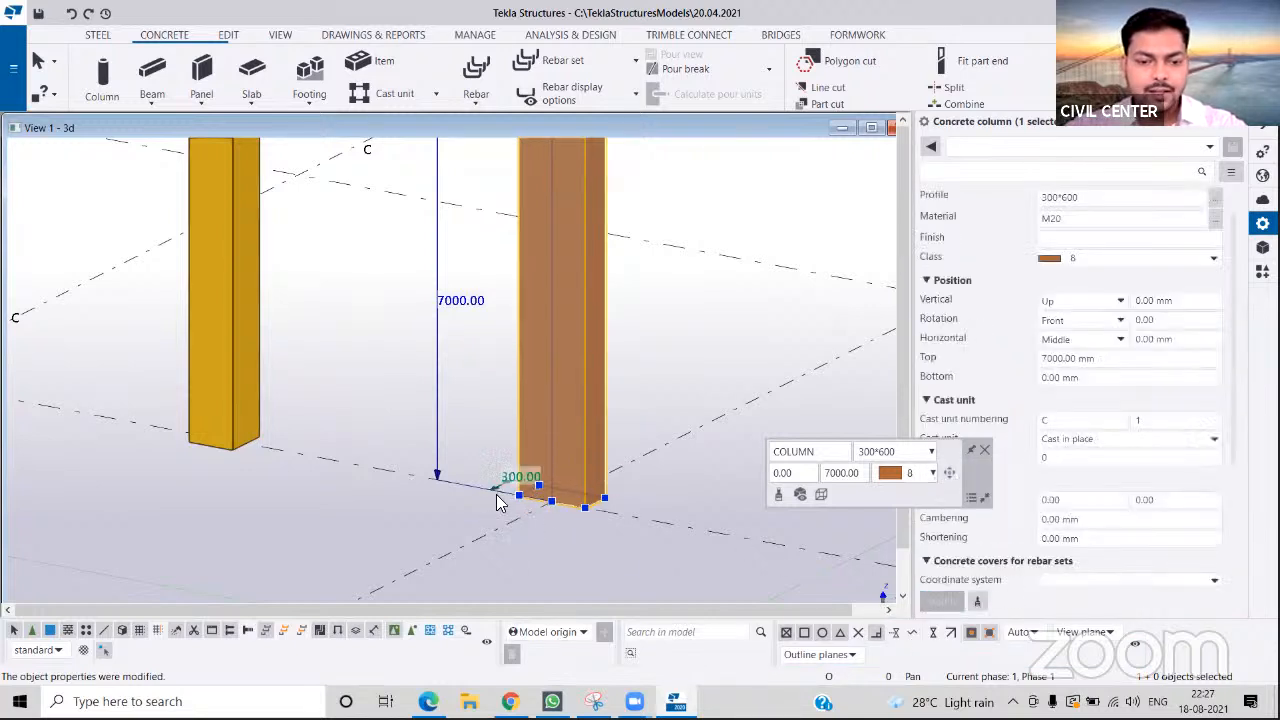
- Reselect the brown column, set its vertical position to Middle and apply the modification
left_click(637, 522)
left_click(542, 418)
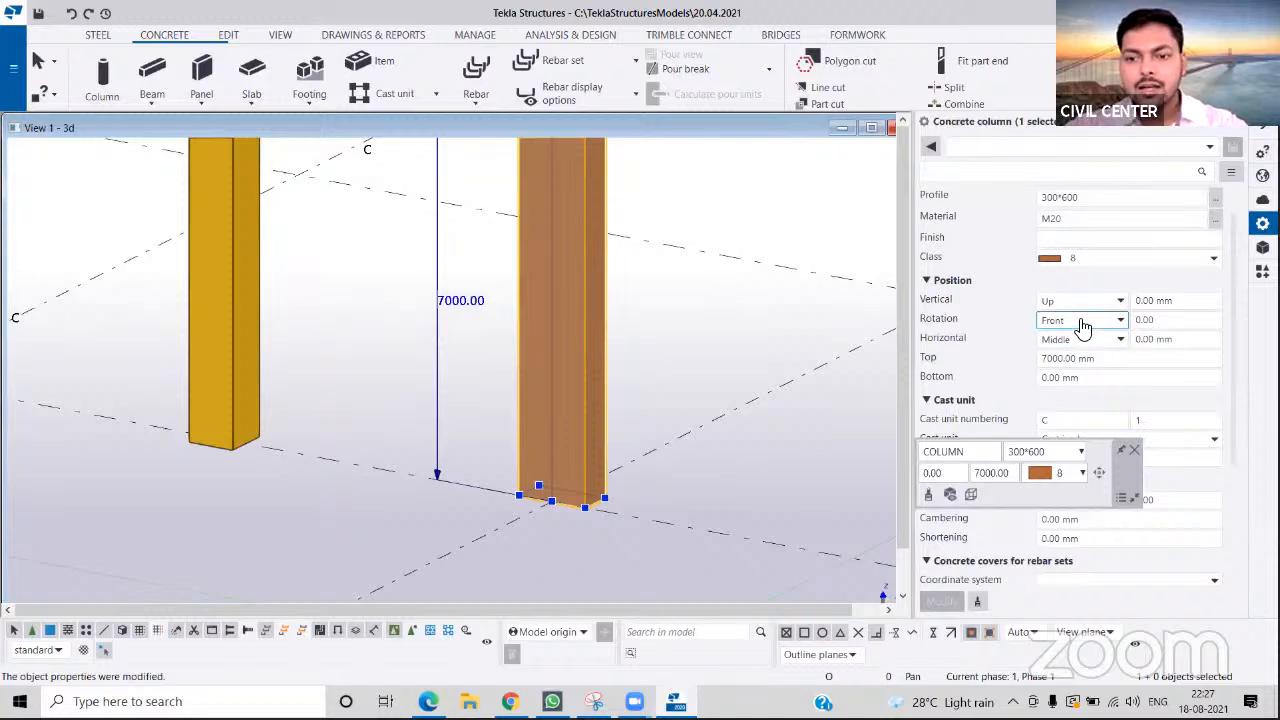
left_click(1102, 304)
left_click(1090, 321)
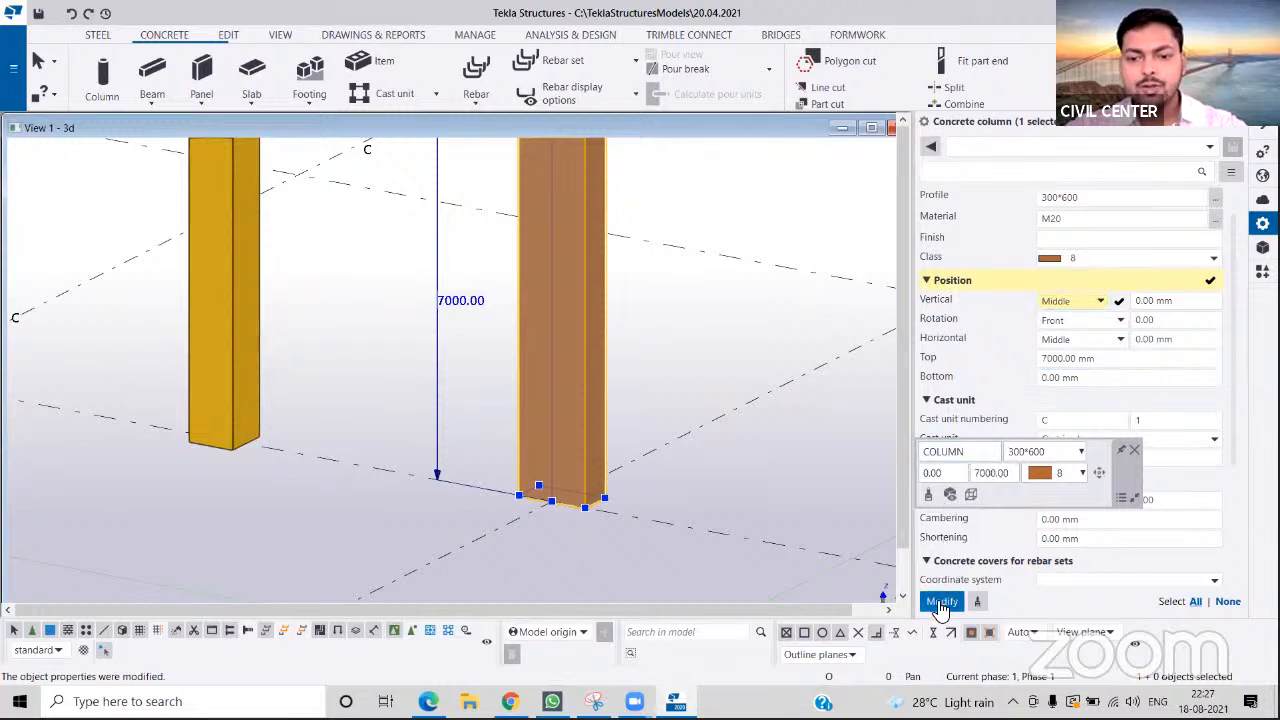
left_click(942, 601)
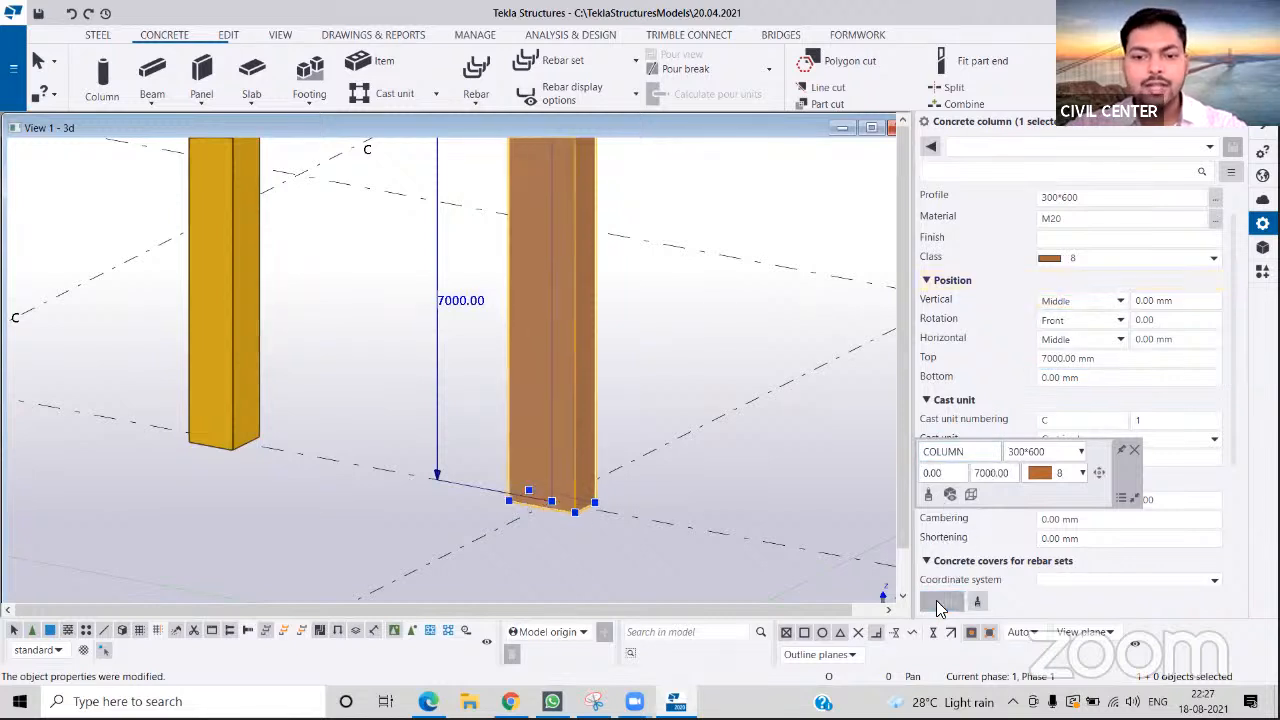
- Apply a rotation offset of 70 to the column with Front rotation and inspect its top end
left_click(1119, 320)
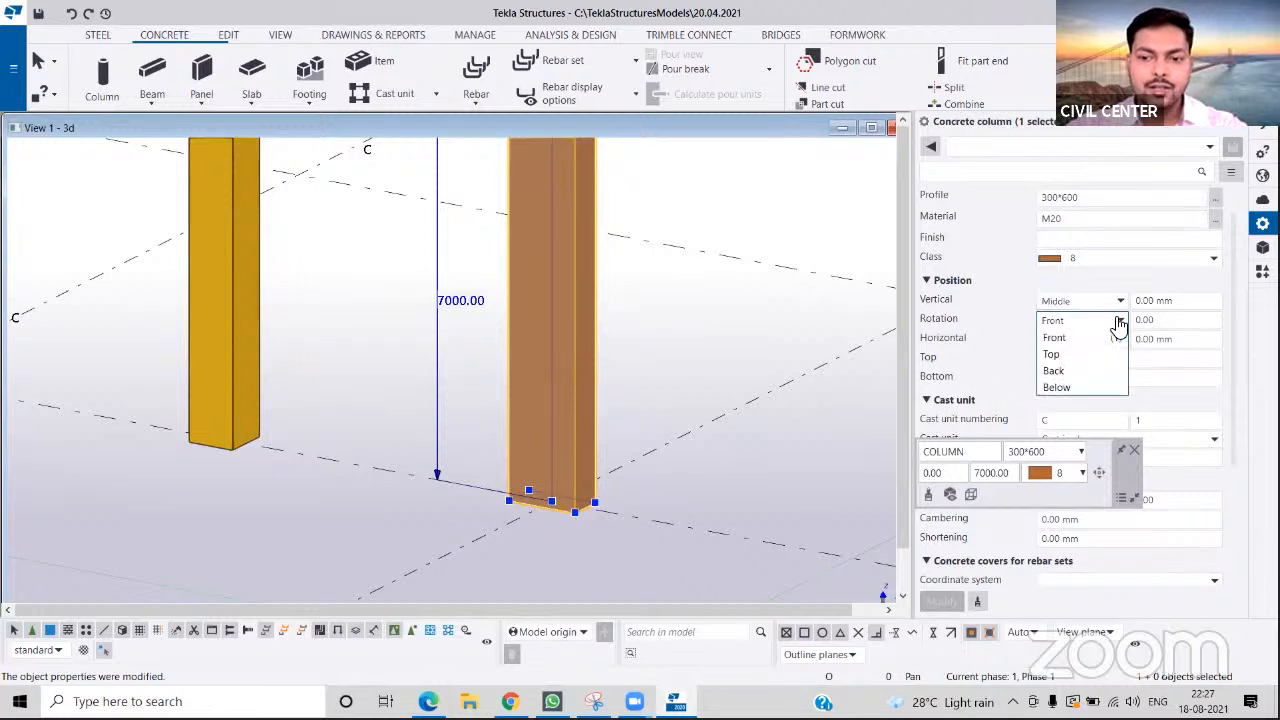
left_click(1170, 319)
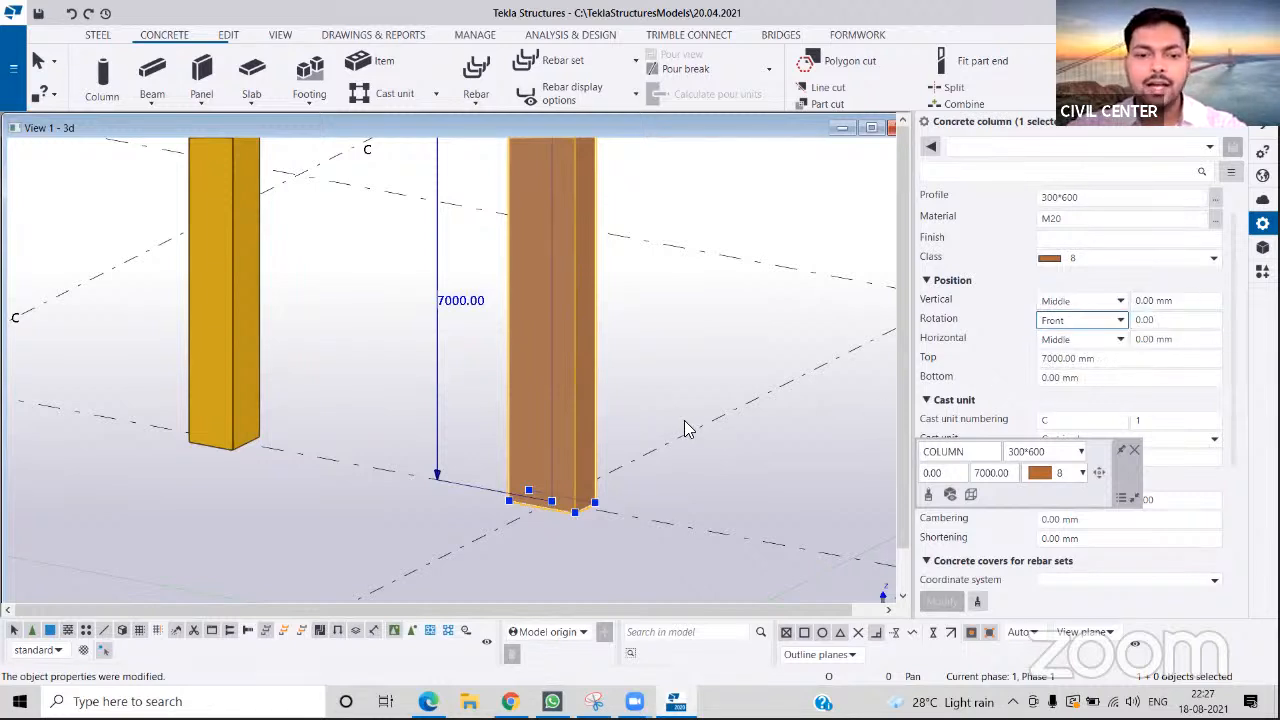
scroll(672, 420, "down", 5)
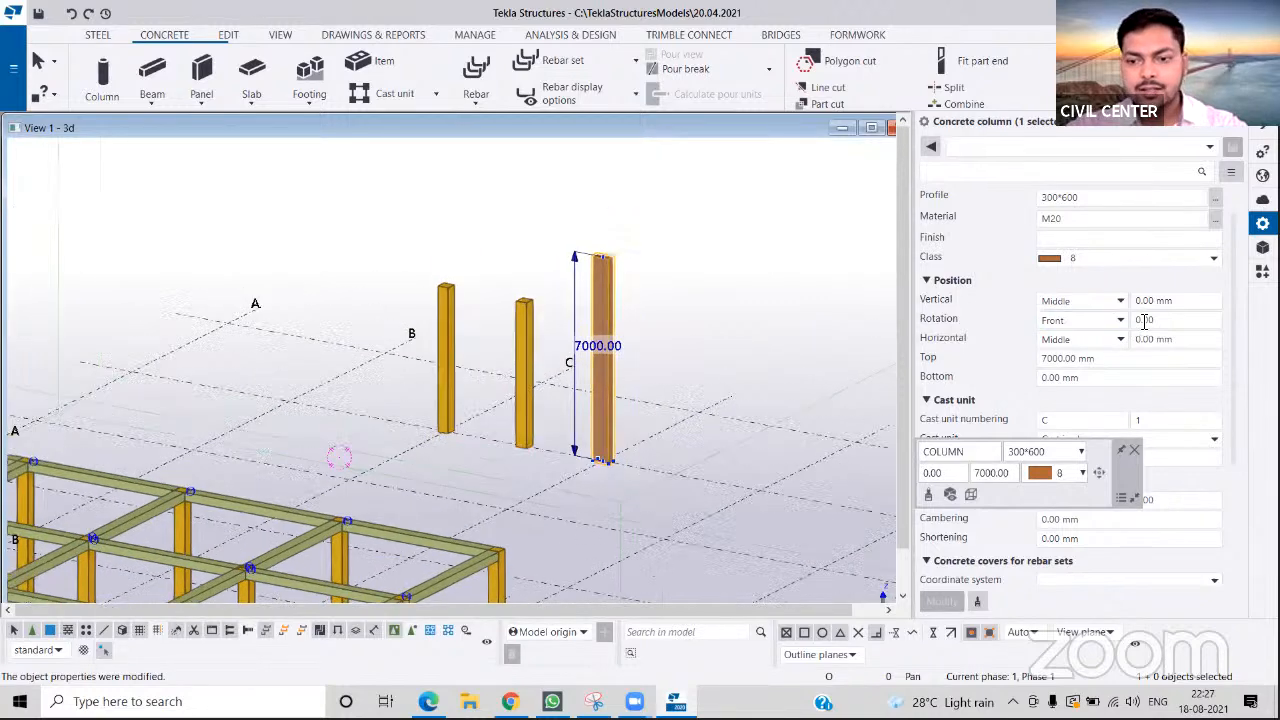
left_click(1152, 320)
key("ctrl+a")
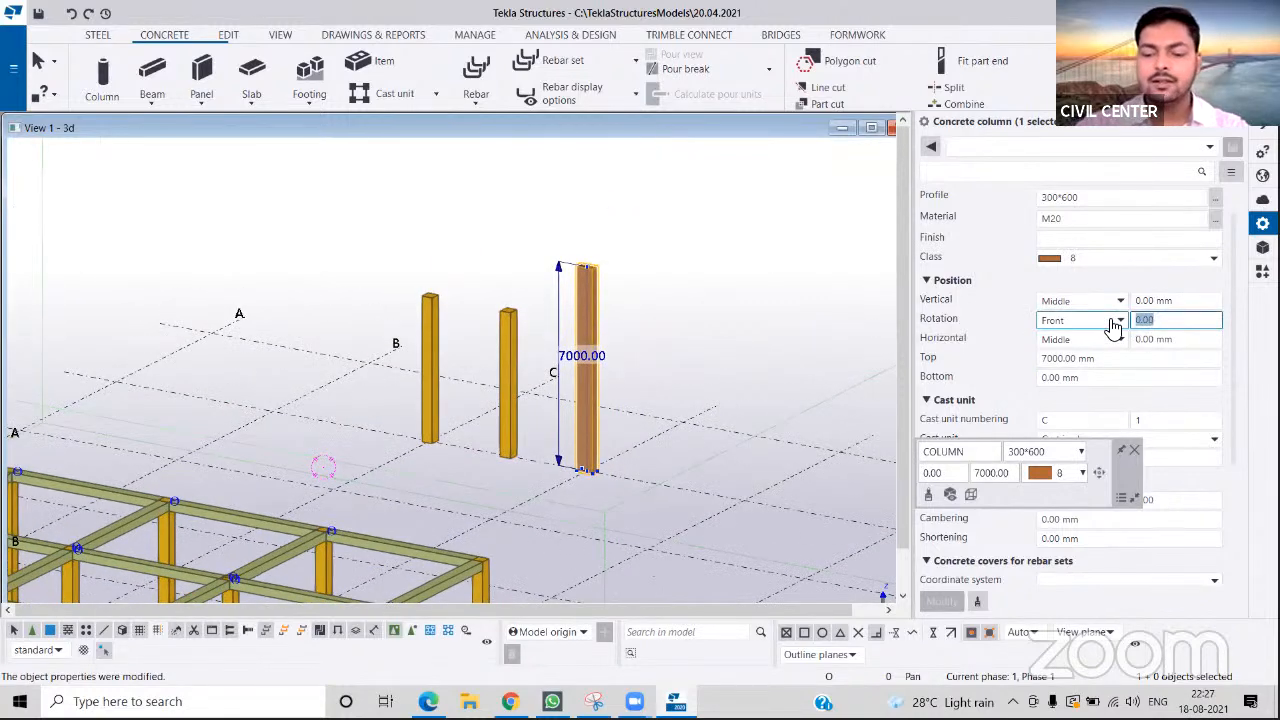
type("70")
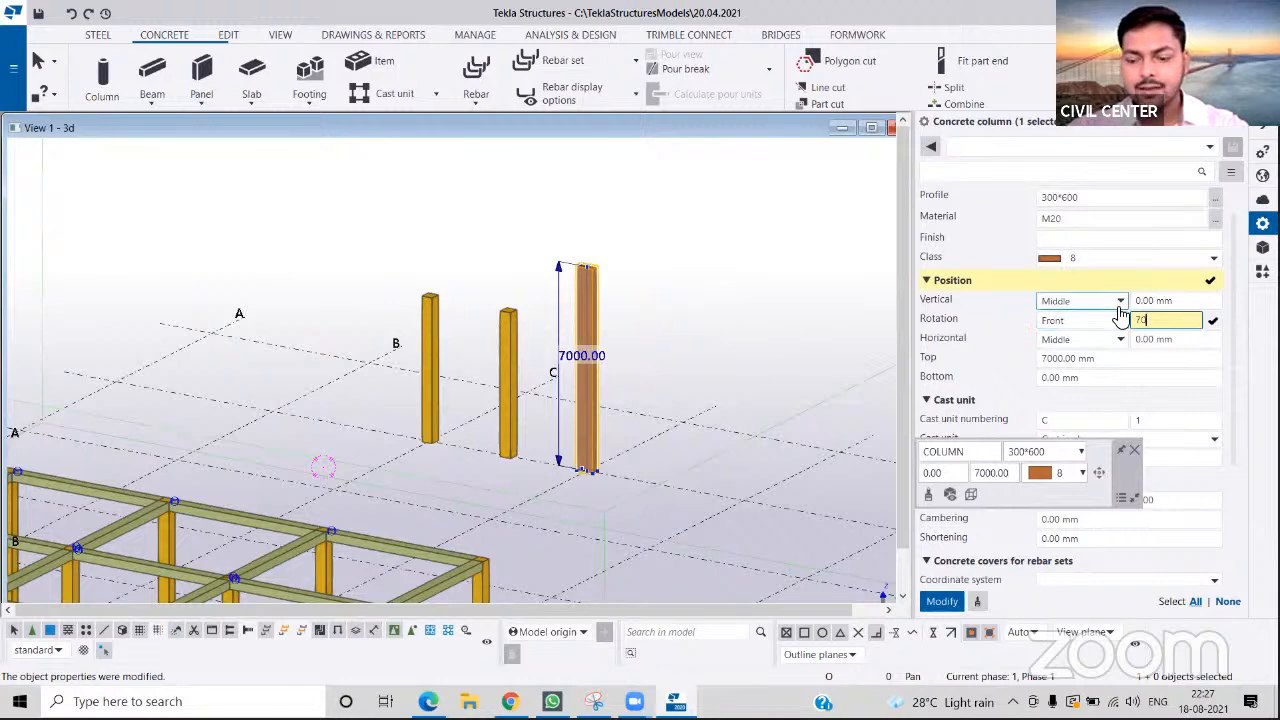
key("Return")
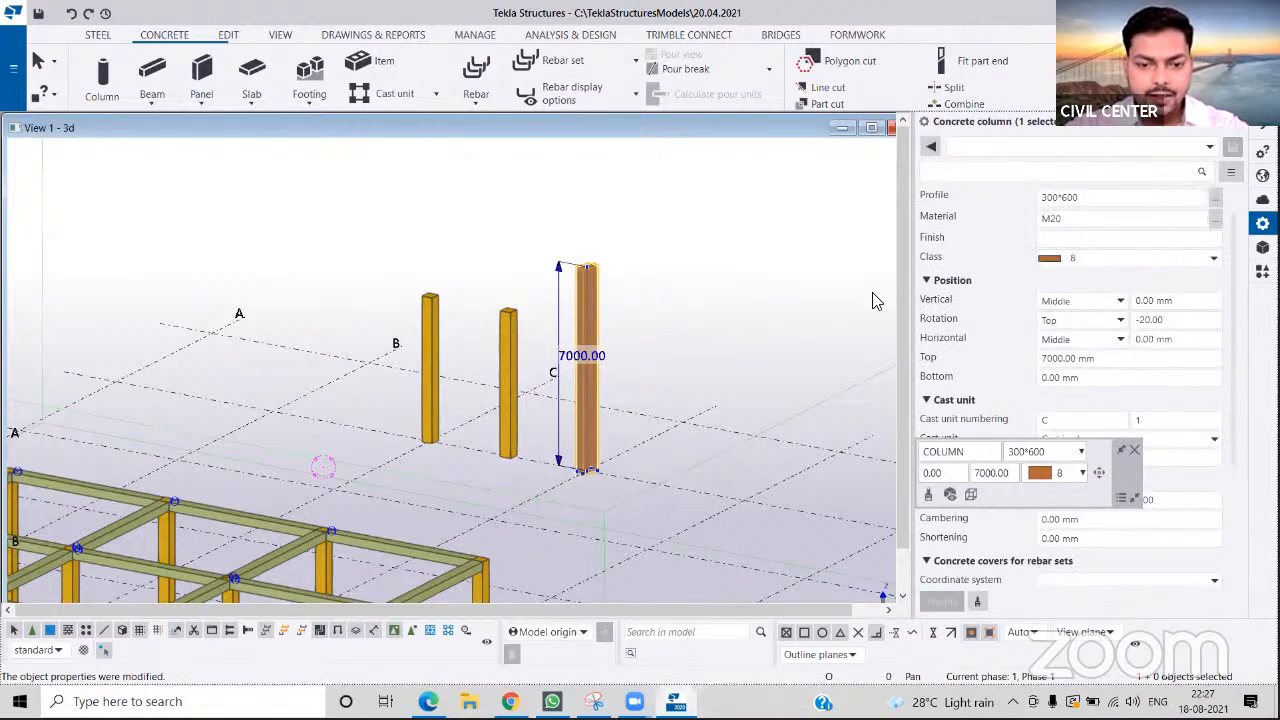
scroll(532, 237, "up", 5)
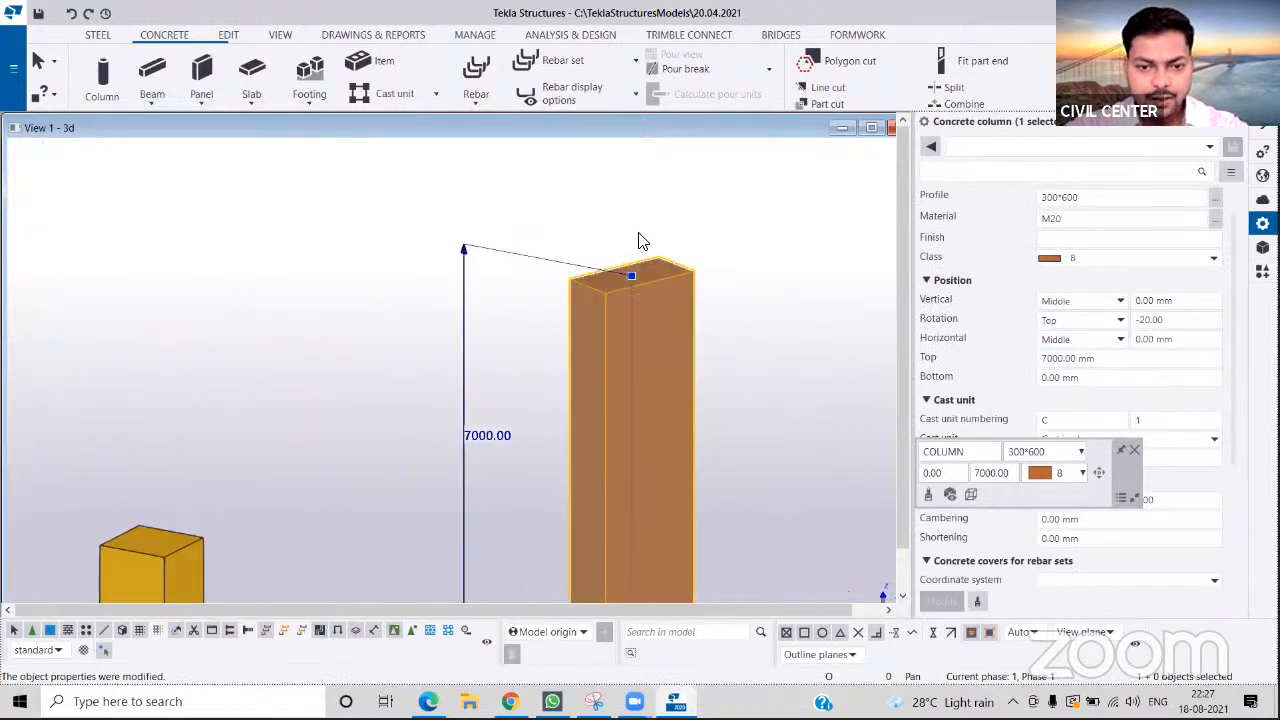
scroll(638, 236, "down", 2)
scroll(636, 556, "up", 3)
scroll(636, 556, "down", 1)
scroll(636, 556, "down", 2)
- Set the column's rotation to Front with an offset of 50 and apply it
left_click(1150, 320)
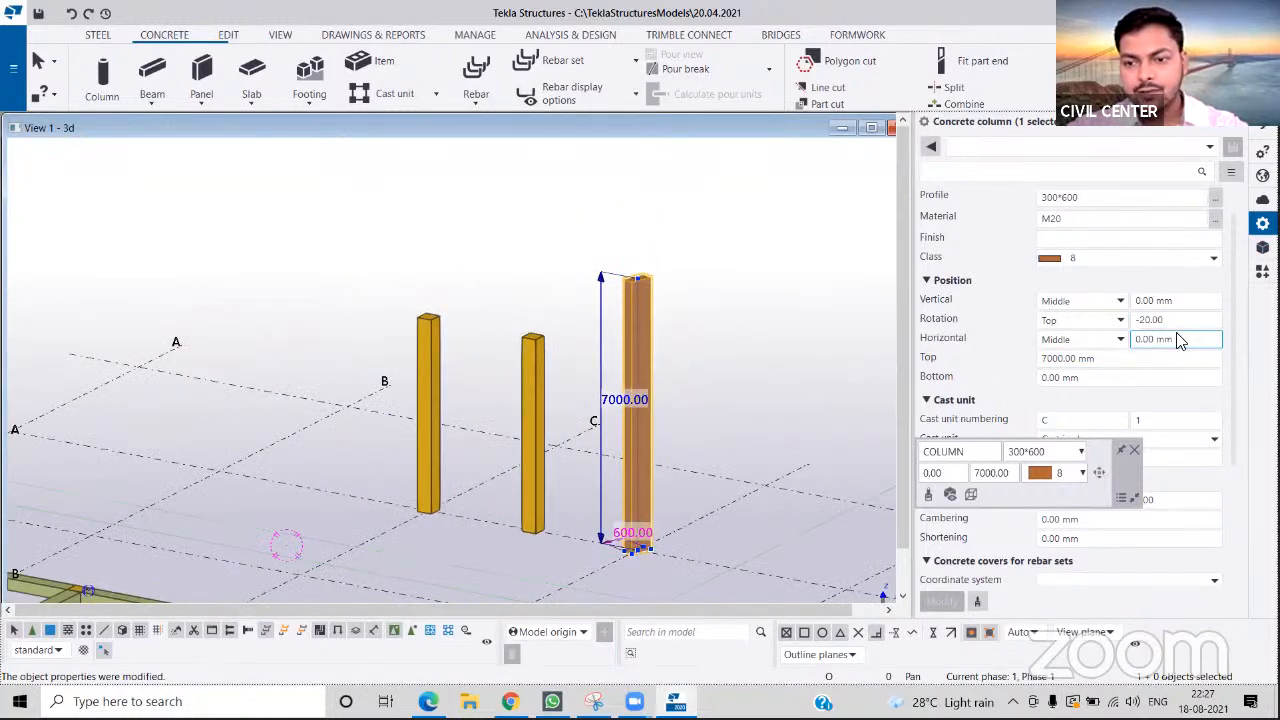
key("Return")
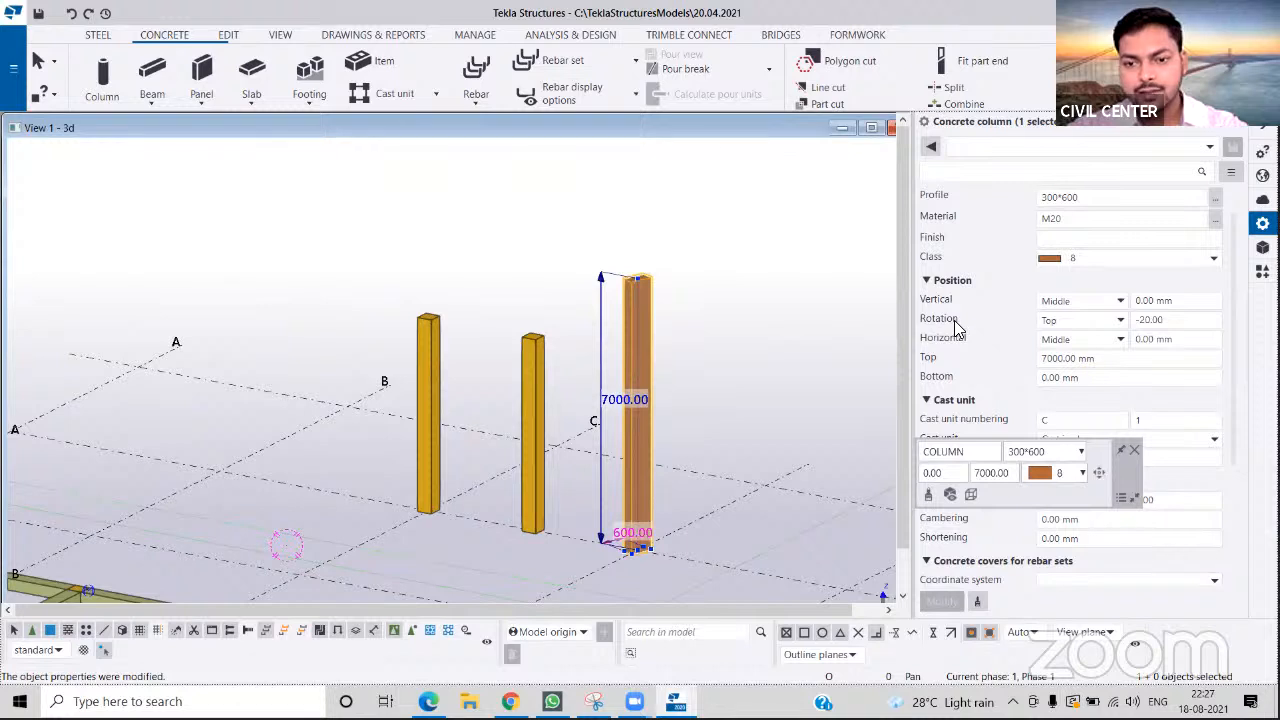
left_click(1095, 321)
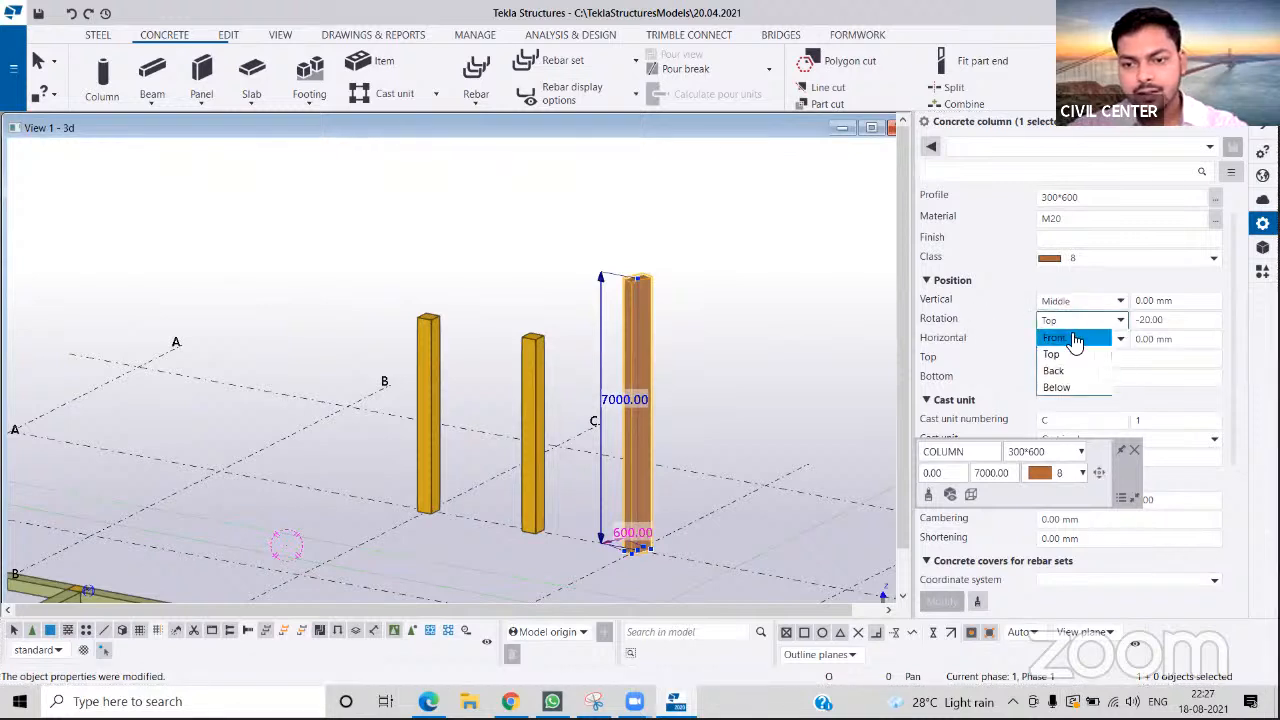
left_click(1077, 338)
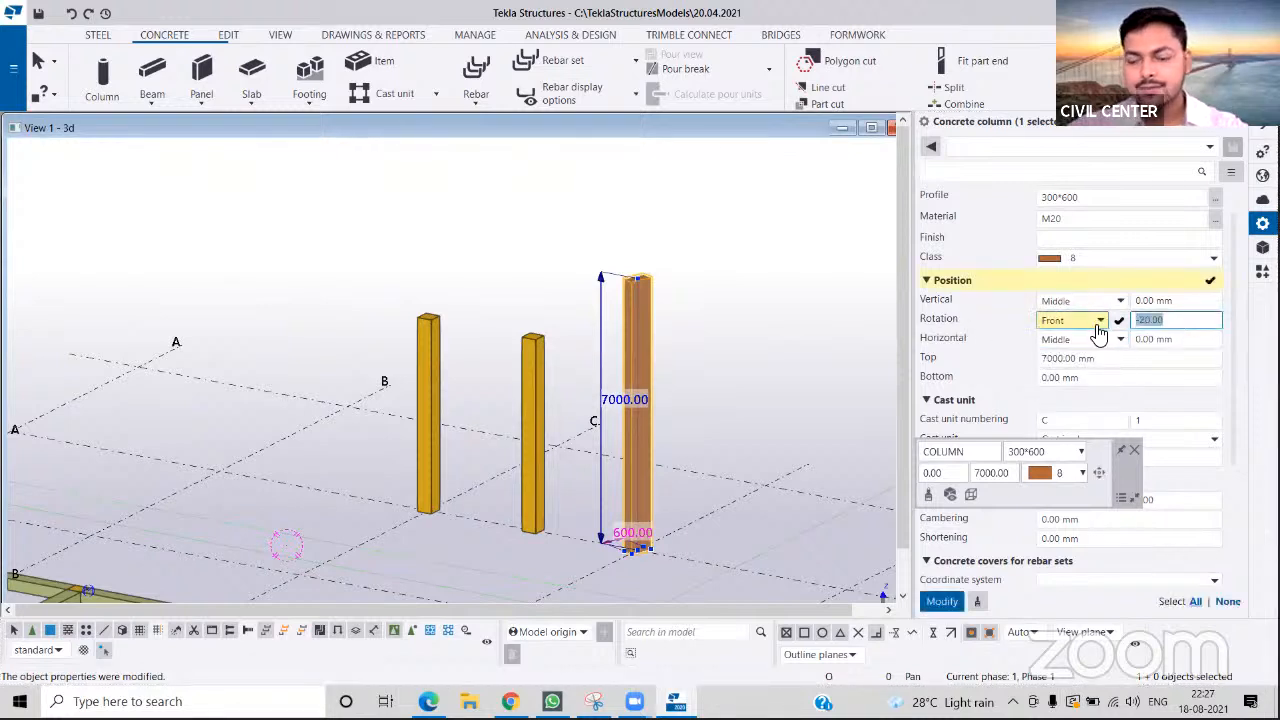
type("50")
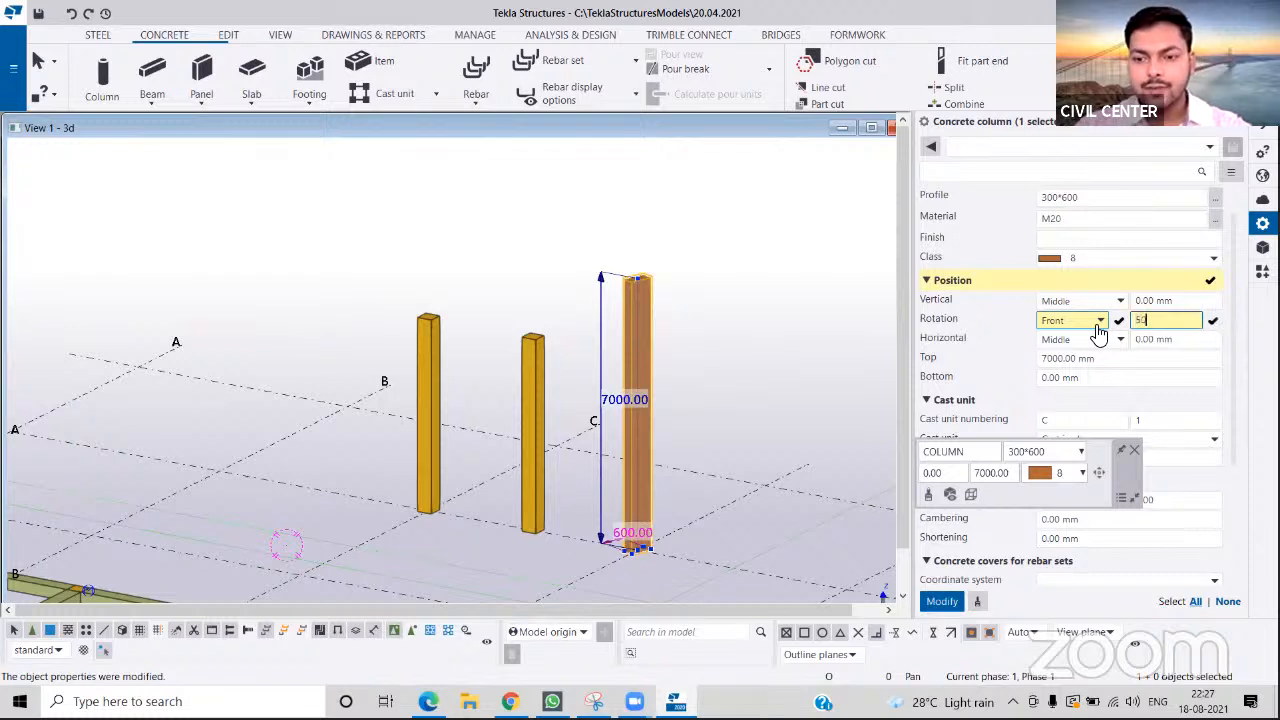
key("Return")
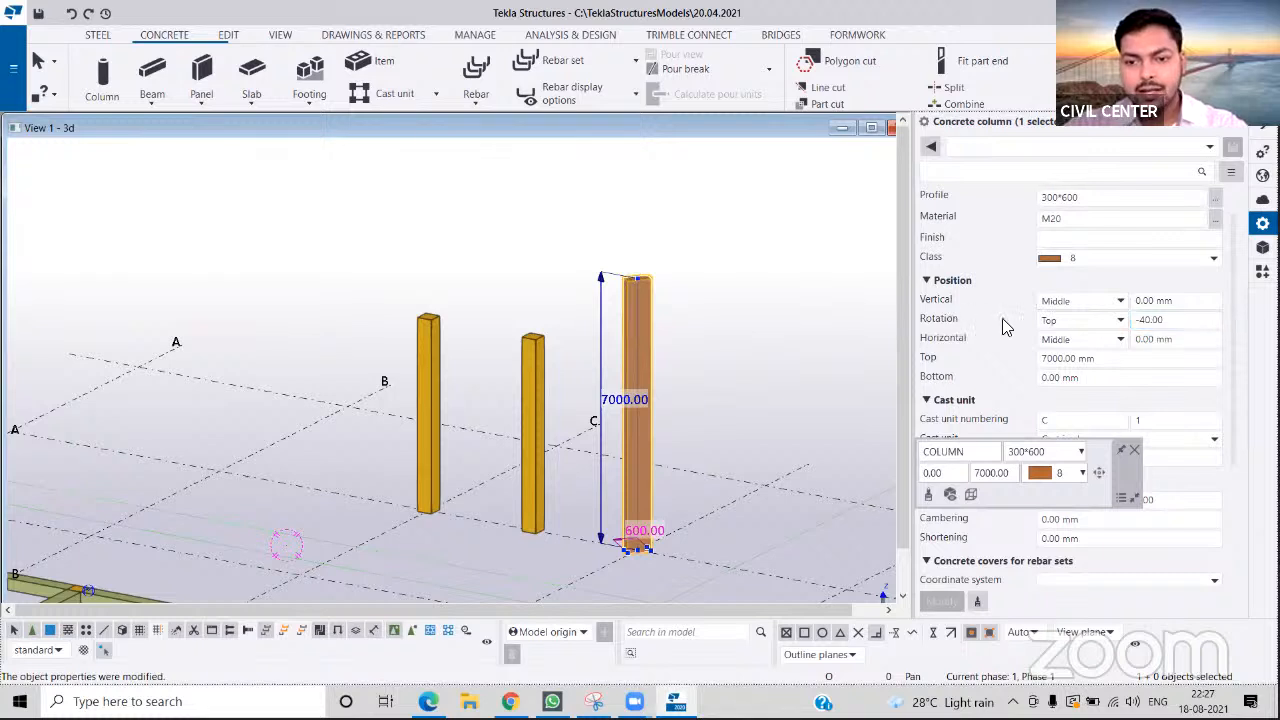
- Set the column's rotation to Front with an offset of 0 and apply it
left_click(1075, 322)
left_click(1075, 340)
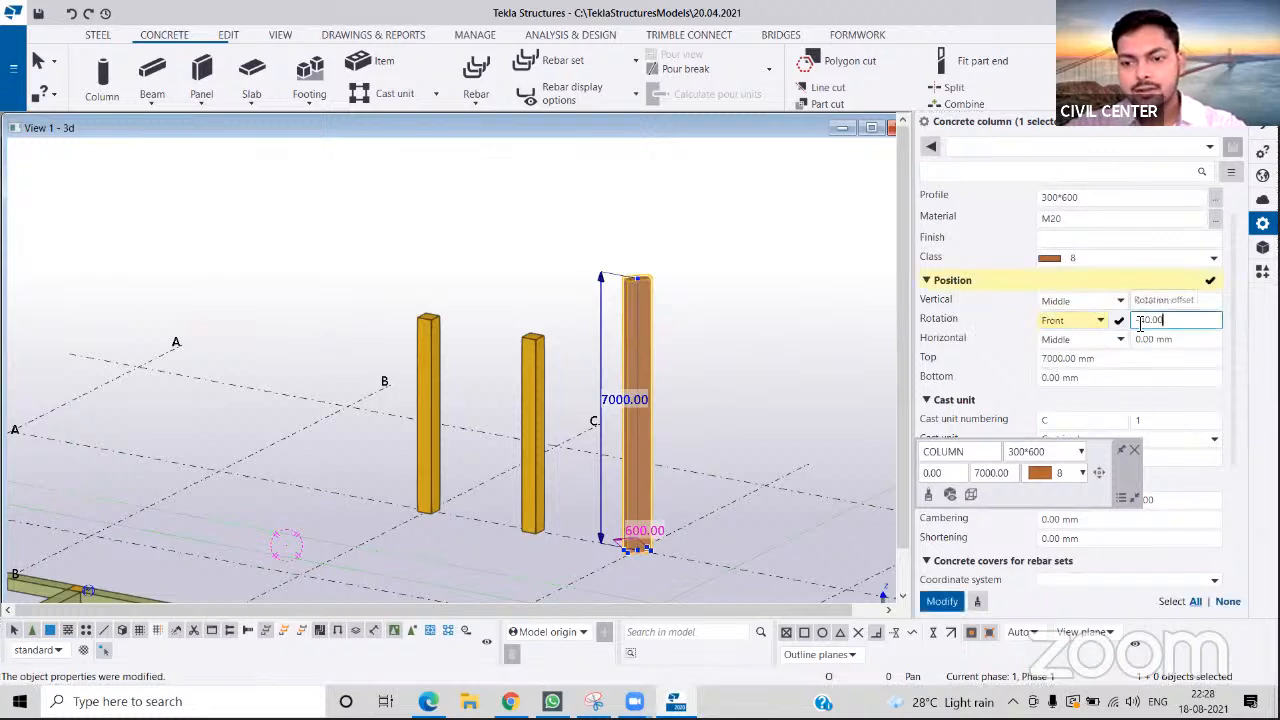
type("0")
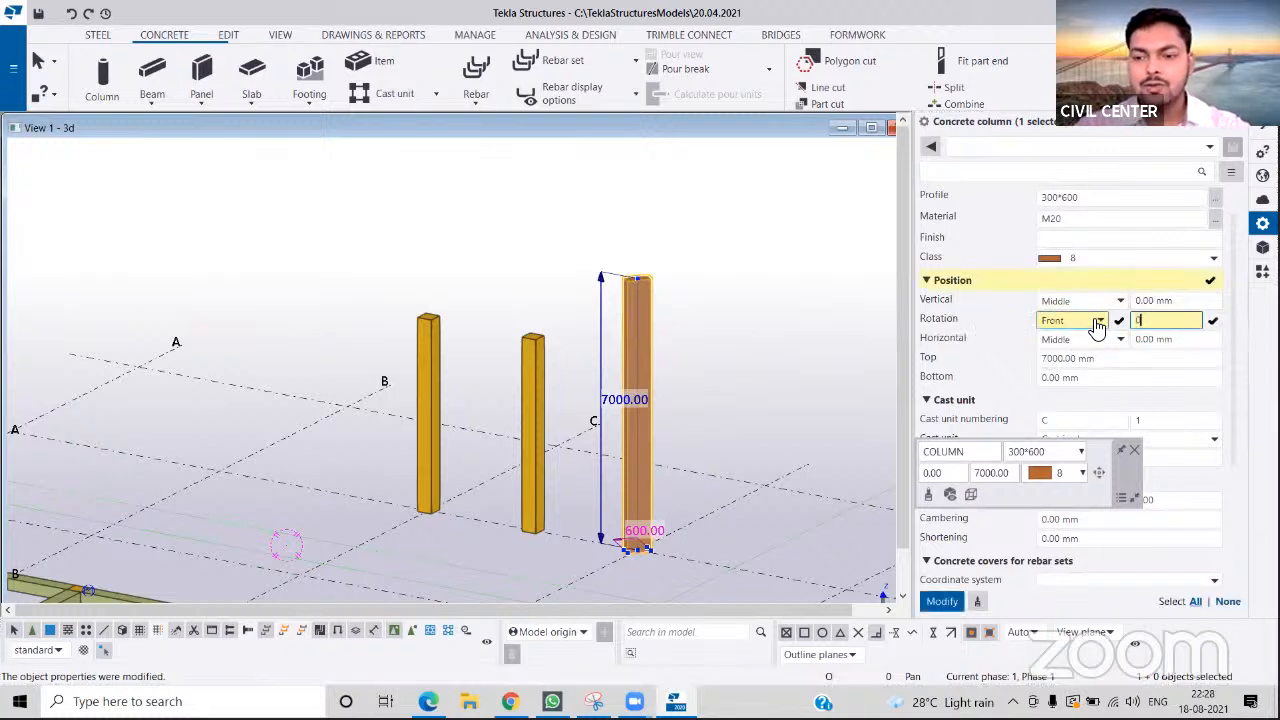
key("Return")
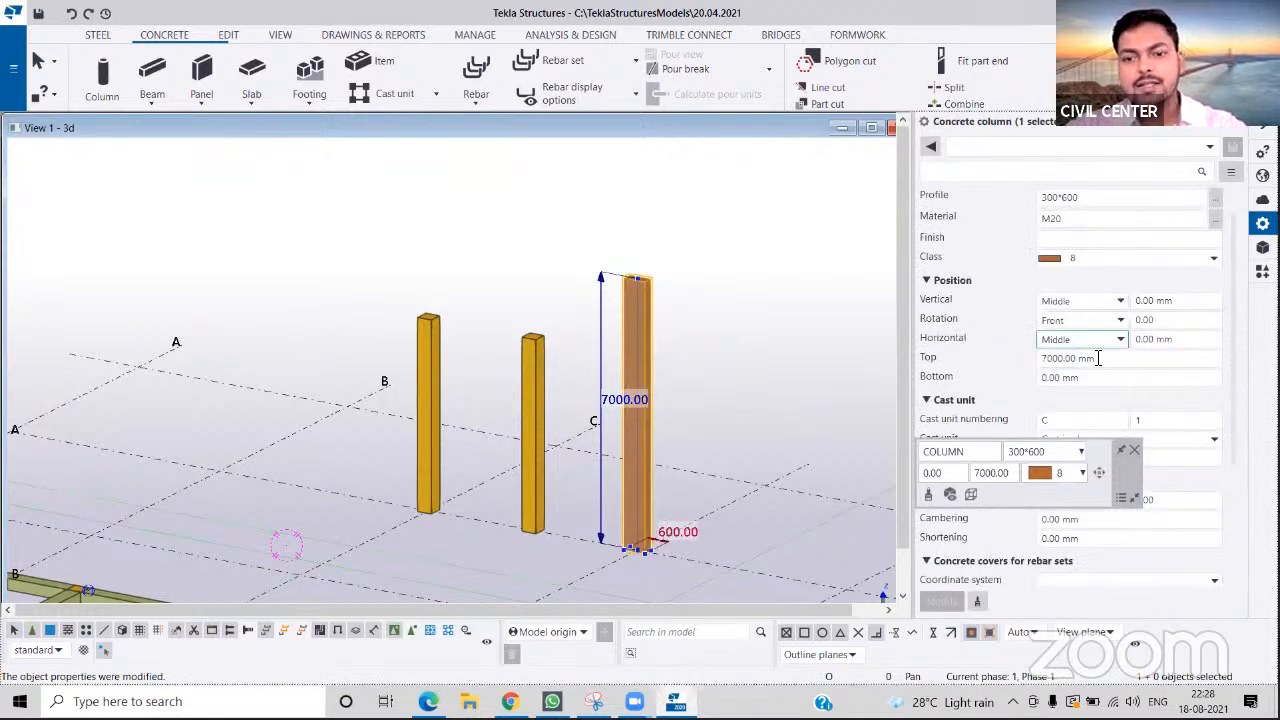
- Set the brown column's horizontal position to Left, apply it and reselect the column
left_click(1112, 346)
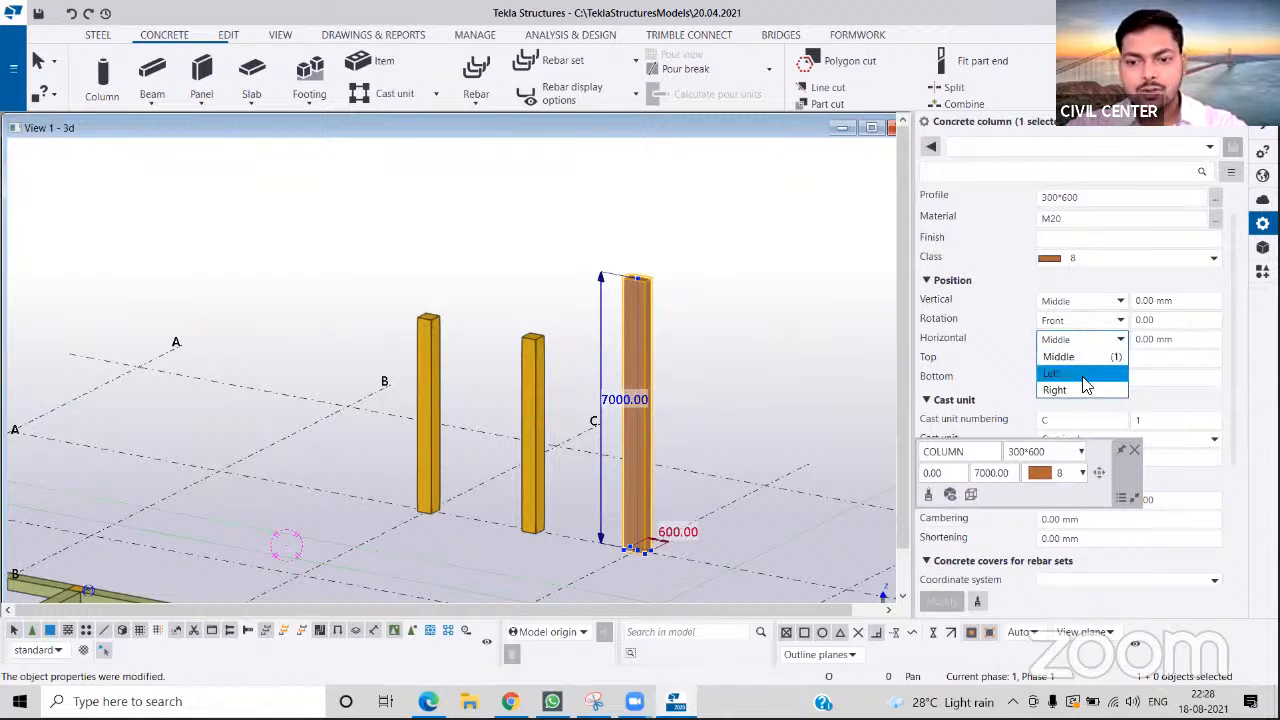
left_click(1083, 376)
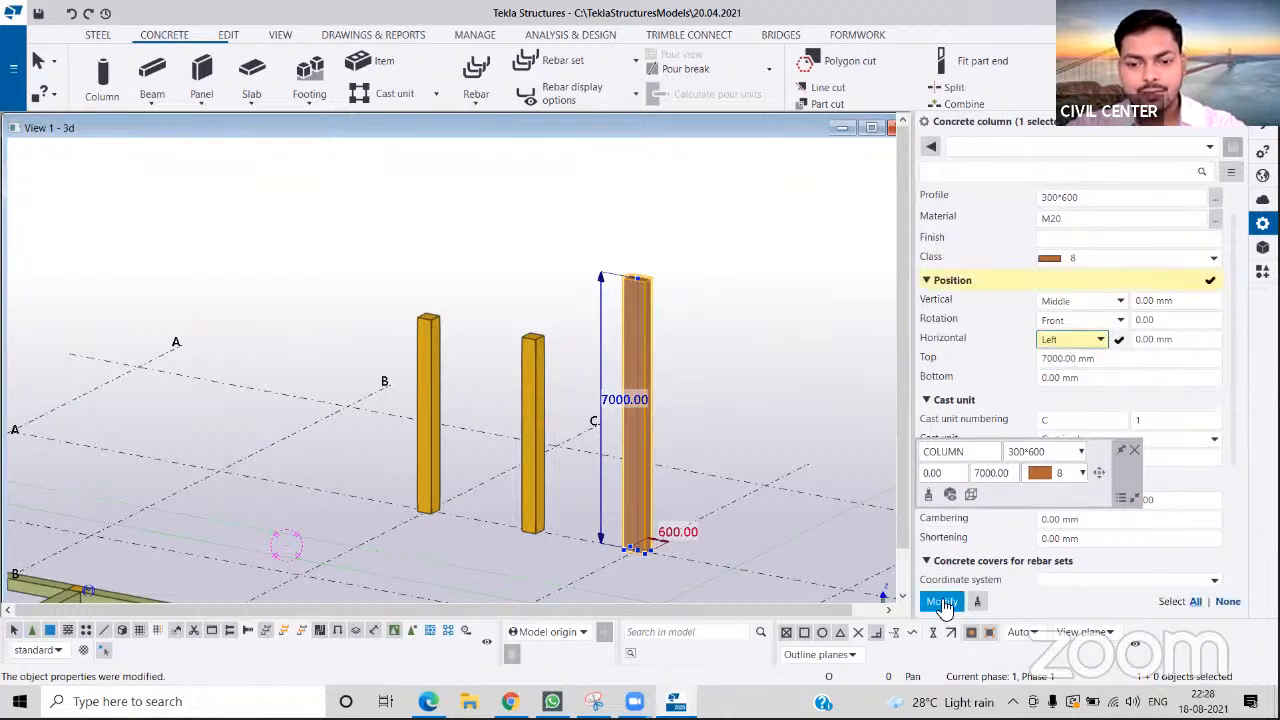
left_click(942, 602)
left_click(582, 514)
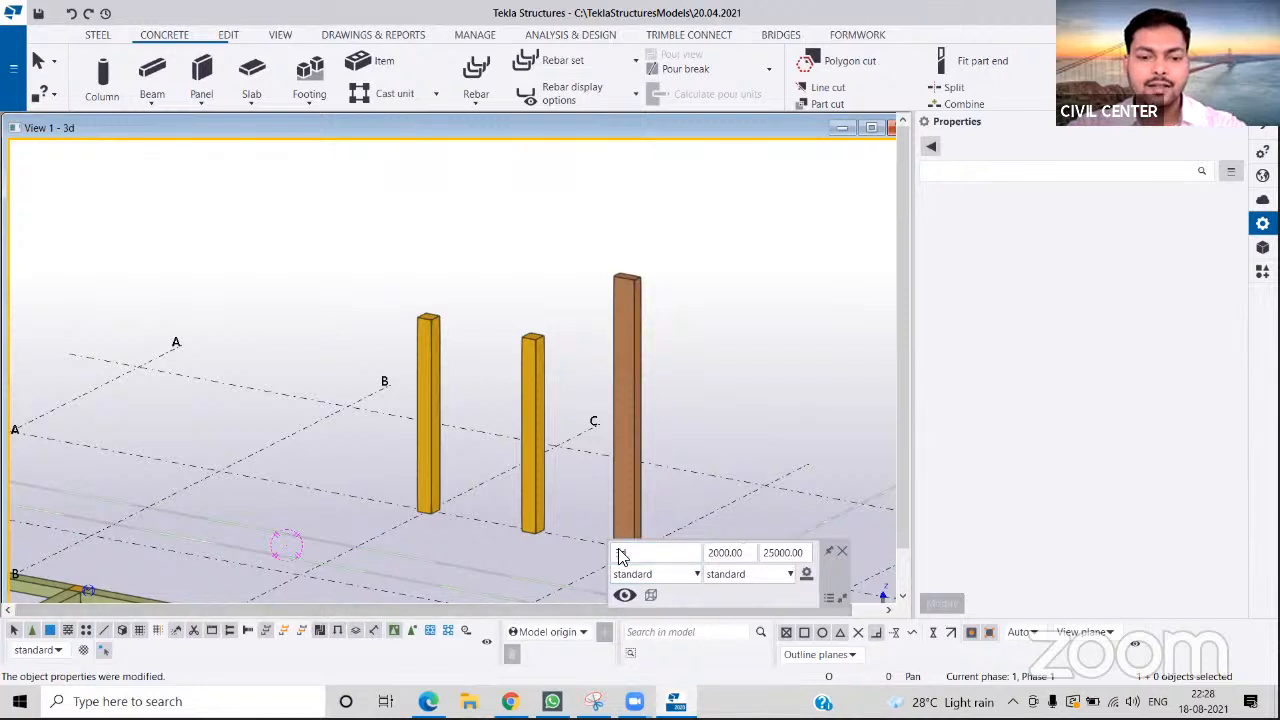
left_click(630, 368)
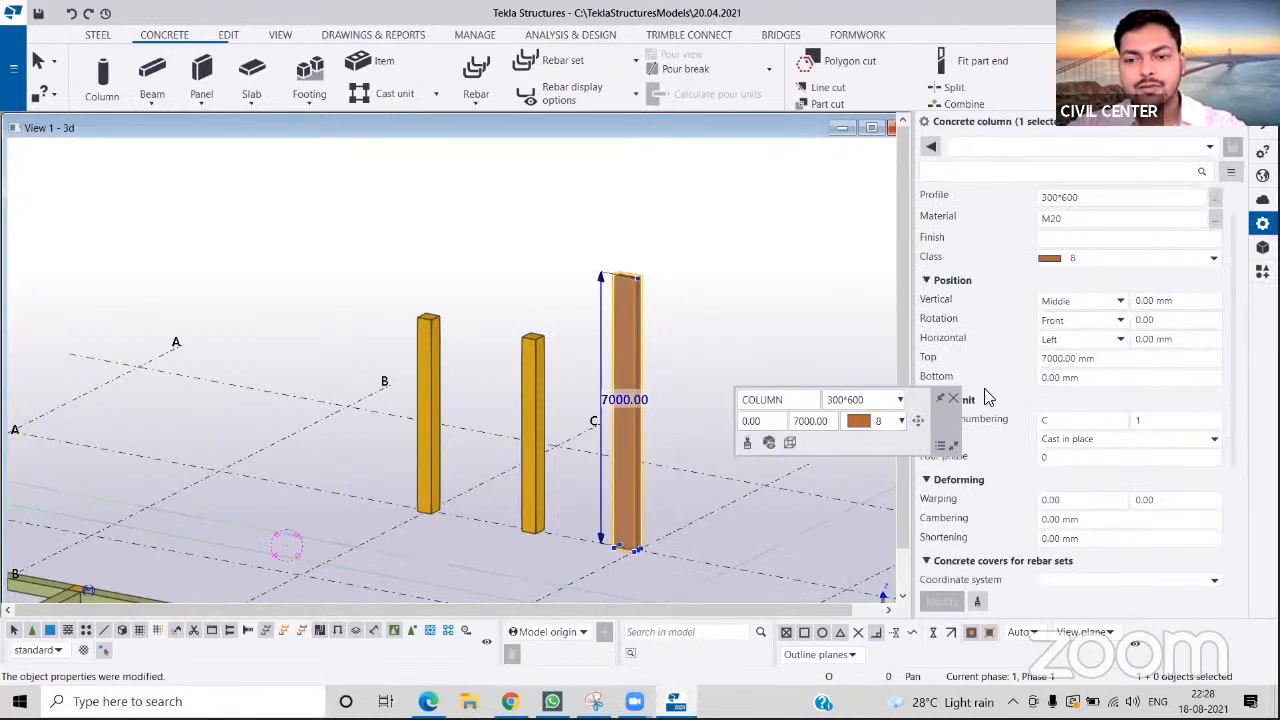
- Set the brown column's horizontal position to Right and apply the modification
left_click(1096, 340)
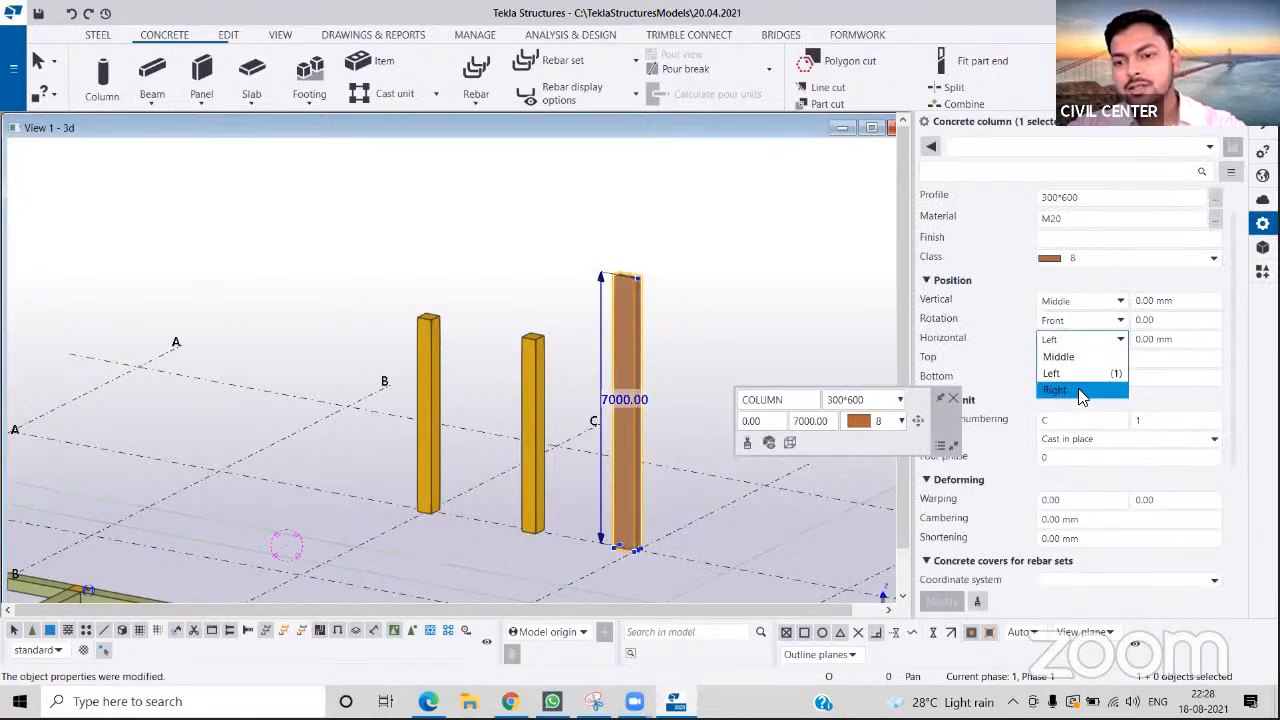
left_click(1081, 390)
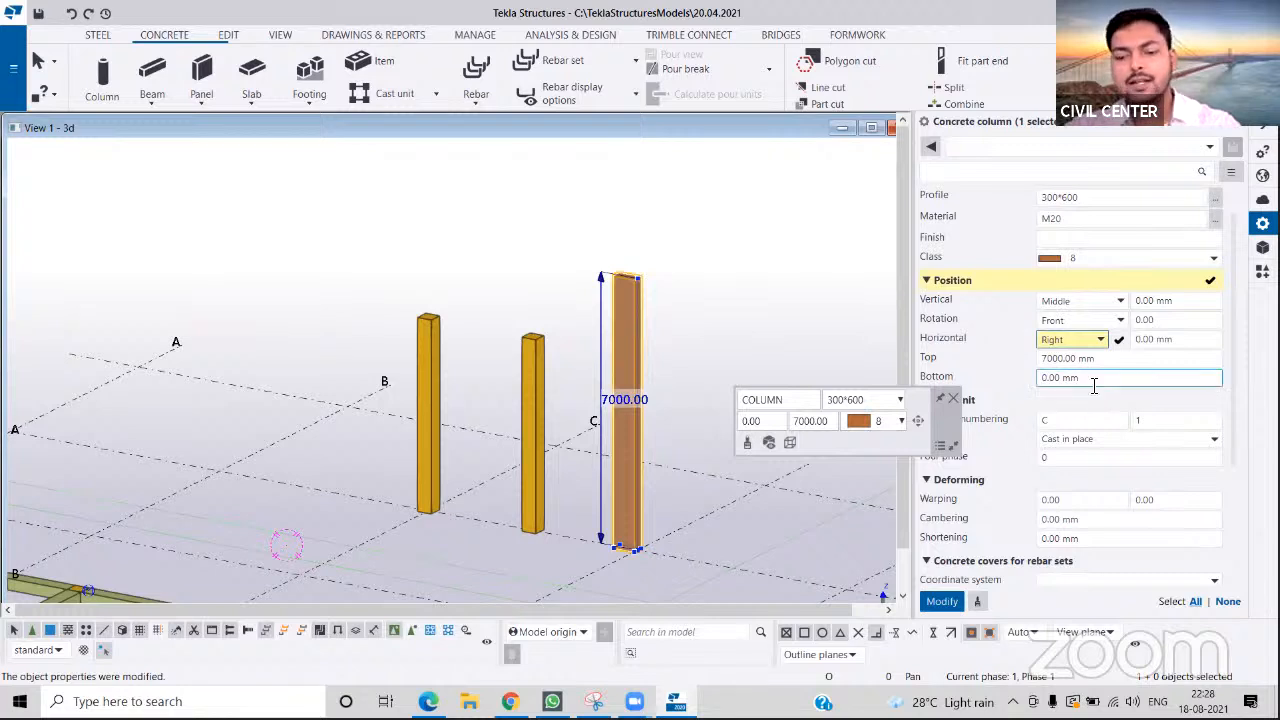
middle_click(1094, 384)
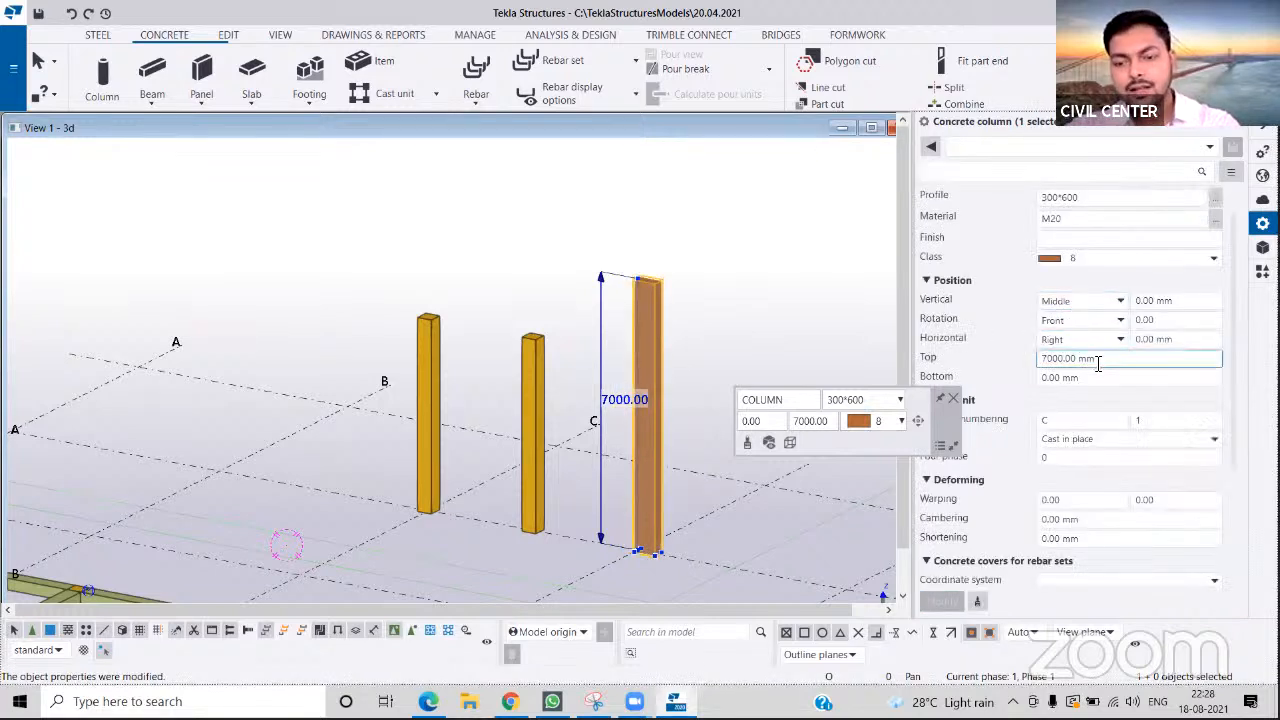
- Set the brown column's horizontal position to Middle and apply the modification
left_click(1108, 340)
left_click(1062, 358)
middle_click(1069, 385)
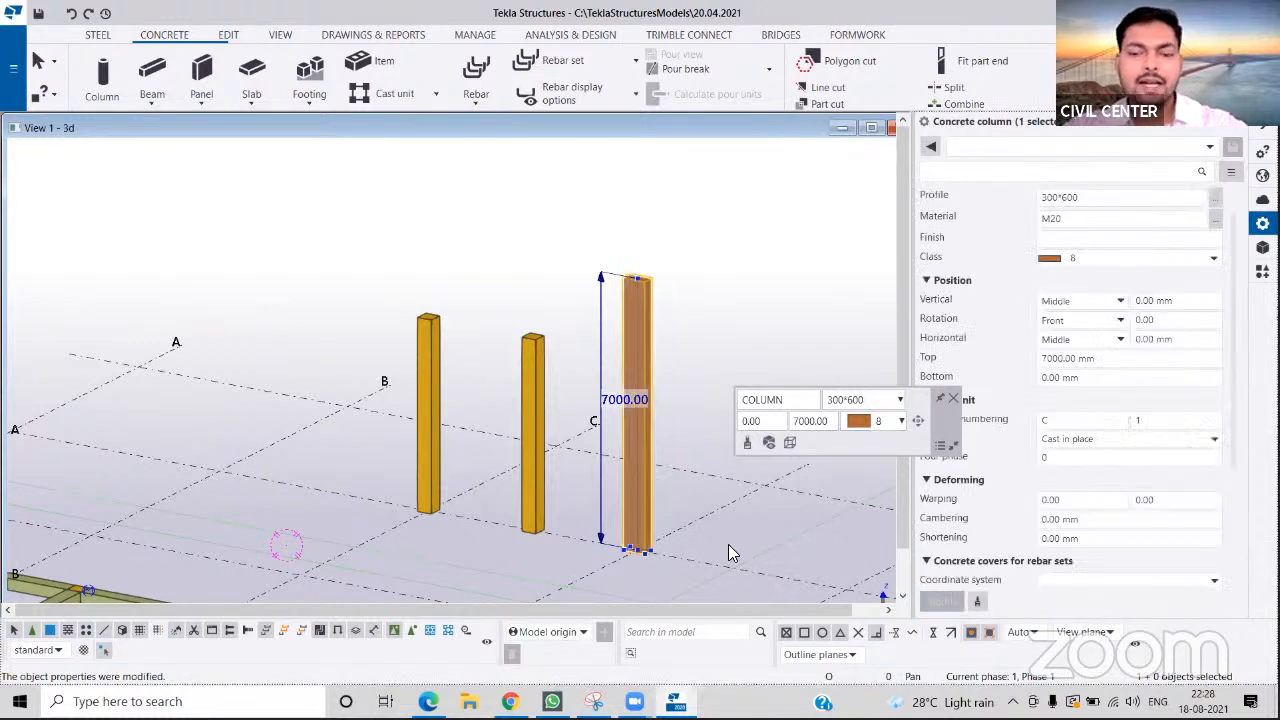
- Move the floating column properties out of the way and examine the cast unit numbering prefix and start number, checking the YouTube live chat in between
left_click_drag(945, 415, 872, 152)
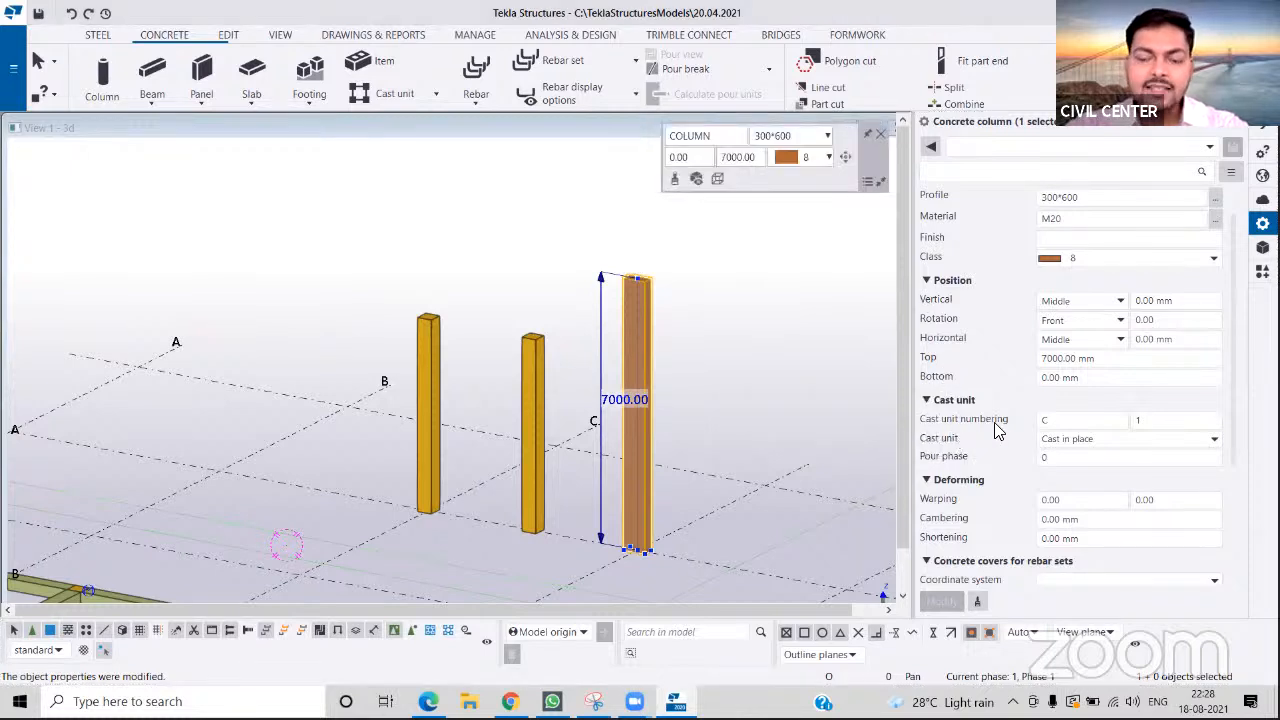
scroll(1010, 420, "down", 2)
left_click(1085, 341)
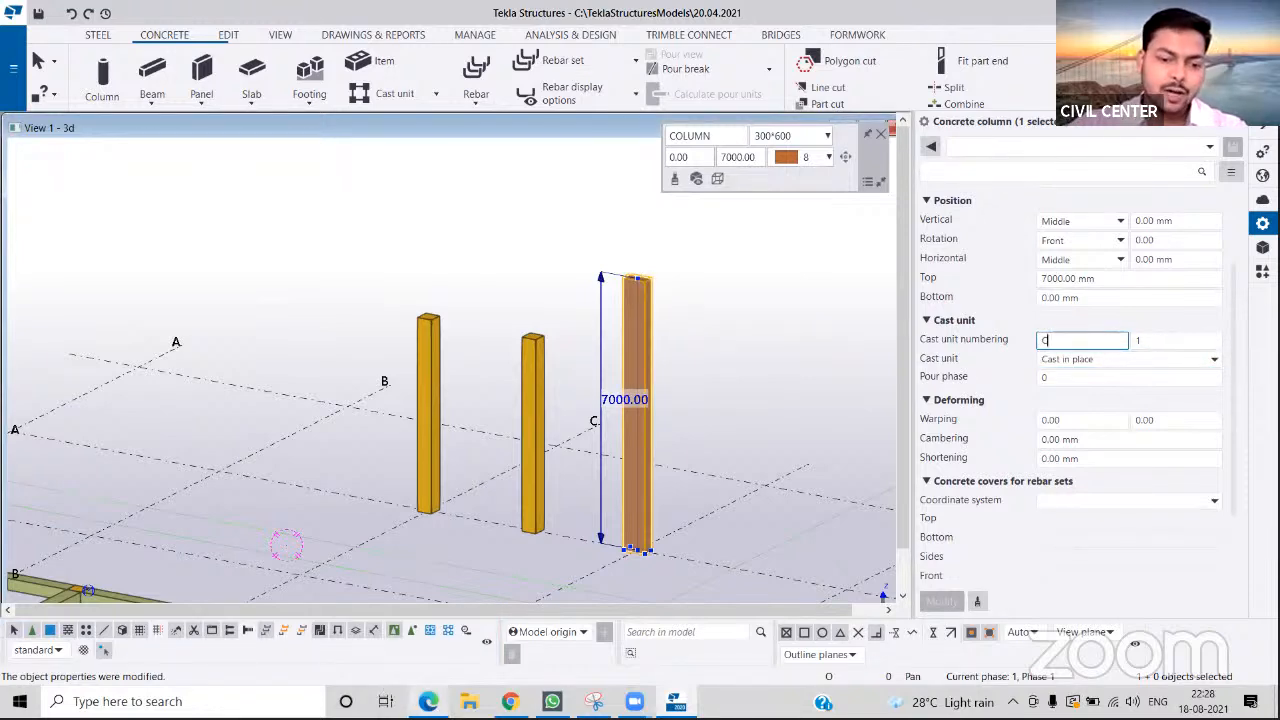
left_click(428, 701)
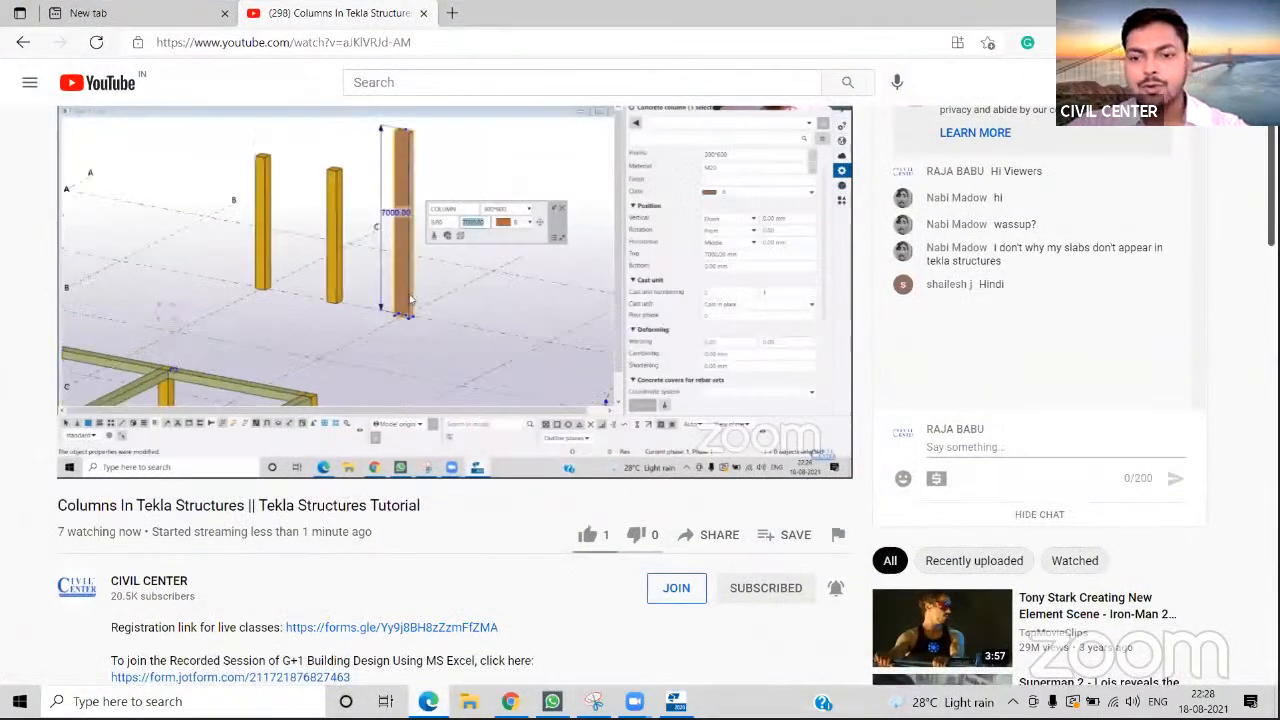
left_click(676, 701)
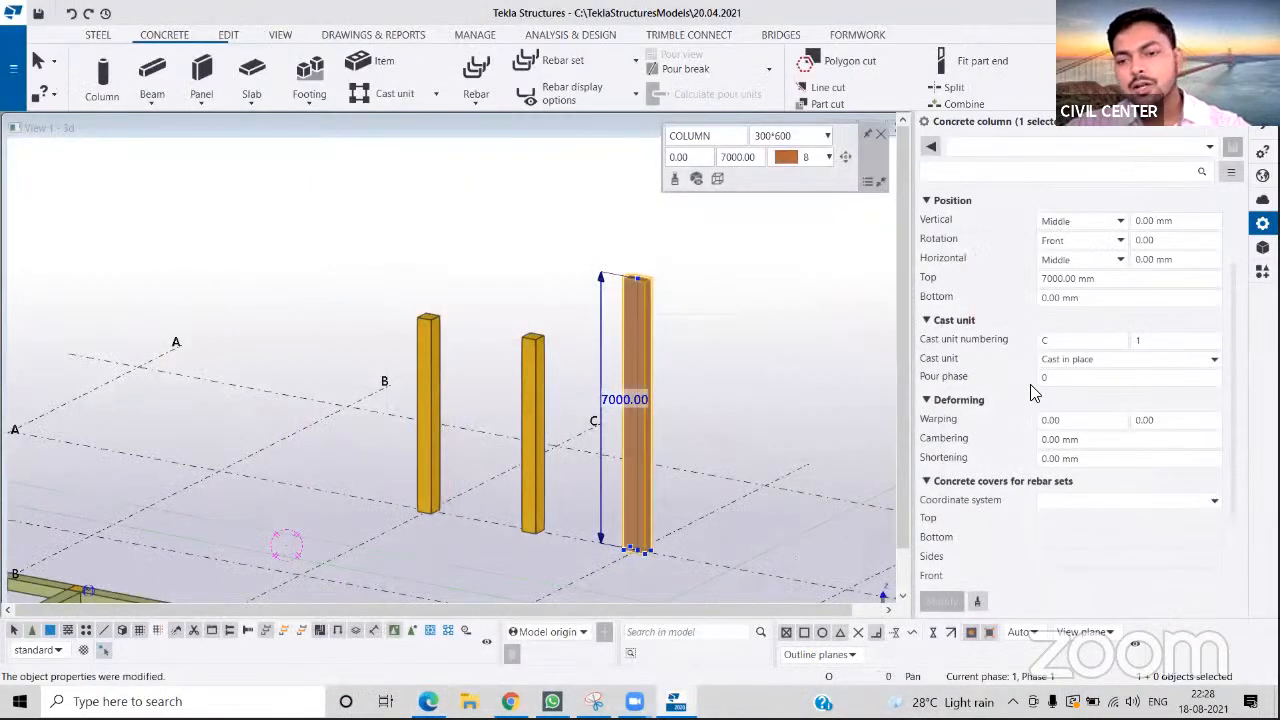
left_click(1064, 341)
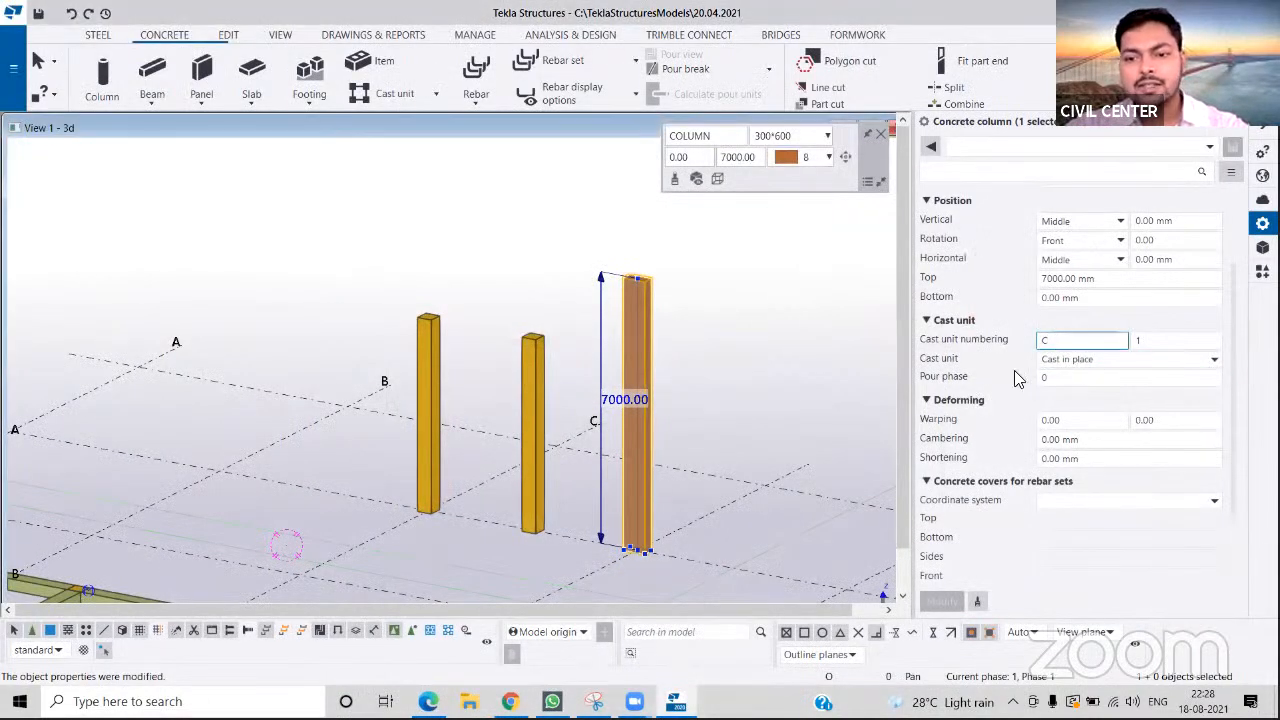
left_click(1150, 341)
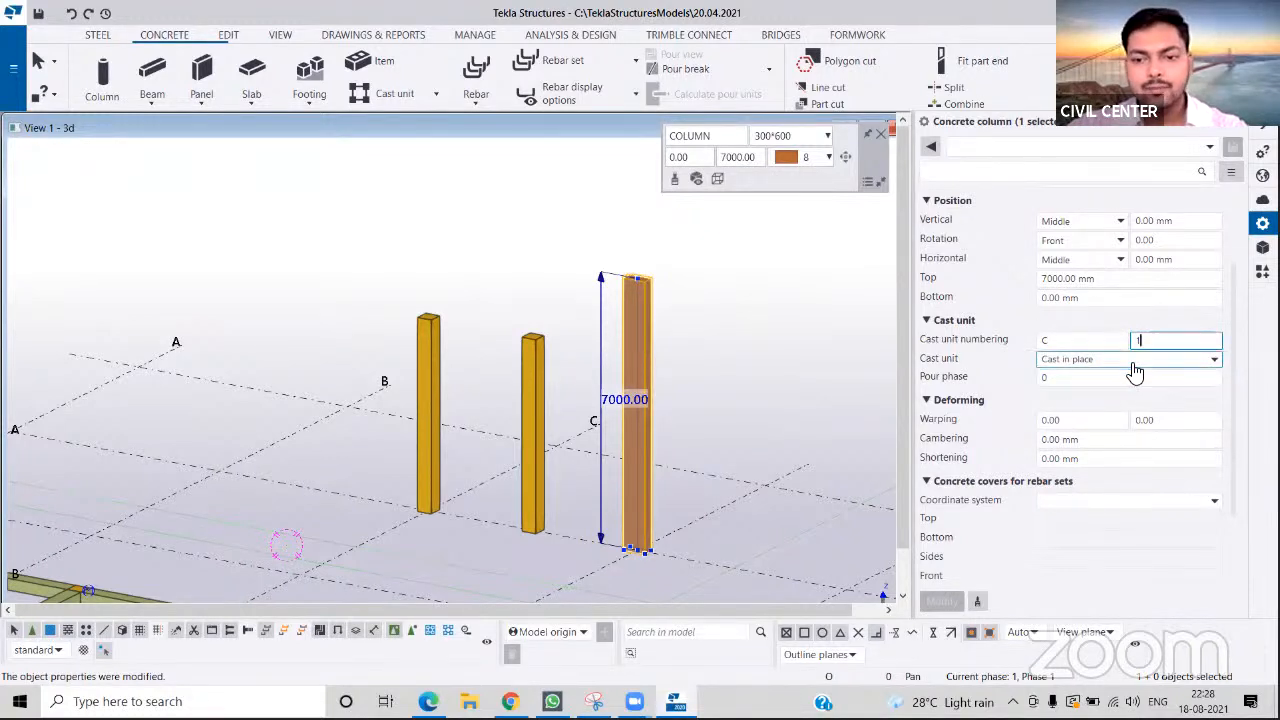
- Select the middle yellow column, reselect the brown one and examine its cast unit type options, keeping Cast in place
left_click(532, 362)
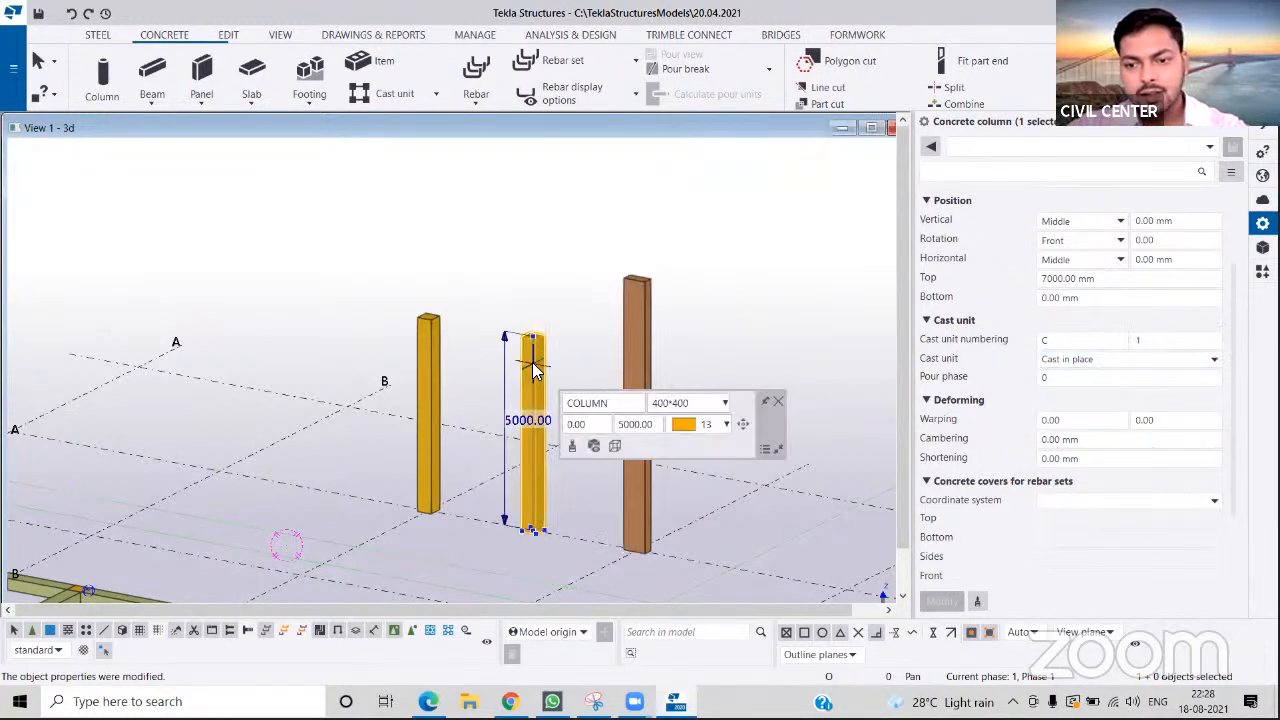
left_click(632, 308)
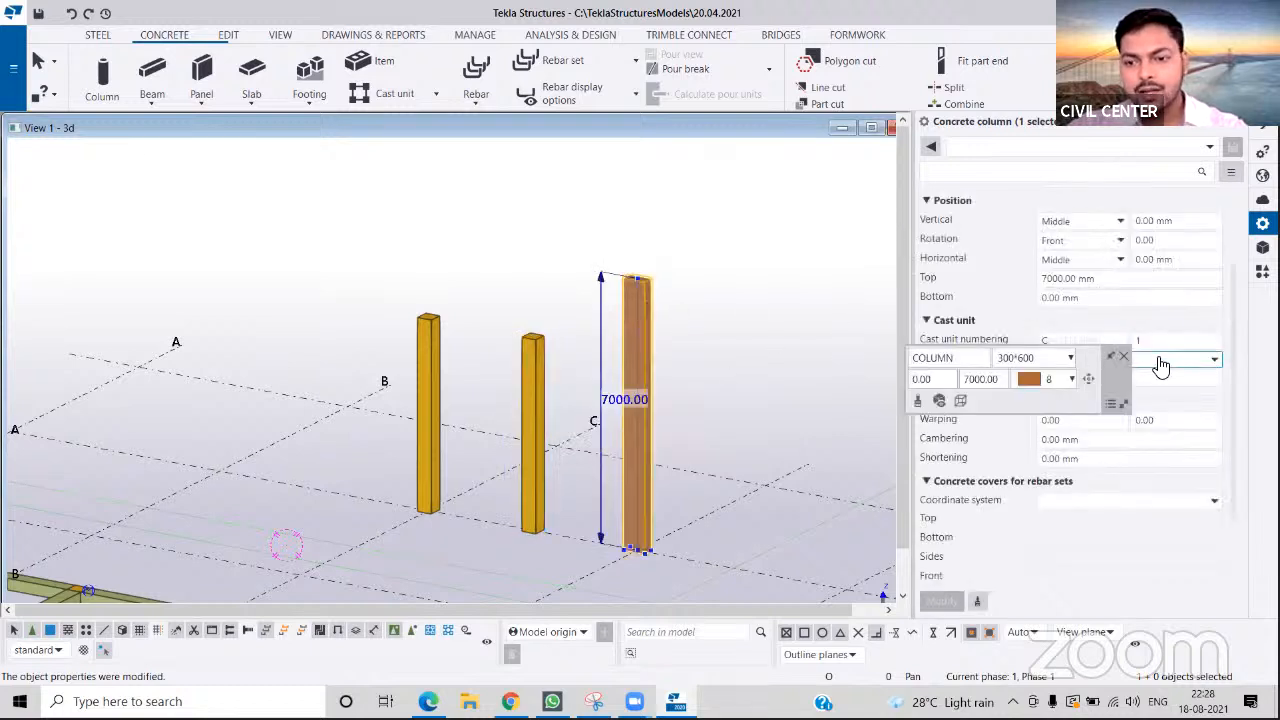
left_click(1160, 360)
left_click(1070, 392)
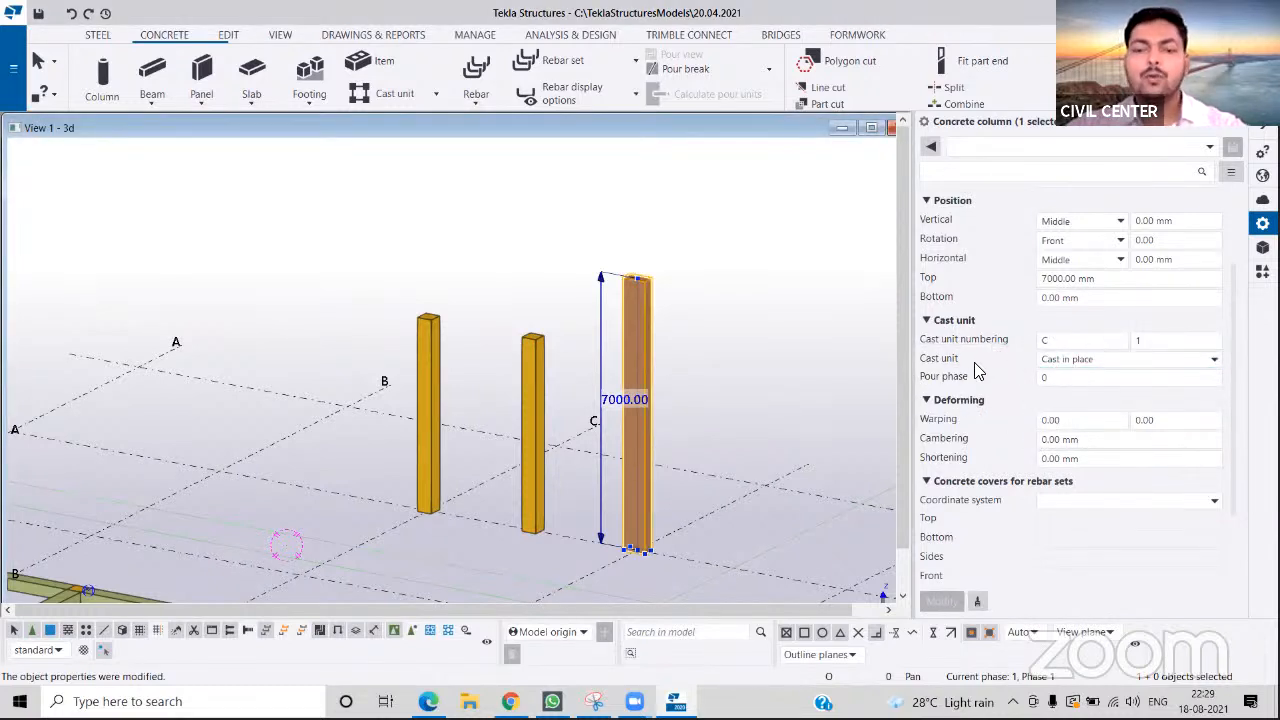
left_click(1079, 366)
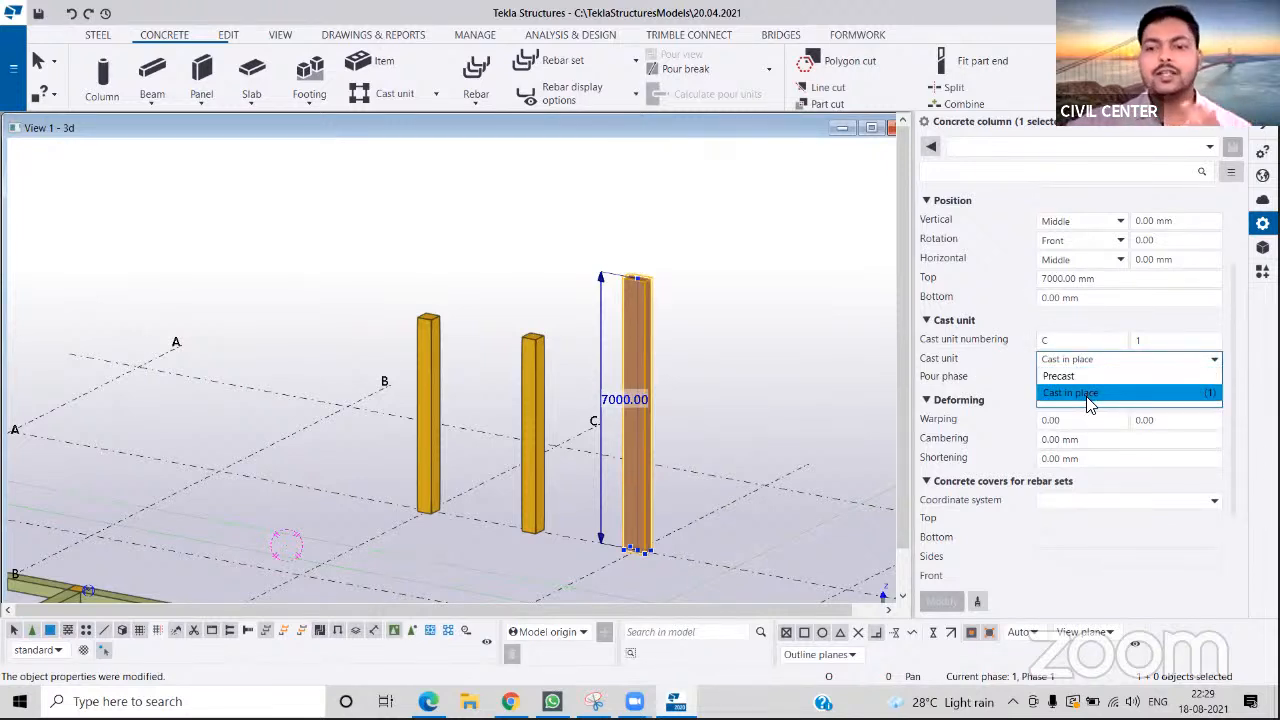
left_click(1092, 395)
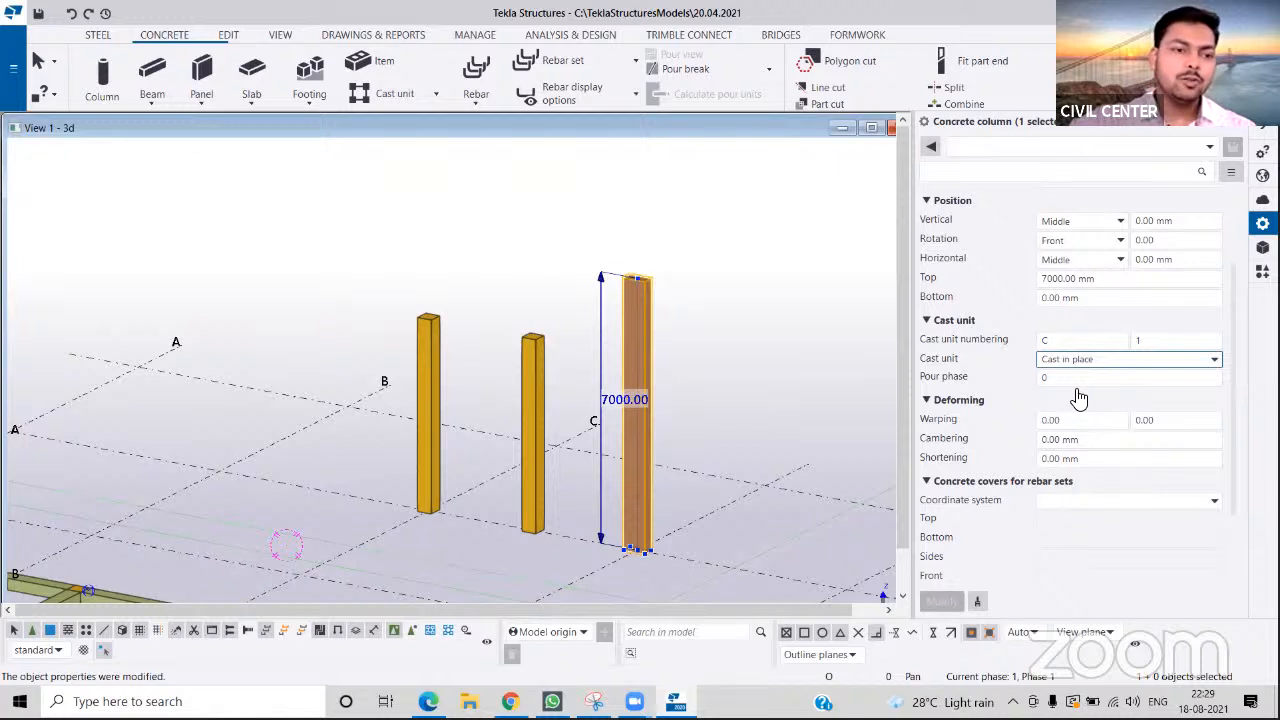
- Switch the brown column's cast unit type to Precast and back to Cast in place
left_click(1110, 364)
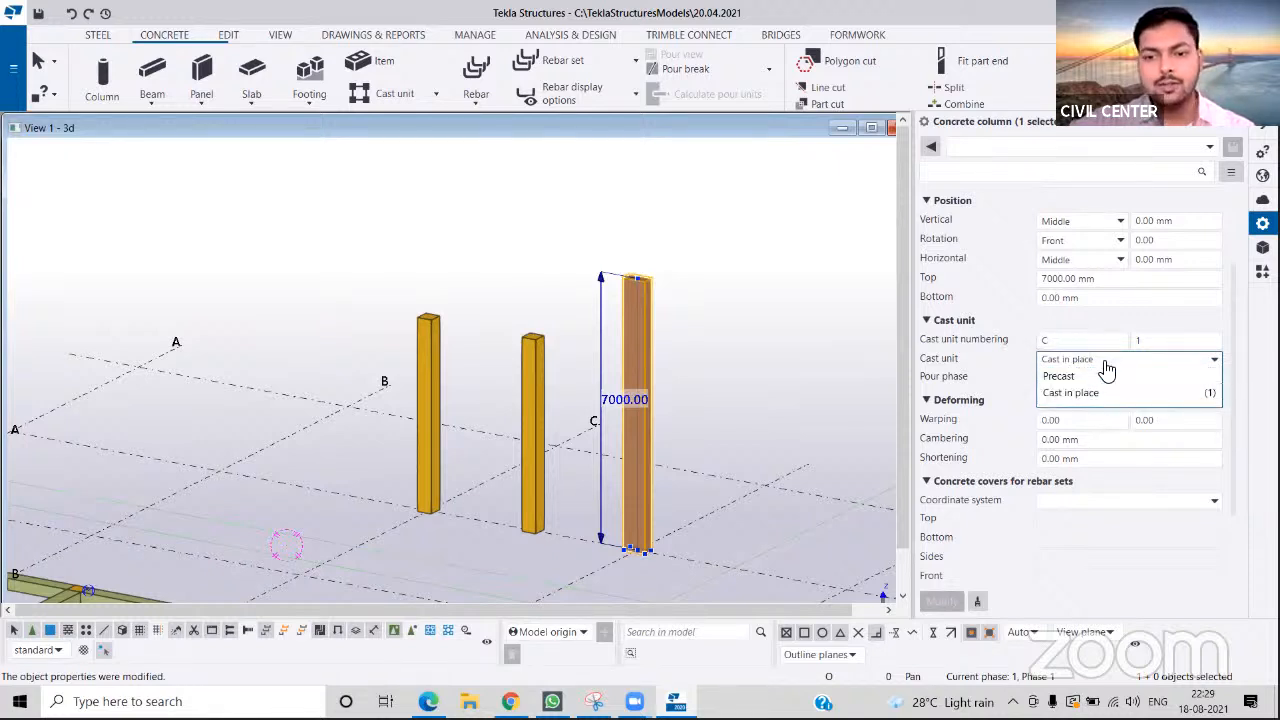
left_click(1092, 376)
left_click(1107, 366)
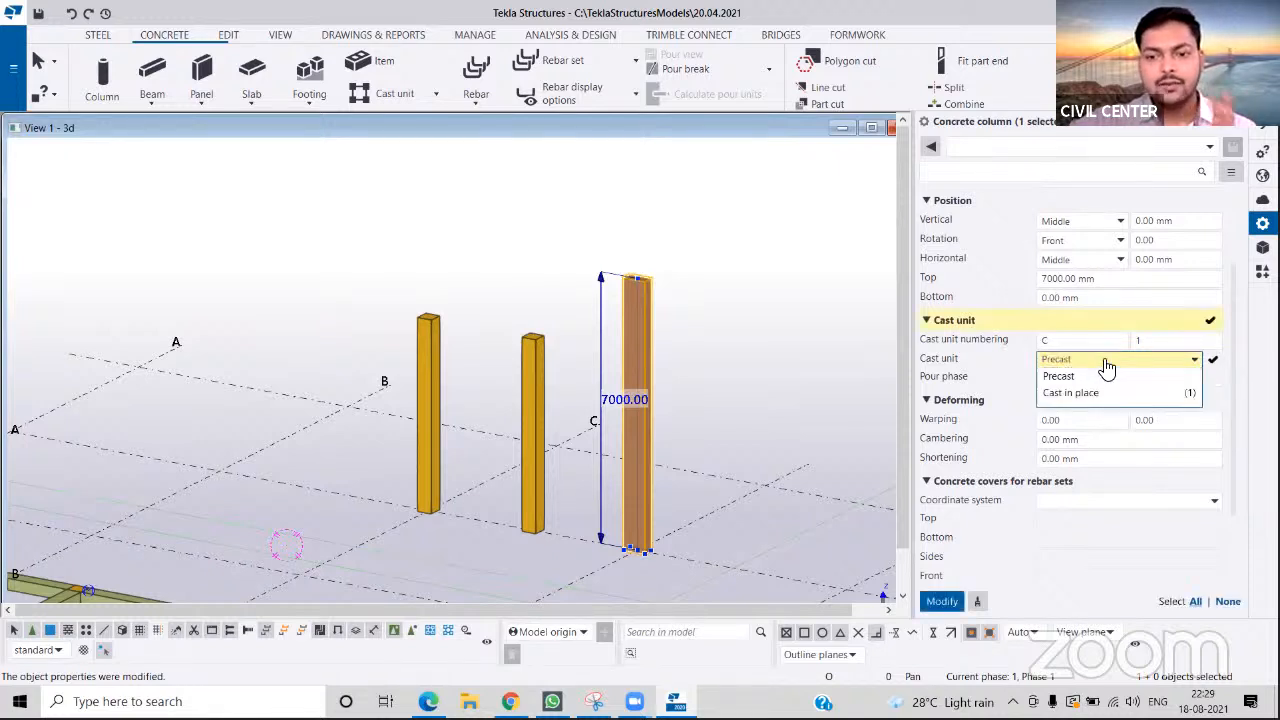
left_click(1089, 394)
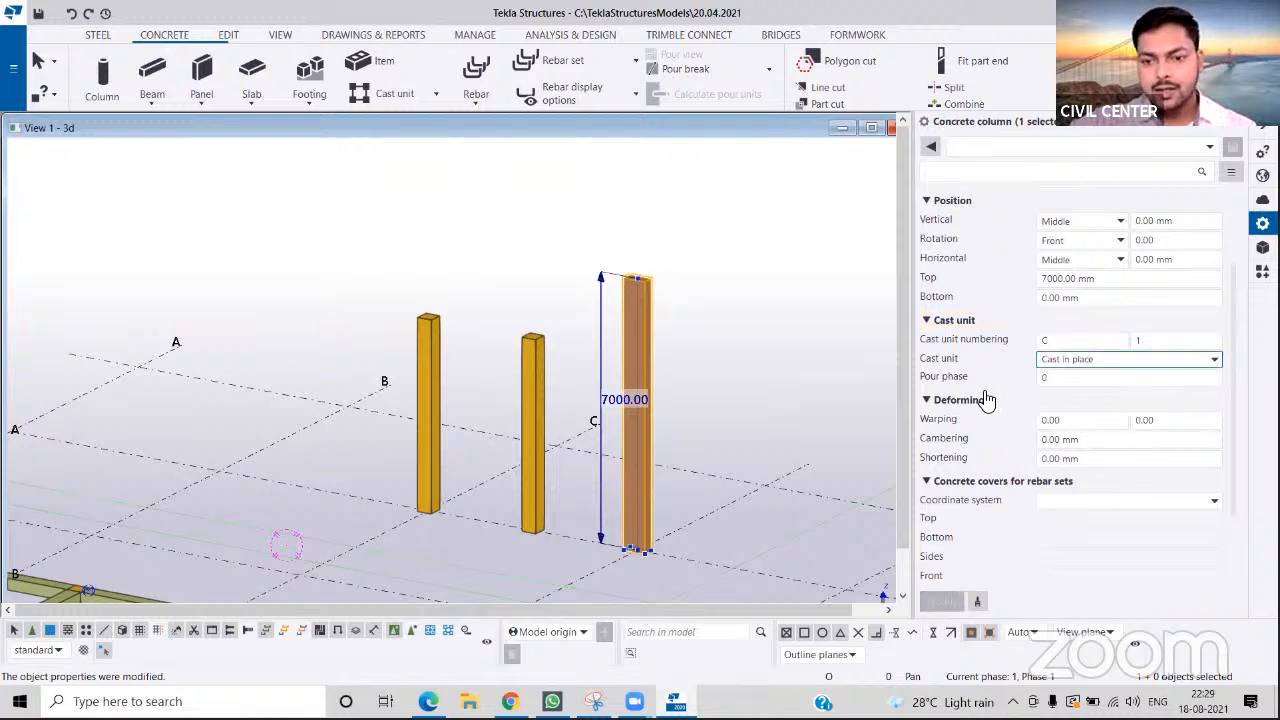
- Examine the coordinate system options and cover fields under Concrete covers for rebar sets, leaving the coordinate system blank
scroll(1003, 380, "down", 3)
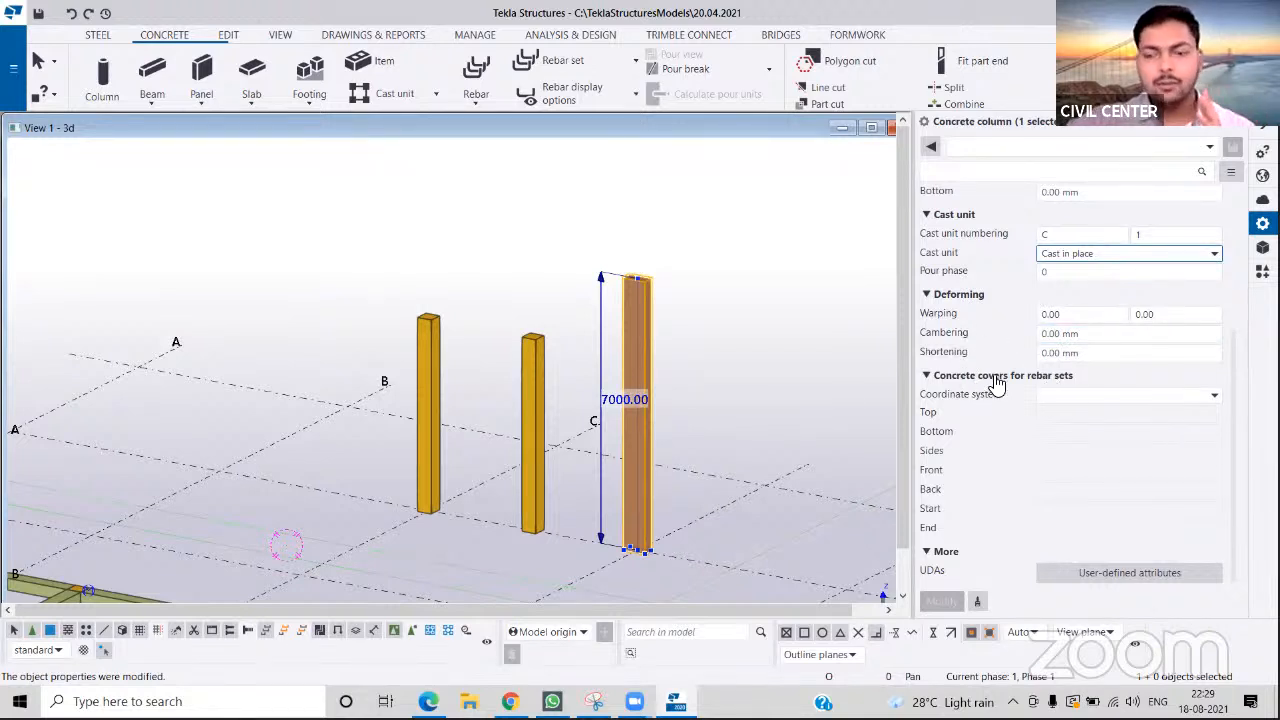
left_click(1070, 396)
left_click(1070, 399)
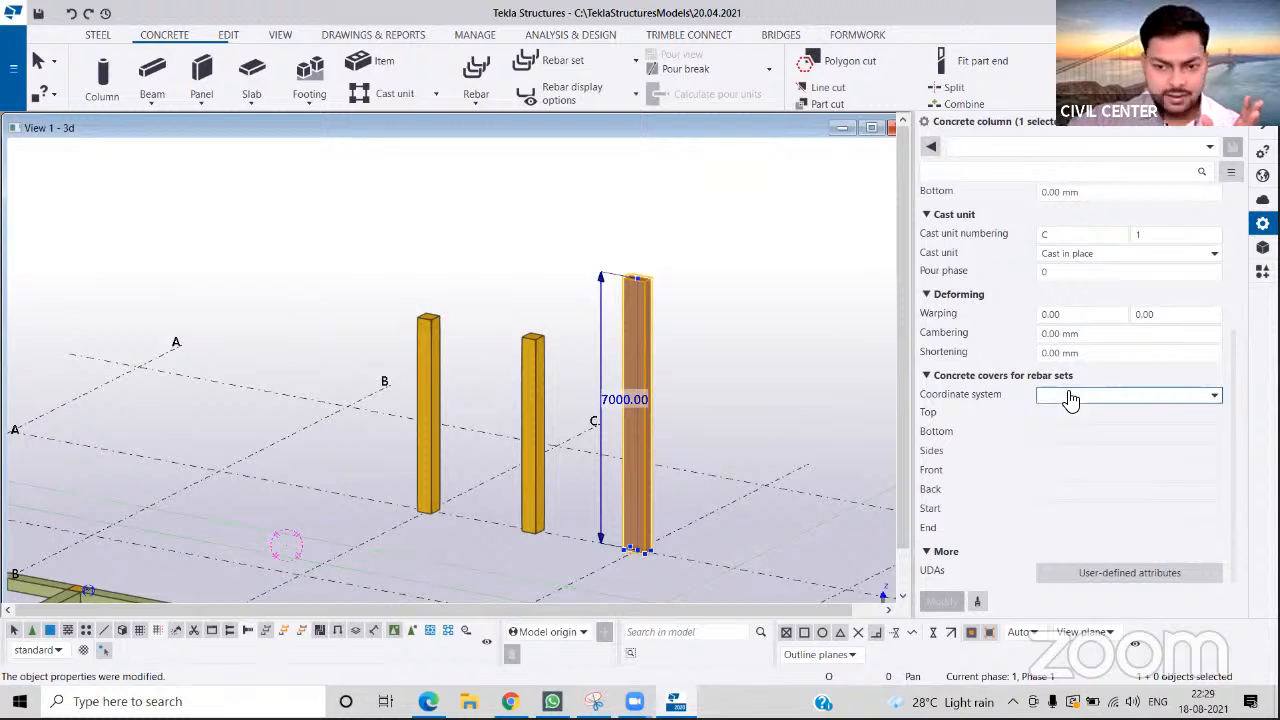
left_click(1070, 400)
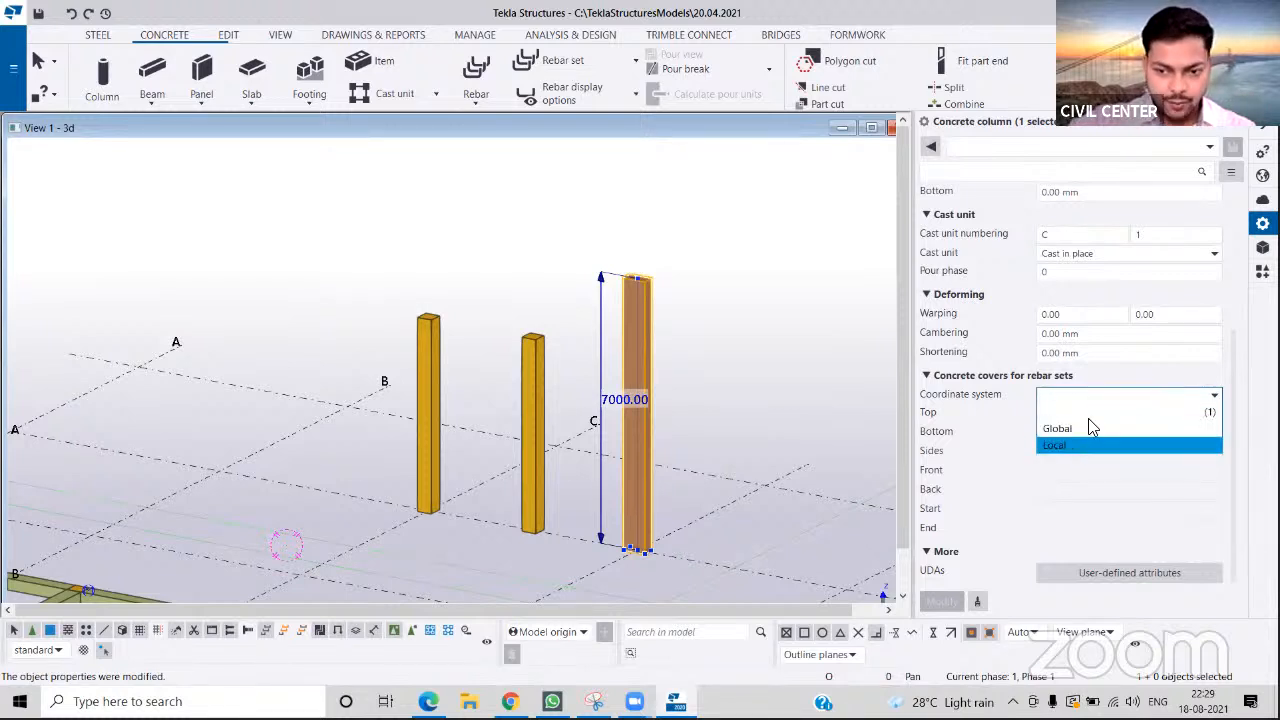
left_click(1097, 411)
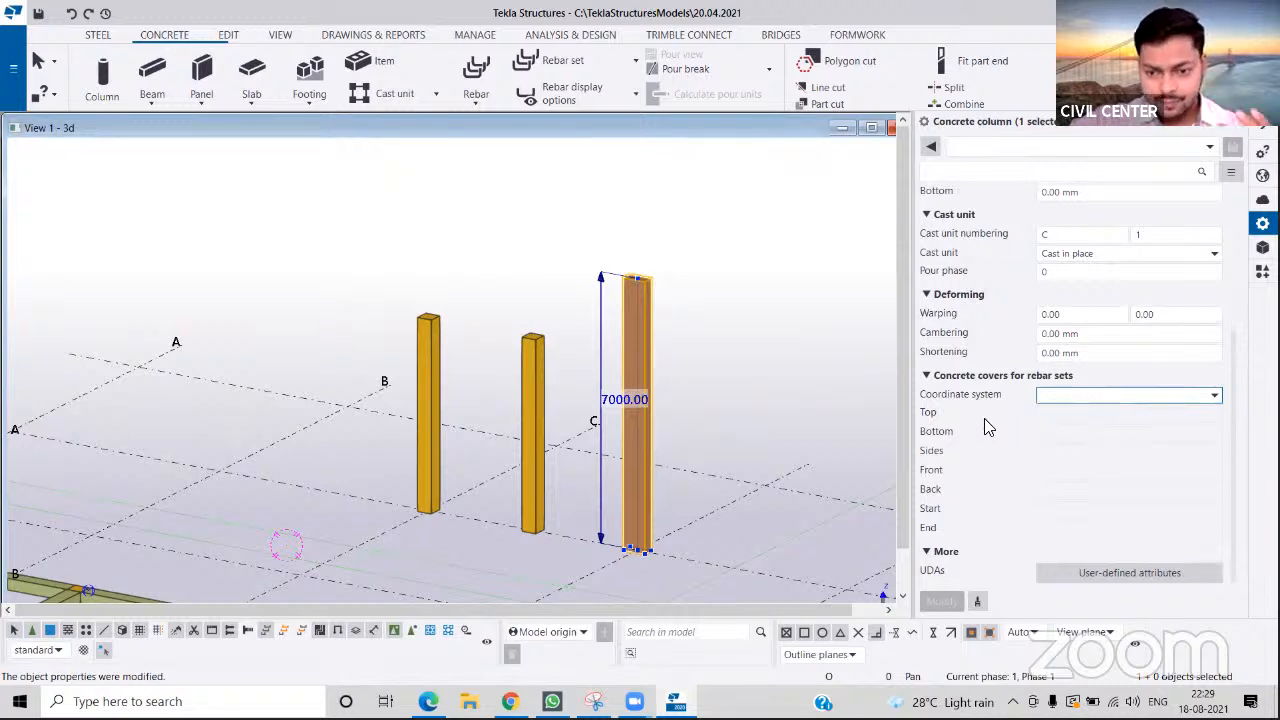
left_click(1074, 417)
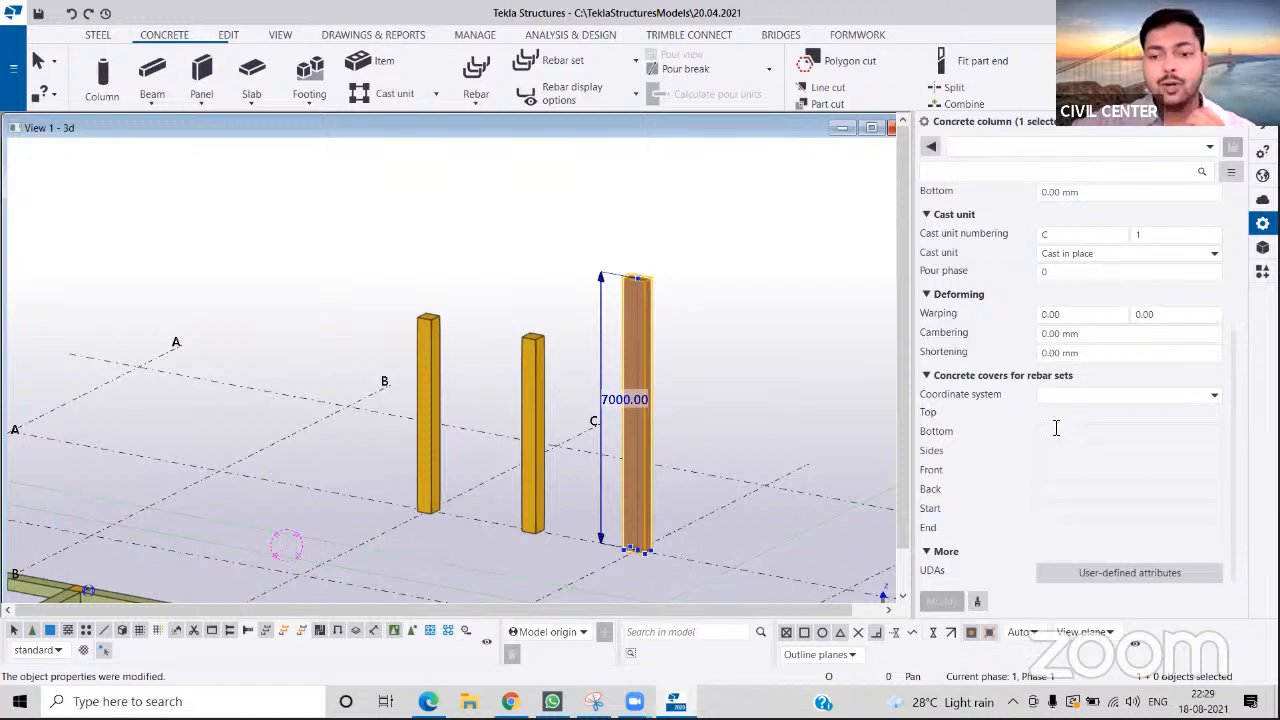
- Collapse the Concrete covers for rebar sets and More property sections and deselect the column
left_click(933, 551)
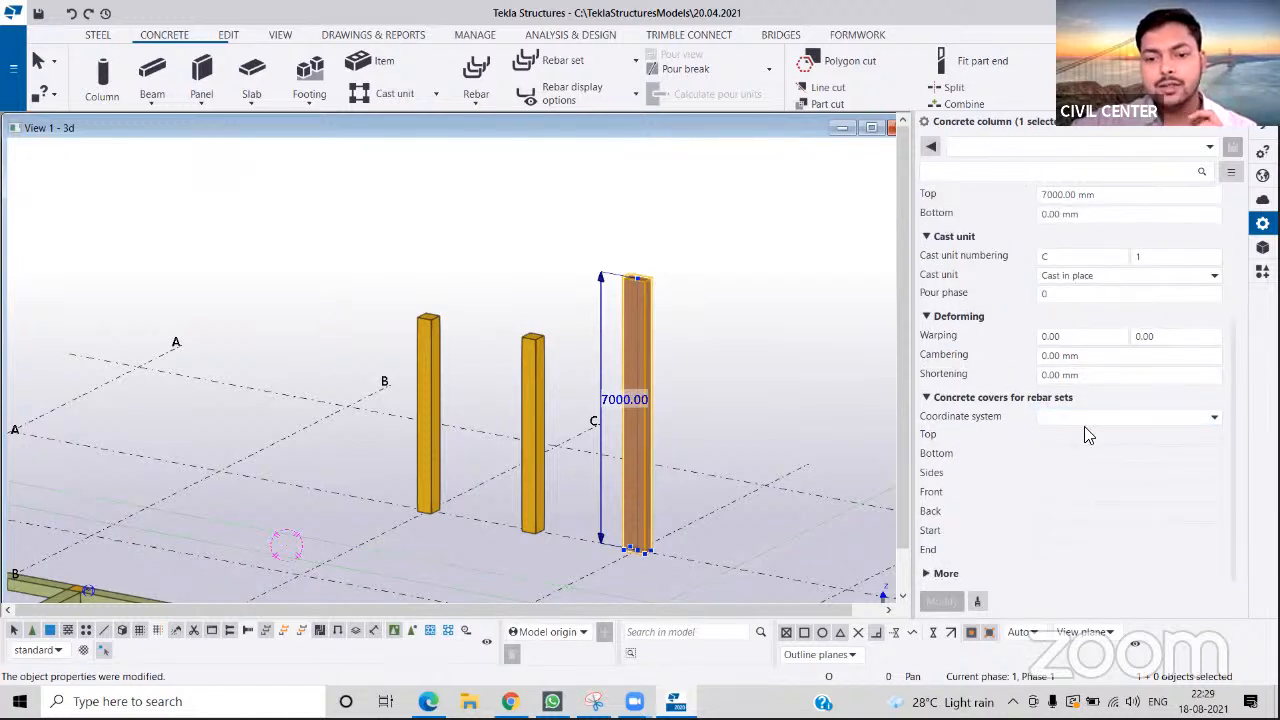
left_click(935, 398)
left_click(1128, 446)
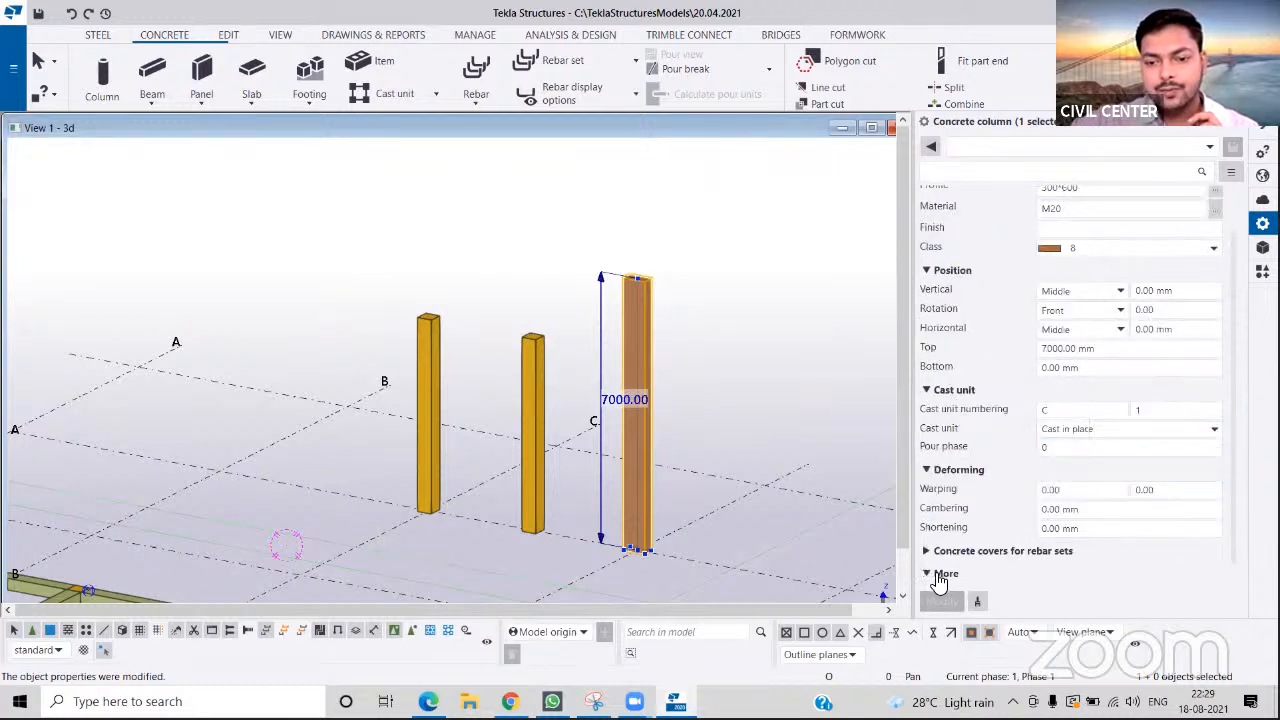
left_click(937, 578)
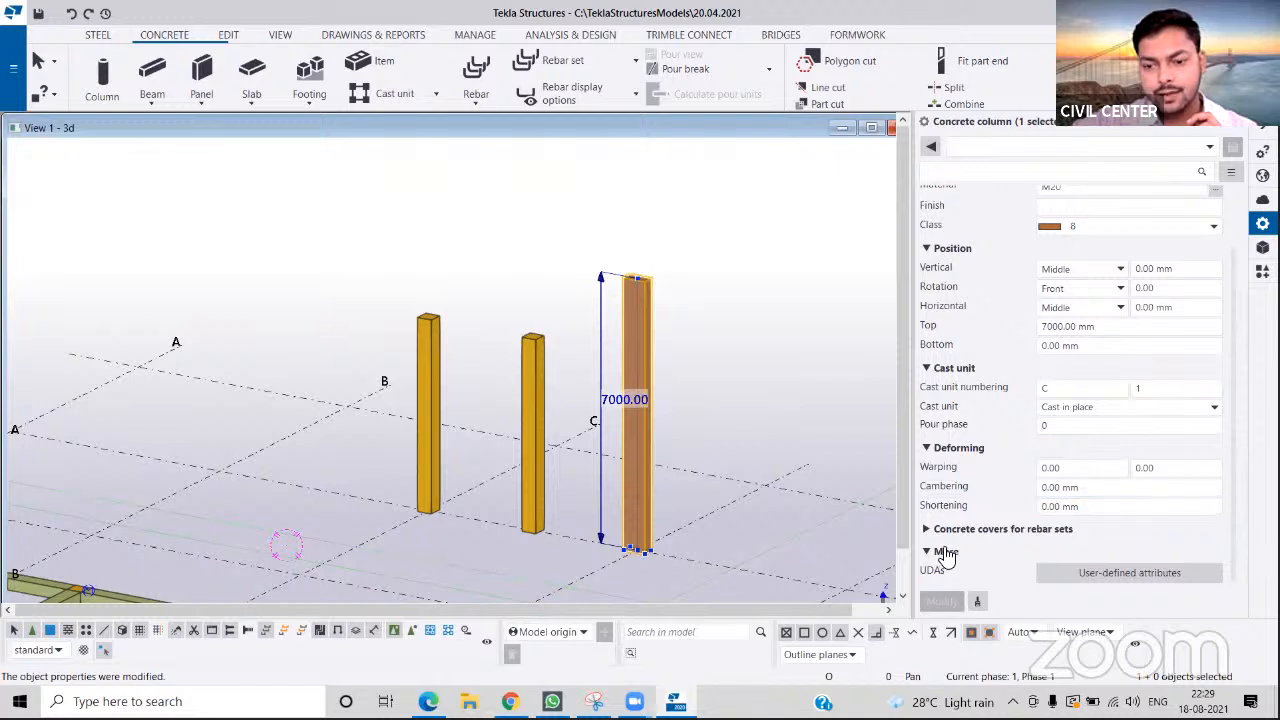
left_click(945, 551)
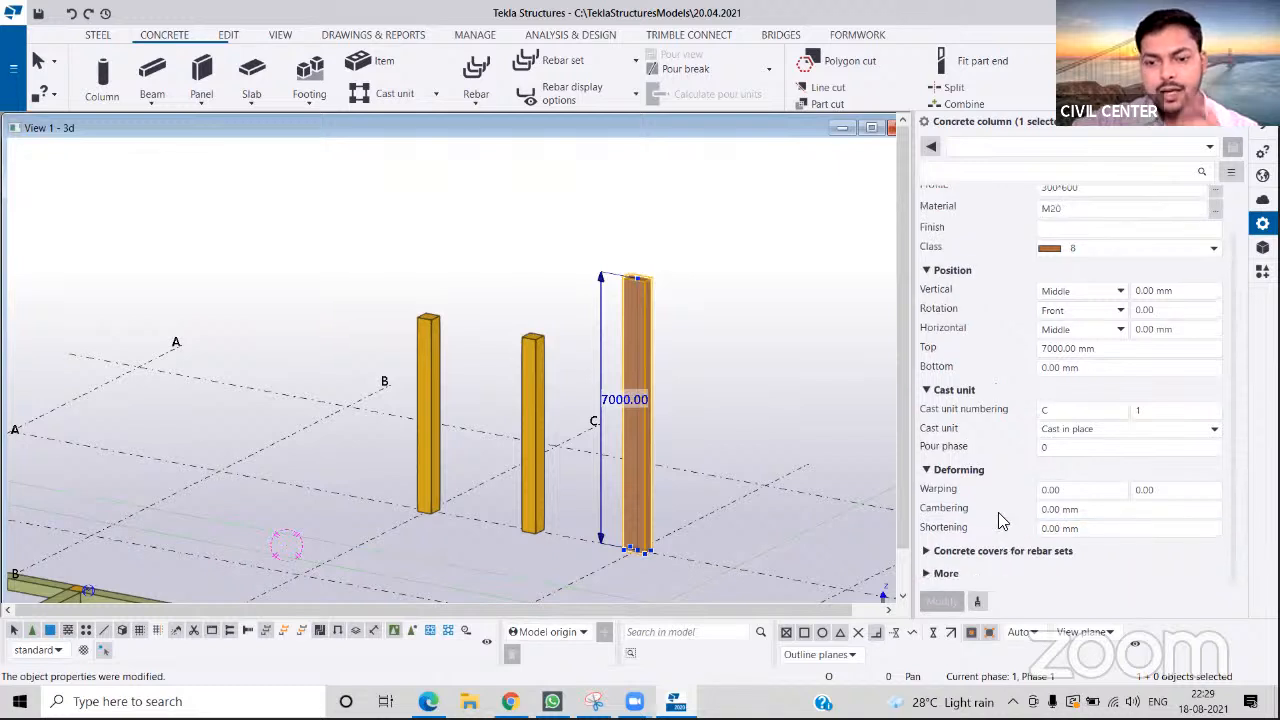
left_click(775, 292)
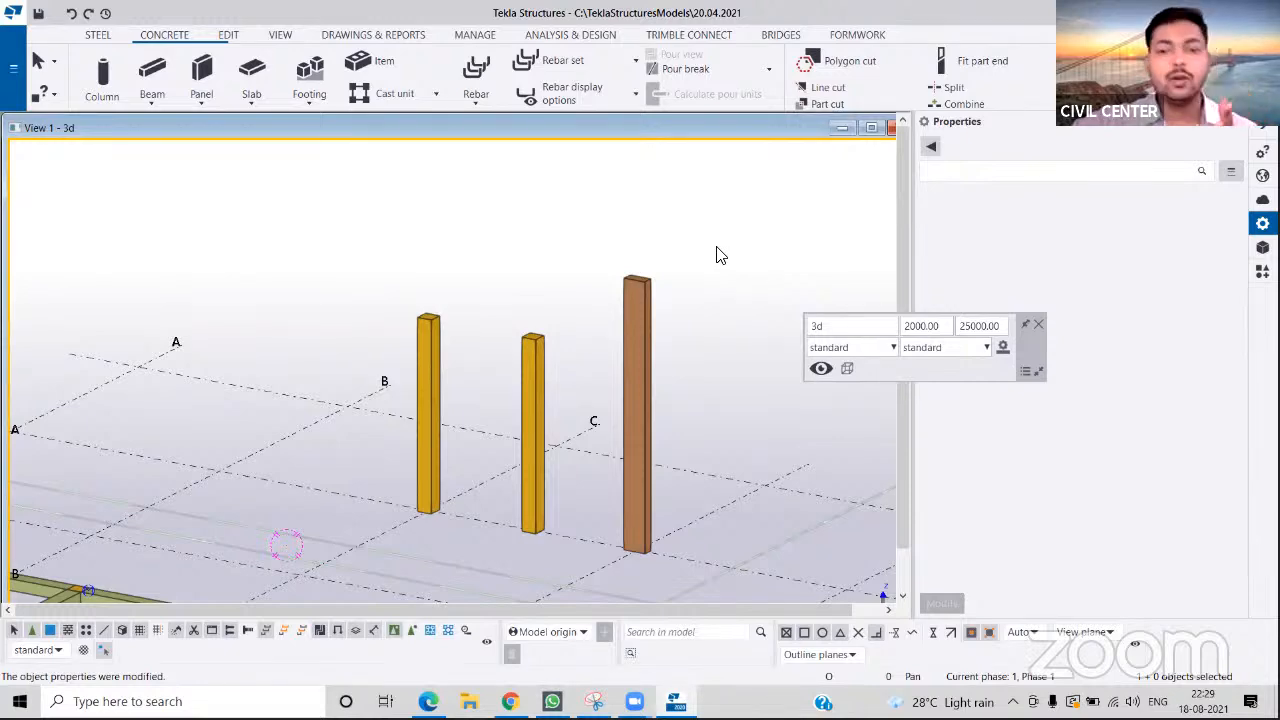
- Switch to the YouTube live stream in the browser and check its live chat for viewer messages
left_click(429, 702)
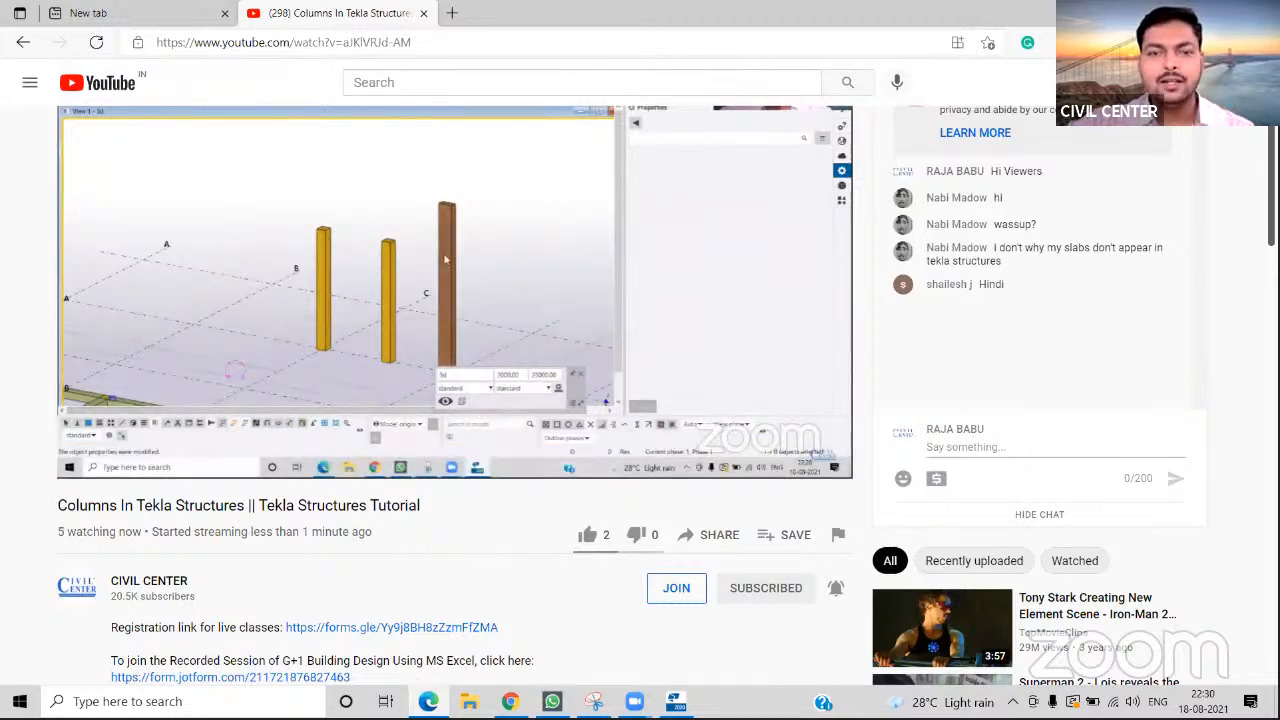
key("alt+Tab")
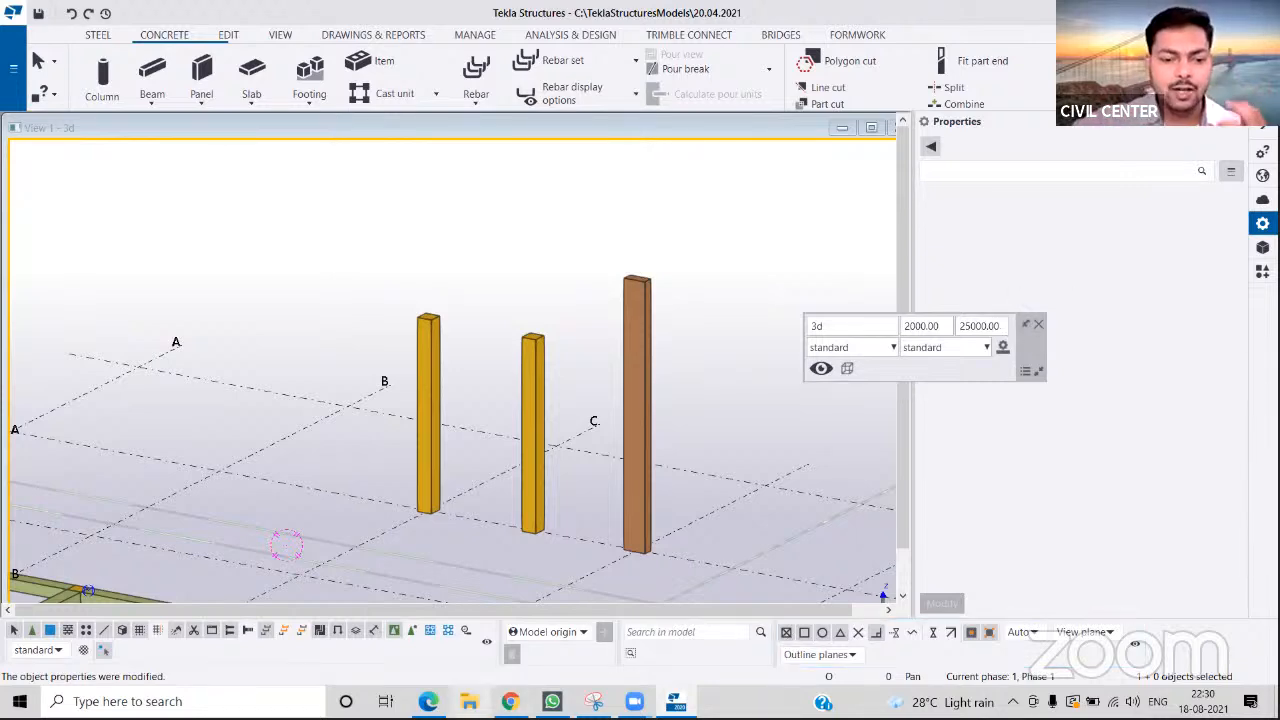
left_click(510, 701)
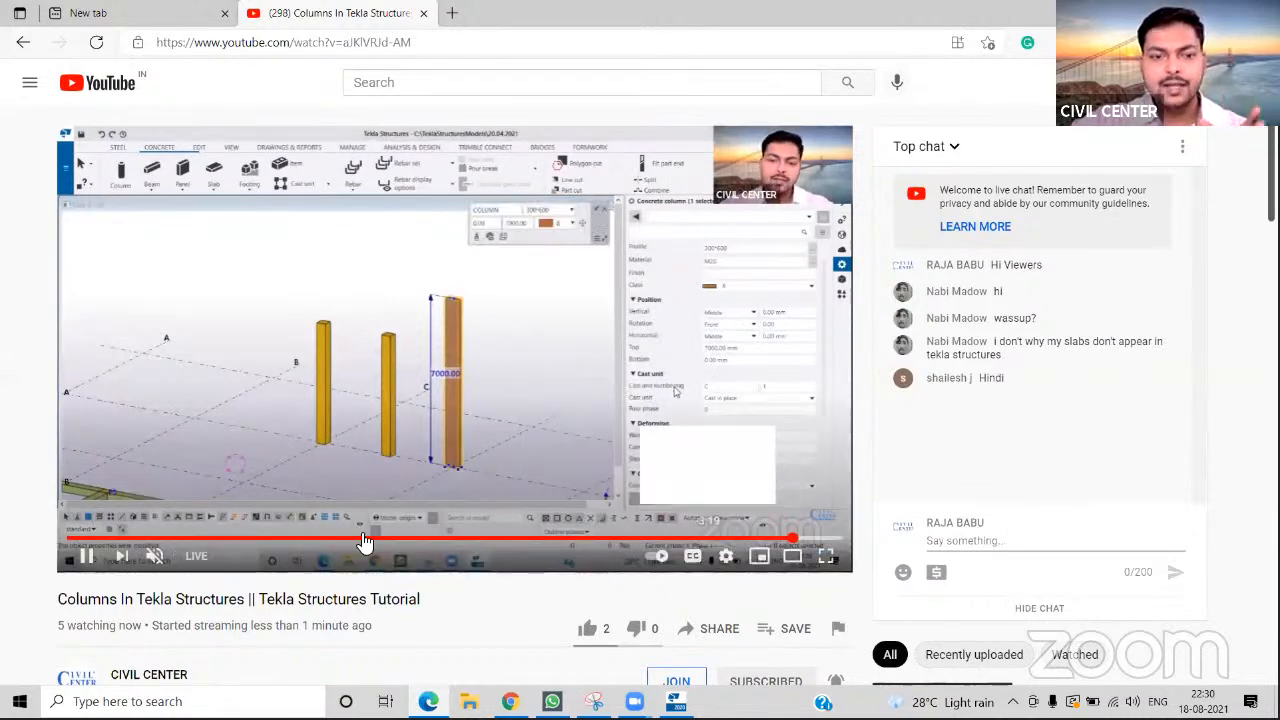
- Highlight the description entry for the recorded session on G+1 Building Detailing Using Tekla Structures below the live stream
left_click(155, 557)
left_click(155, 557)
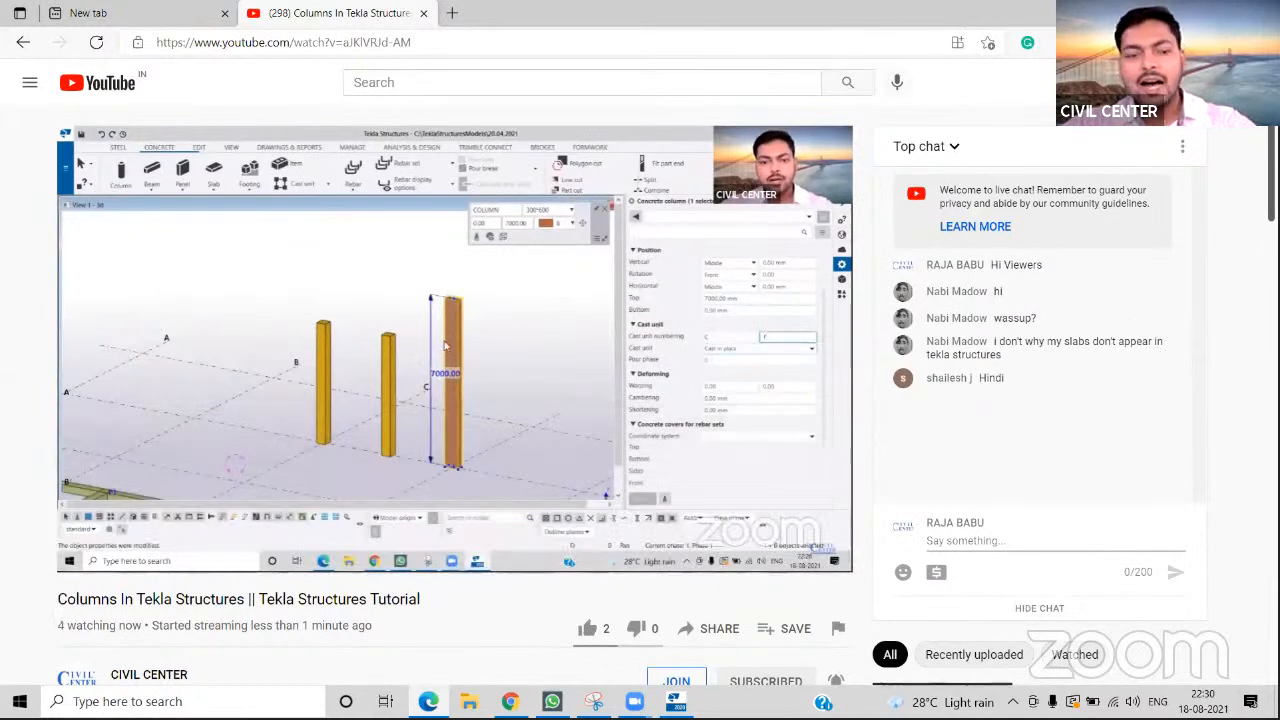
scroll(338, 410, "down", 3)
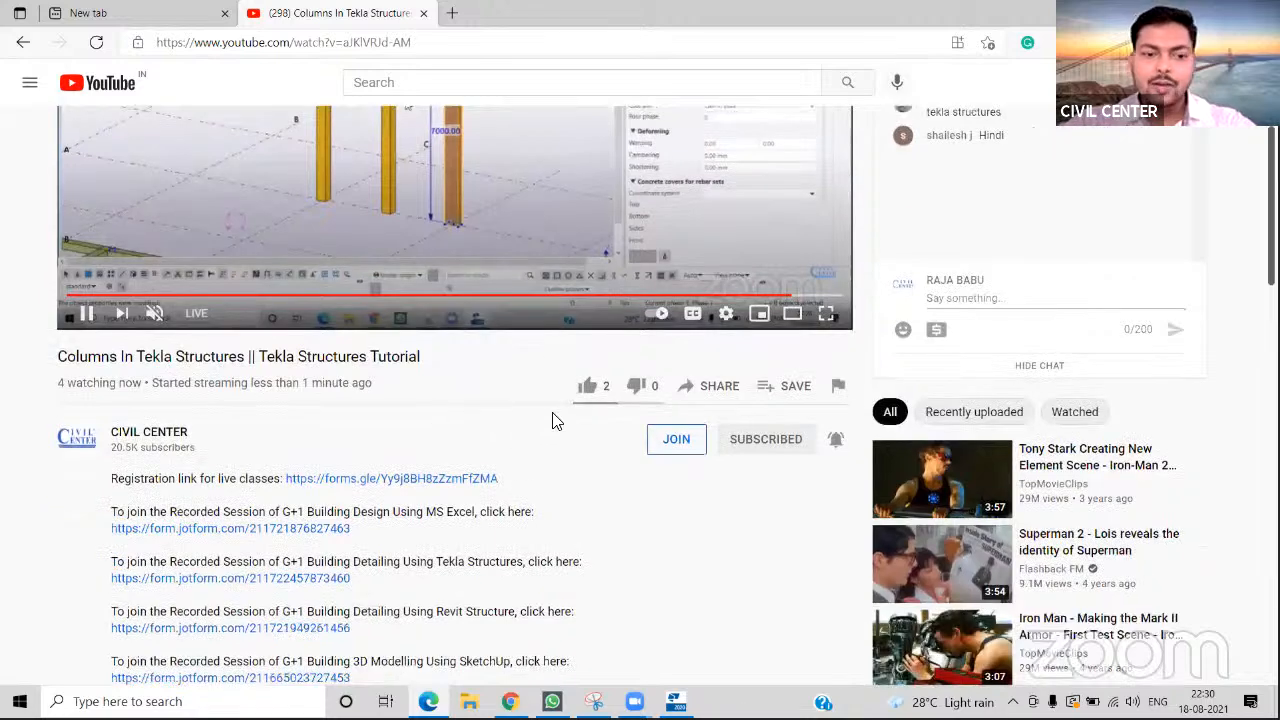
scroll(556, 420, "down", 2)
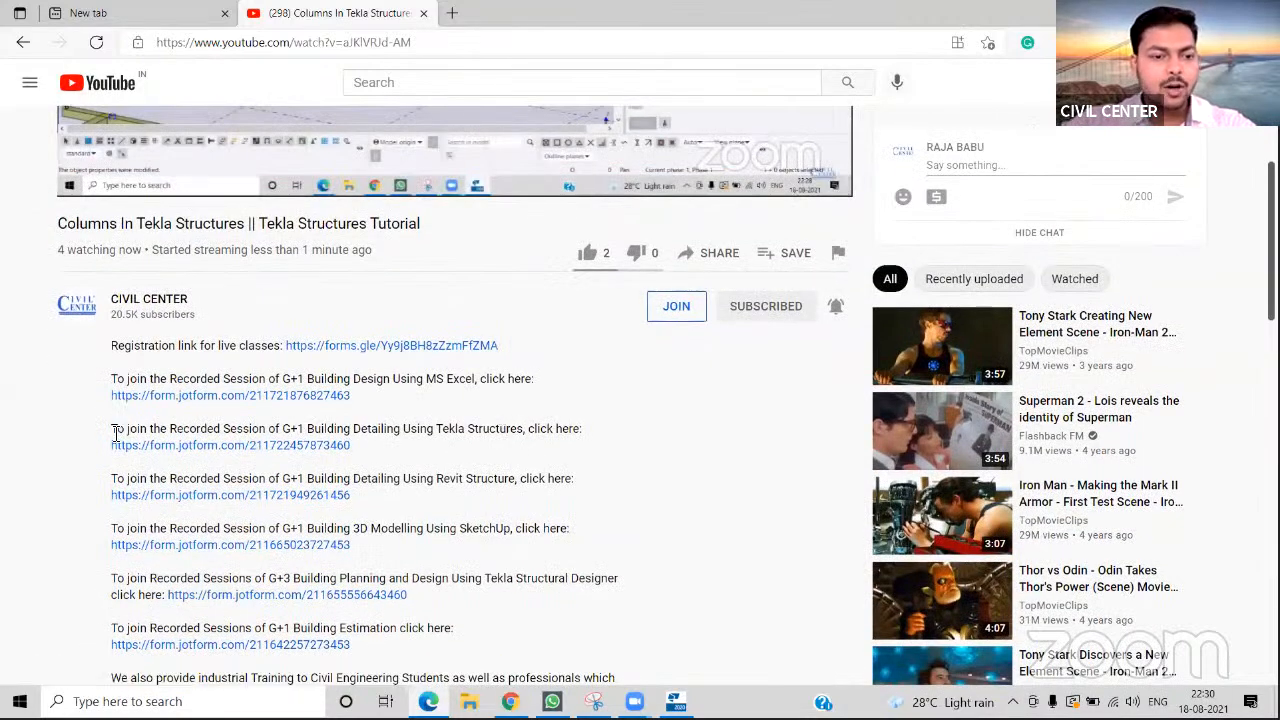
left_click_drag(111, 429, 378, 445)
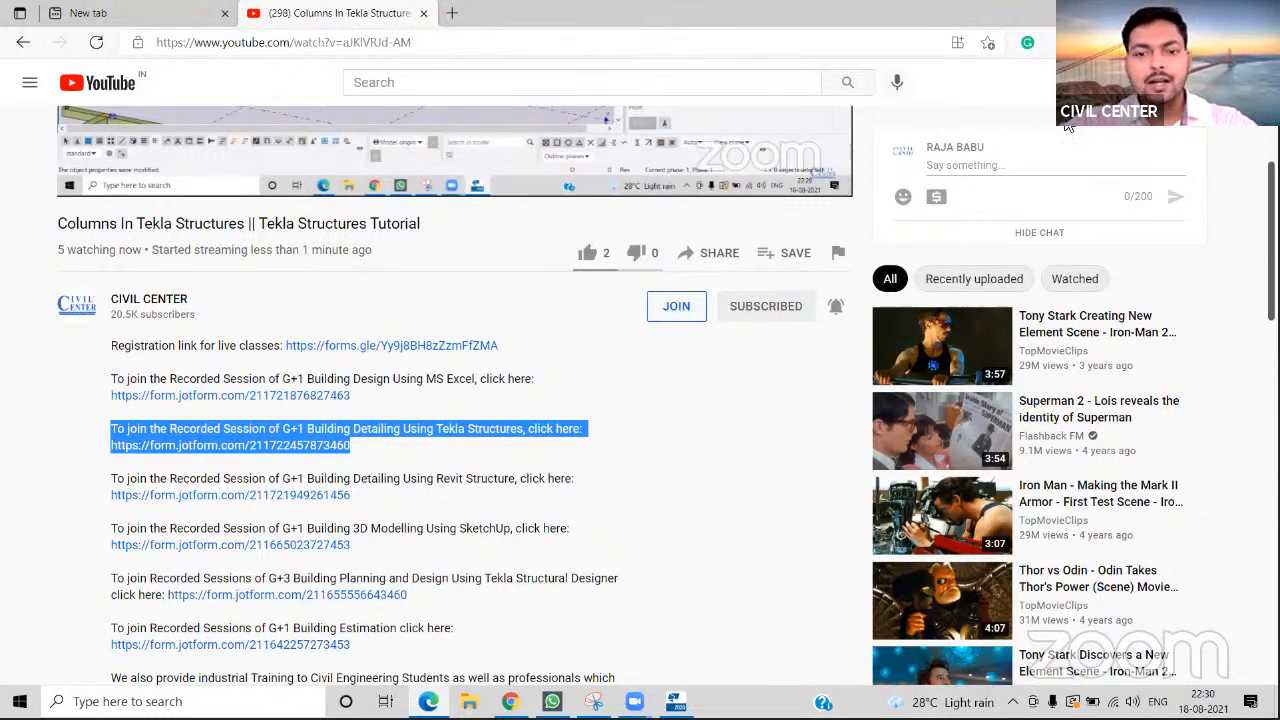
- Switch back to Tekla Structures and look through the rendering options for parts and components without choosing one
key("alt+Tab")
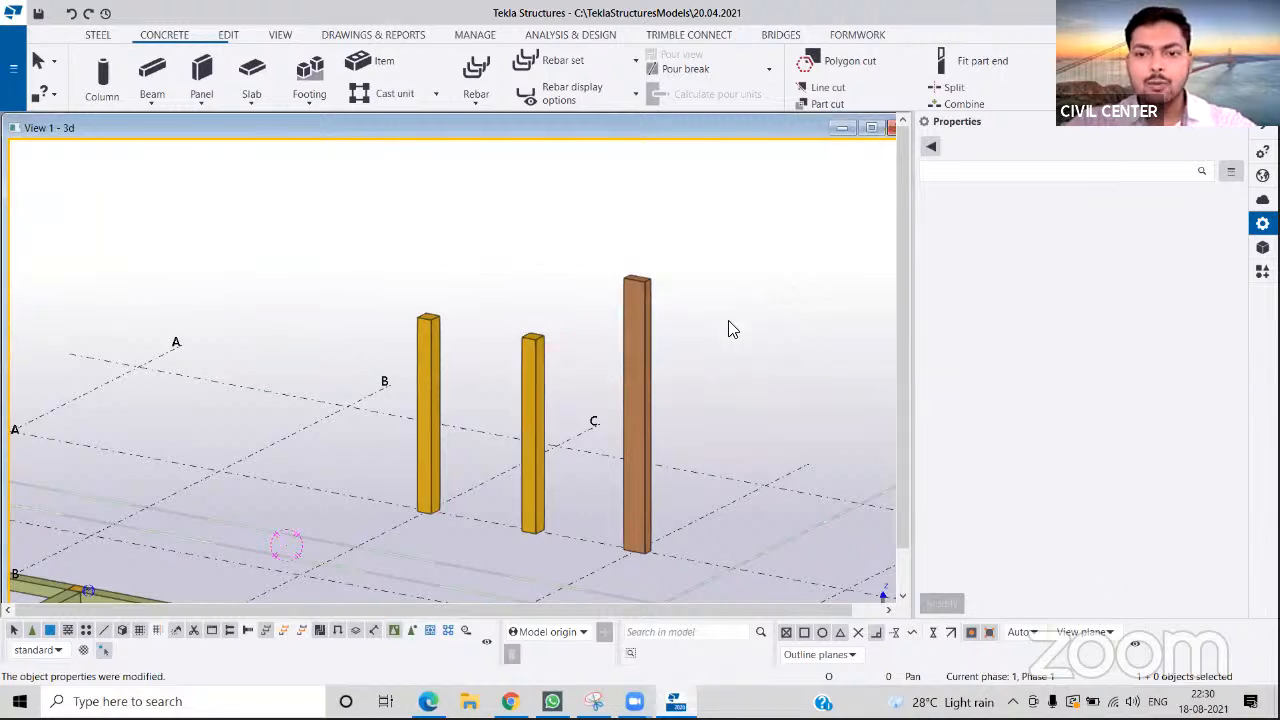
scroll(718, 350, "down", 3)
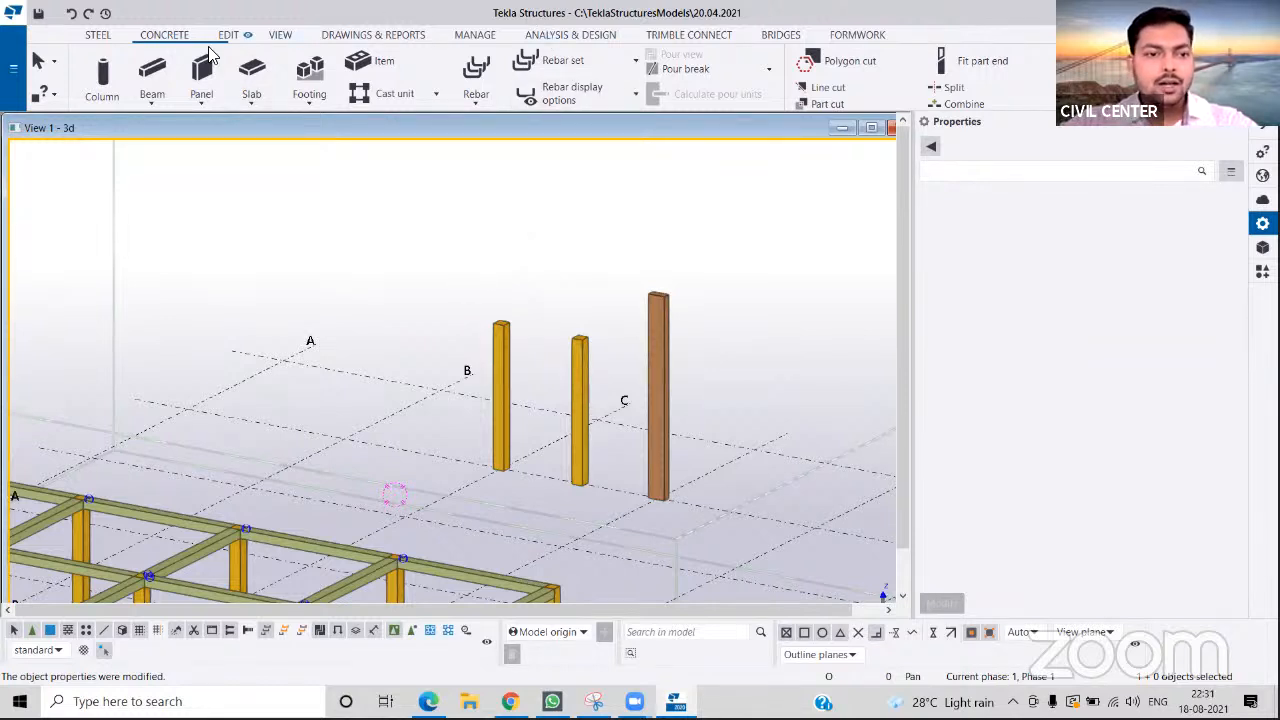
left_click(280, 38)
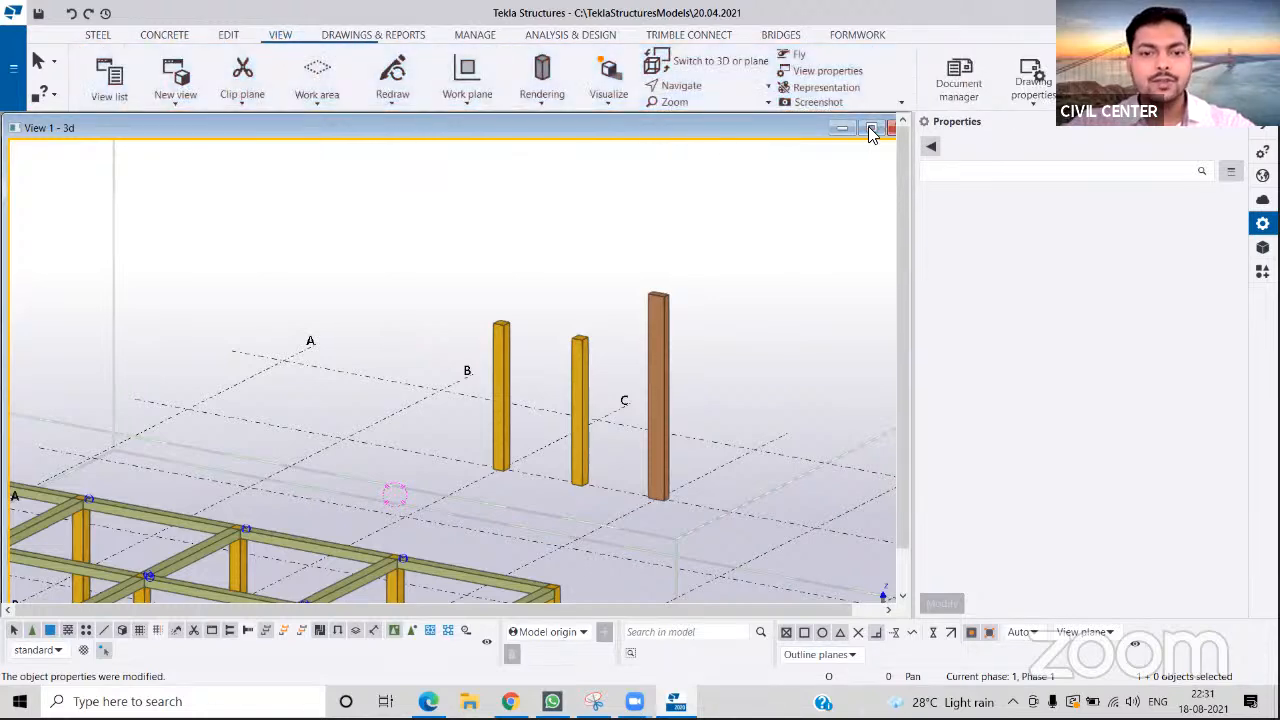
left_click(871, 129)
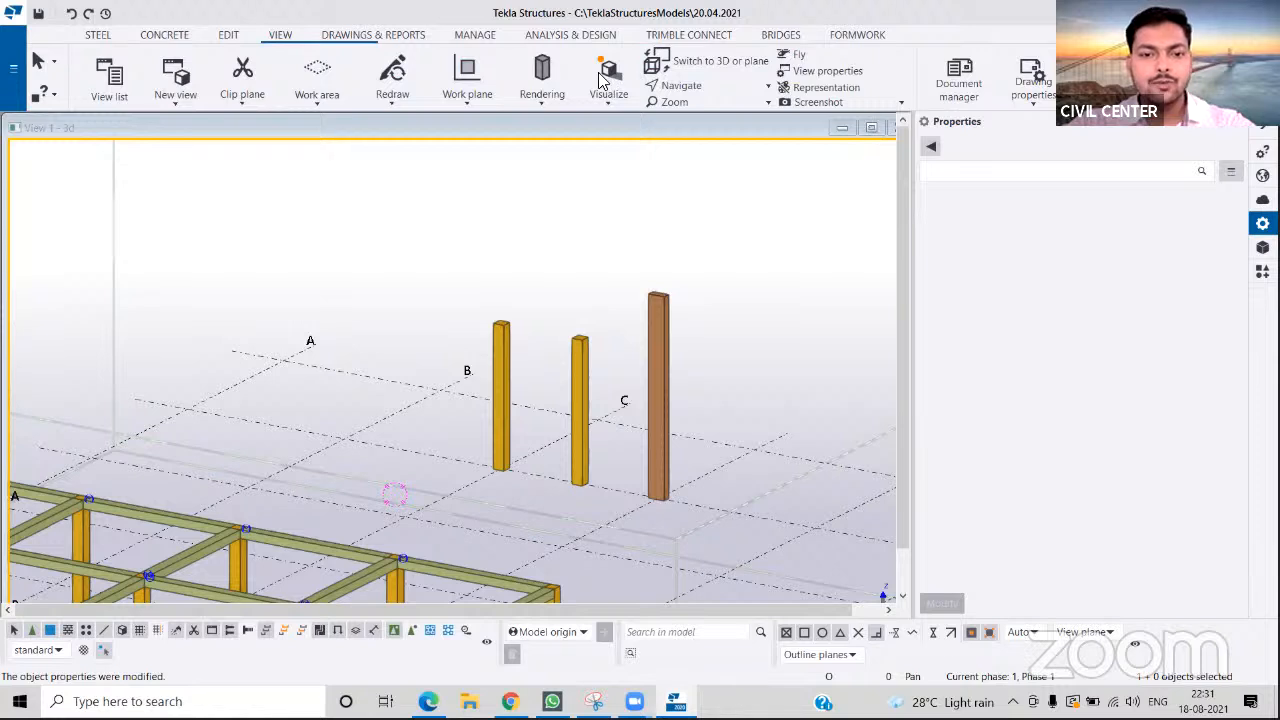
left_click(535, 98)
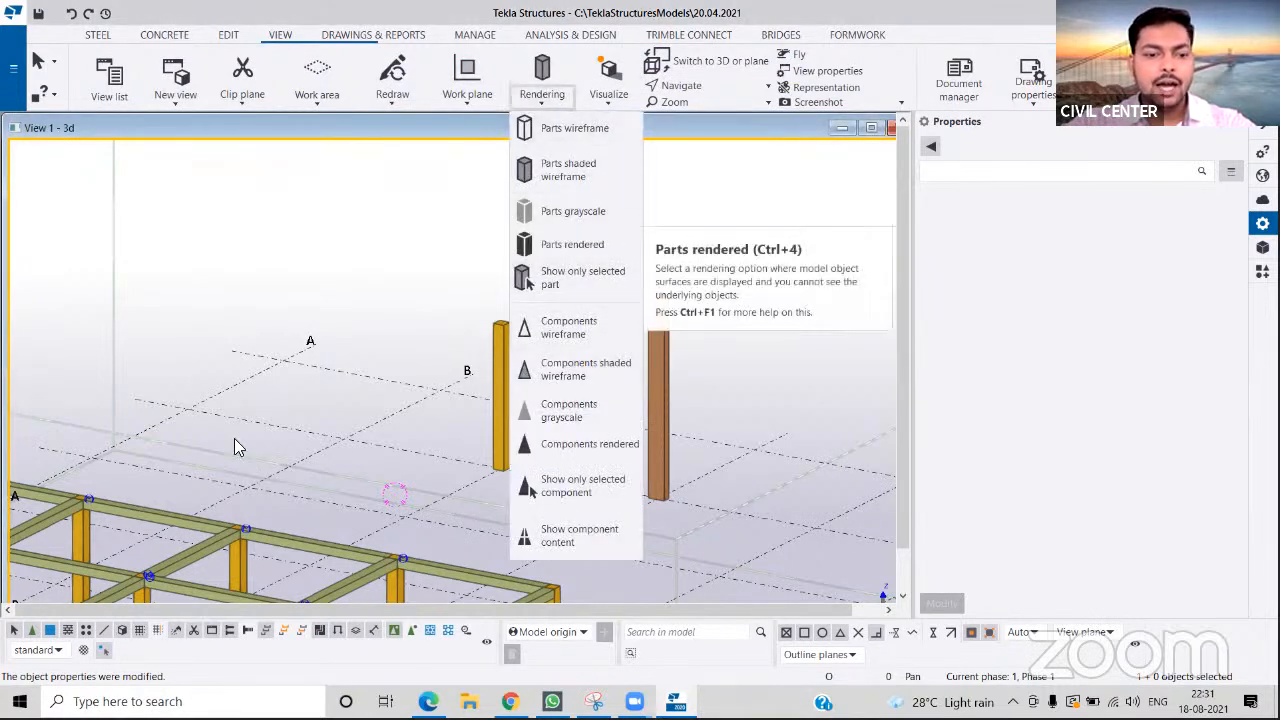
scroll(265, 390, "down", 2)
left_click(428, 265)
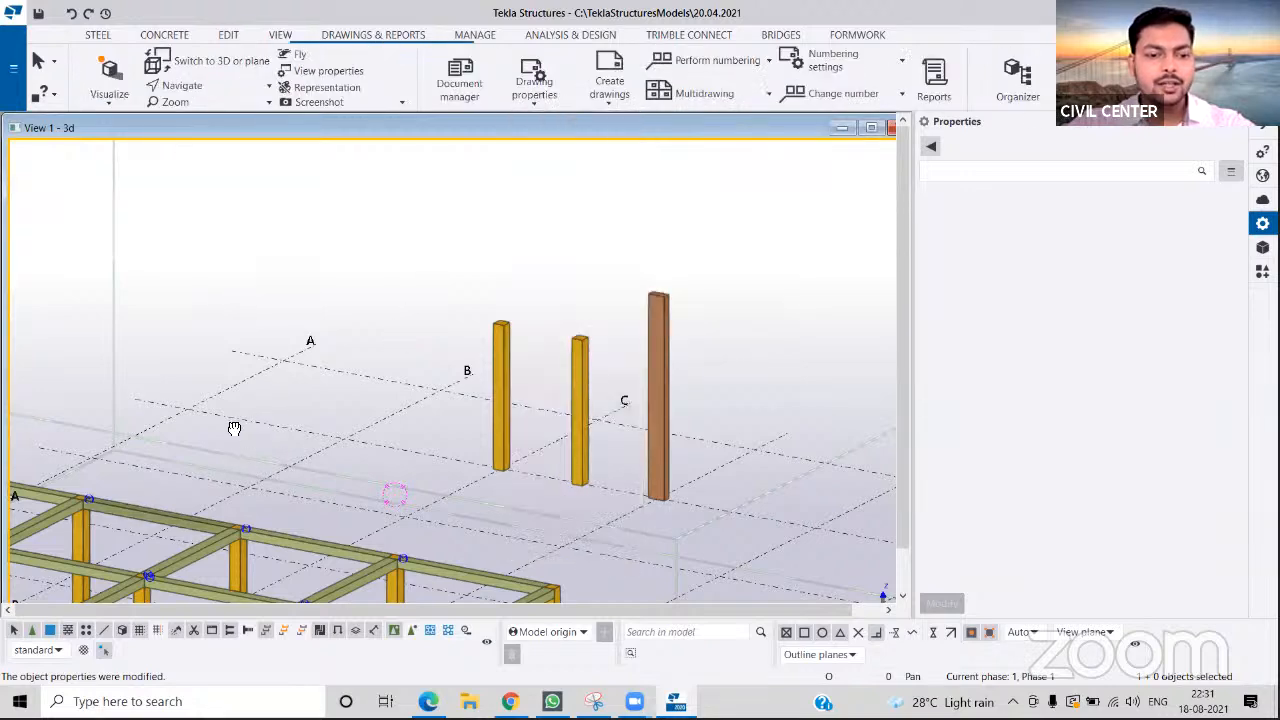
- Display the building frame with Parts wireframe rendering and inspect the reinforcement inside the corner beams and columns
middle_click_drag(163, 489, 388, 240)
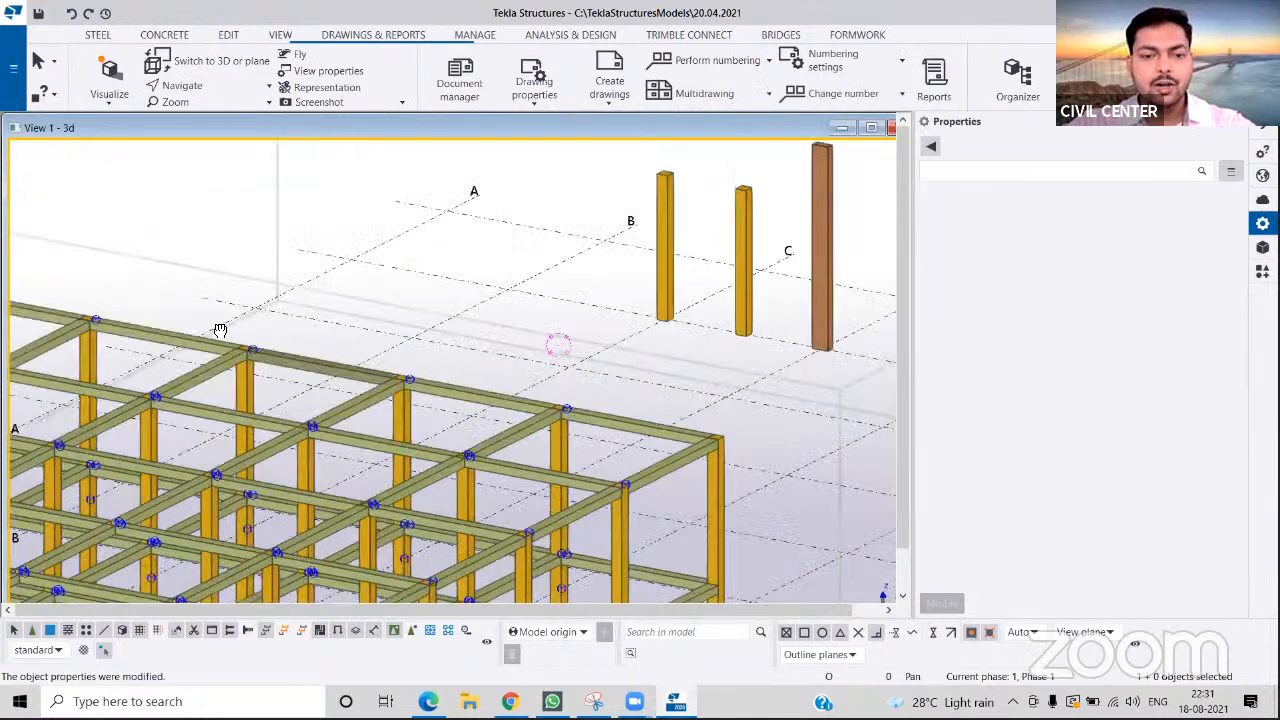
middle_click_drag(220, 330, 299, 228)
middle_click_drag(498, 476, 309, 499)
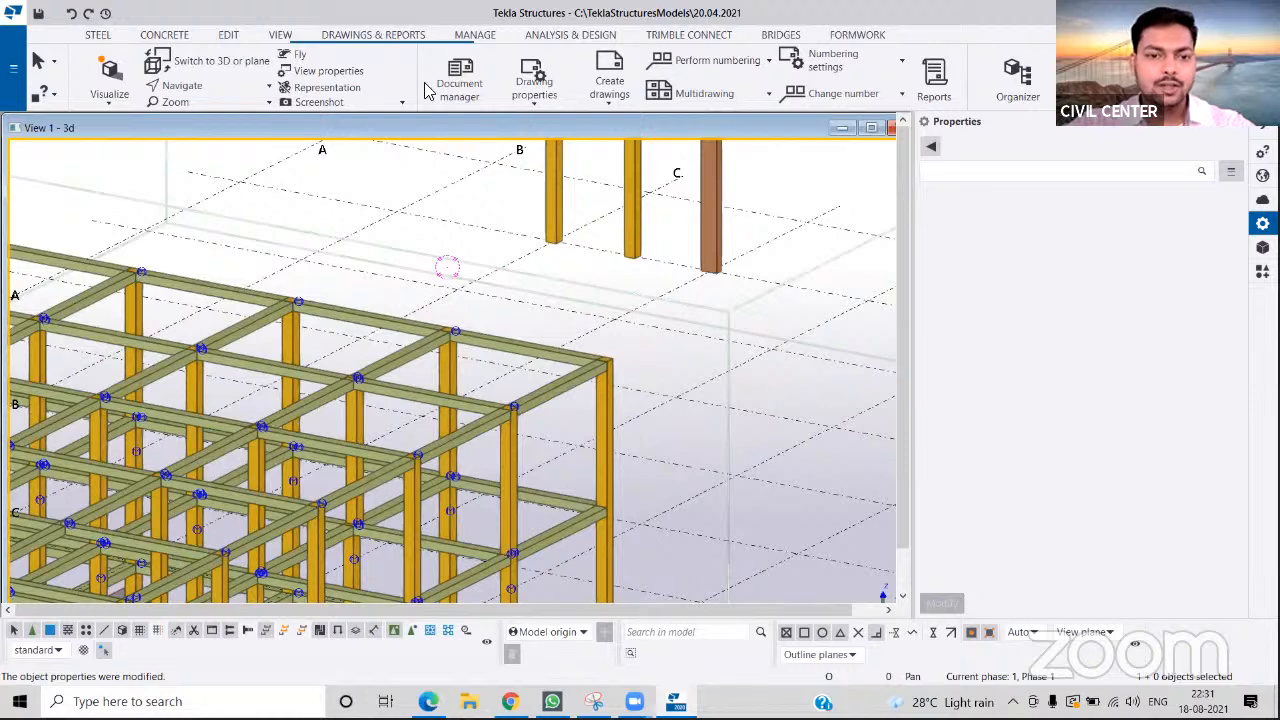
left_click(281, 36)
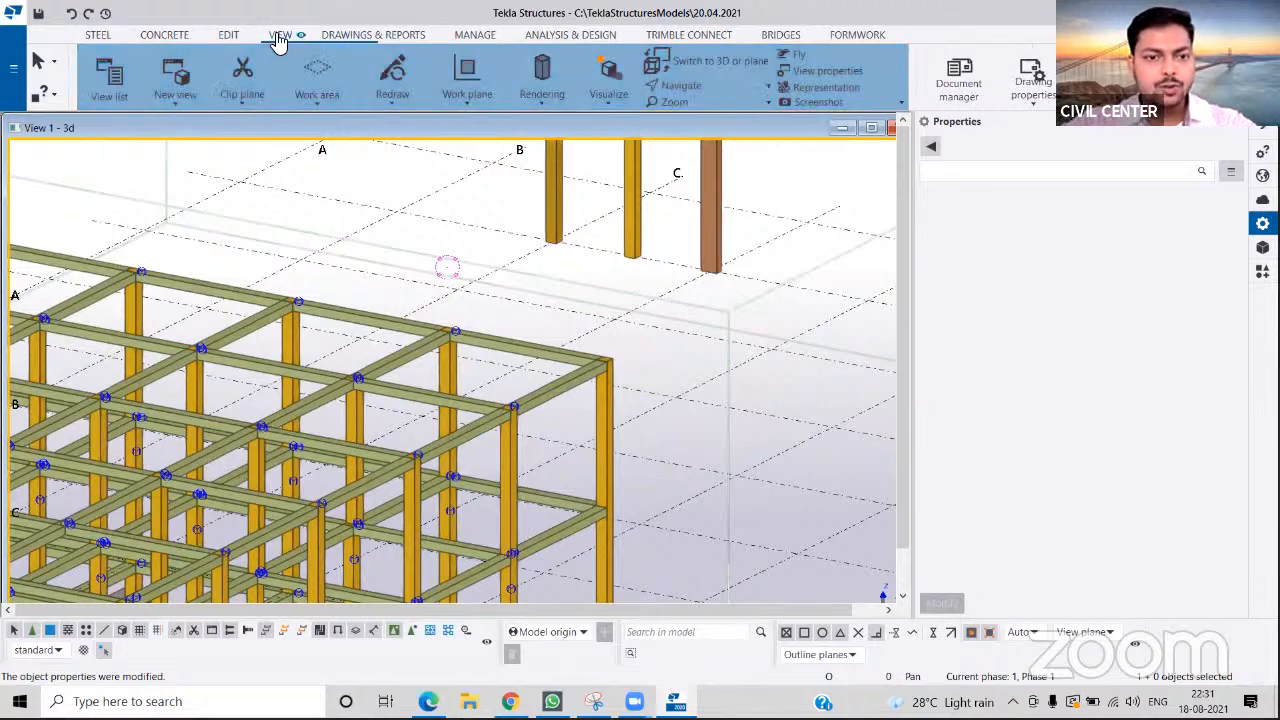
left_click(556, 100)
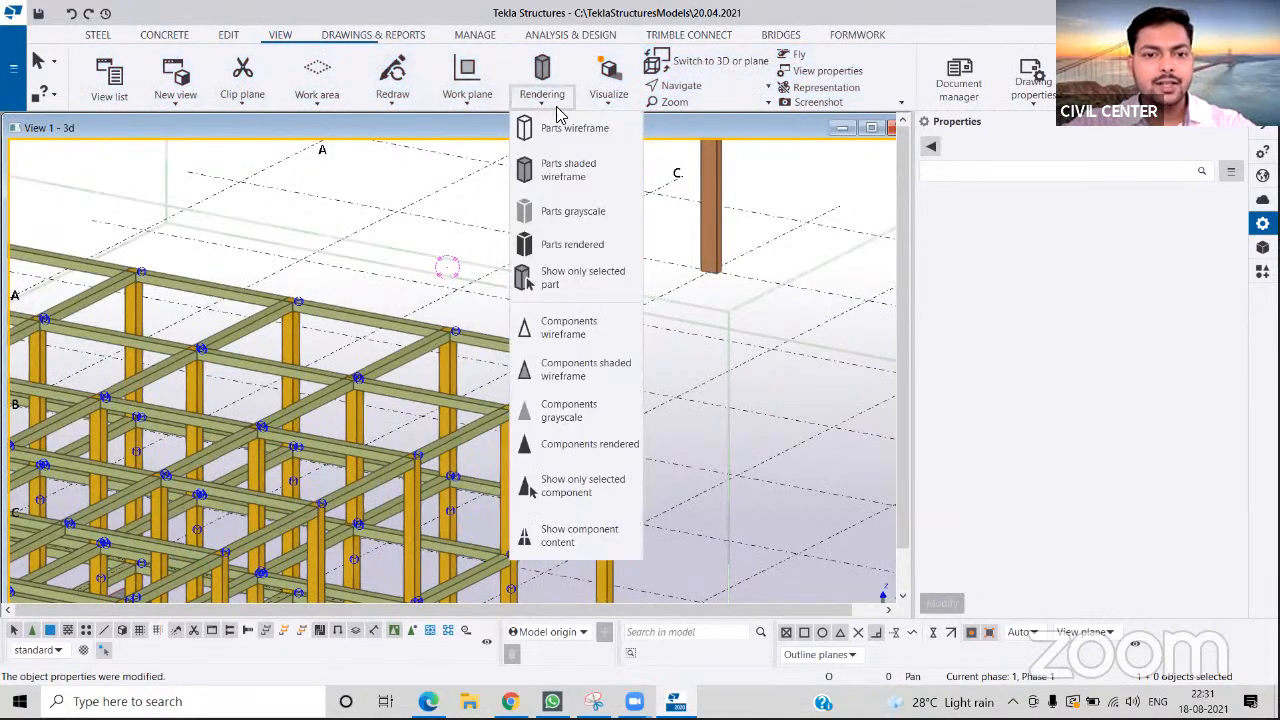
left_click(556, 133)
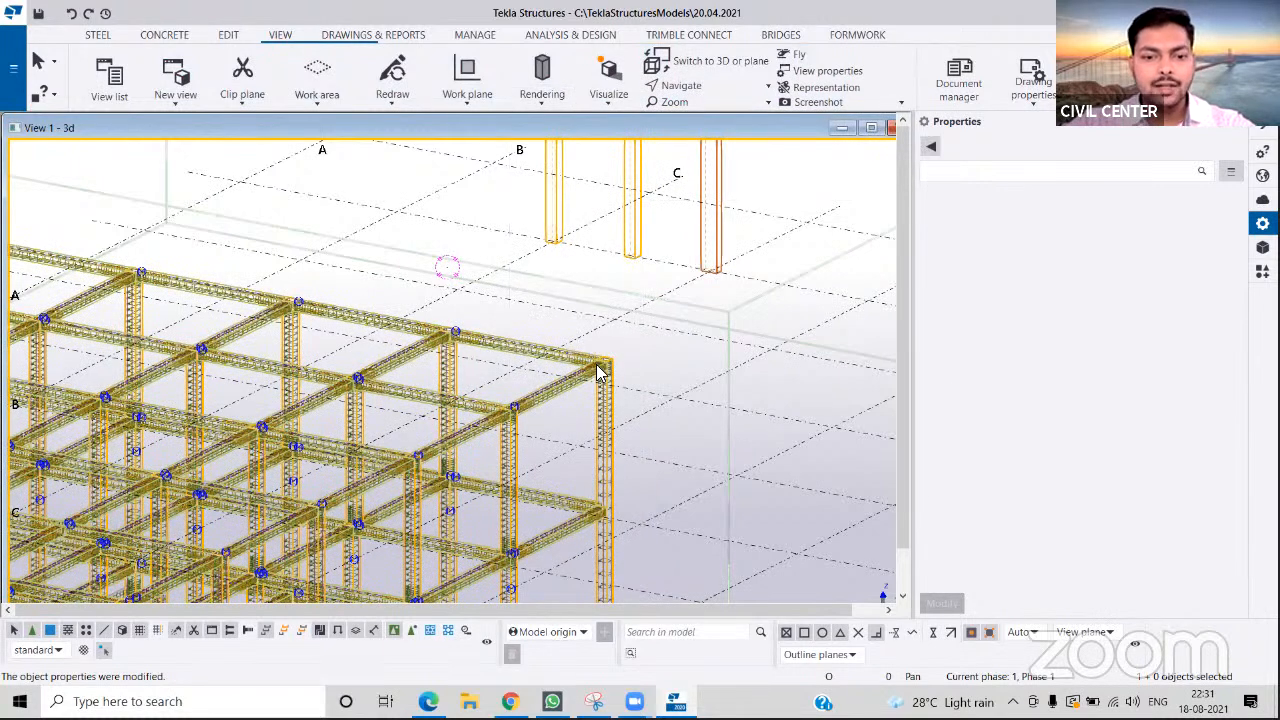
scroll(504, 346, "up", 2)
scroll(504, 344, "up", 1)
scroll(504, 344, "up", 3)
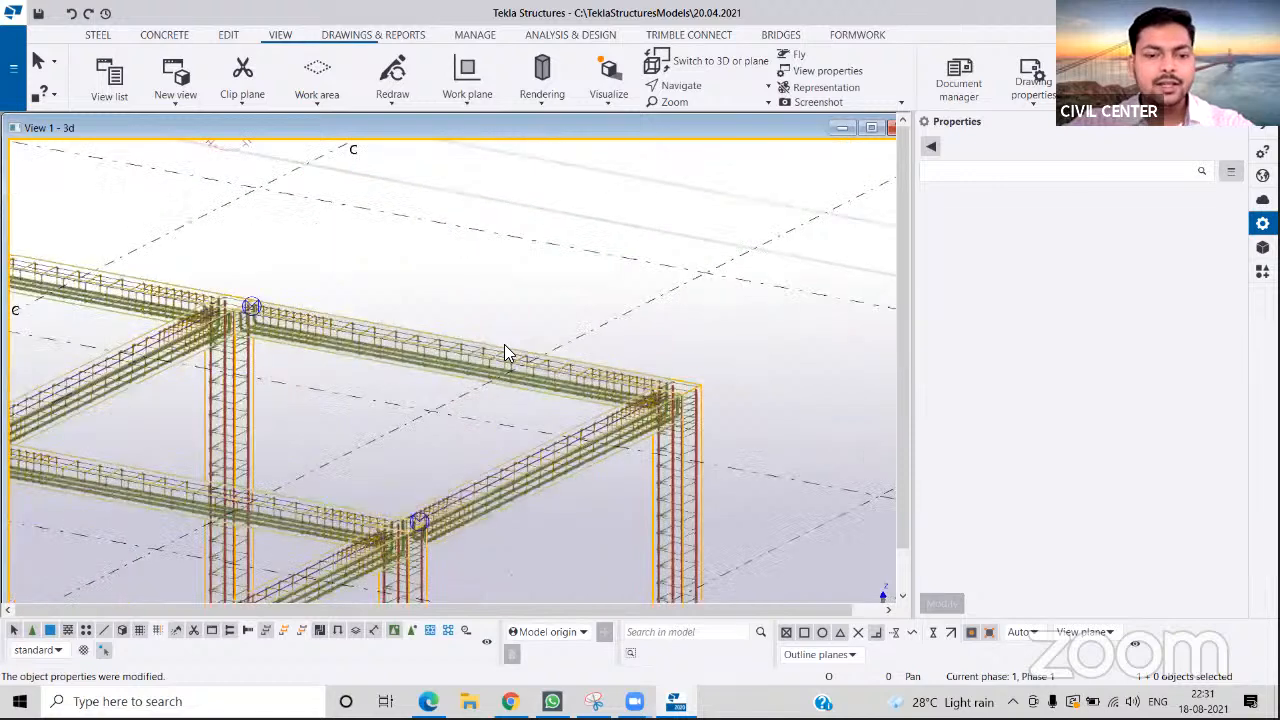
scroll(535, 370, "down", 2)
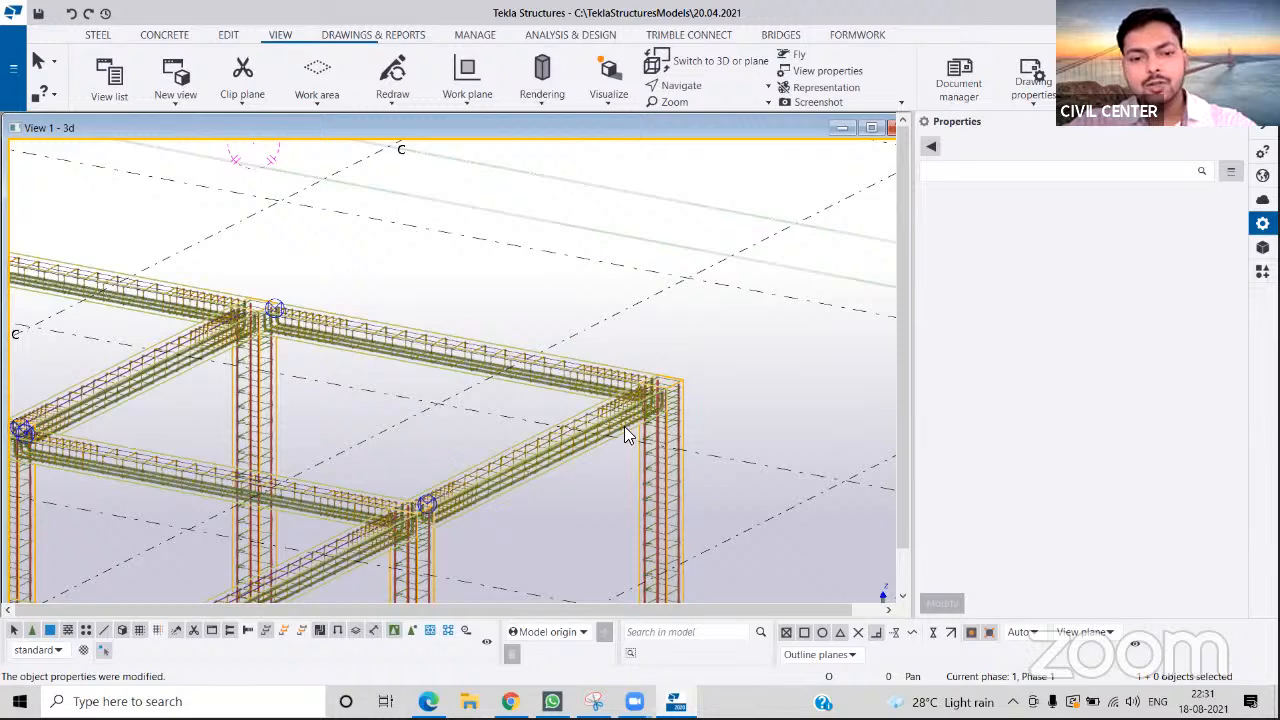
- Show the building frame in Parts shaded wireframe and in Parts grayscale, inspecting the beams and columns
left_click(536, 98)
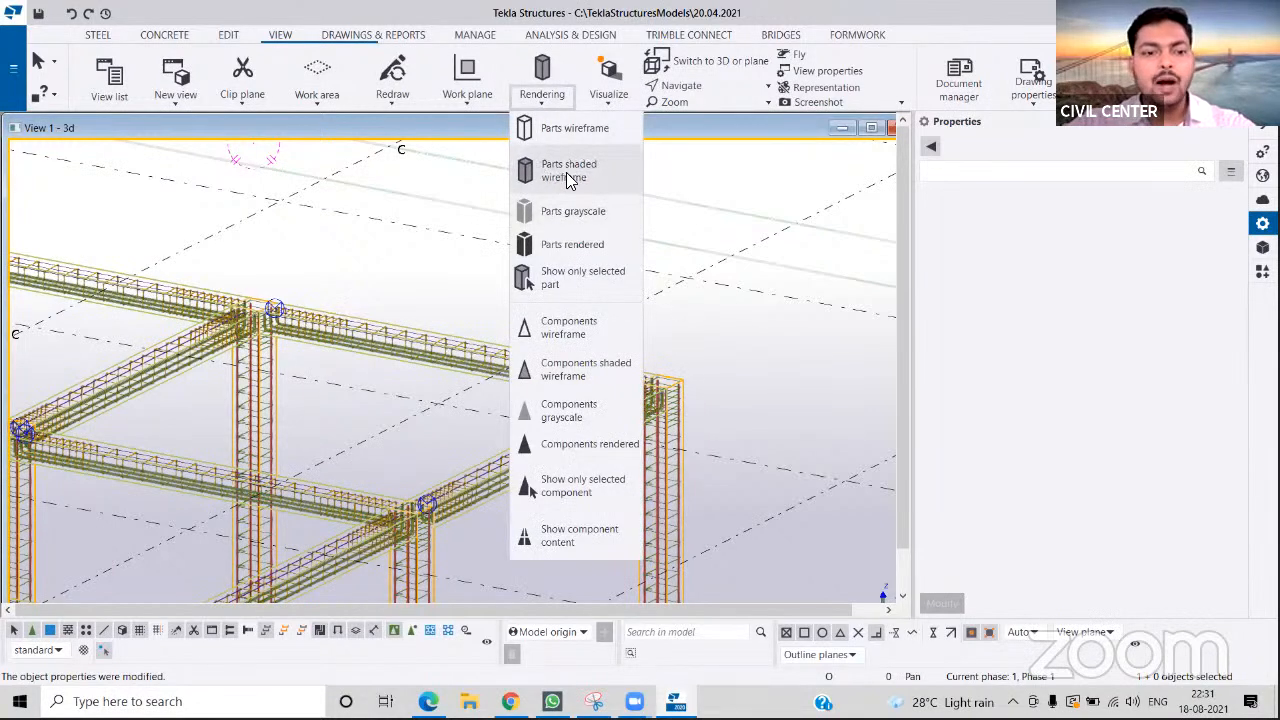
left_click(566, 177)
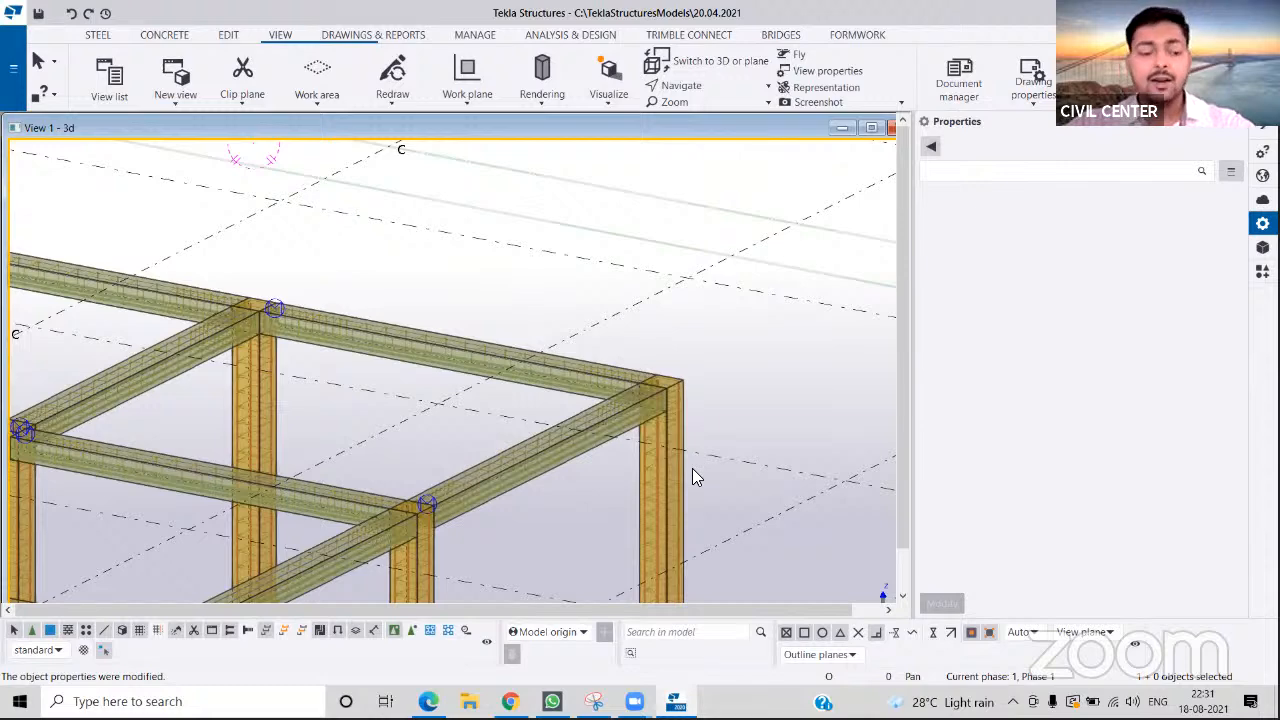
left_click(542, 92)
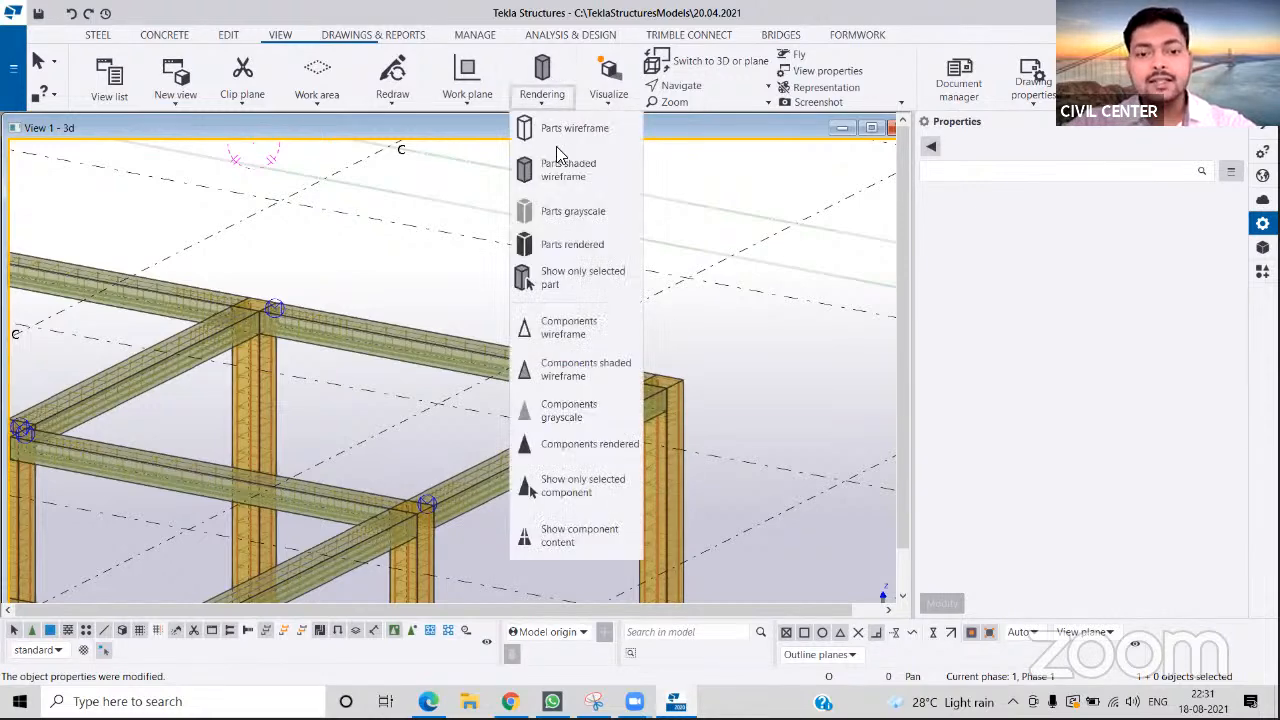
left_click(573, 213)
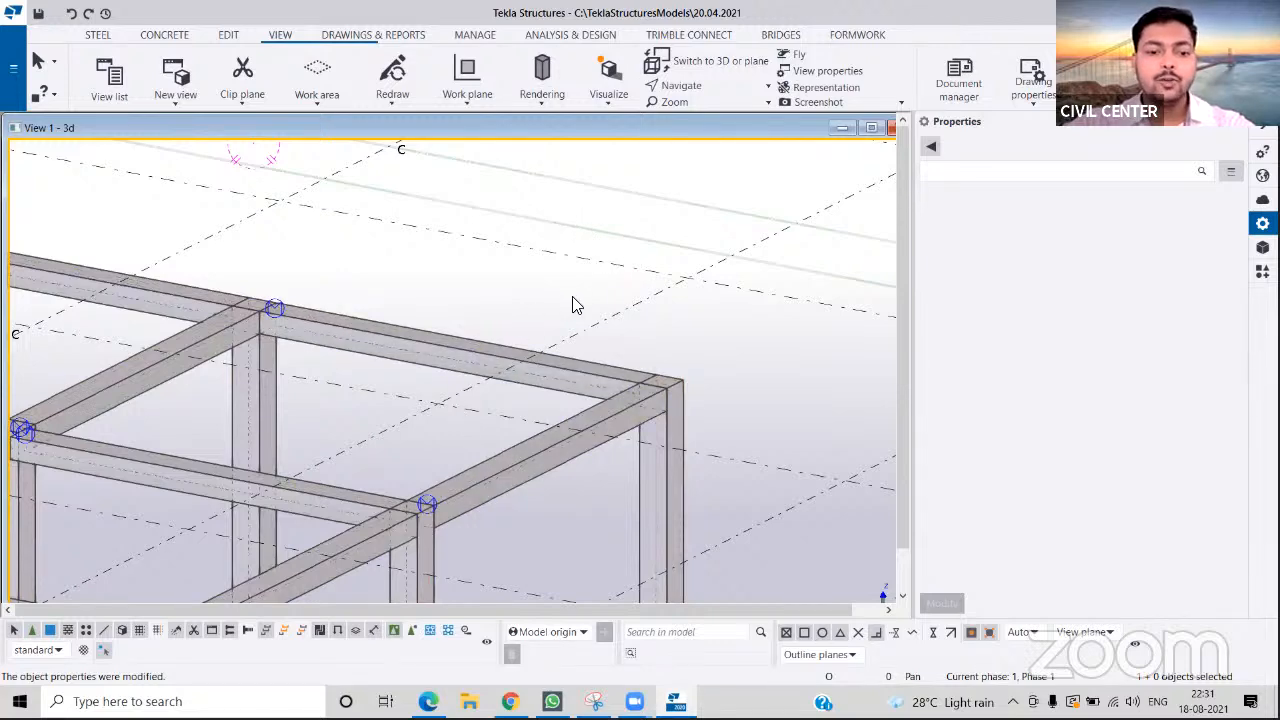
scroll(573, 297, "down", 4)
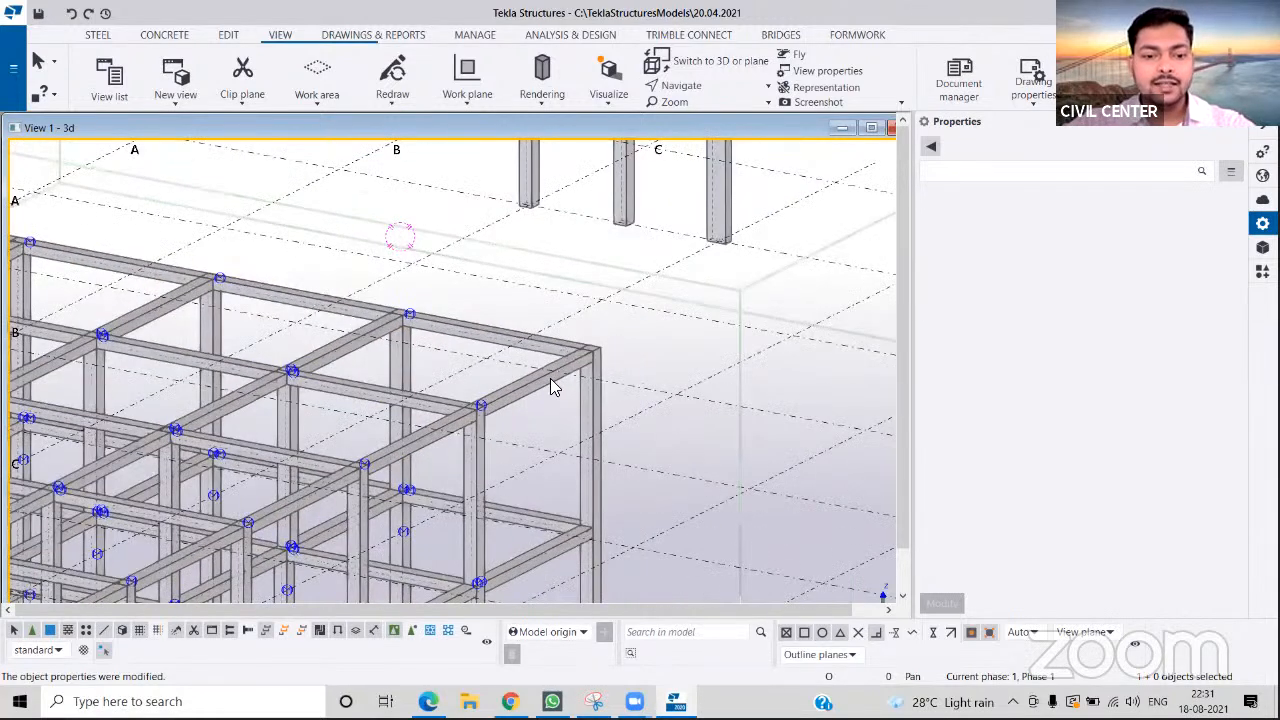
scroll(555, 387, "down", 2)
scroll(450, 262, "up", 3)
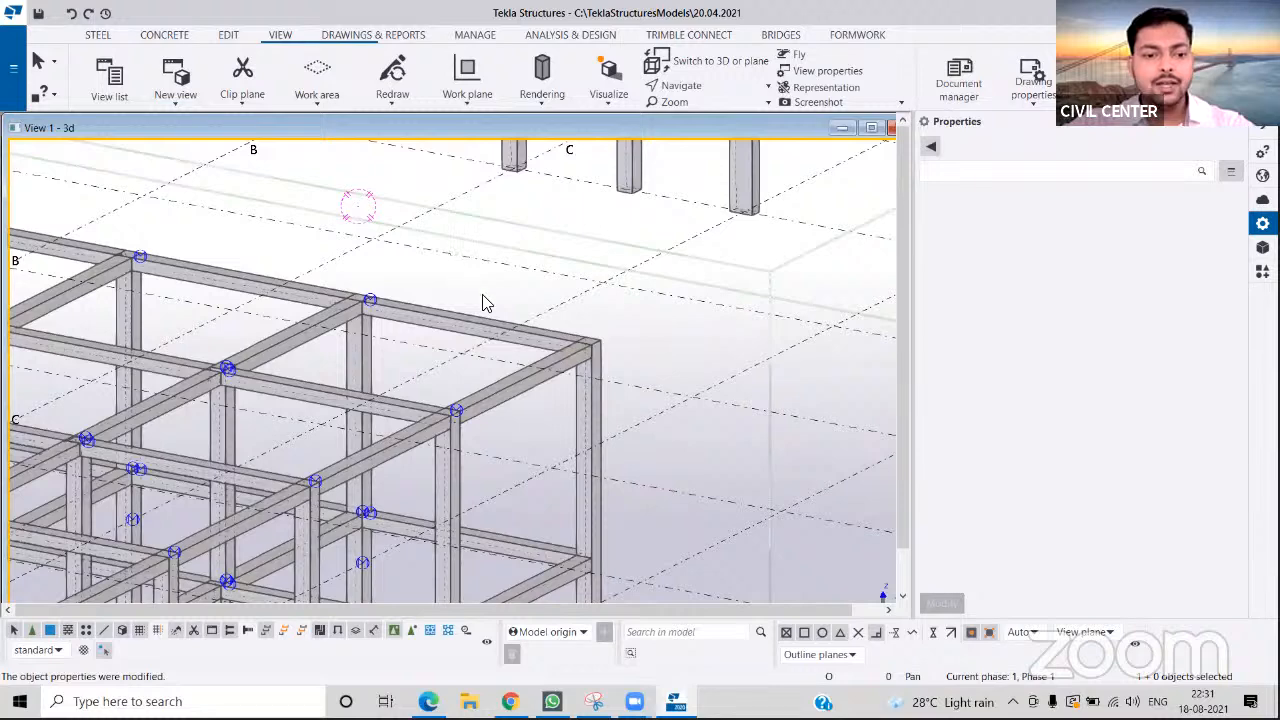
scroll(455, 270, "up", 2)
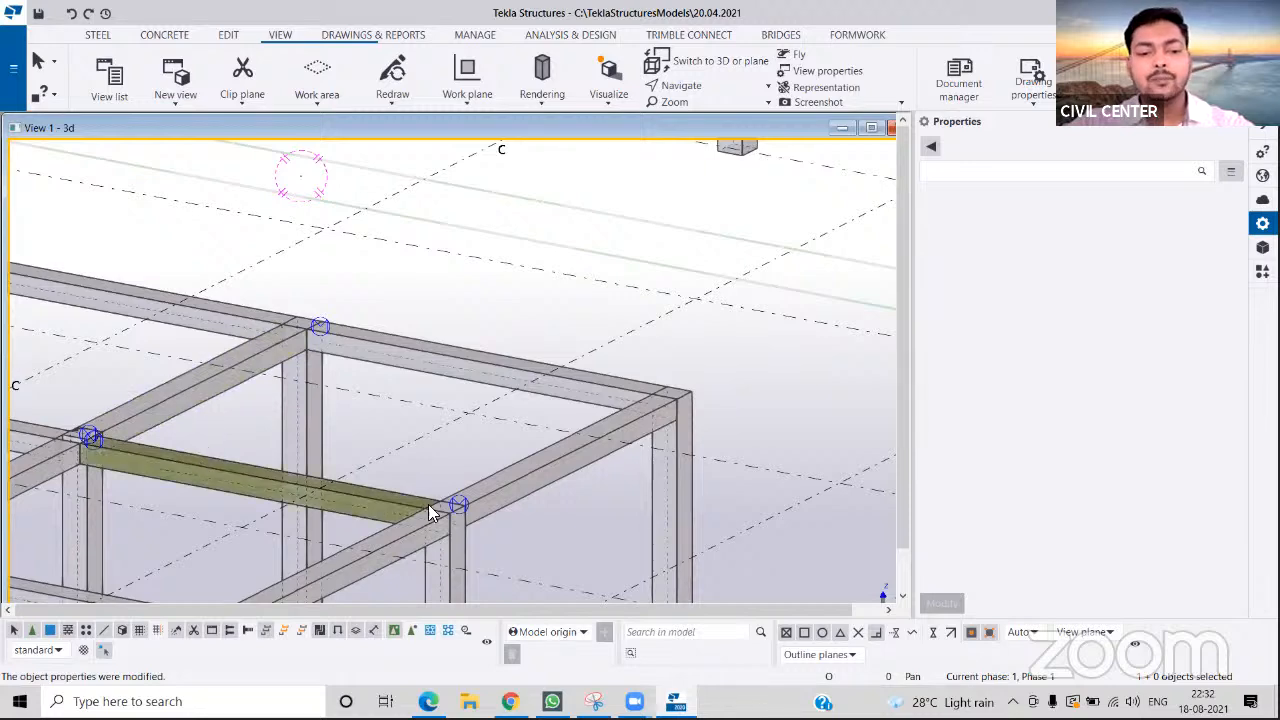
scroll(594, 340, "down", 2)
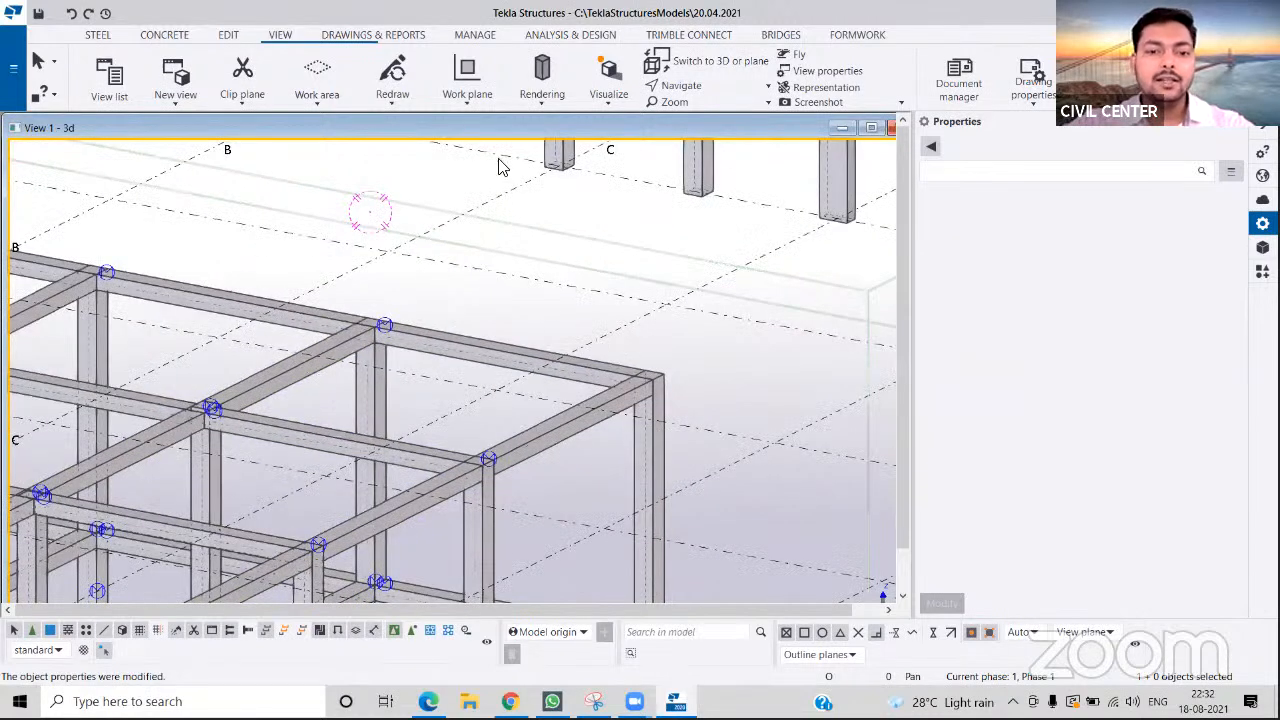
scroll(503, 203, "down", 2)
- Set the model's part display to Parts rendered and view the building frame's beams and columns up close
left_click(541, 80)
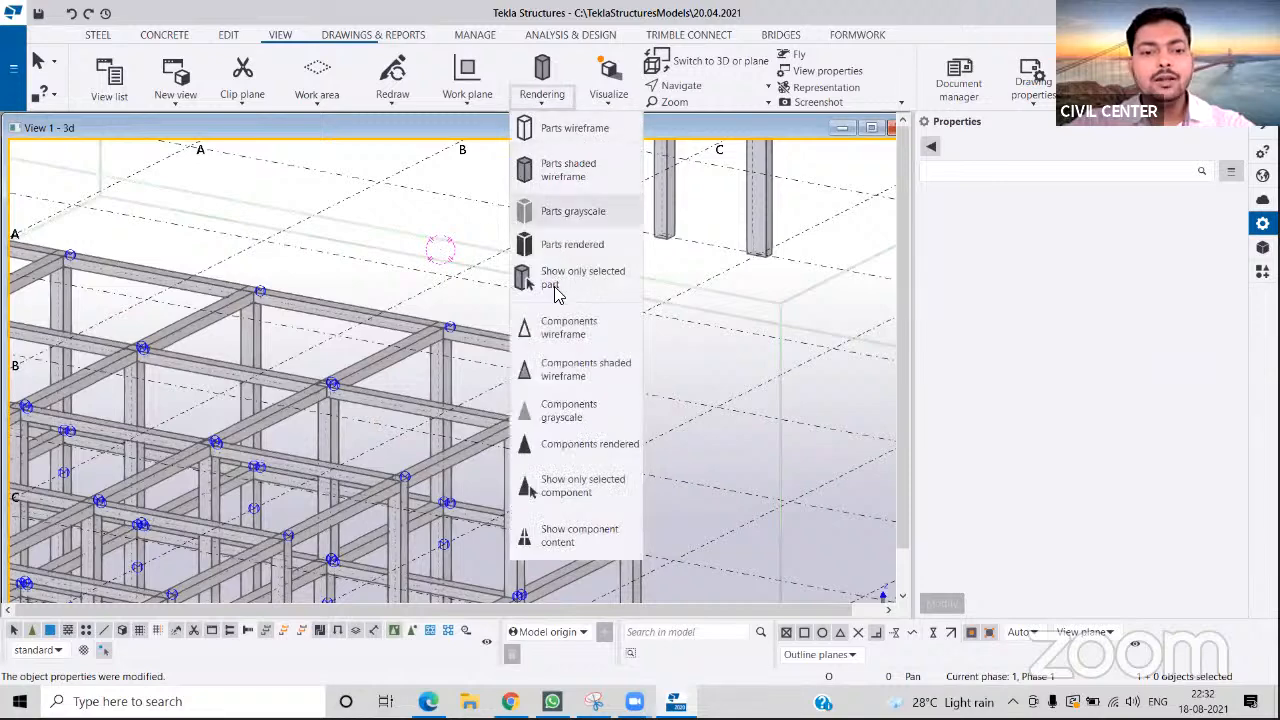
left_click(575, 248)
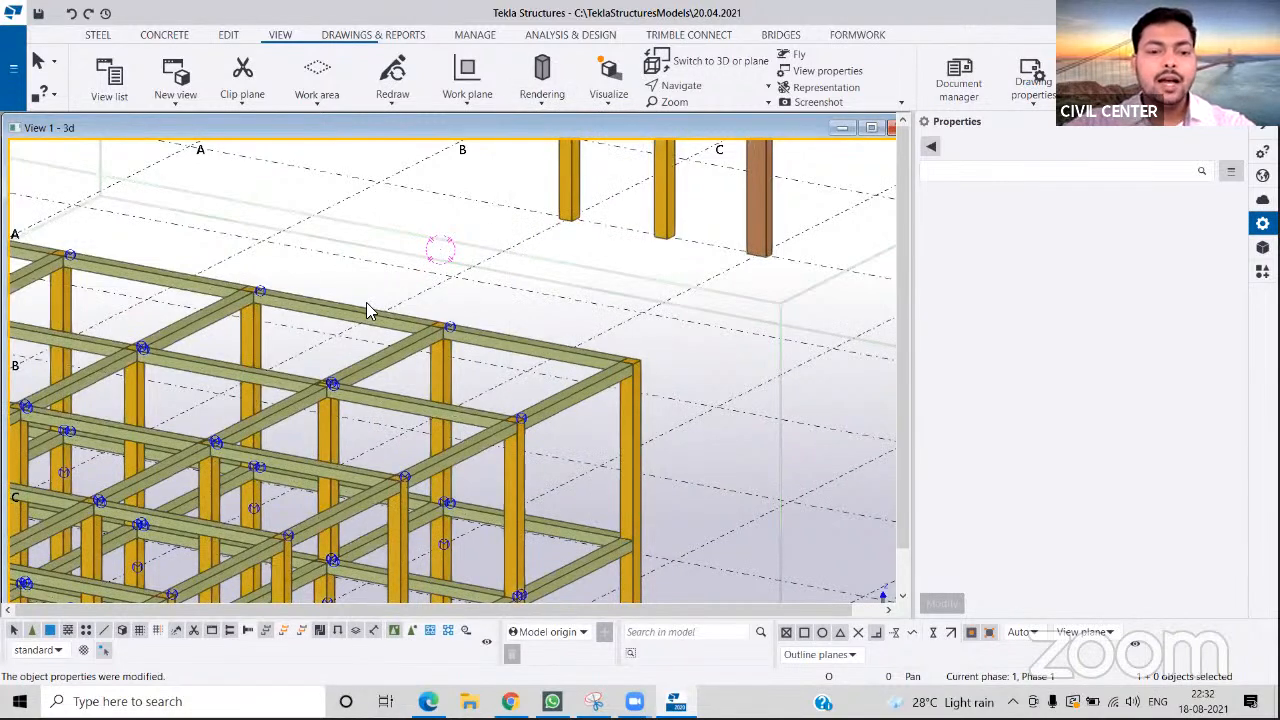
scroll(366, 302, "up", 3)
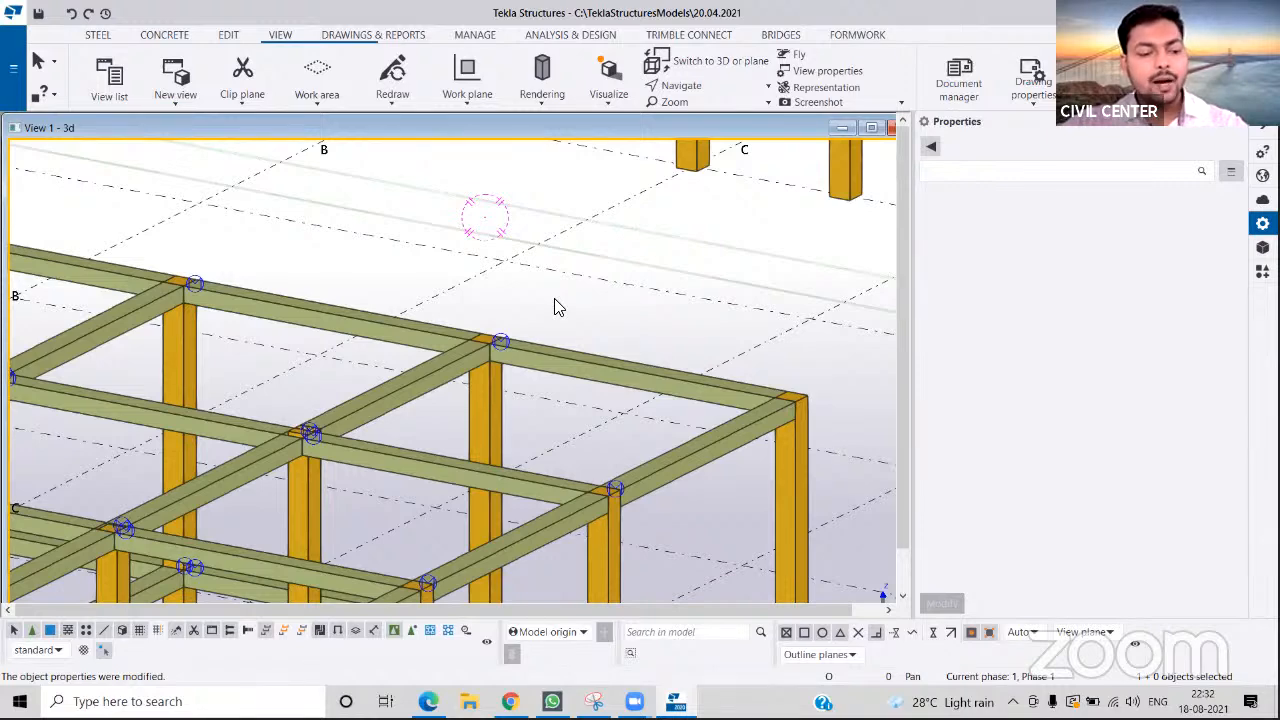
- Cycle the part display through wireframe, shaded wireframe and grayscale, ending on Parts rendered
key("ctrl+1")
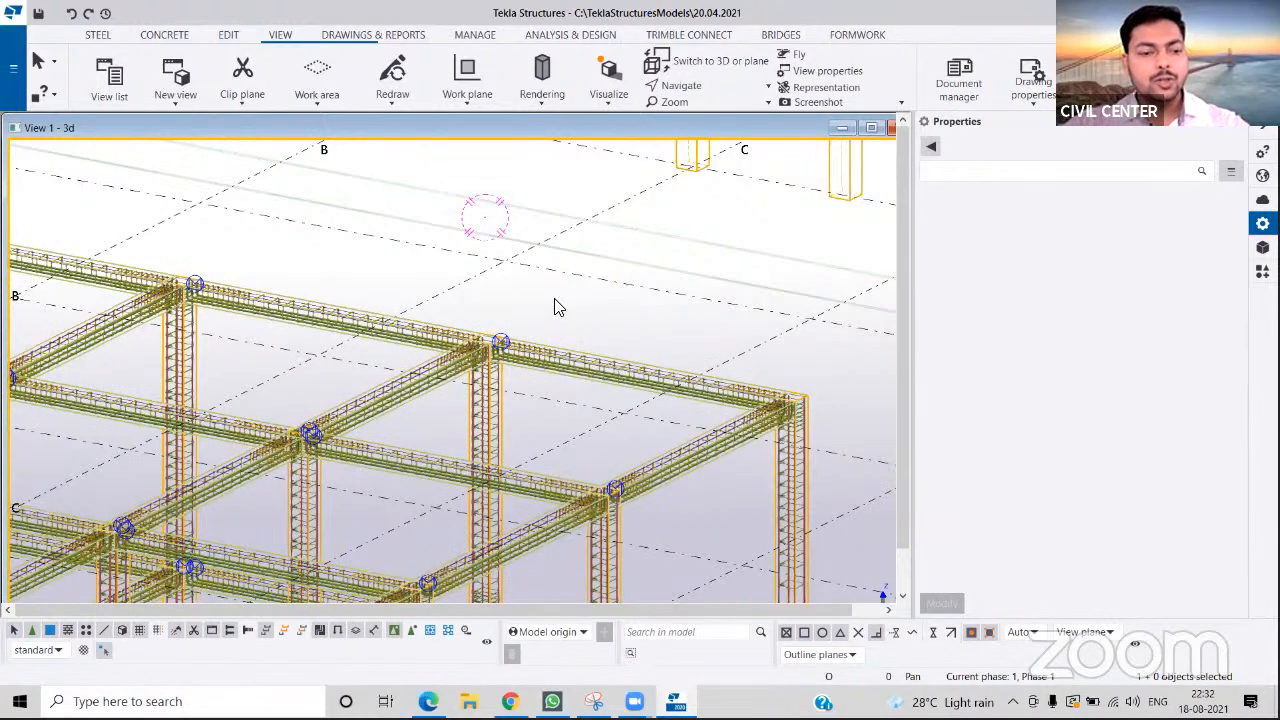
key("ctrl+4")
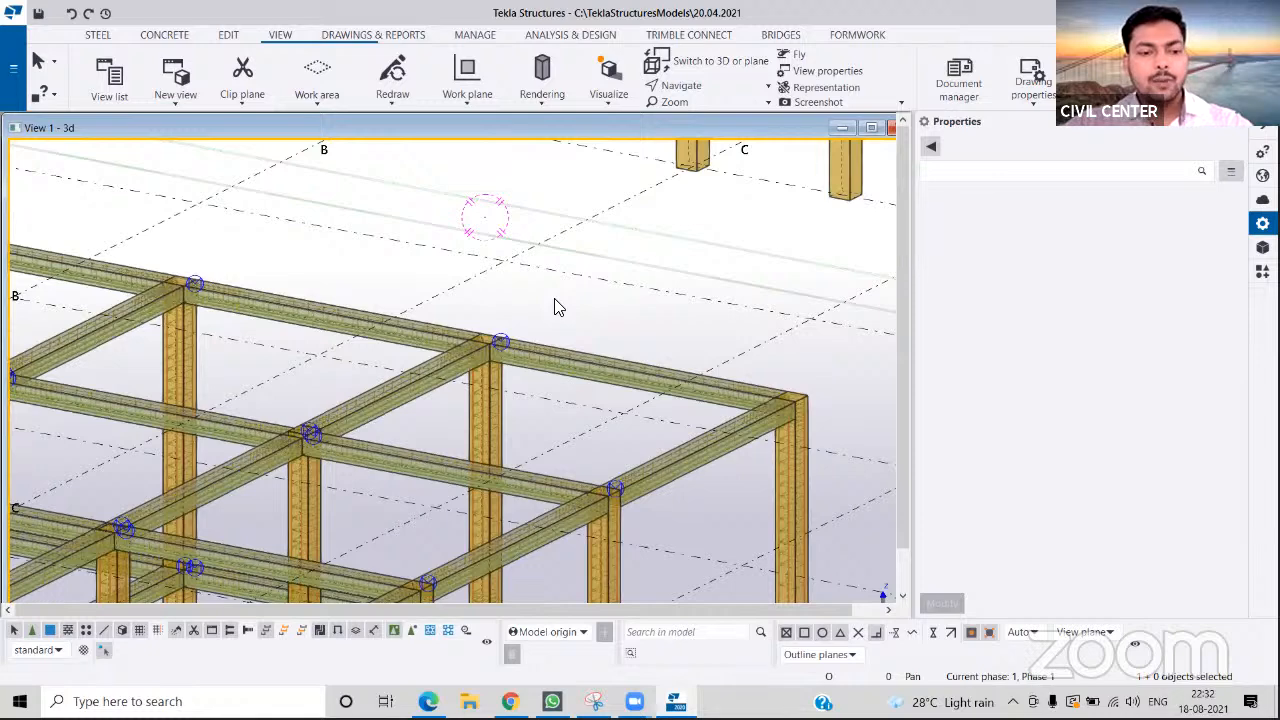
key("ctrl+3")
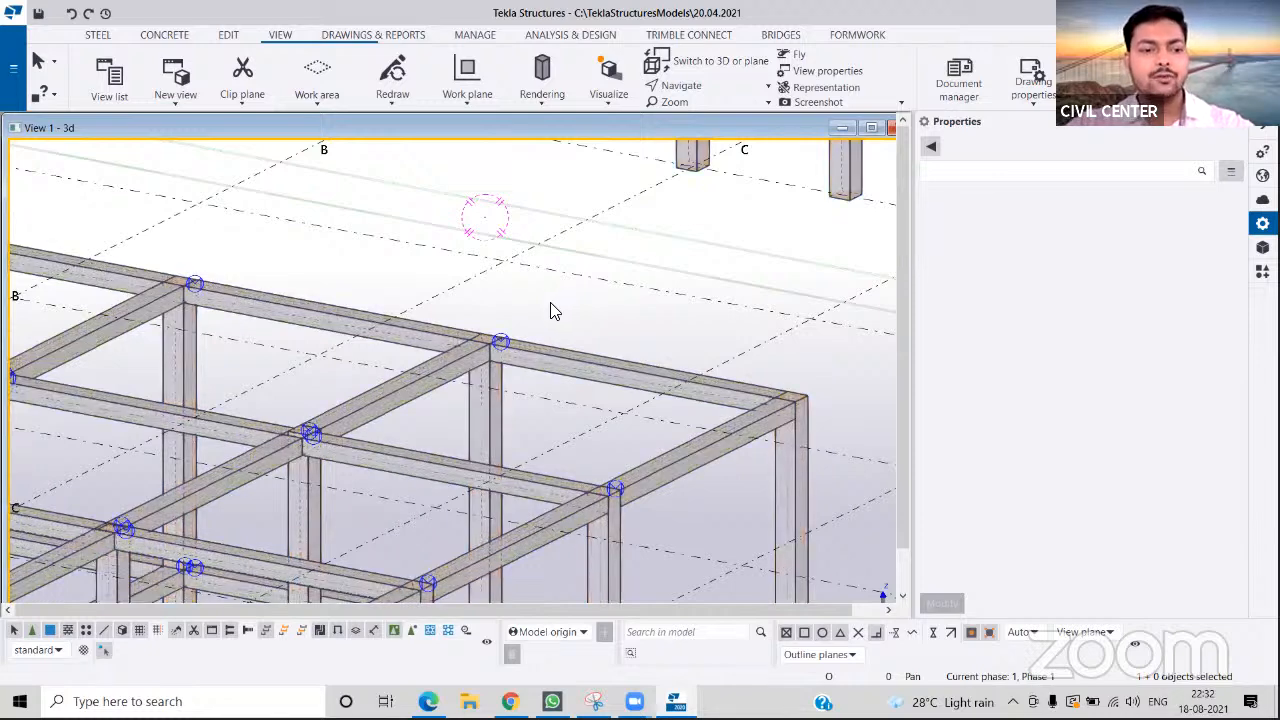
key("ctrl+4")
- Review the rendering options once more, leaving Parts rendered active, and view the building frame as a whole
left_click(554, 96)
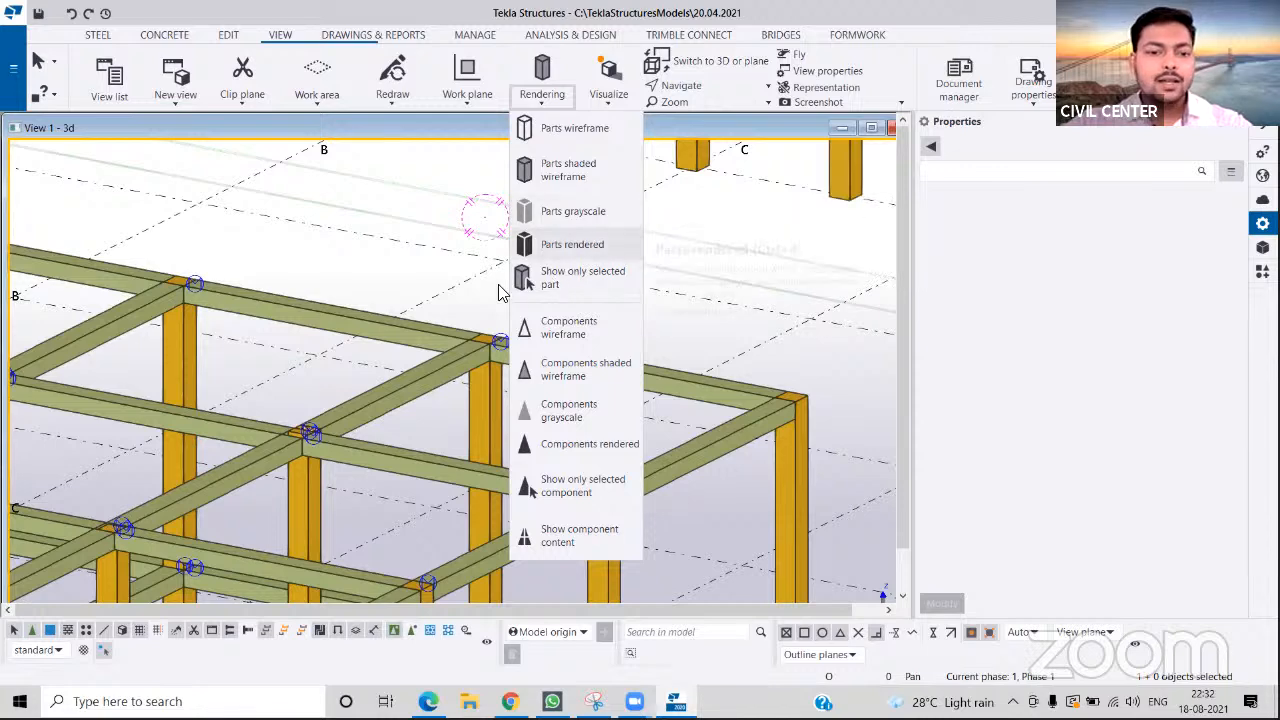
left_click(396, 273)
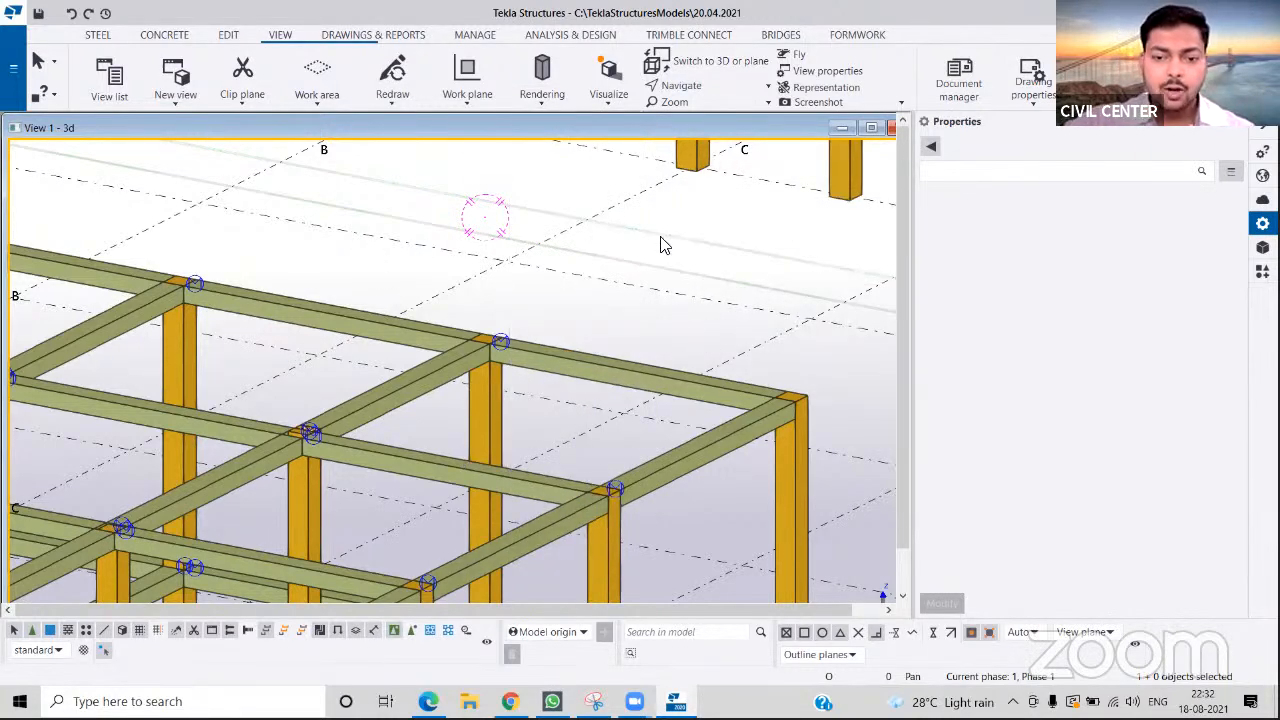
scroll(653, 243, "down", 1)
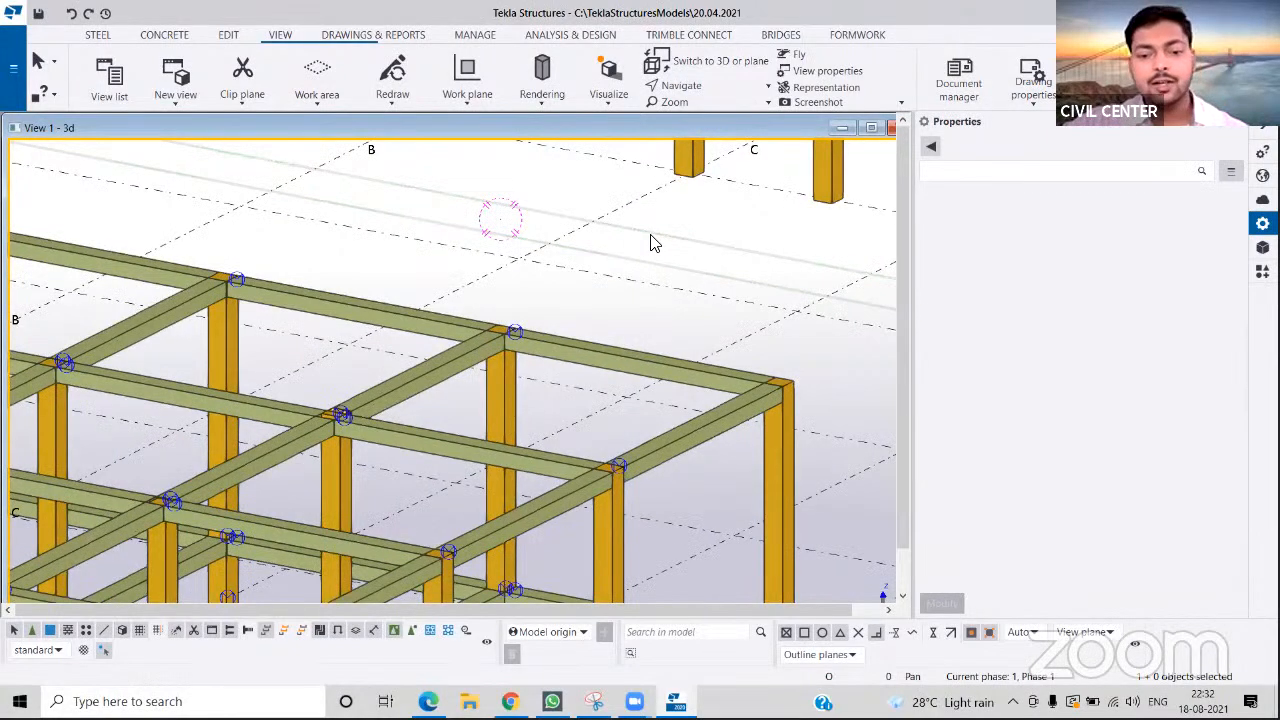
scroll(583, 413, "down", 5)
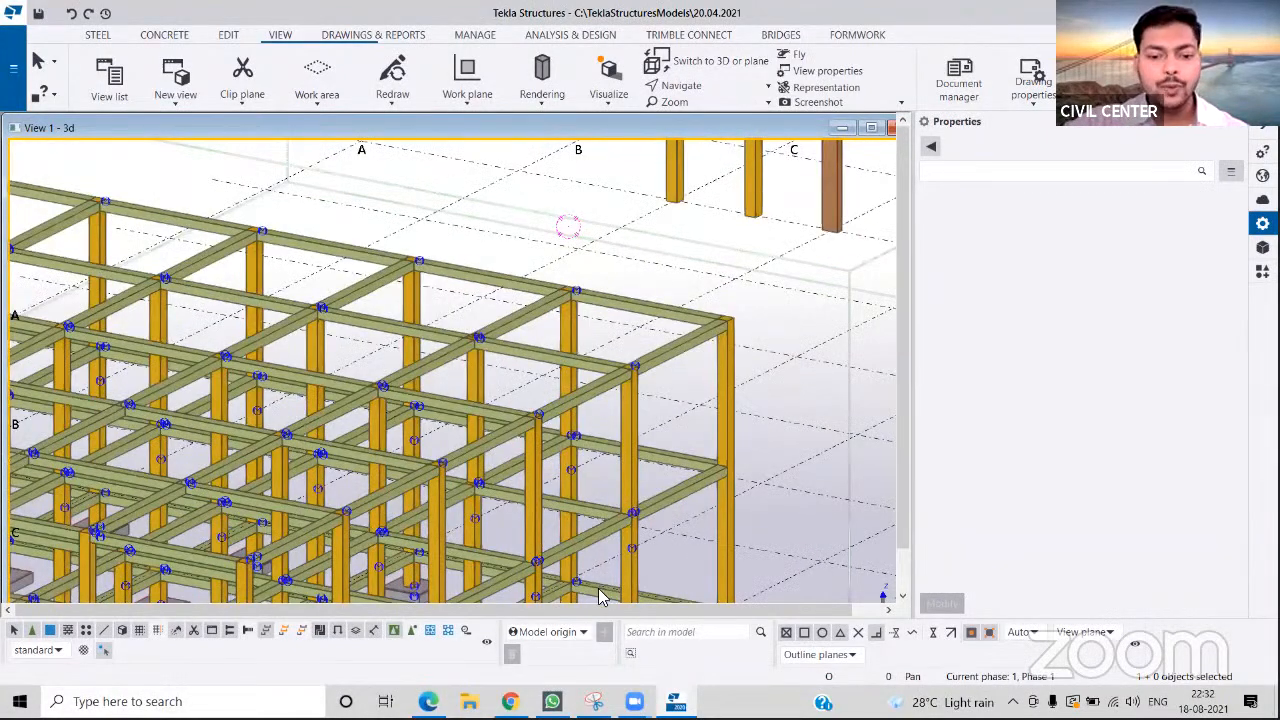
scroll(603, 596, "up", 1)
- Switch to the YouTube live stream in the browser and check its live chat for new viewer messages
left_click(429, 702)
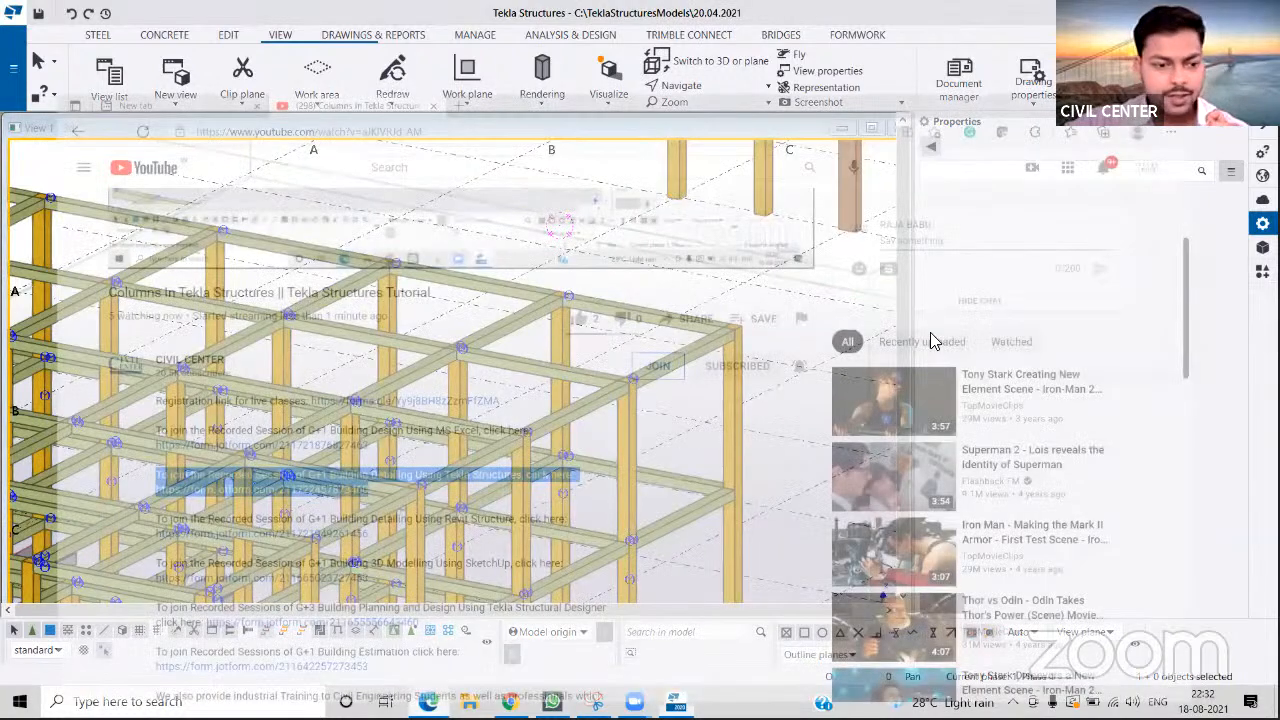
scroll(930, 332, "up", 3)
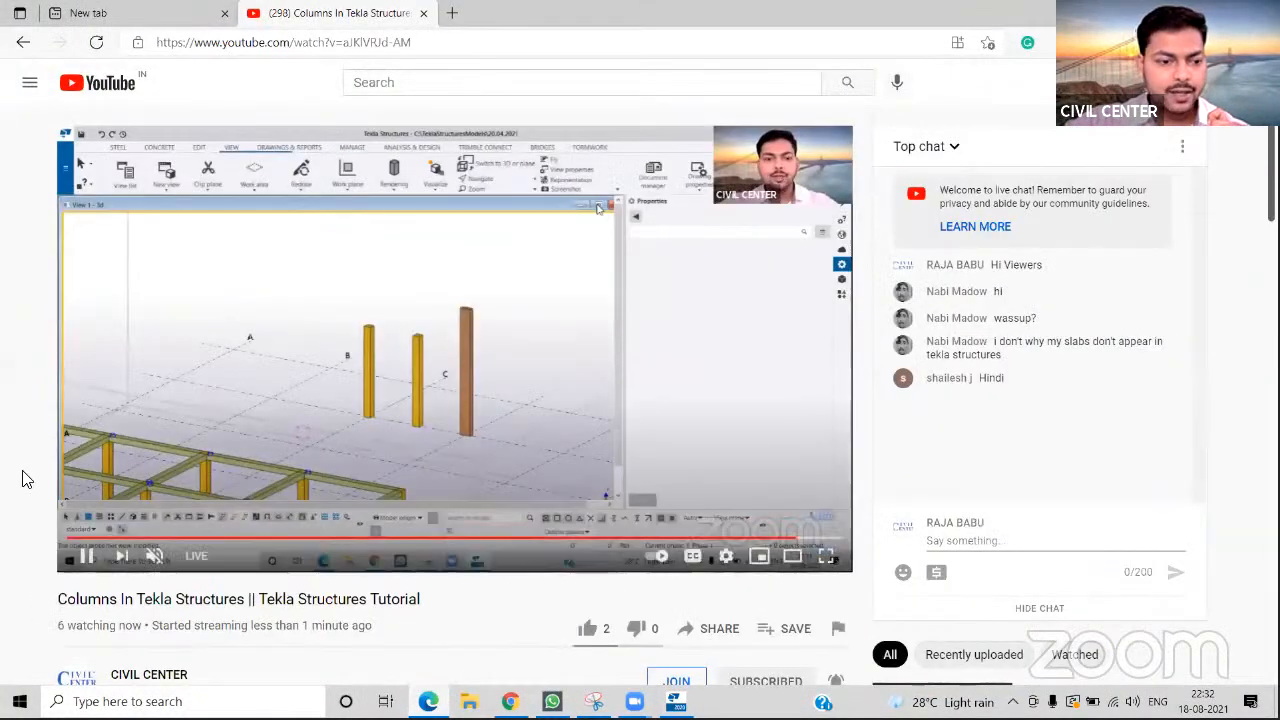
scroll(457, 451, "down", 2)
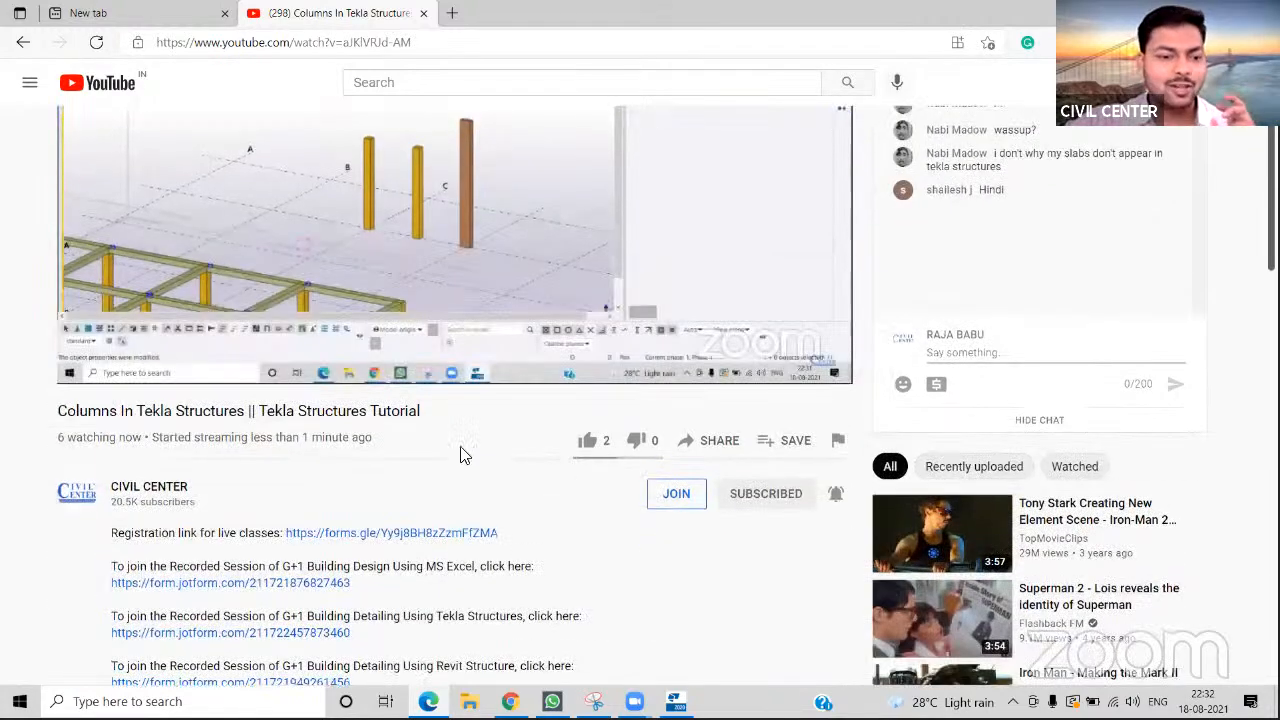
scroll(466, 443, "up", 2)
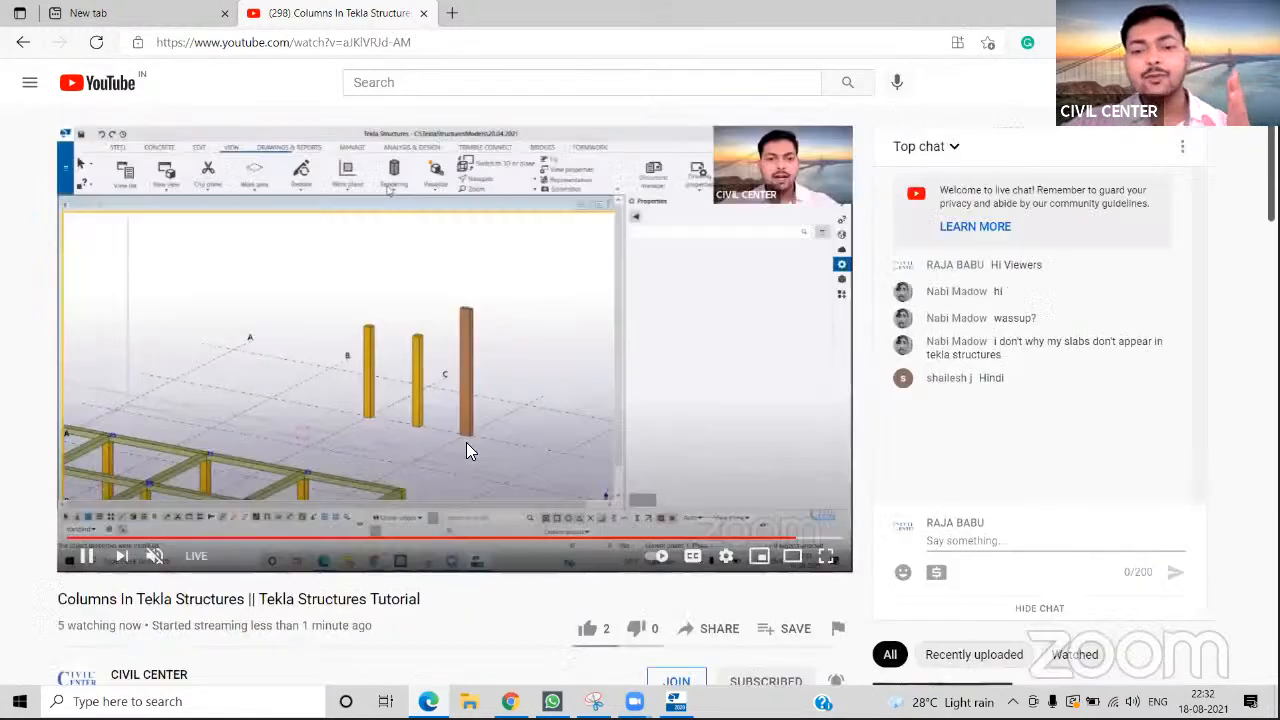